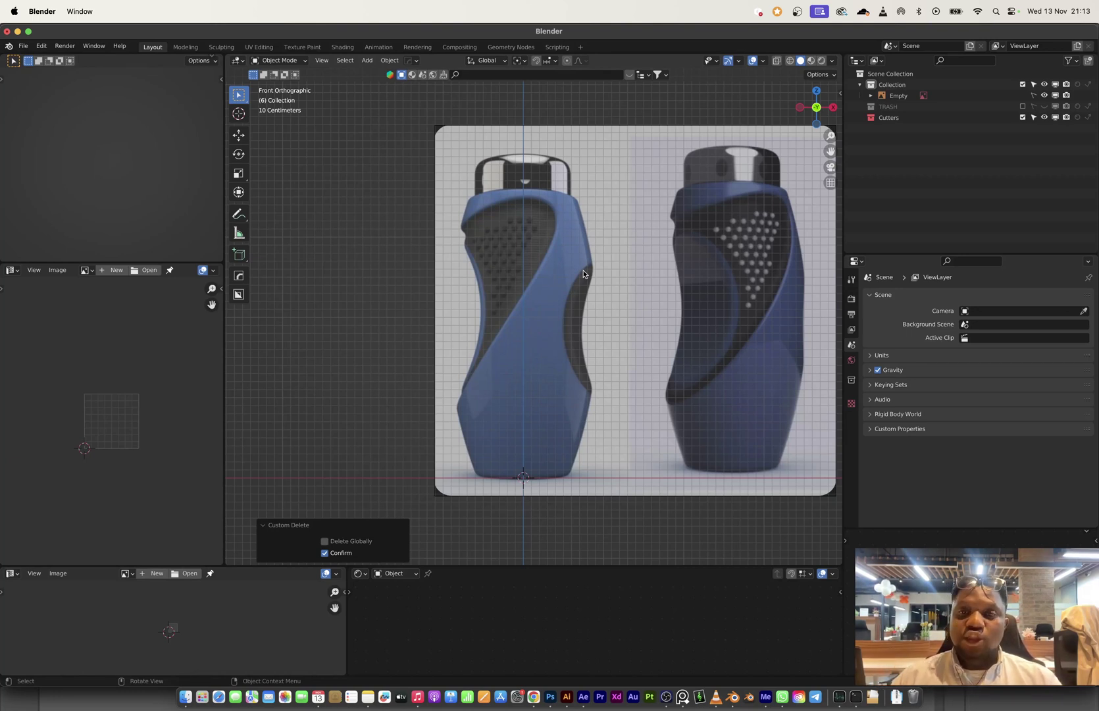
scroll(518, 275, up, 4)
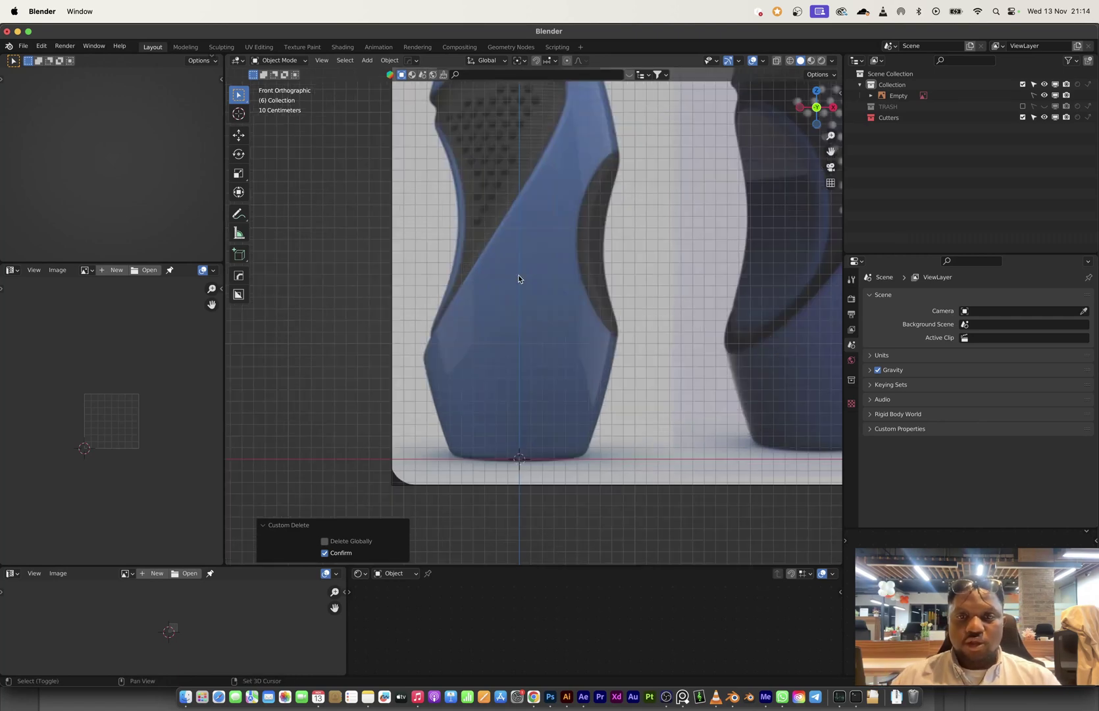
key(shift+a)
mouse_move(519, 275)
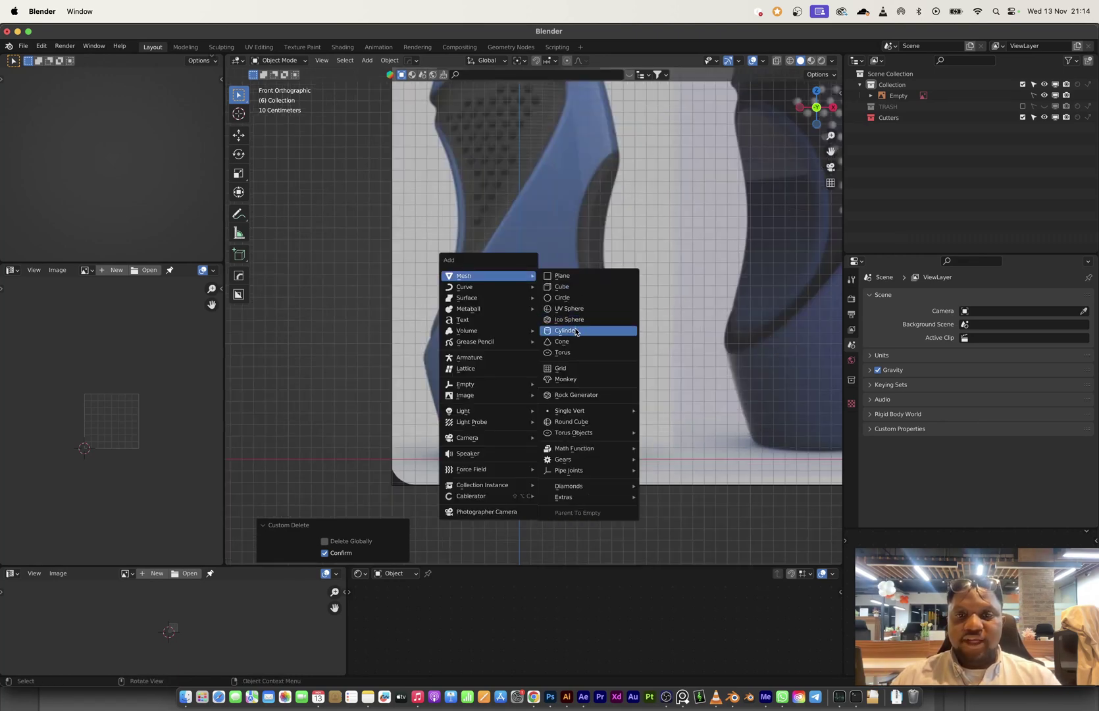
click(576, 331)
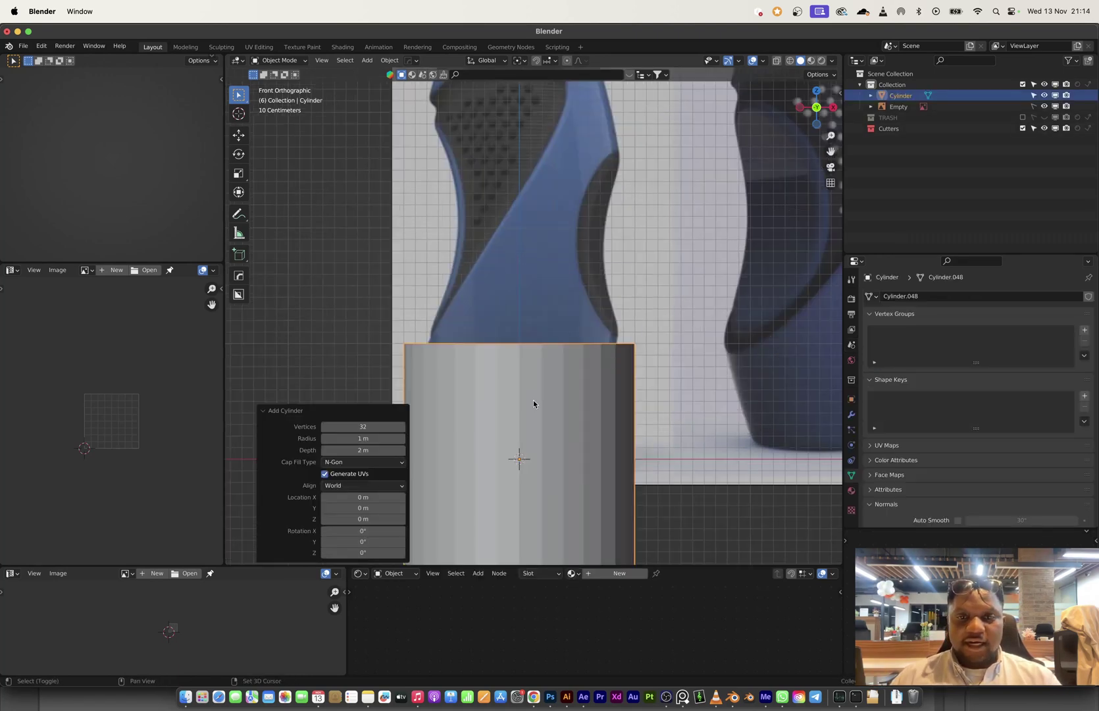
shift+middle_drag(534, 404, 591, 323)
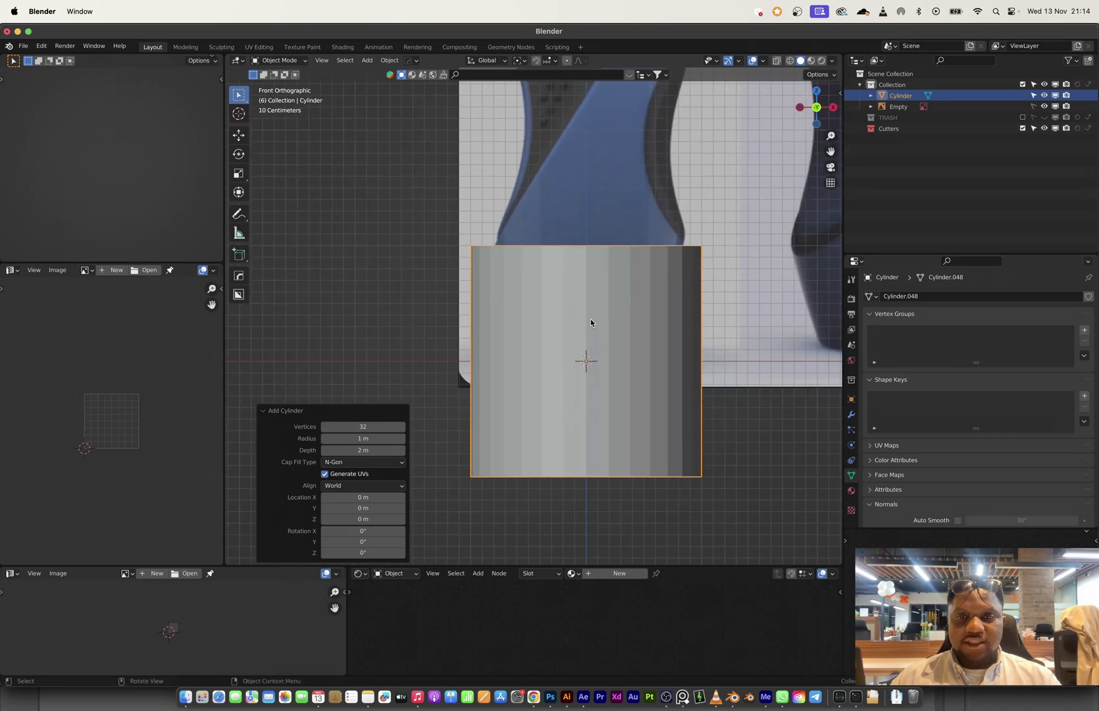
click(356, 430)
text(8)
key(Return)
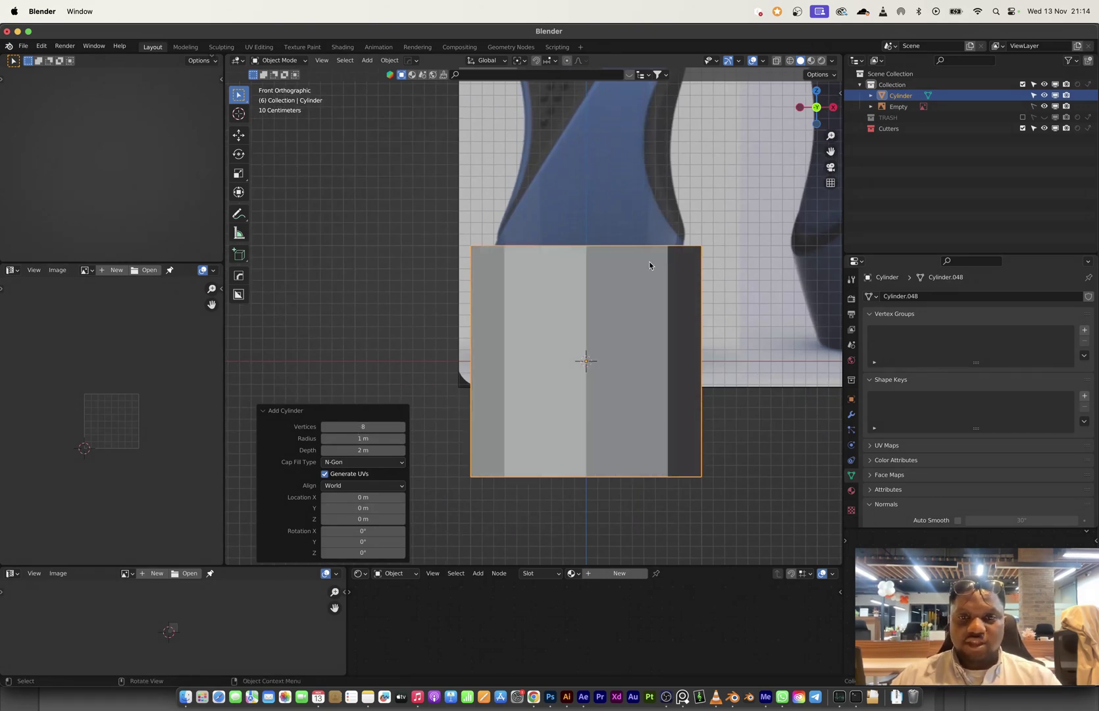
scroll(648, 340, up, 3)
scroll(648, 339, down, 3)
scroll(648, 339, up, 1)
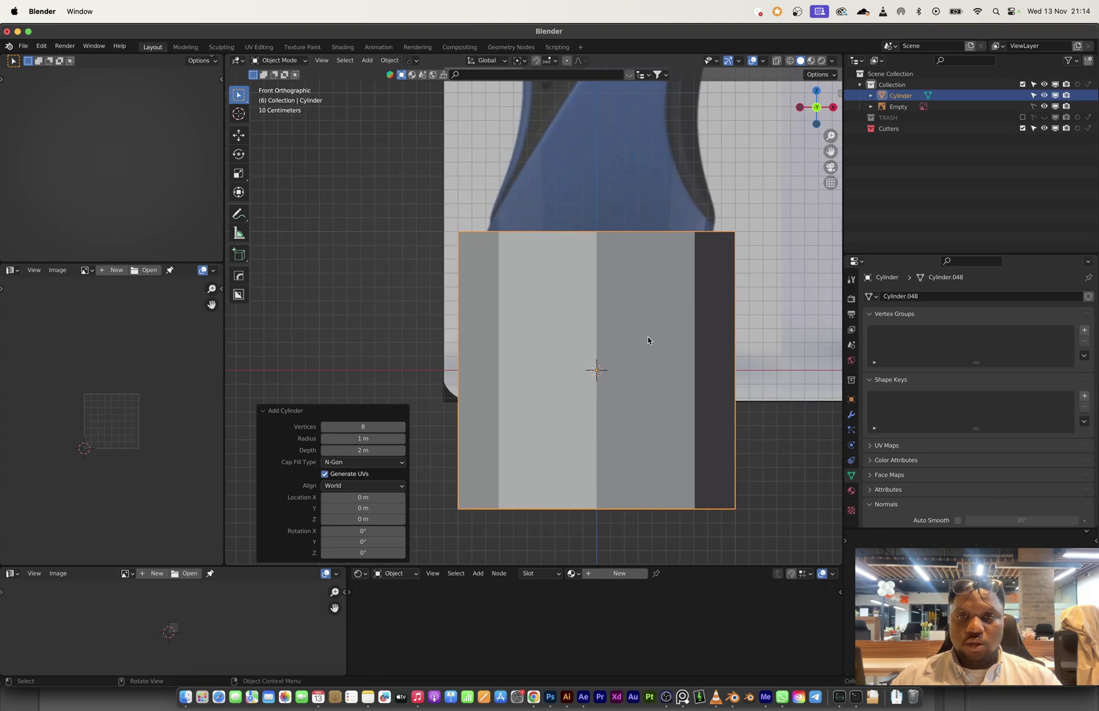
key(alt+z)
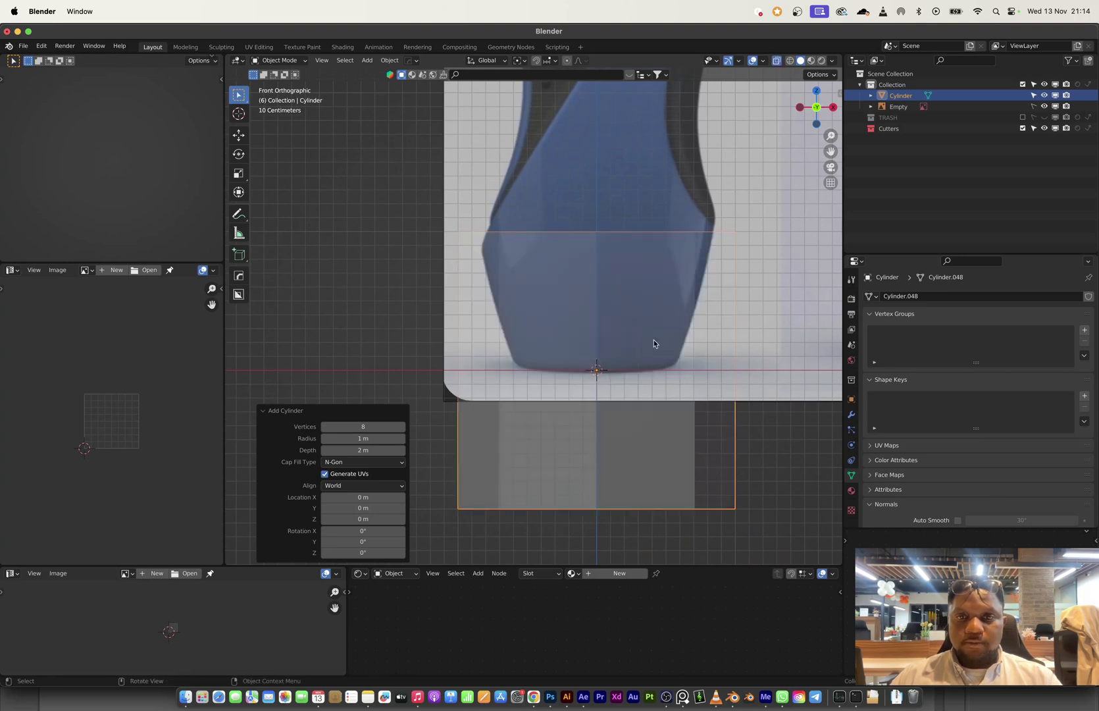
key(s)
click(668, 437)
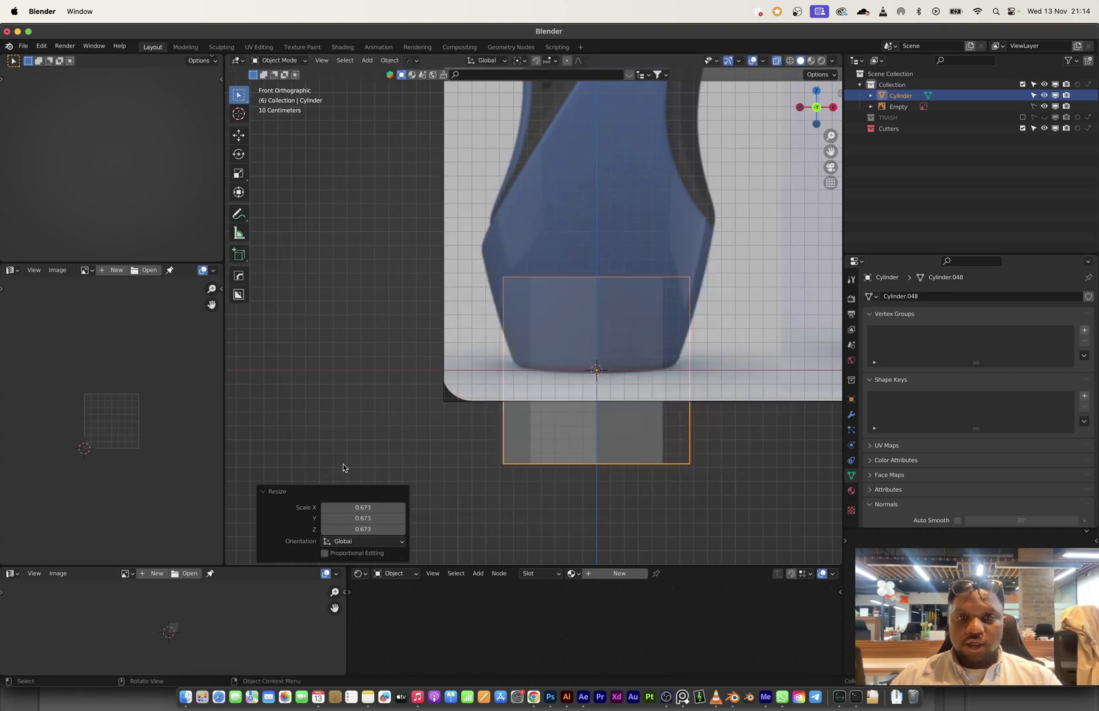
key(x)
click(598, 420)
- Add a 14-vertex cylinder at the origin and scale it by about 0.643 to approximate the bottle's base width
key(shift+a)
mouse_move(598, 414)
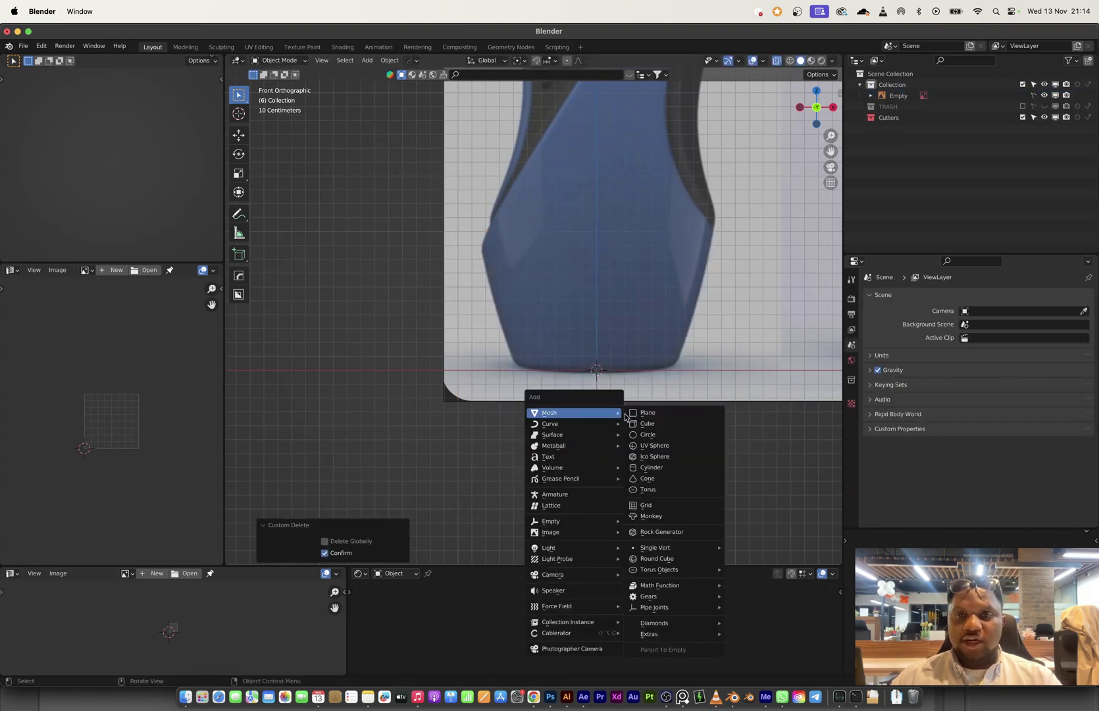
click(652, 468)
click(362, 425)
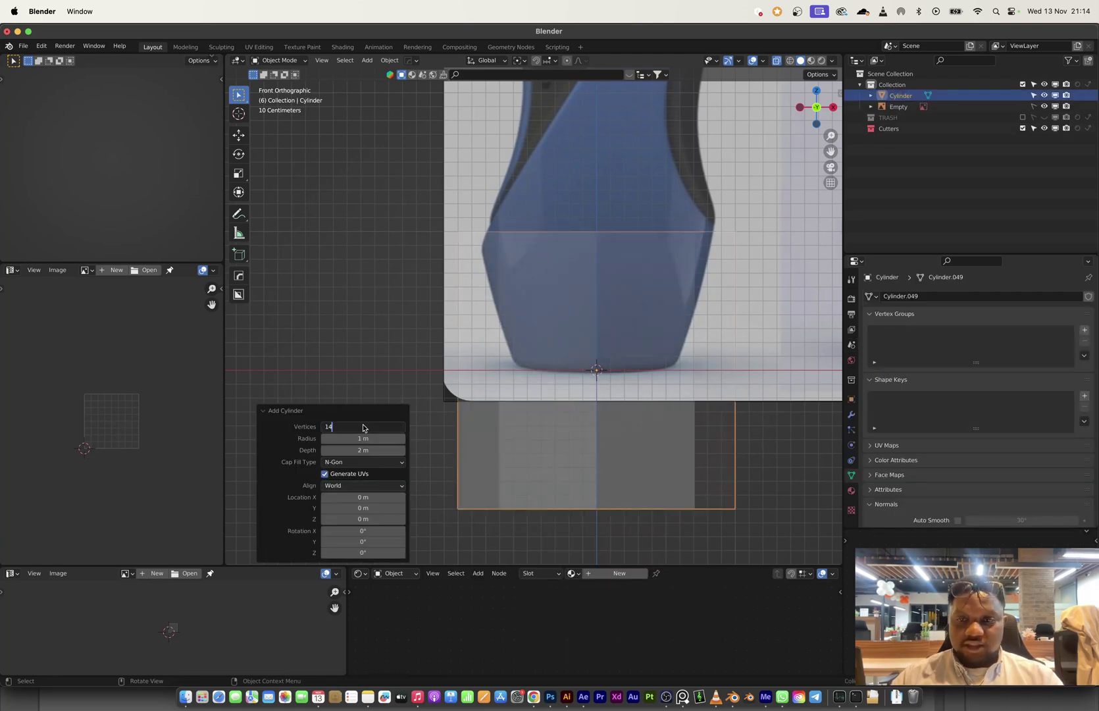
key(Return)
key(s)
click(651, 412)
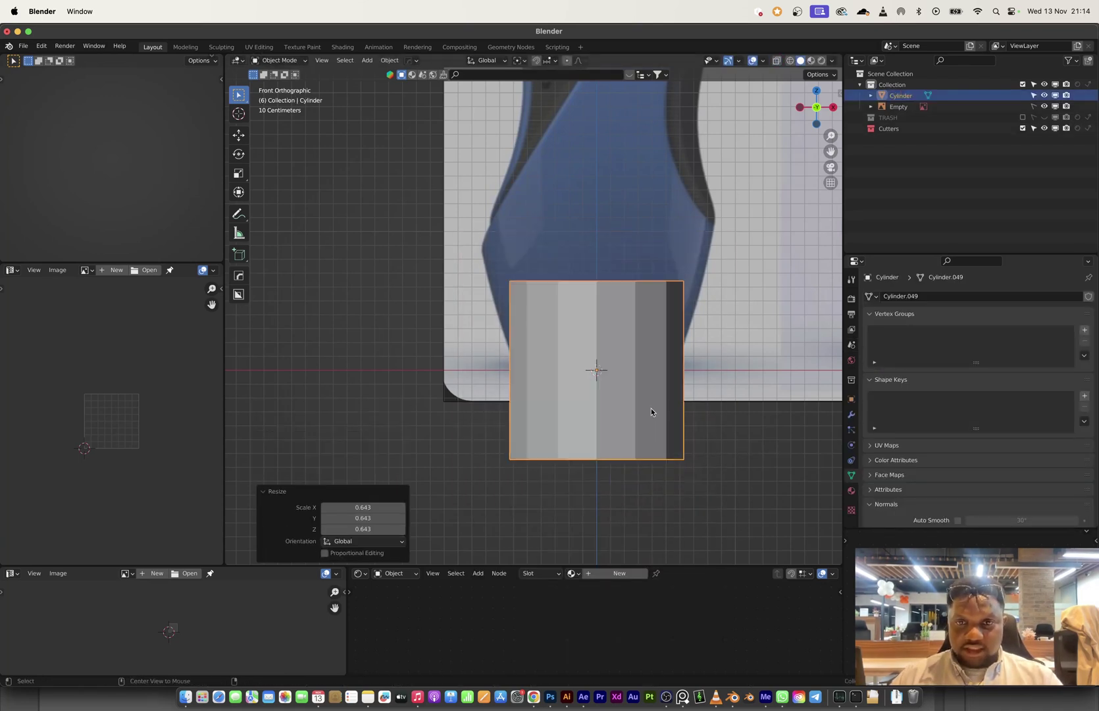
- Turn on X-ray display and raise the cylinder about 0.613 m along Z so its bottom meets the bottle's base
key(alt+z)
shift+middle_drag(658, 355, 594, 355)
scroll(623, 425, up, 2)
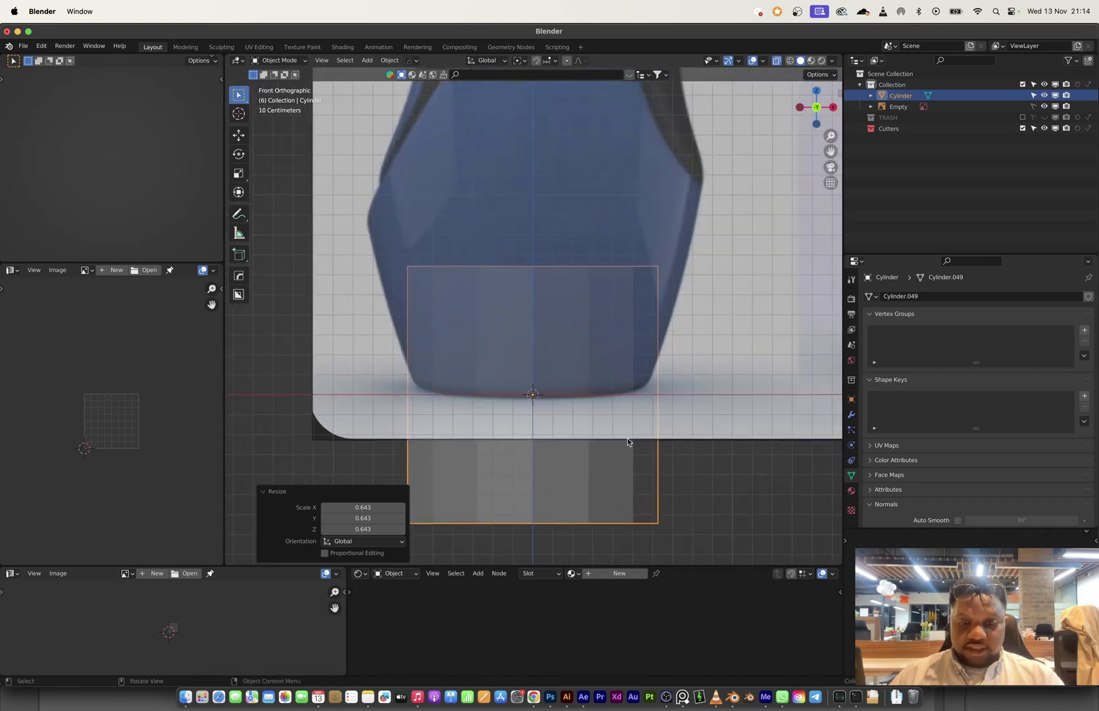
key(g)
key(z)
click(631, 315)
shift+middle_drag(631, 316, 602, 377)
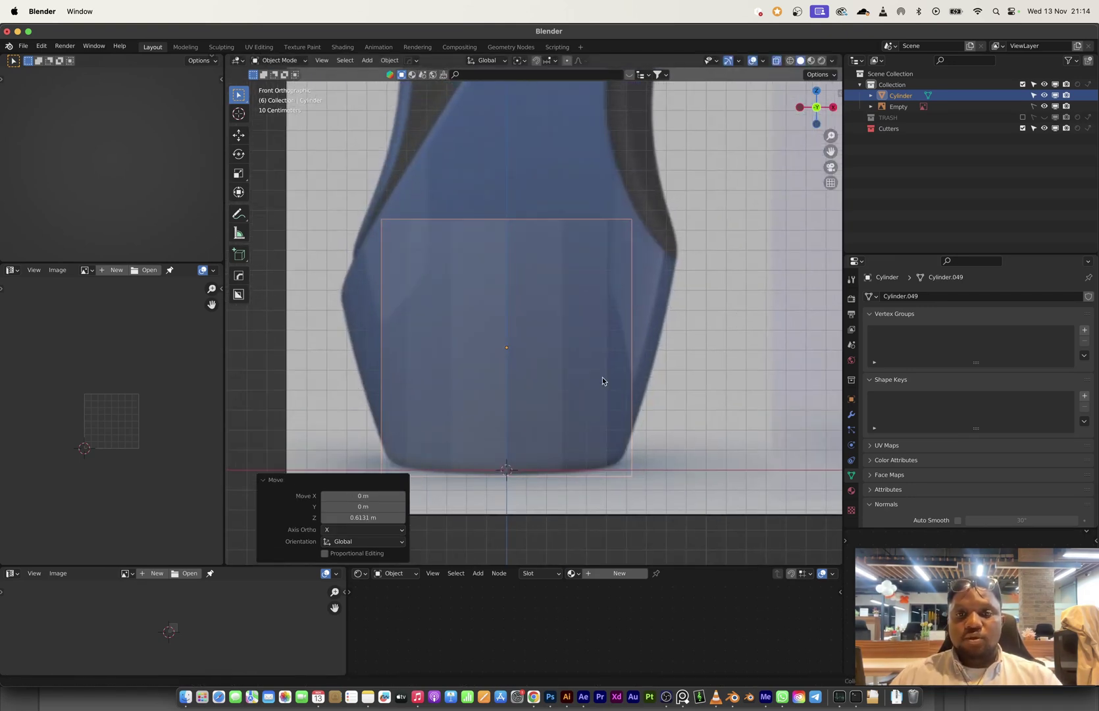
- In Edit Mode, lower the cylinder's top vertices about 0.514 m along Z
key(Tab)
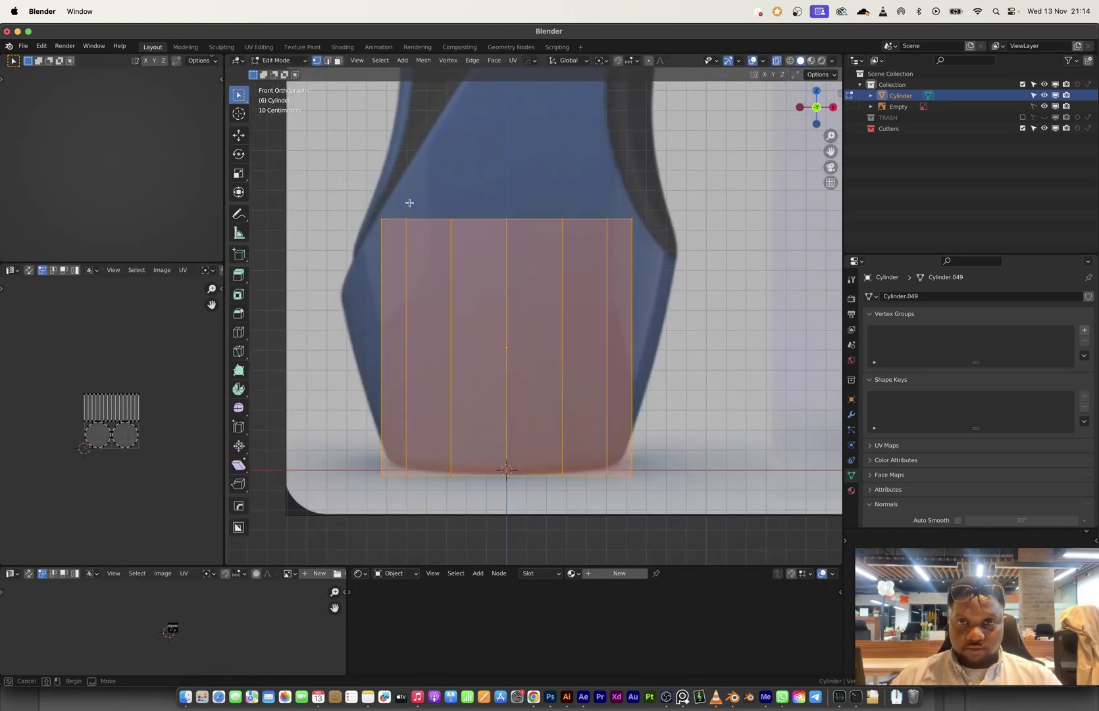
drag(409, 203, 682, 282)
key(g)
key(z)
click(668, 382)
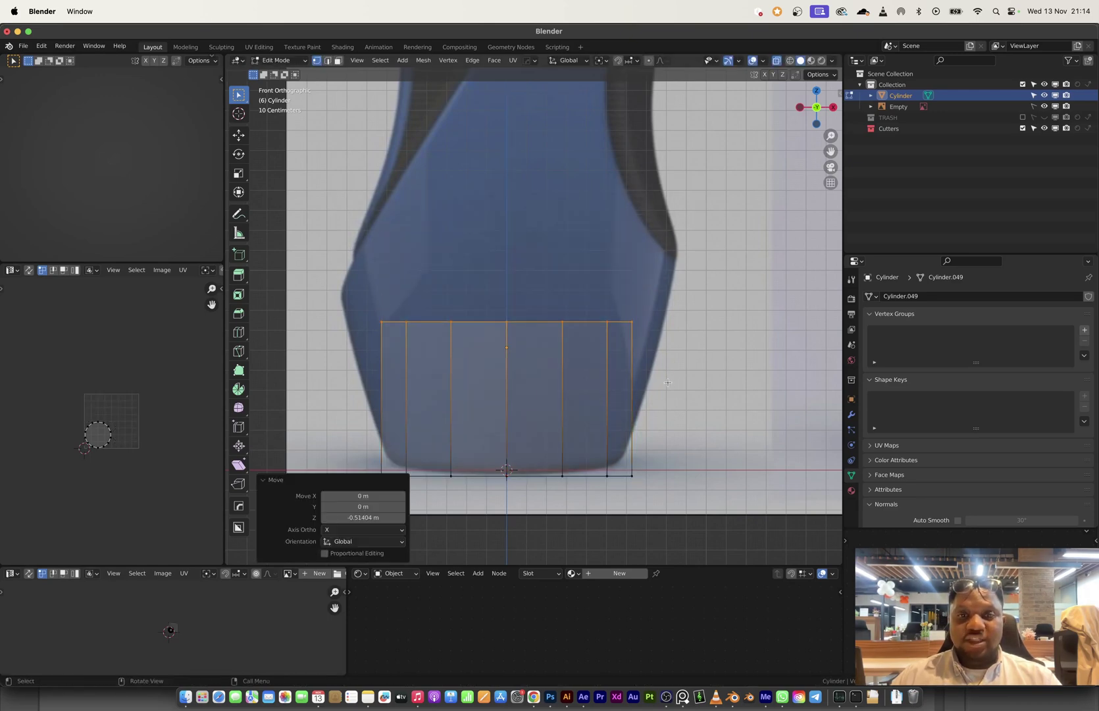
- Delete the cylinder's top and bottom cap faces
key(alt+z)
middle_drag(551, 360, 586, 395)
key(3)
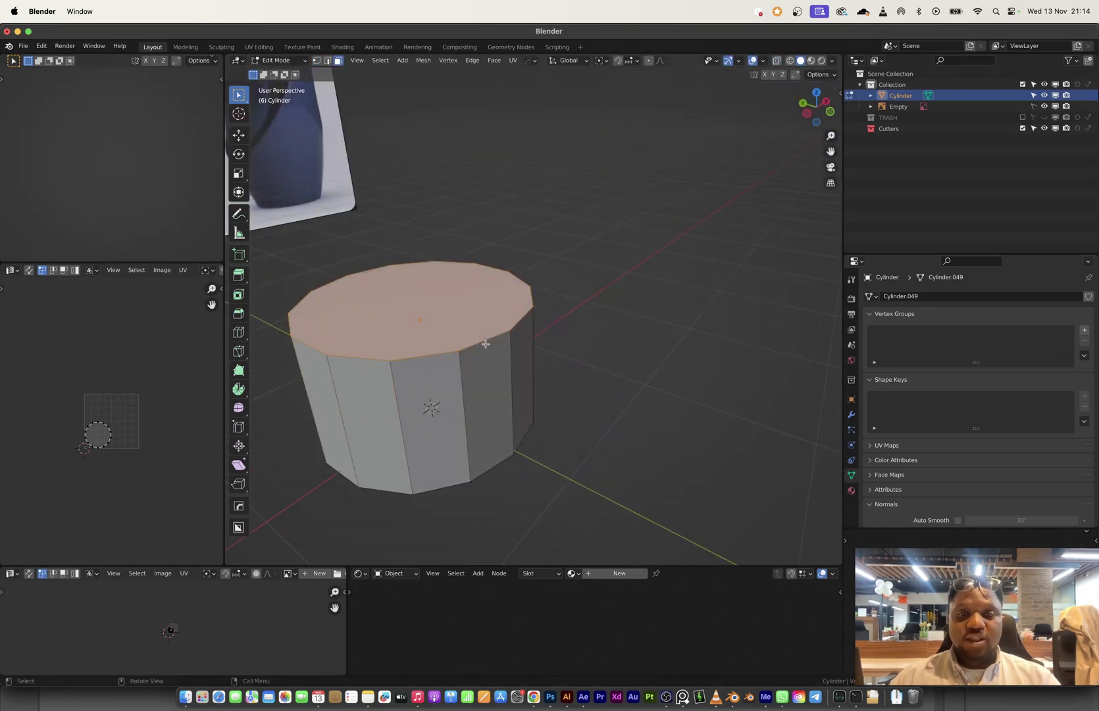
middle_drag(486, 344, 466, 375)
click(446, 425)
key(x)
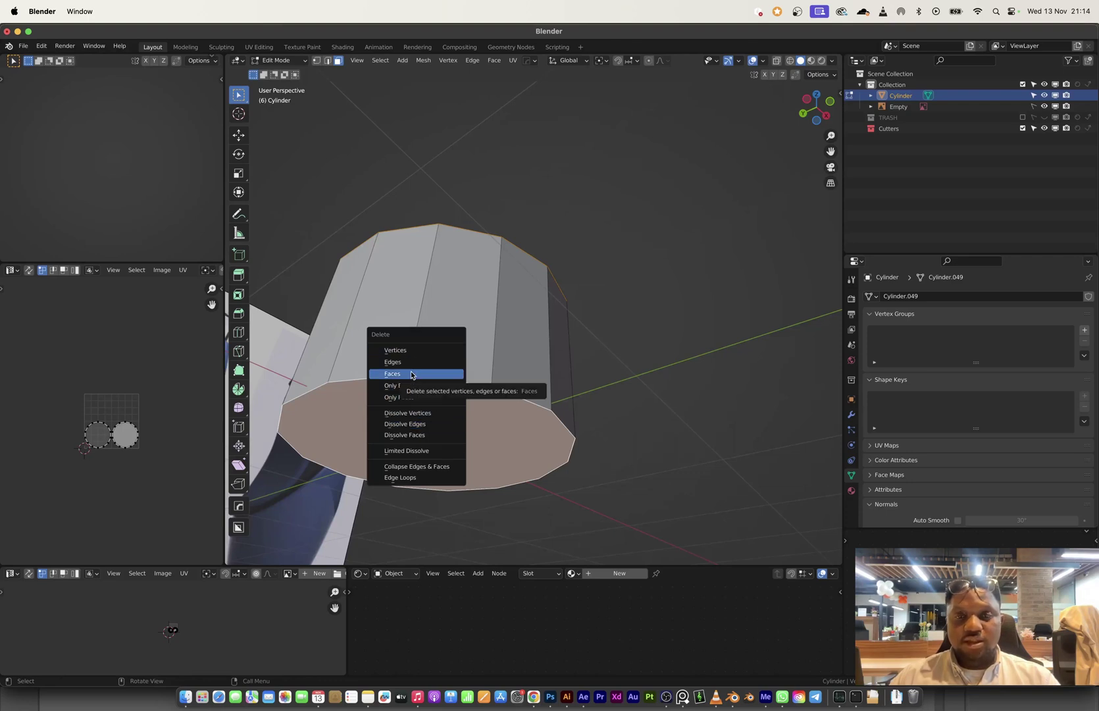
click(411, 374)
middle_drag(542, 352, 771, 158)
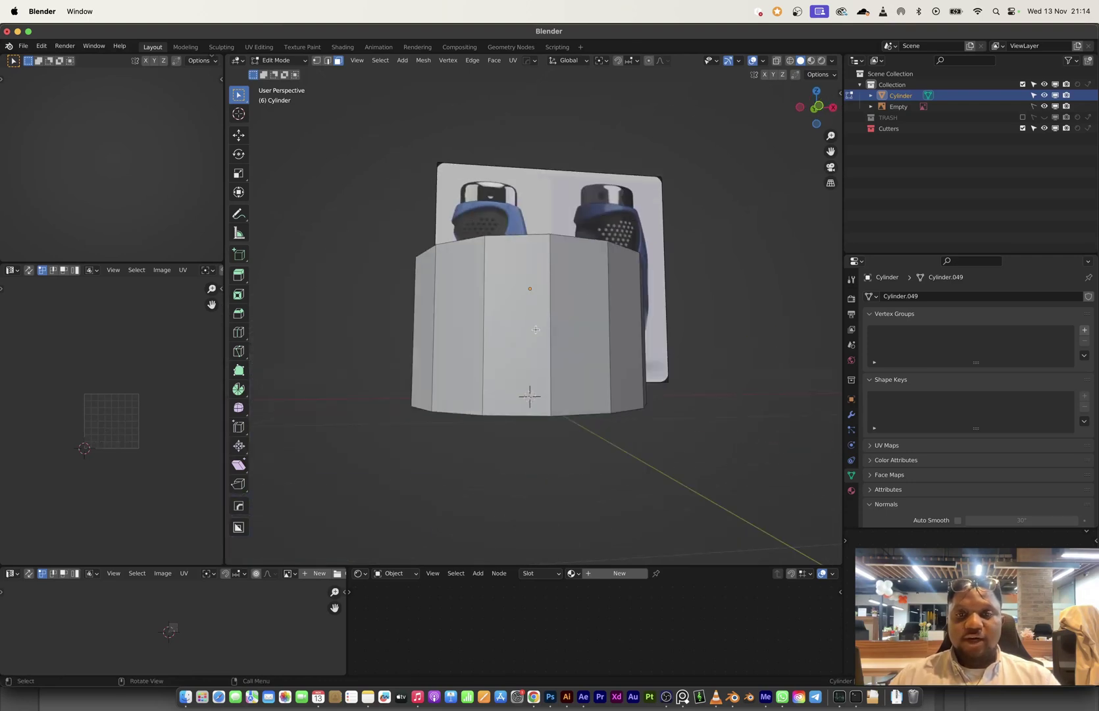
- Show the open cylinder from the front in X-ray display with its upper vertices selected
click(818, 107)
drag(359, 208, 732, 306)
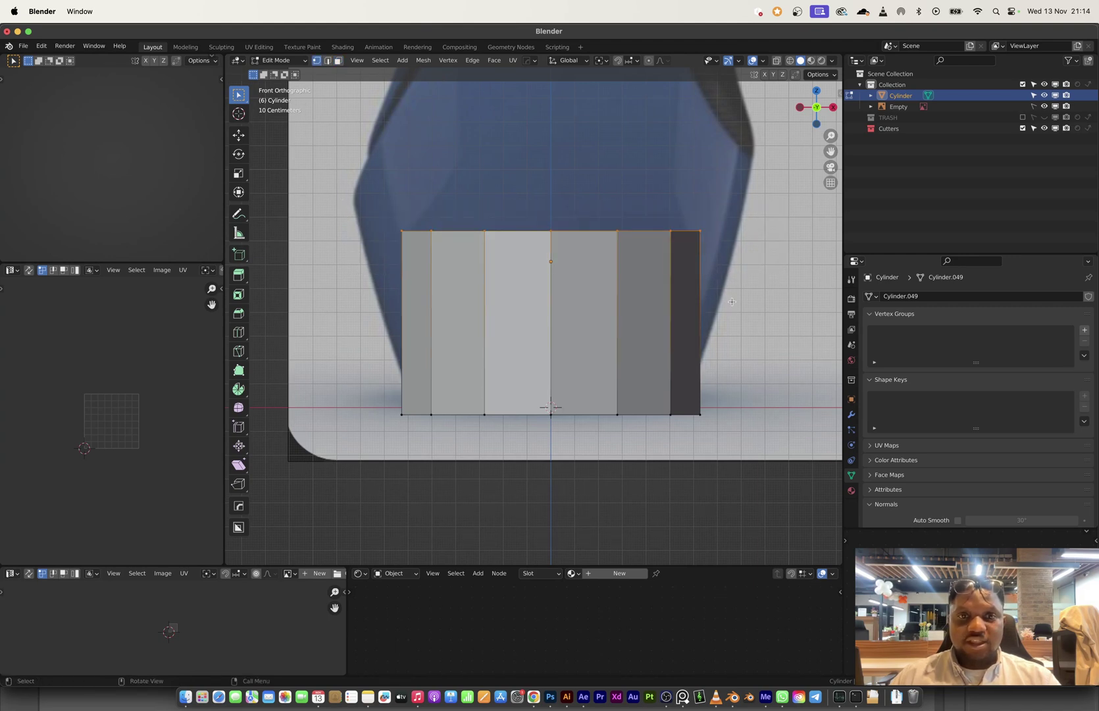
key(alt+z)
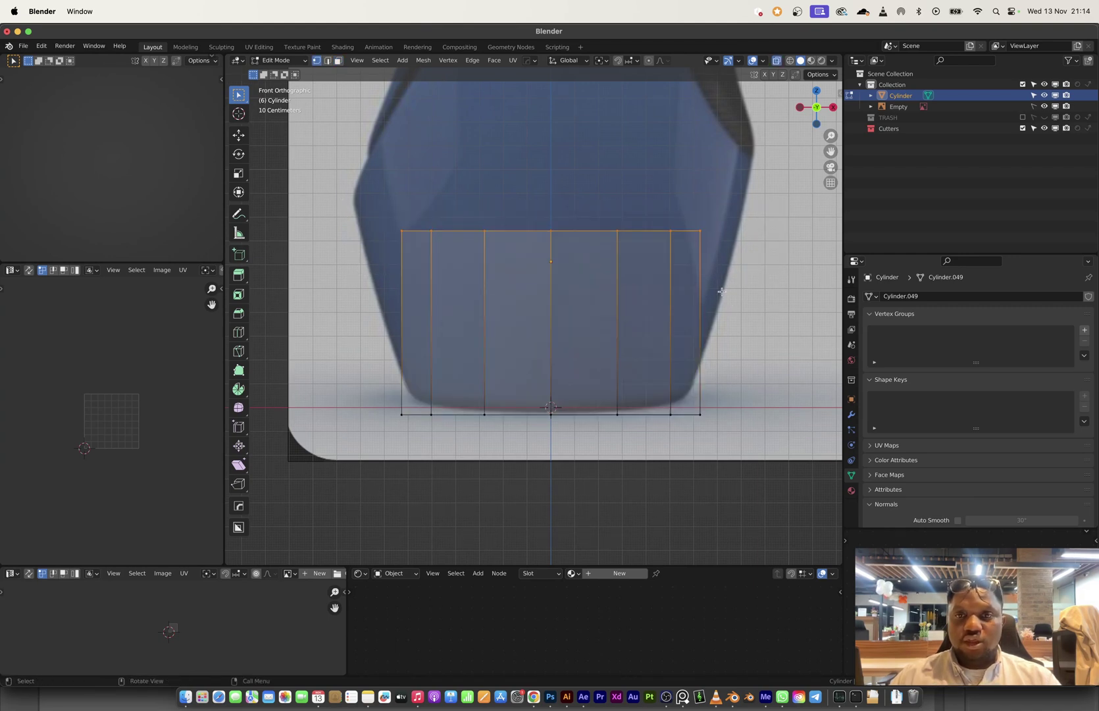
key(s)
click(757, 307)
key(ctrl+z)
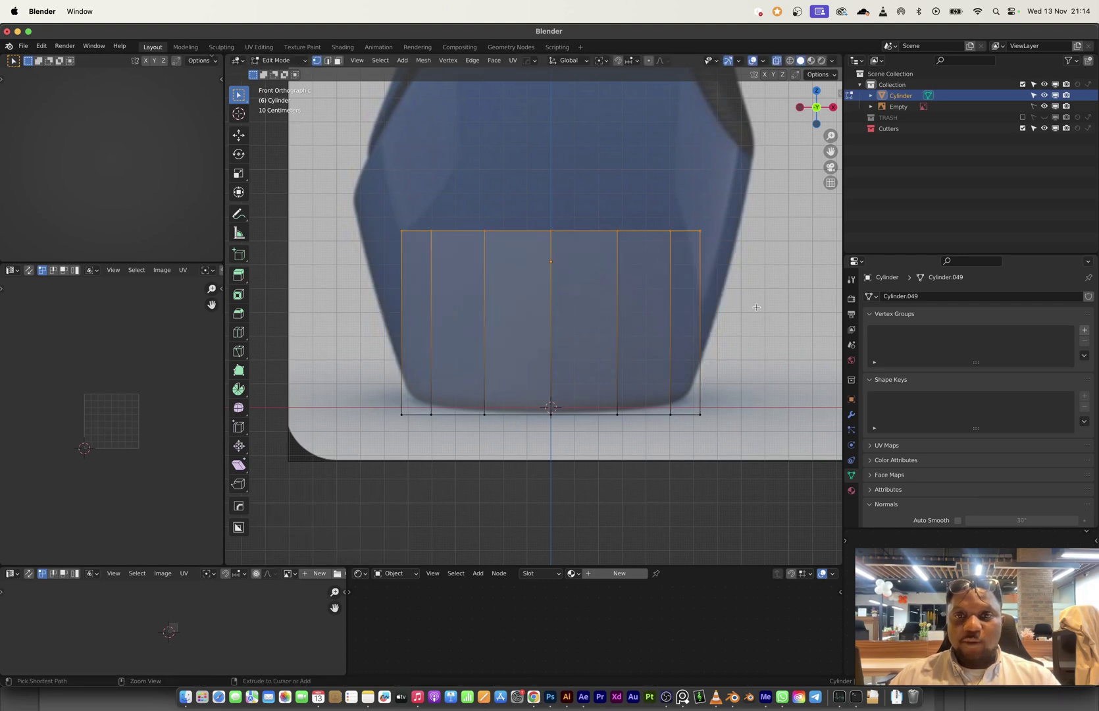
- Fit the whole upper vertex ring to the bottle's lower bulge by scaling it about 1.291, raising it about 0.117 m and scaling it about 1.015
drag(355, 205, 745, 270)
key(s)
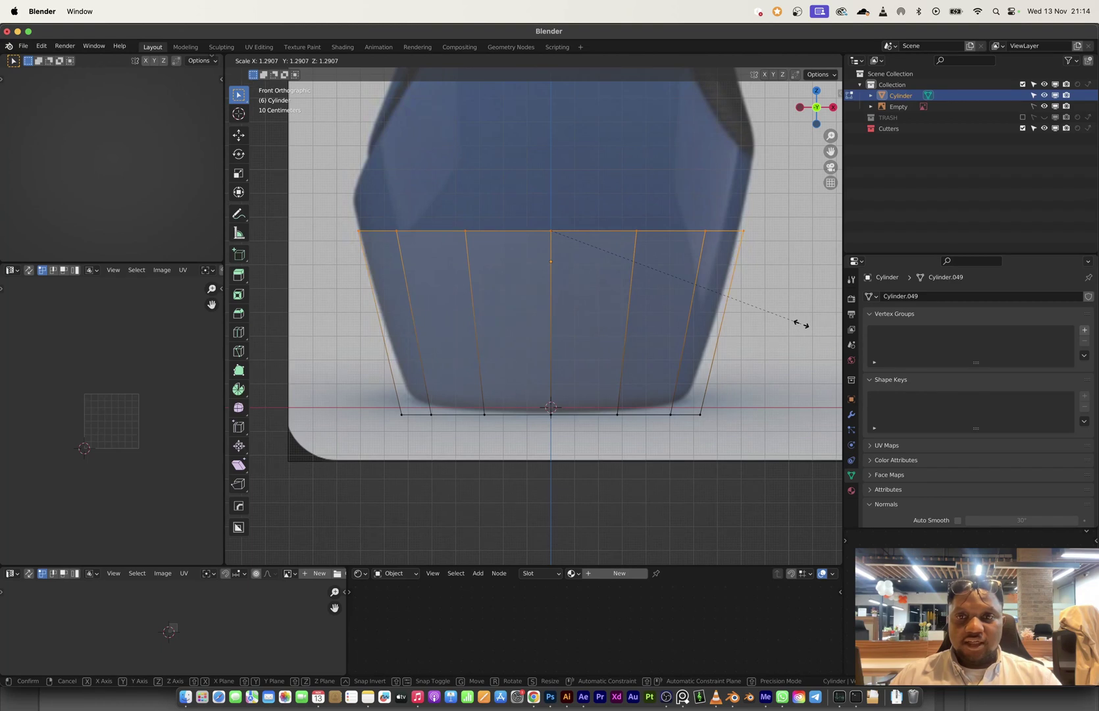
click(800, 323)
key(g)
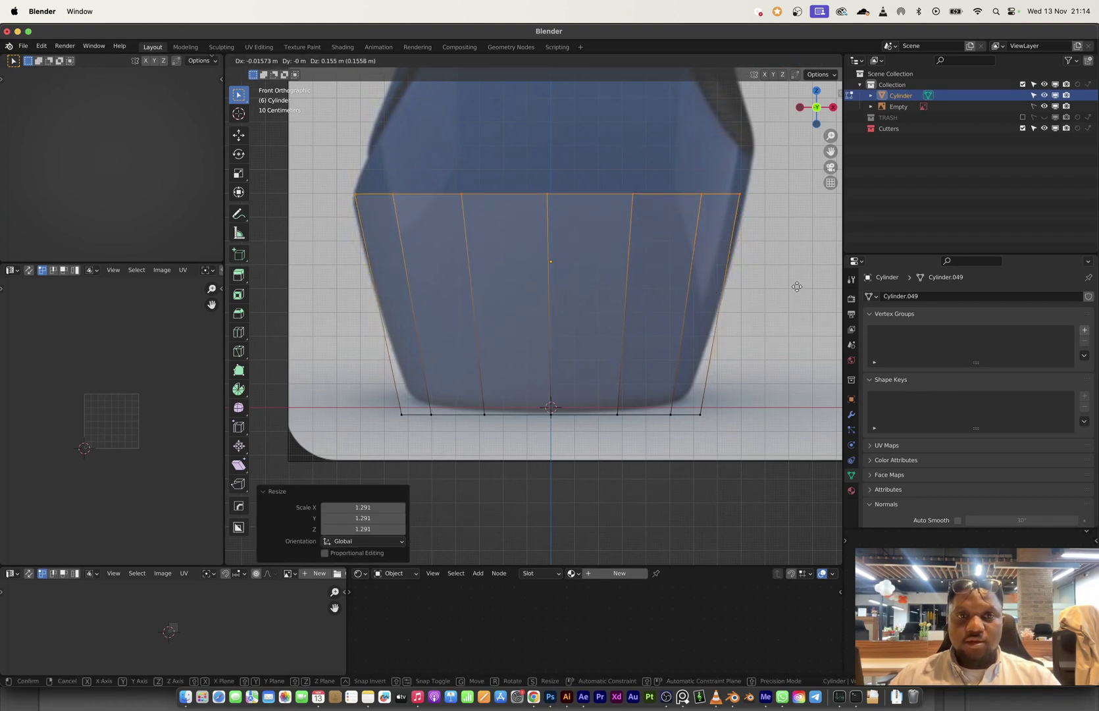
click(798, 294)
key(s)
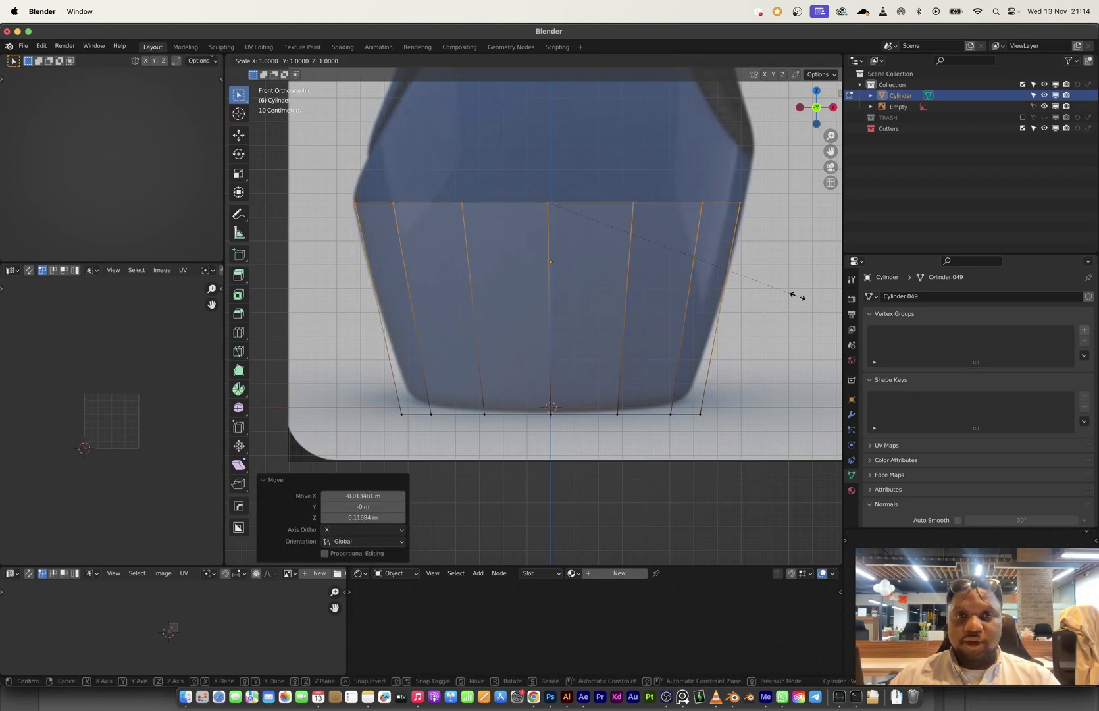
click(801, 298)
- Extrude the upper ring about 0.25 m upward and scale it by about 0.989 to follow the bottle outline
shift+middle_drag(719, 251, 702, 328)
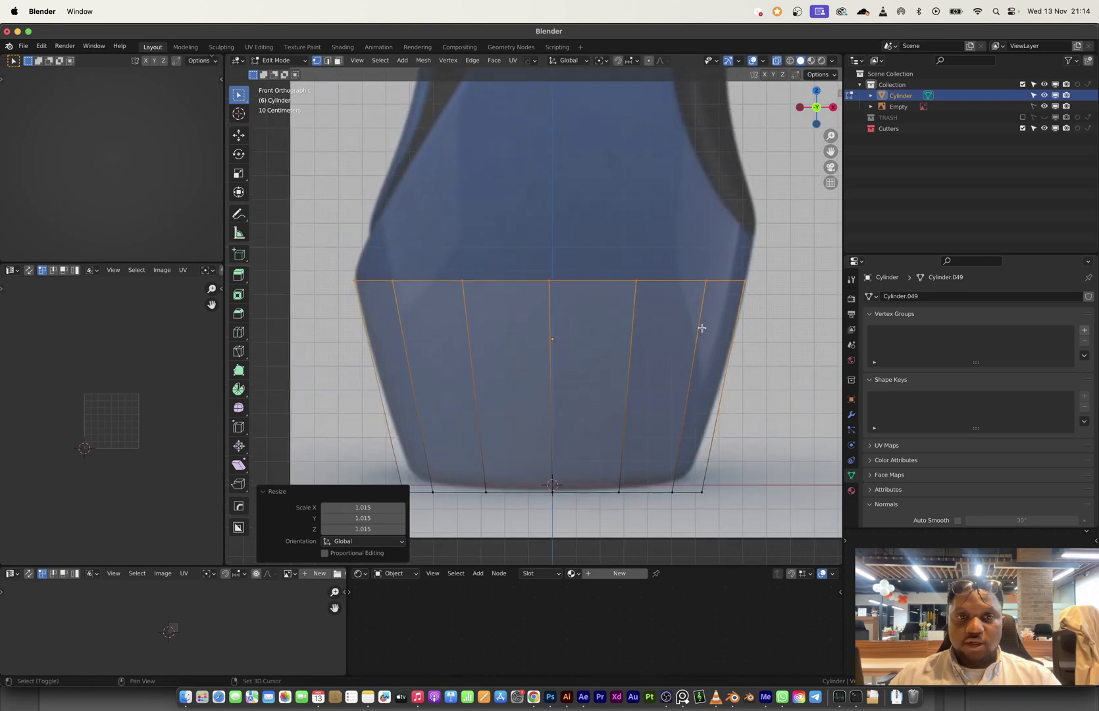
key(e)
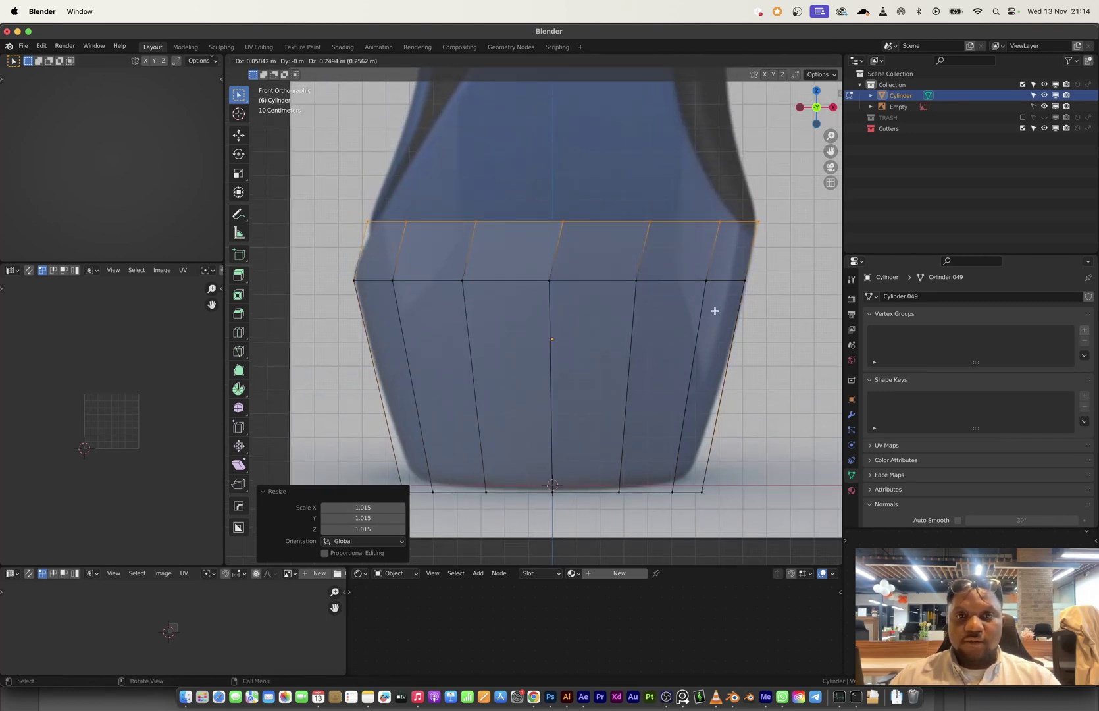
click(715, 311)
key(s)
click(751, 337)
- Extrude the top ring about 0.515 m upward and scale it by about 0.81 to narrow toward the bottle's waist
shift+middle_drag(670, 277, 657, 396)
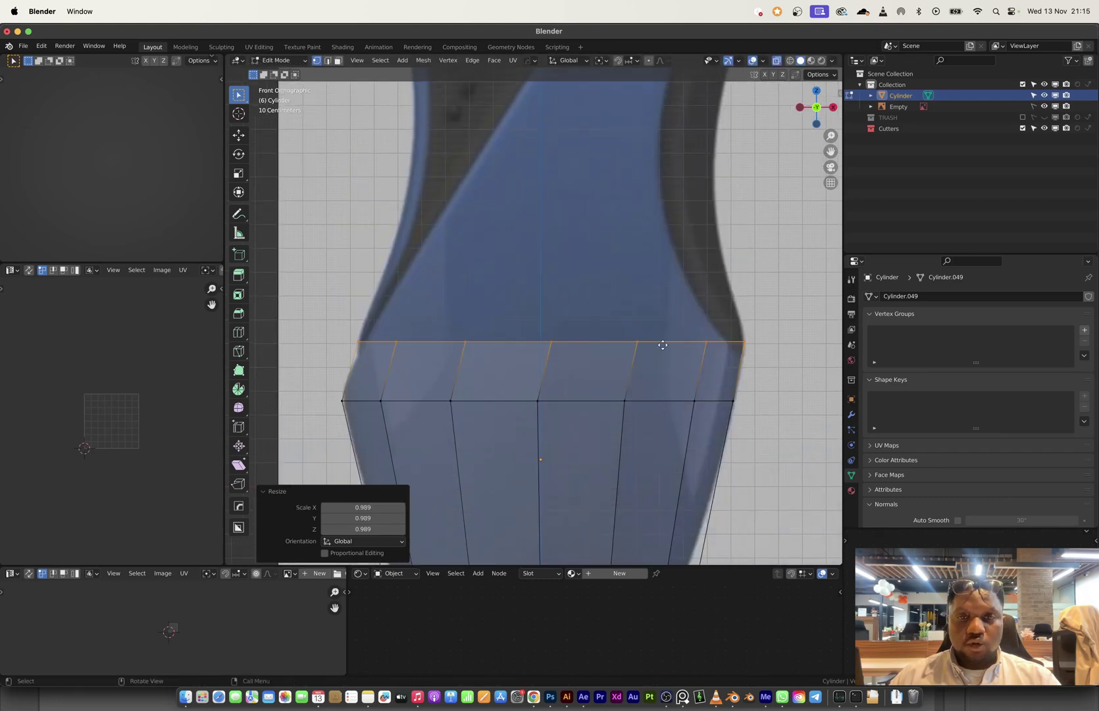
key(e)
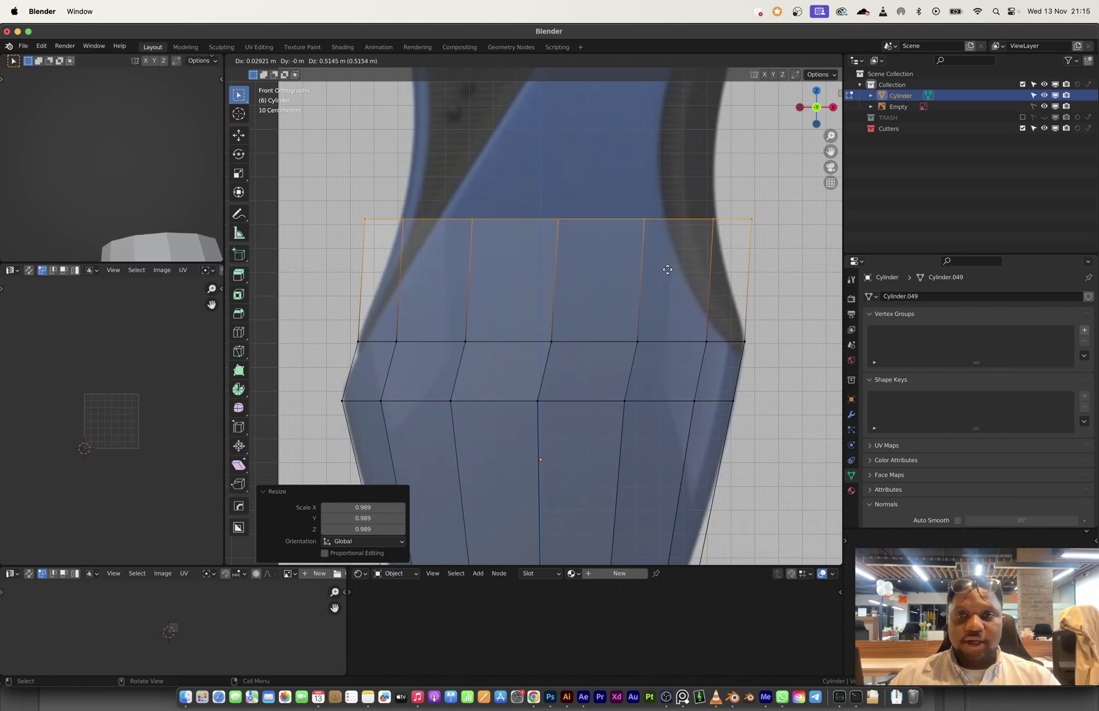
click(667, 269)
key(s)
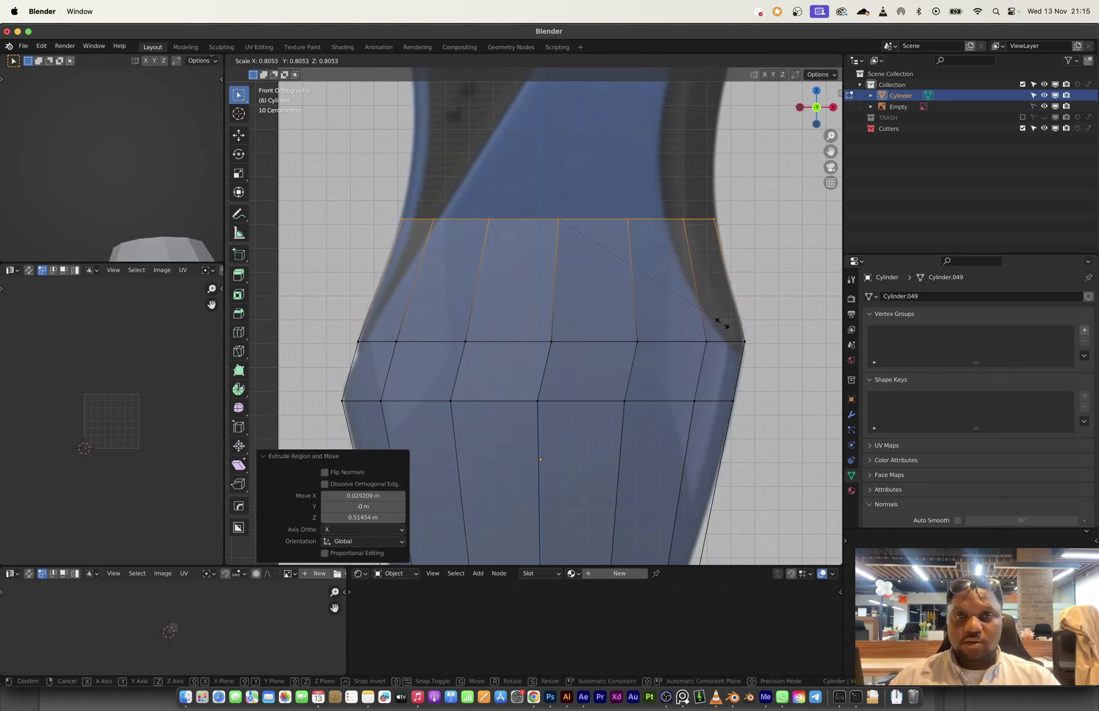
click(724, 324)
- Extrude the top ring about 0.494 m up the waist, scale it by about 0.969 and lower it about 0.027 m along Z
shift+middle_drag(662, 286, 643, 373)
key(e)
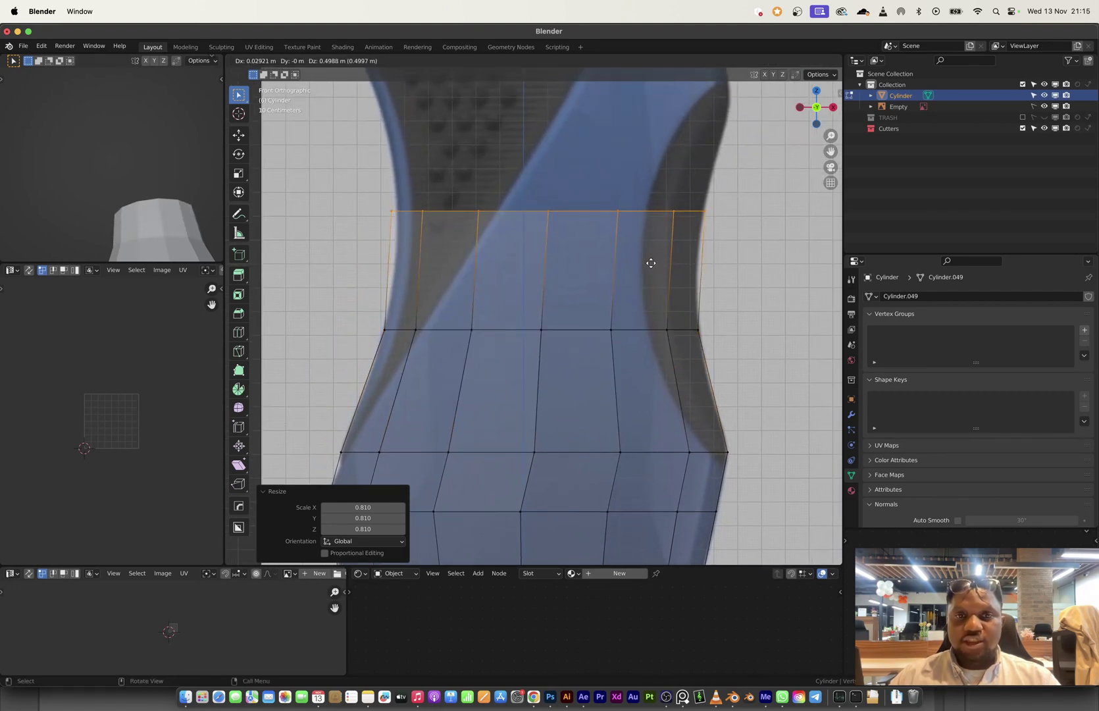
click(652, 264)
key(s)
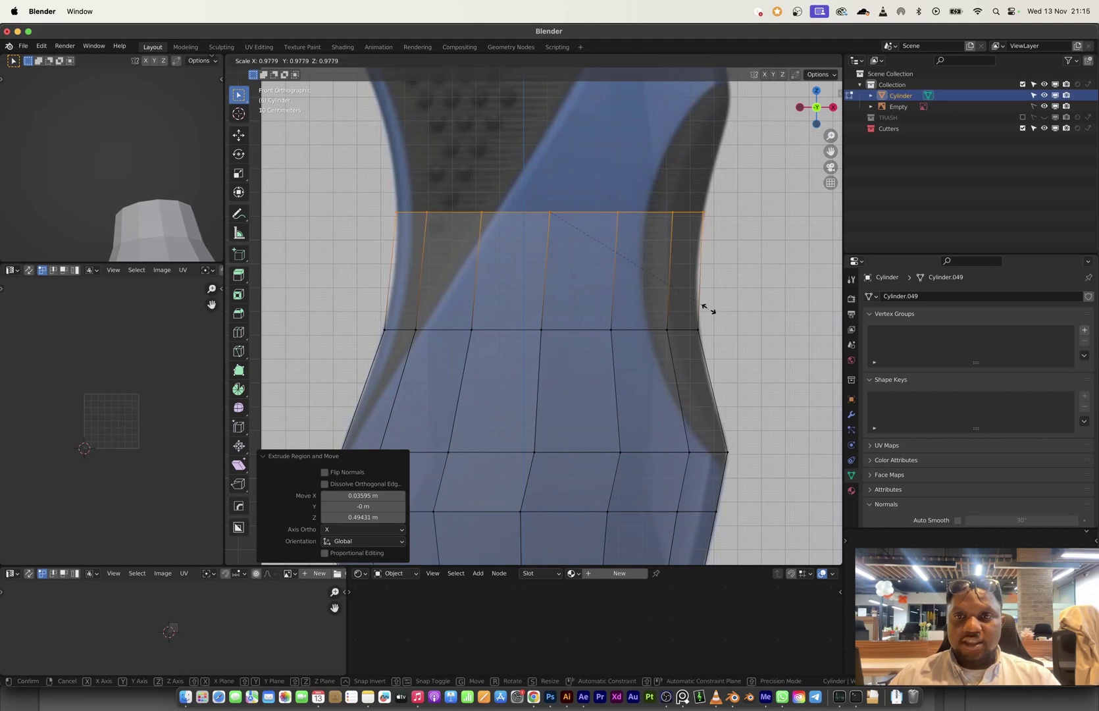
click(708, 308)
key(g)
key(z)
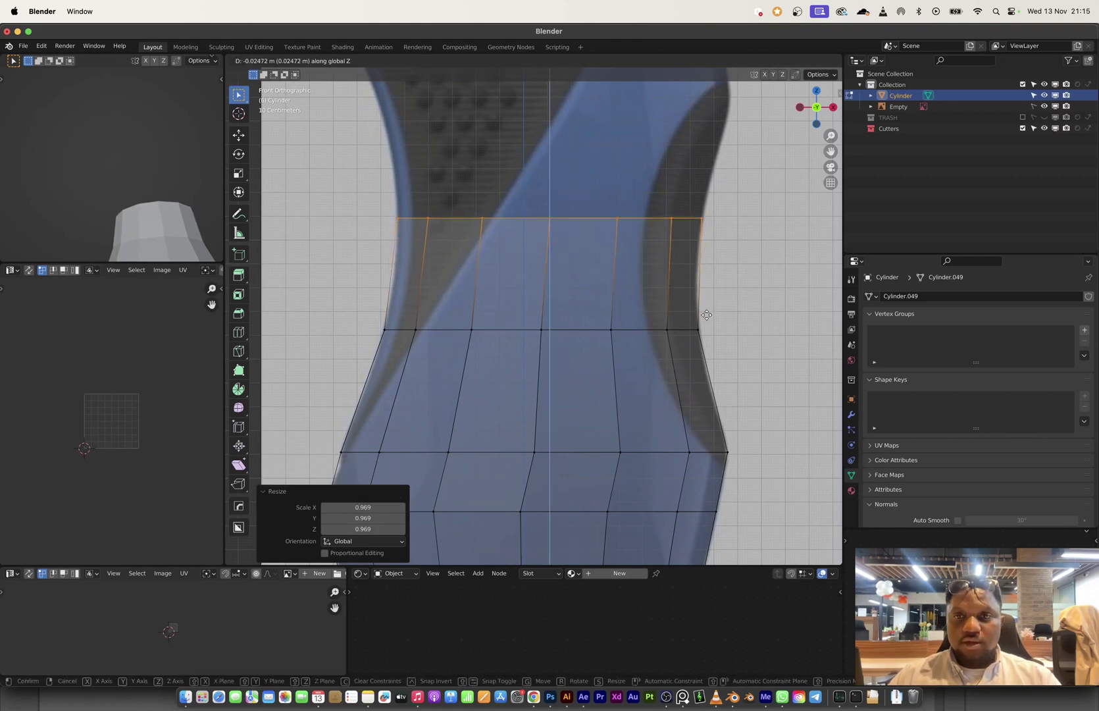
click(707, 315)
shift+middle_drag(605, 274, 624, 344)
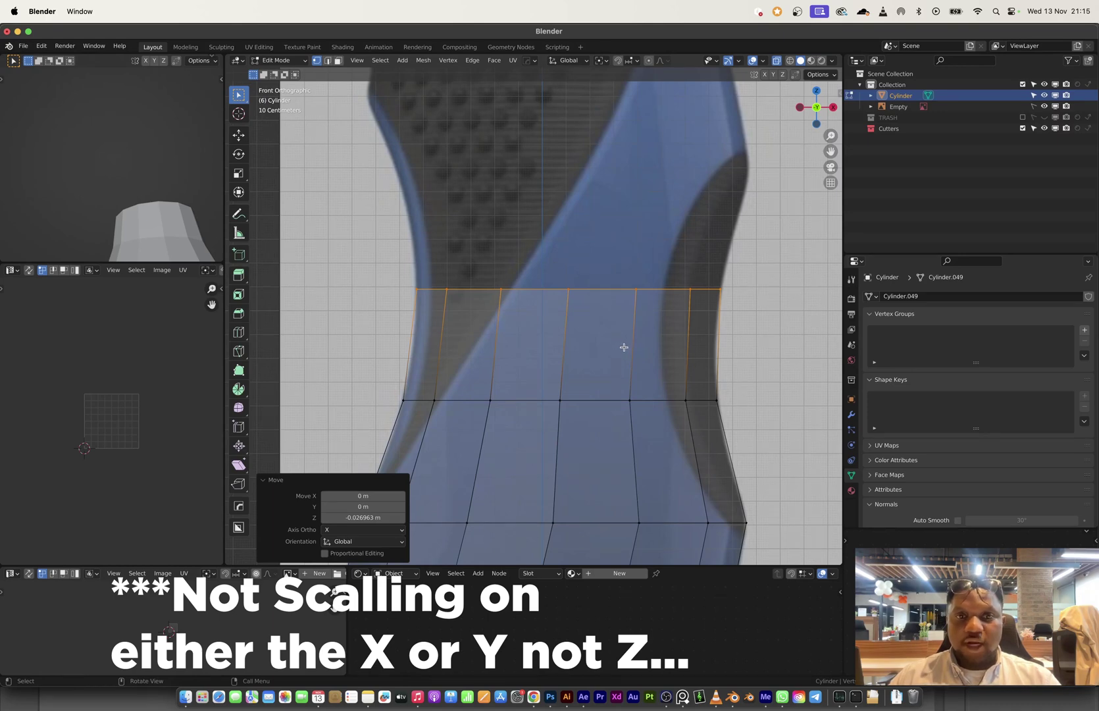
middle_drag(594, 336, 638, 398)
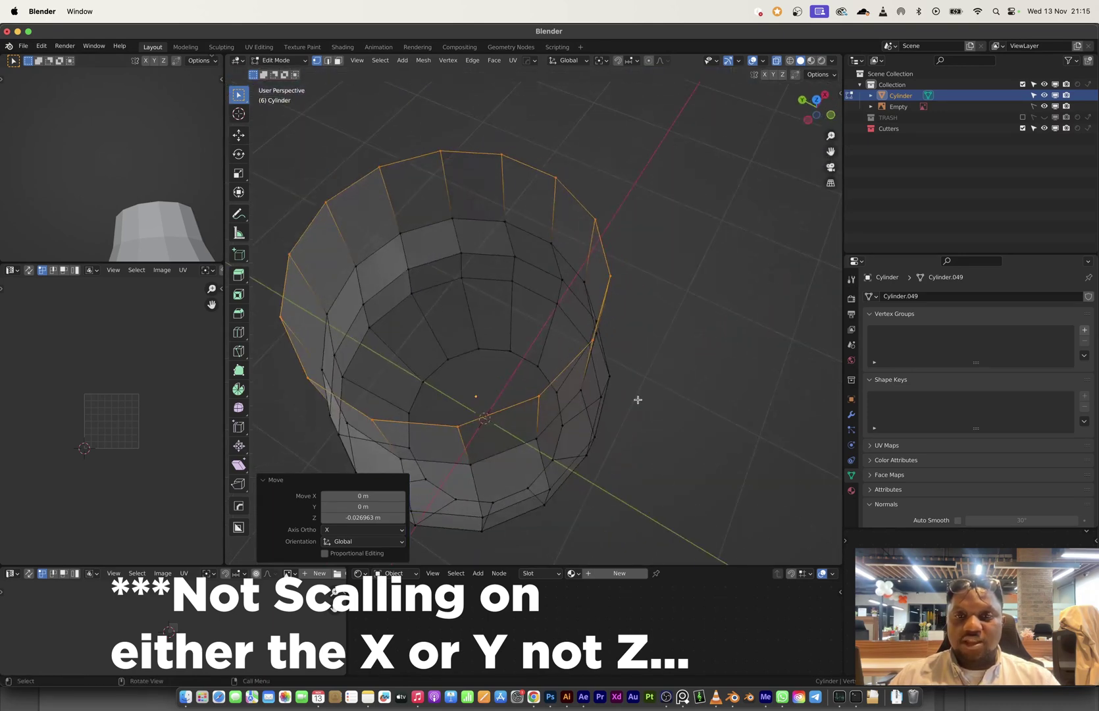
click(830, 117)
shift+middle_drag(559, 324, 608, 376)
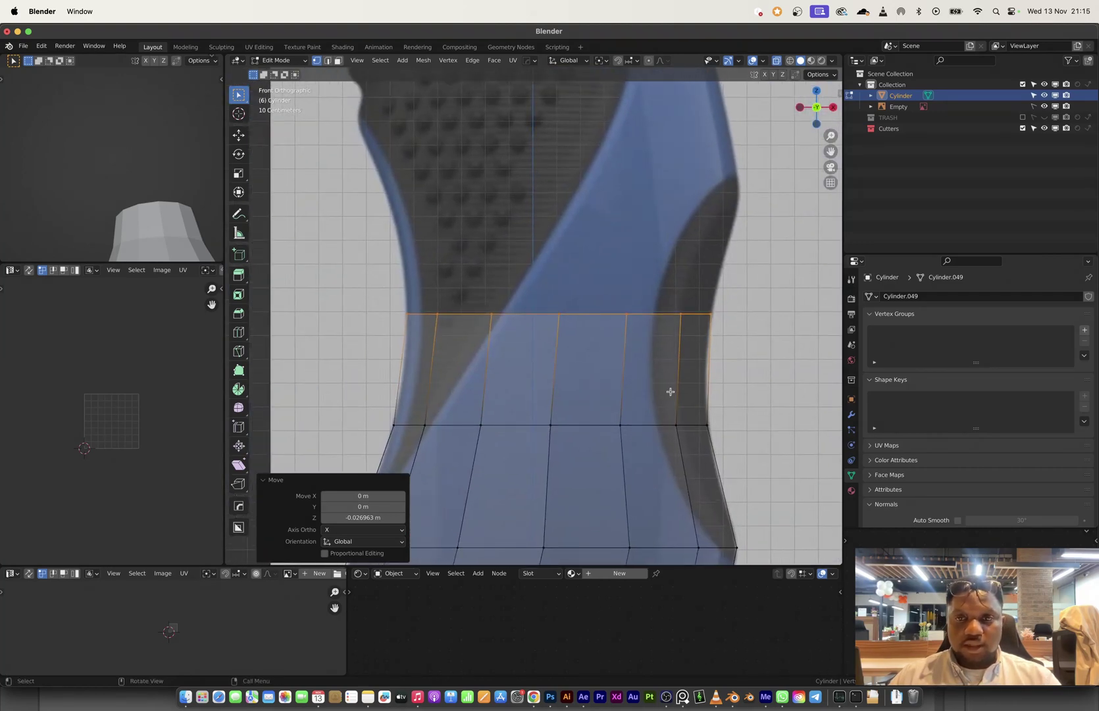
- Lower the top ring at the bottle's waist about 0.065 m along Z
key(g)
key(z)
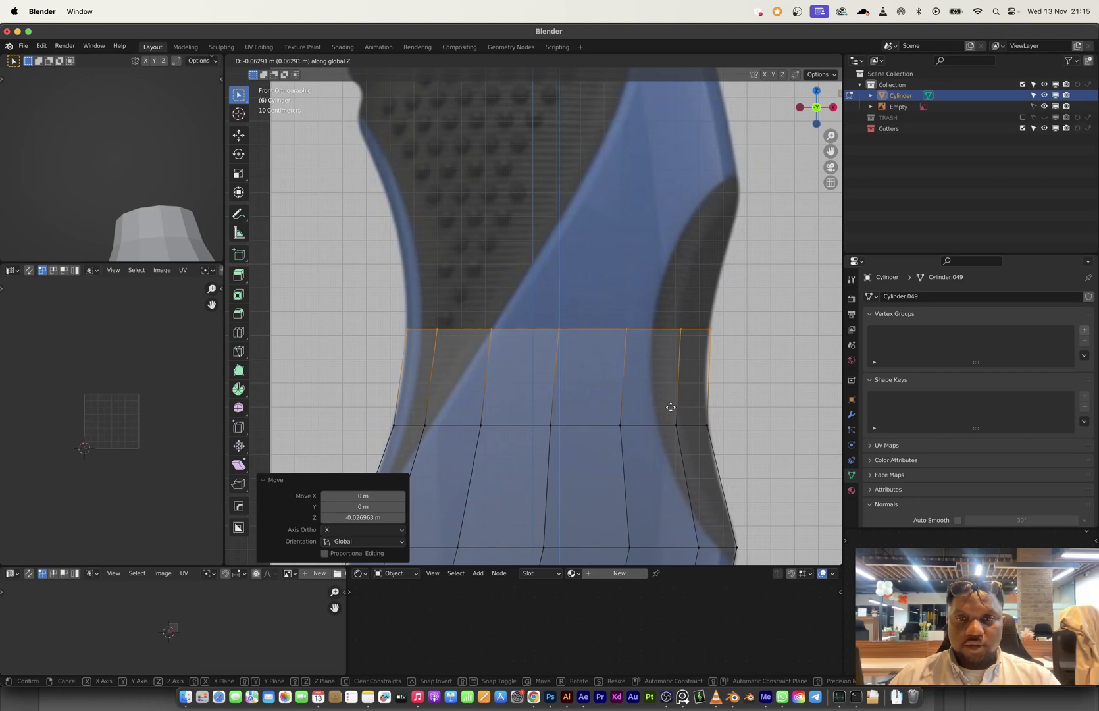
click(670, 408)
- Extrude the waist ring about 0.373 m upward, scale it by about 1.09 and shift it about 0.018 m along X
key(e)
key(z)
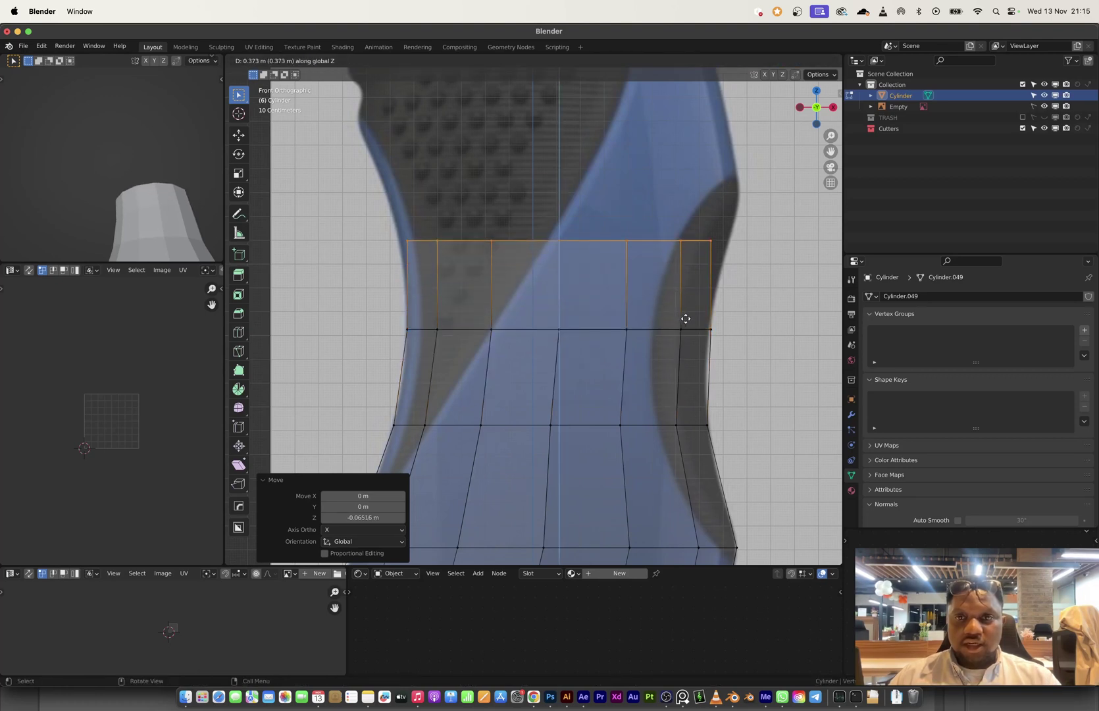
click(686, 318)
key(s)
click(710, 329)
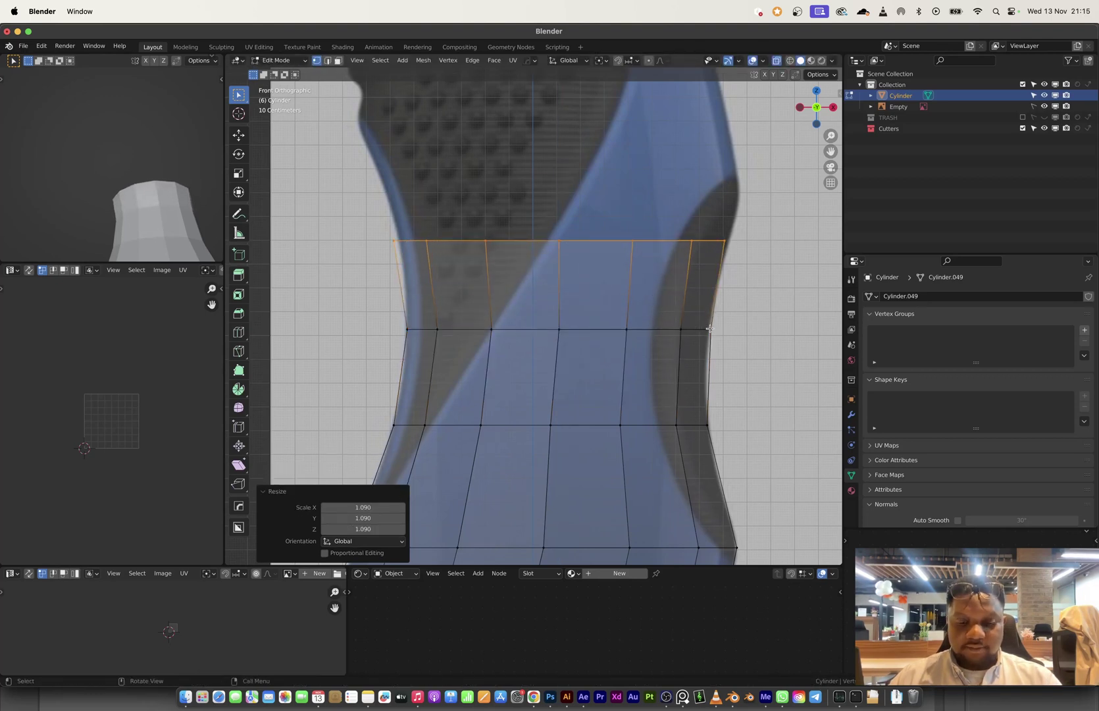
key(g)
click(715, 327)
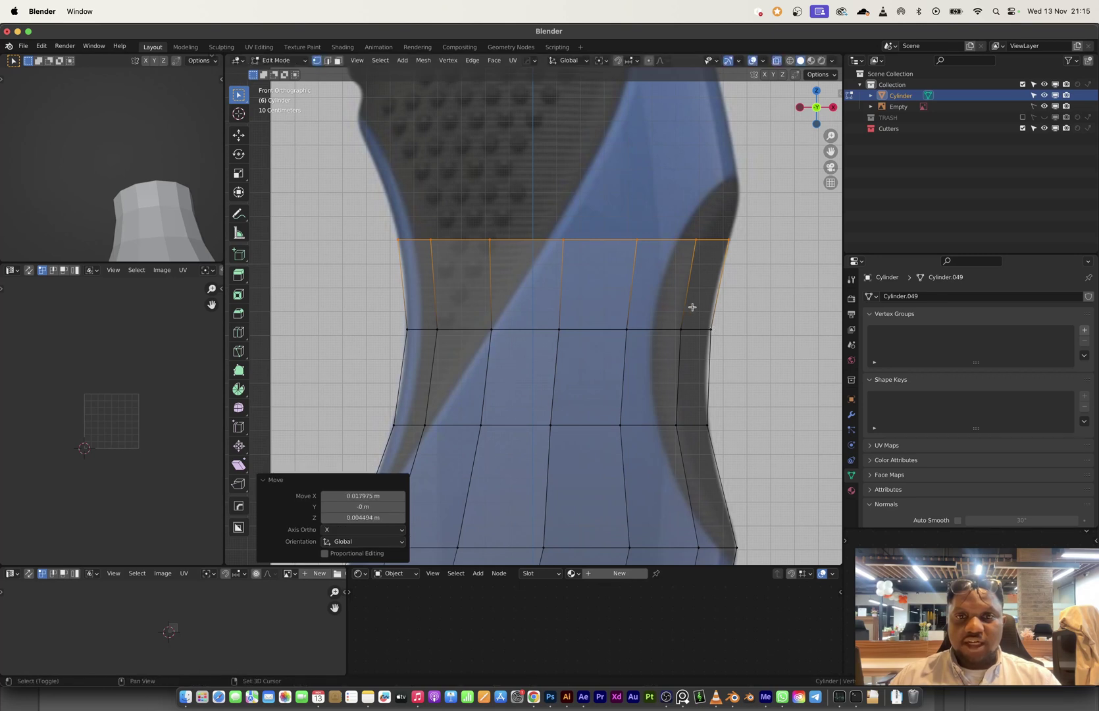
- Raise the top ring about 0.099 m along Z and scale it by about 1.029 to match the outline
shift+middle_drag(667, 302, 675, 320)
key(g)
key(z)
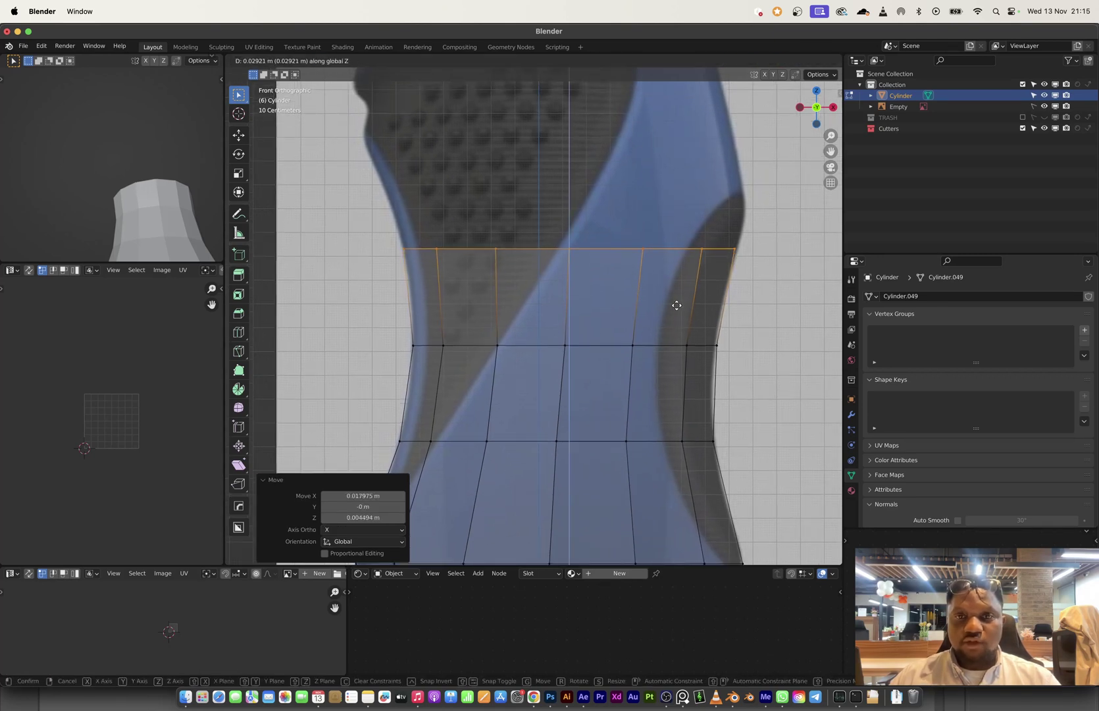
click(677, 298)
key(s)
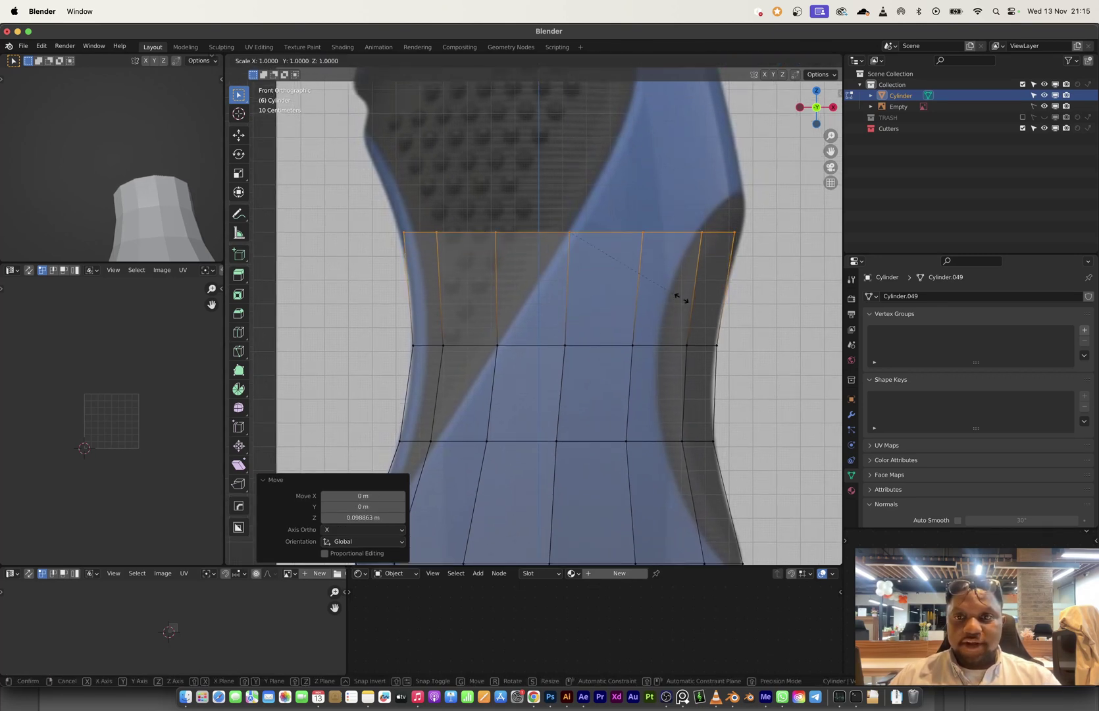
click(685, 300)
- Extrude the top ring about 0.178 m upward, scale it by about 1.054 and move it about -0.034 m along X
shift+middle_drag(682, 284, 667, 332)
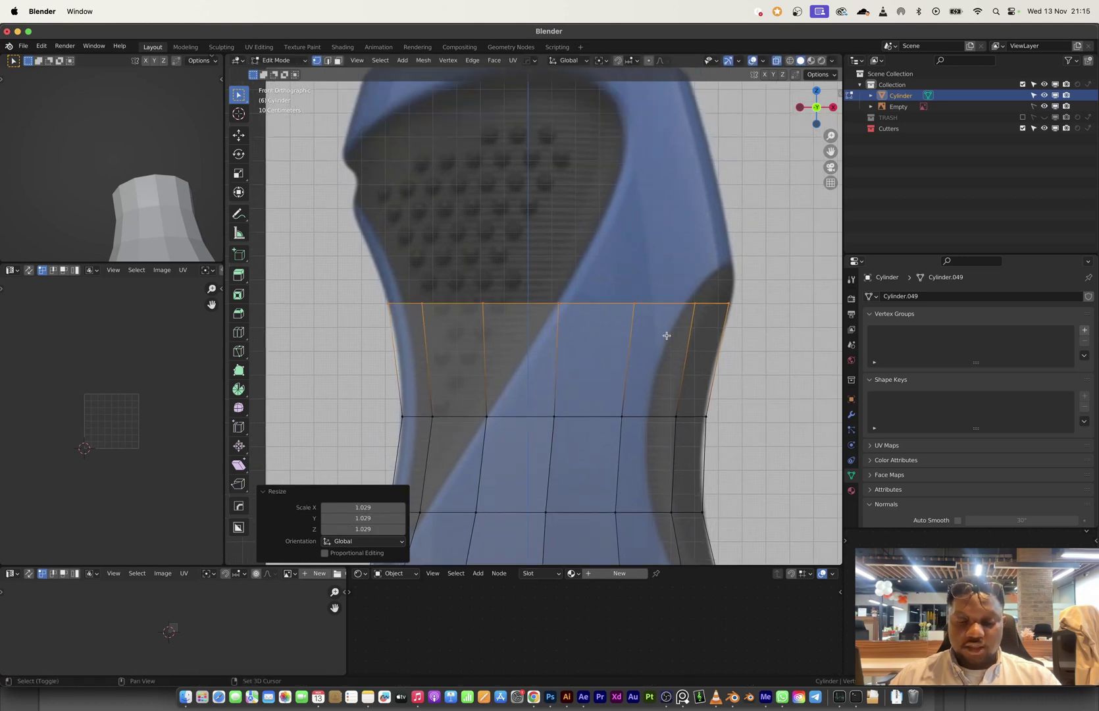
key(e)
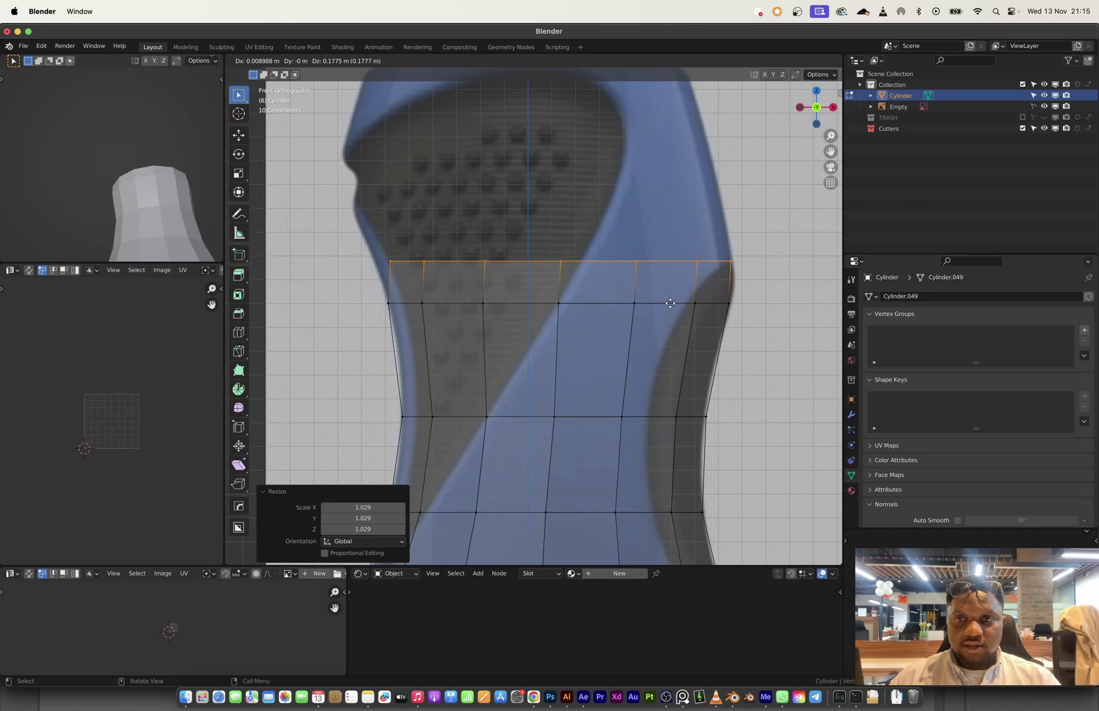
click(671, 304)
key(s)
click(714, 336)
key(g)
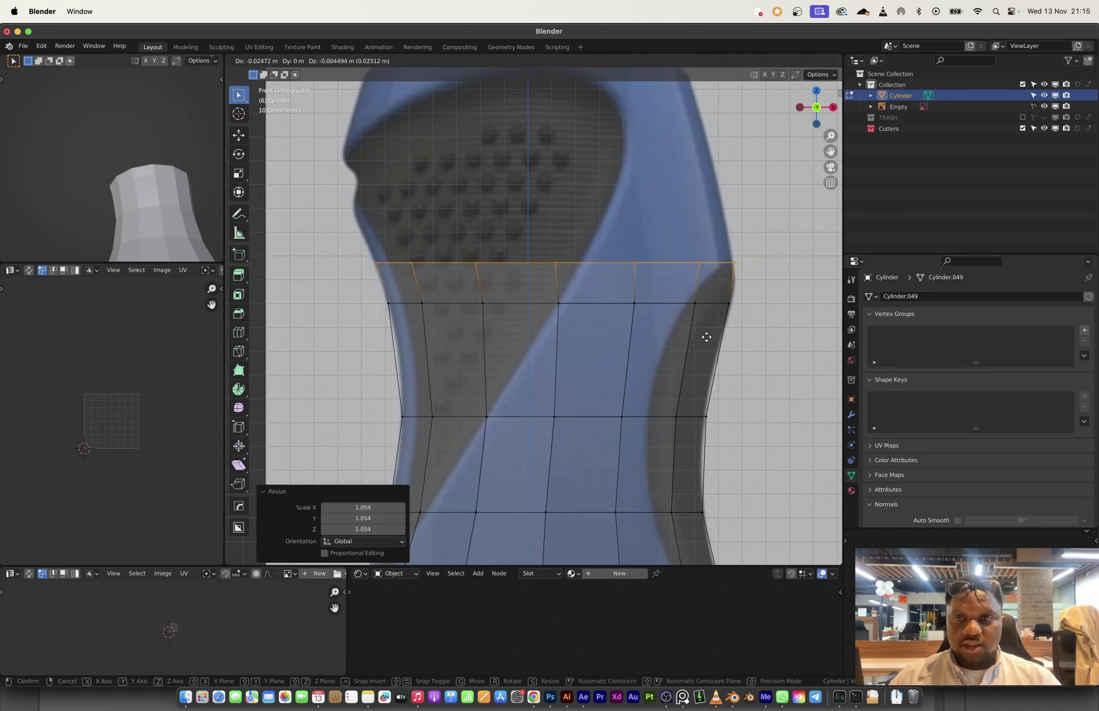
click(704, 336)
- Extrude the top ring about 0.234 m upward and -0.061 m along X, scale it by about 1.03 and shift it about -0.007 m along X
shift+middle_drag(642, 292, 660, 336)
key(e)
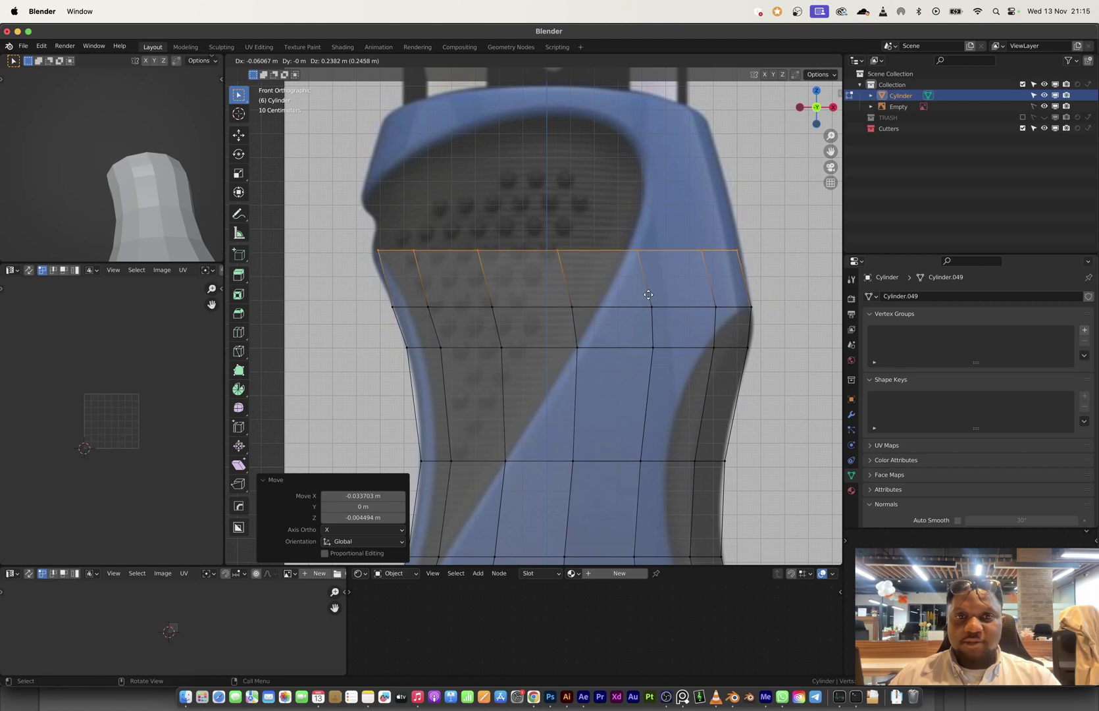
click(652, 292)
key(s)
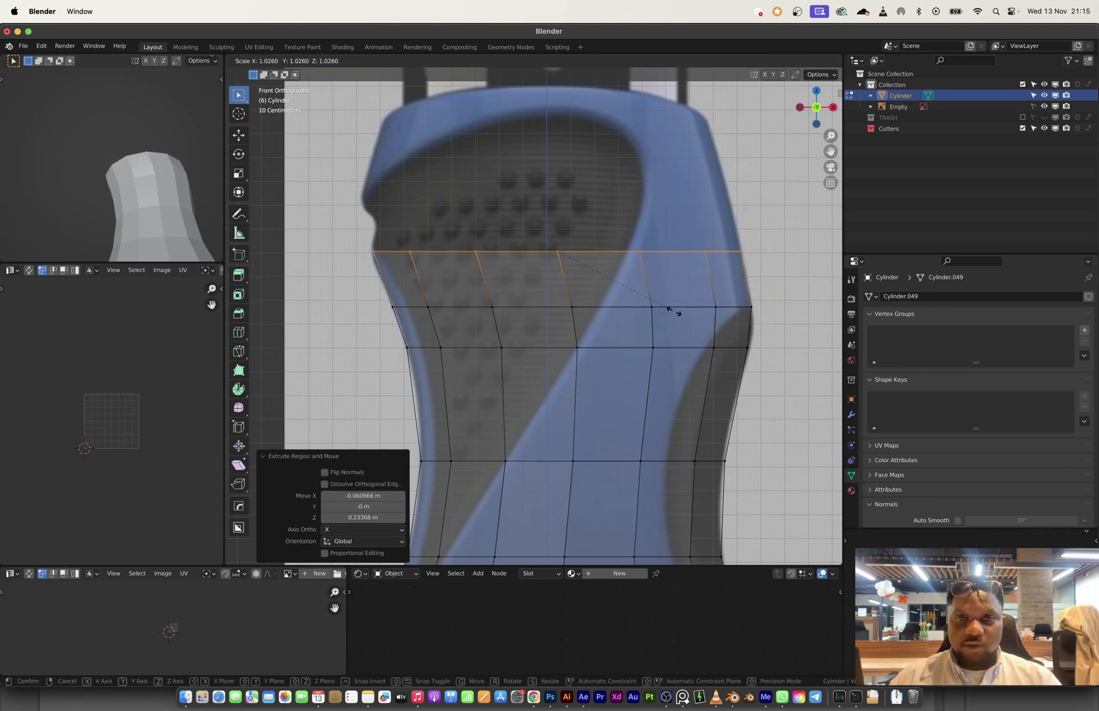
click(674, 311)
key(g)
key(x)
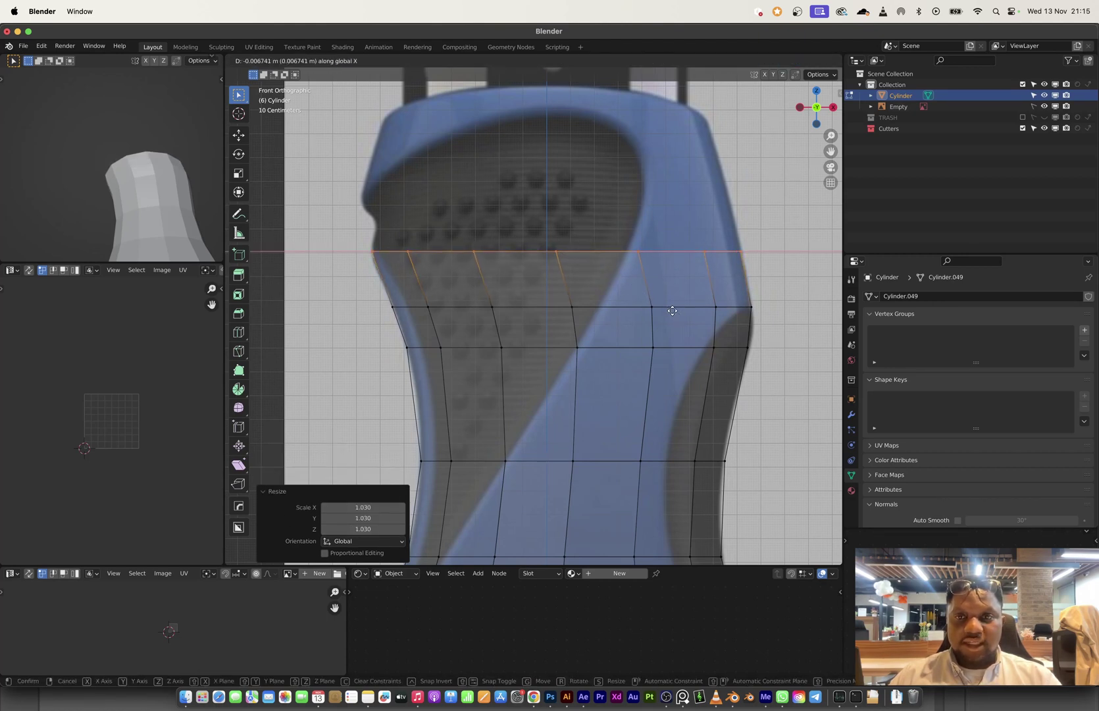
click(672, 311)
- Extrude the top ring about 0.245 m upward and -0.052 m along X toward the bottle's upper bulge
shift+middle_drag(644, 314, 659, 368)
key(g)
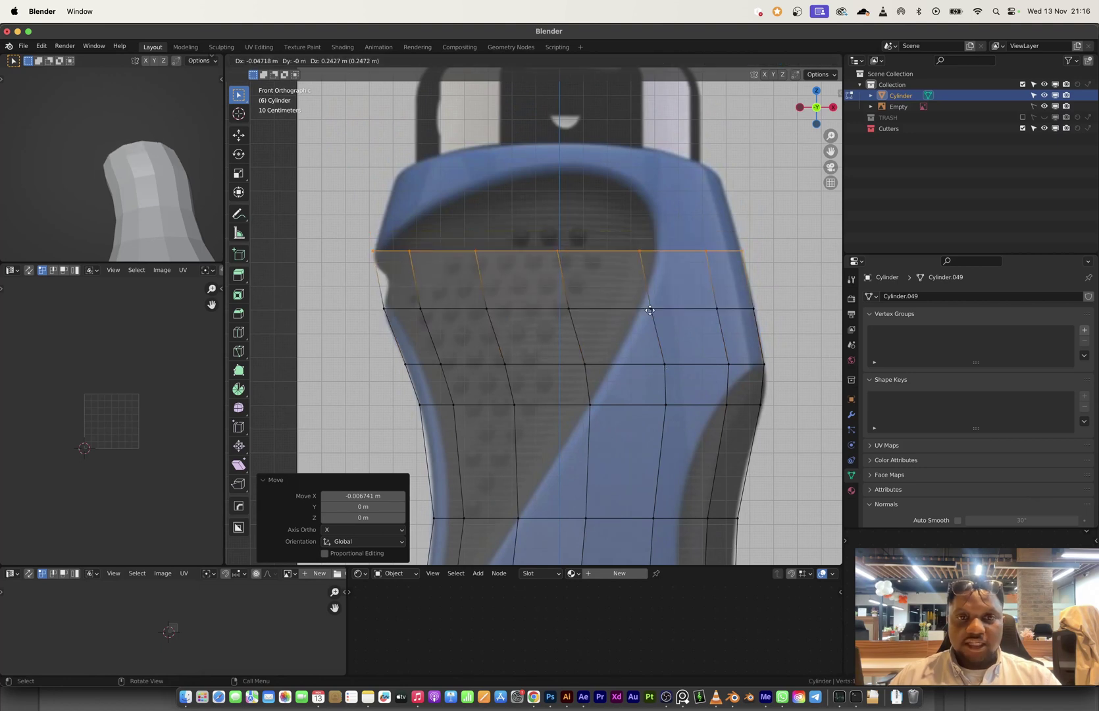
click(648, 309)
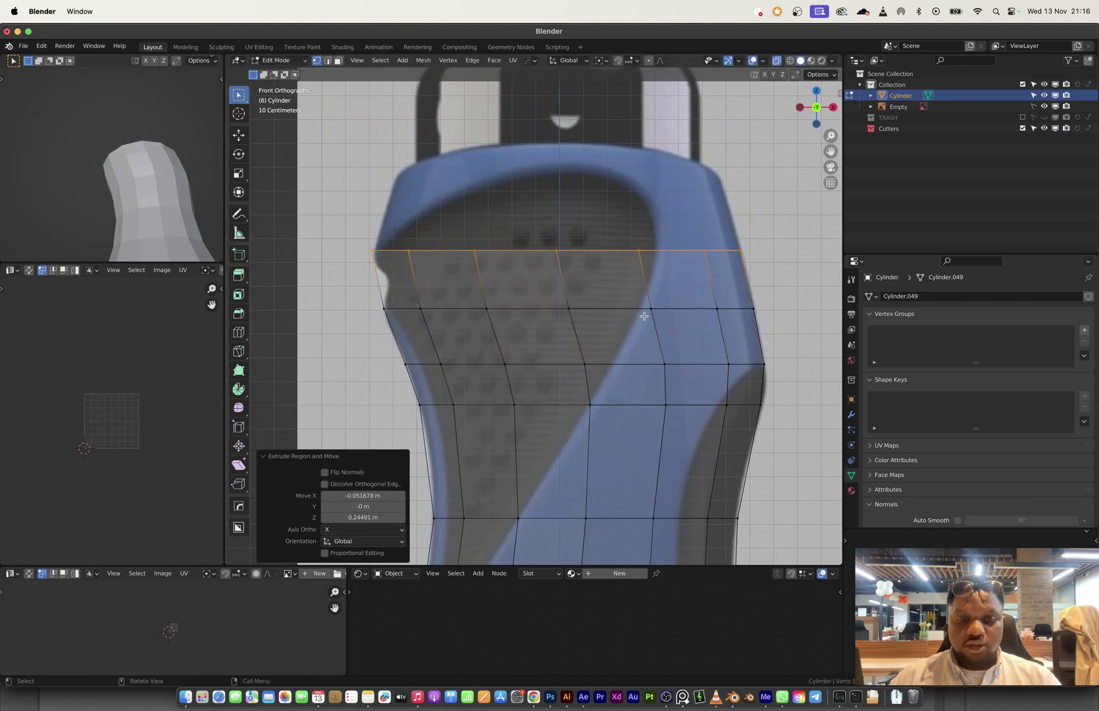
- Extrude the top ring about 0.366 m up to the shoulder and fit it to the outline with scales of about 0.837 and 1.023
key(e)
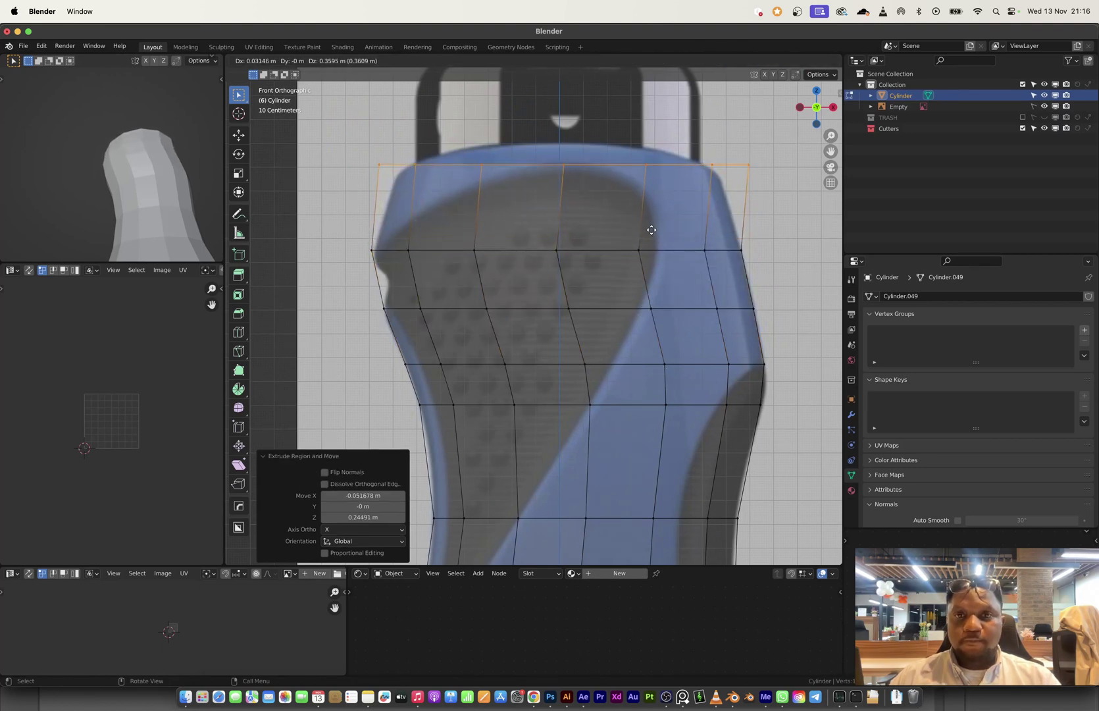
key(s)
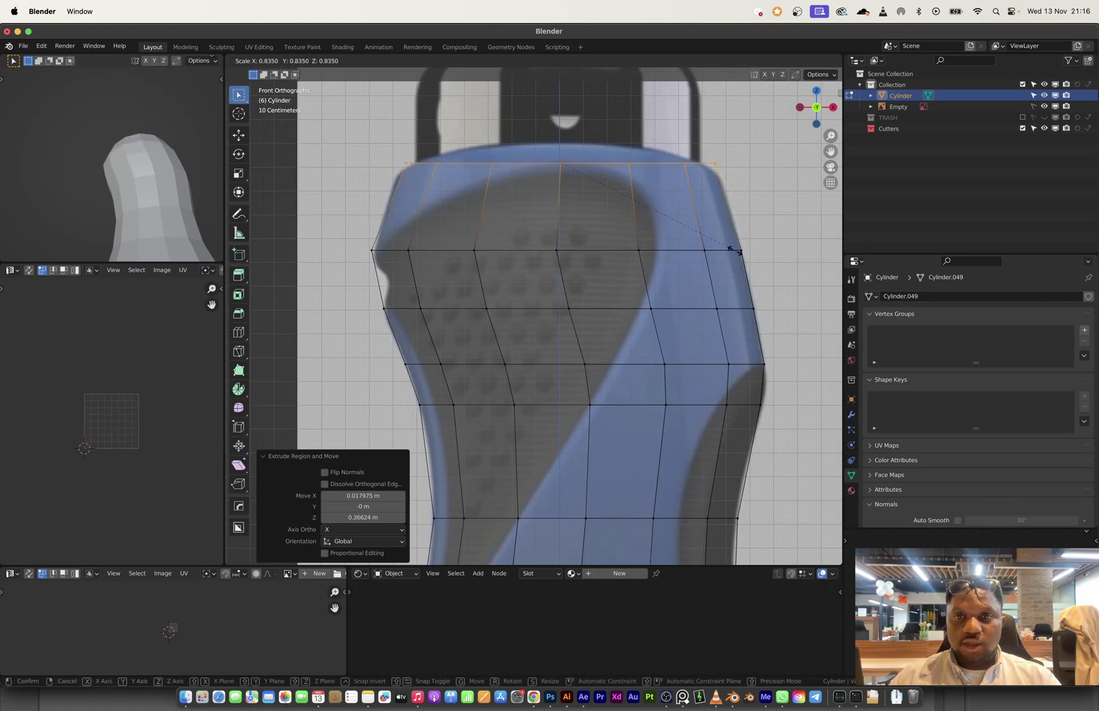
click(731, 246)
key(g)
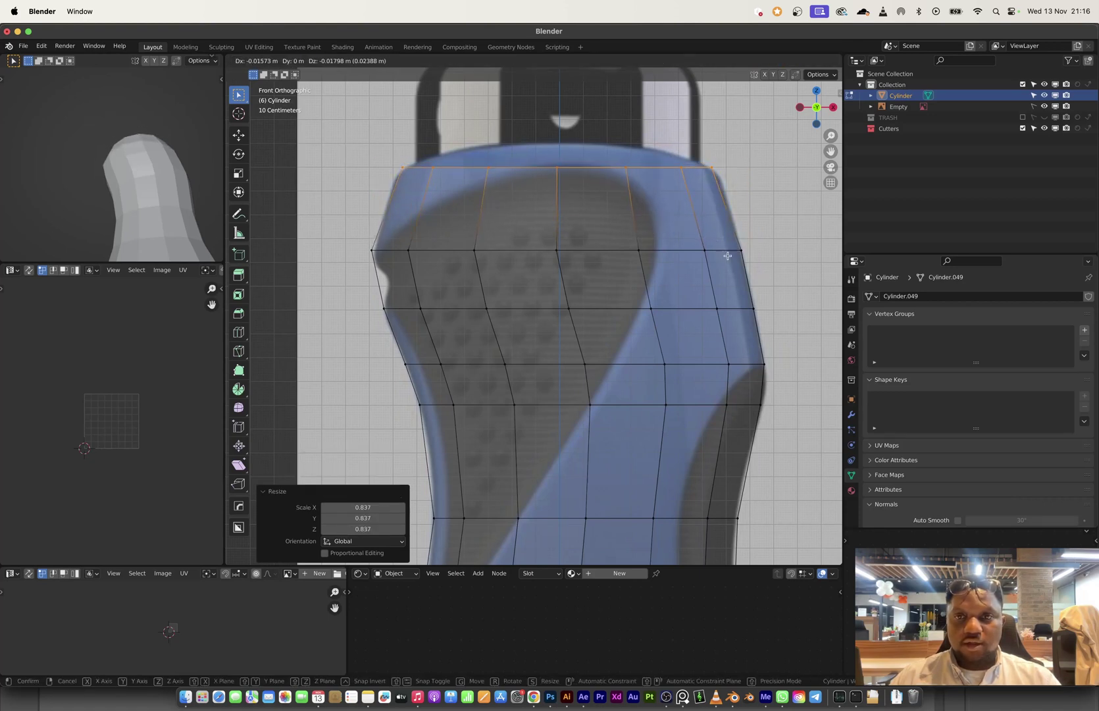
click(728, 256)
key(s)
click(731, 256)
- Extrude the shoulder ring about 0.101 m straight up along Z and scale it by about 0.769
shift+middle_drag(683, 224, 683, 265)
key(e)
key(z)
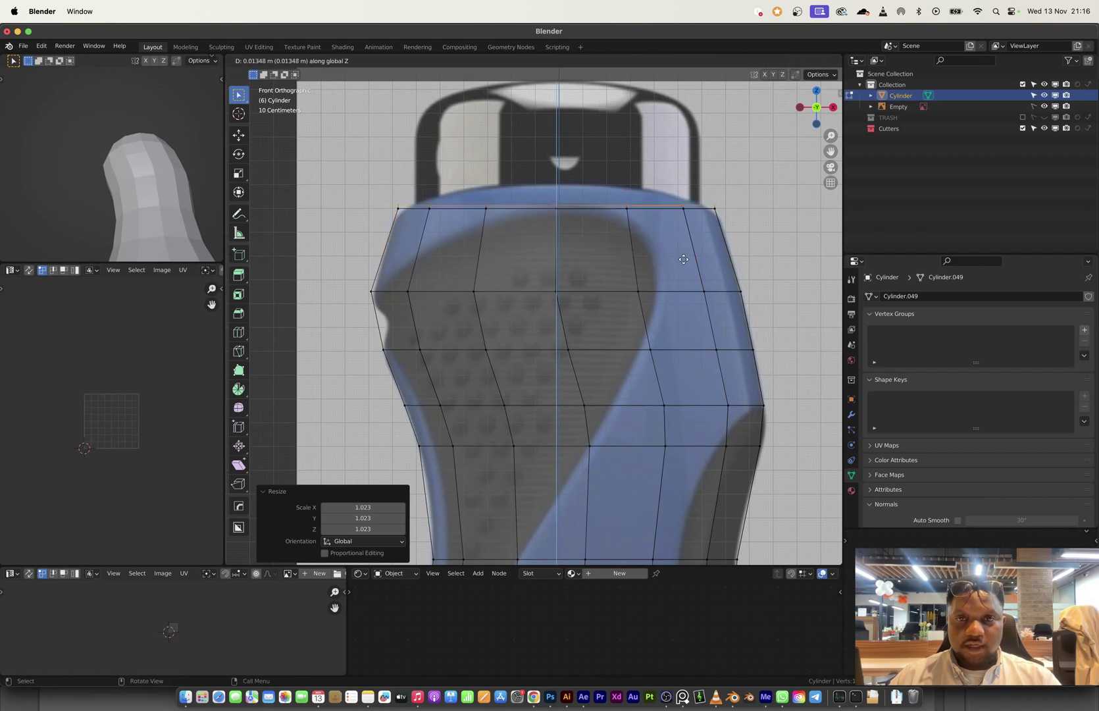
click(681, 241)
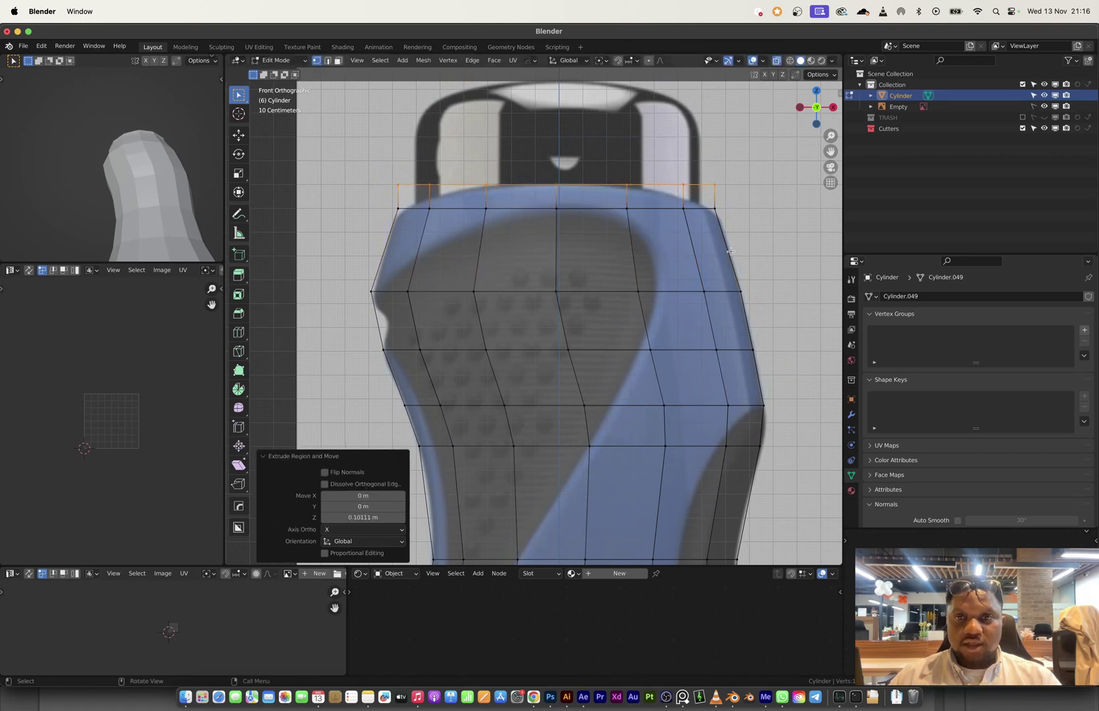
key(s)
click(690, 248)
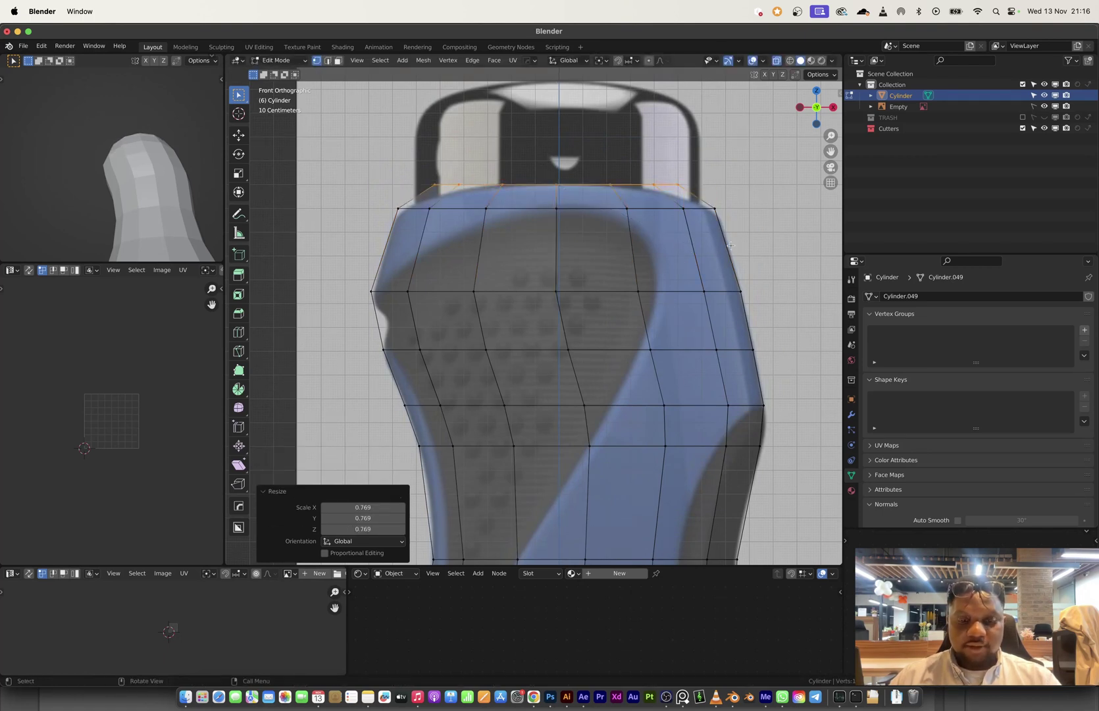
- Extrude the top ring inward at a scale of about 0.63 and extrude it upward to form the neck
key(s)
click(661, 230)
key(e)
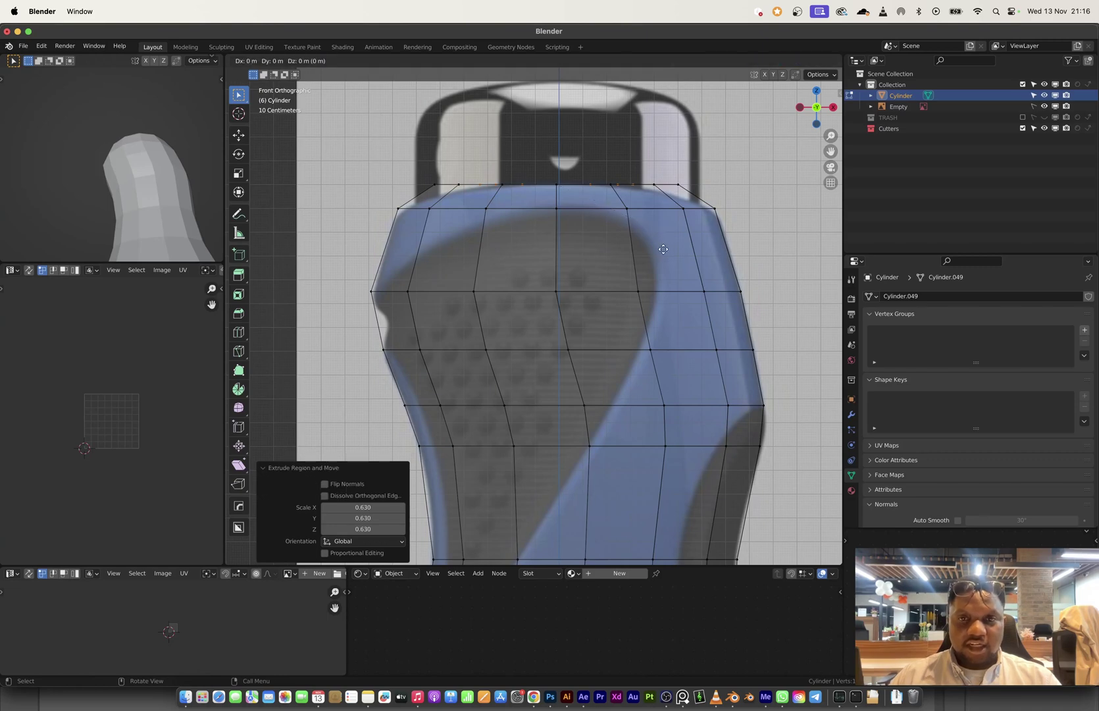
click(664, 191)
- Examine the whole bottle shape in Object Mode, in solid perspective and against the front reference
key(Tab)
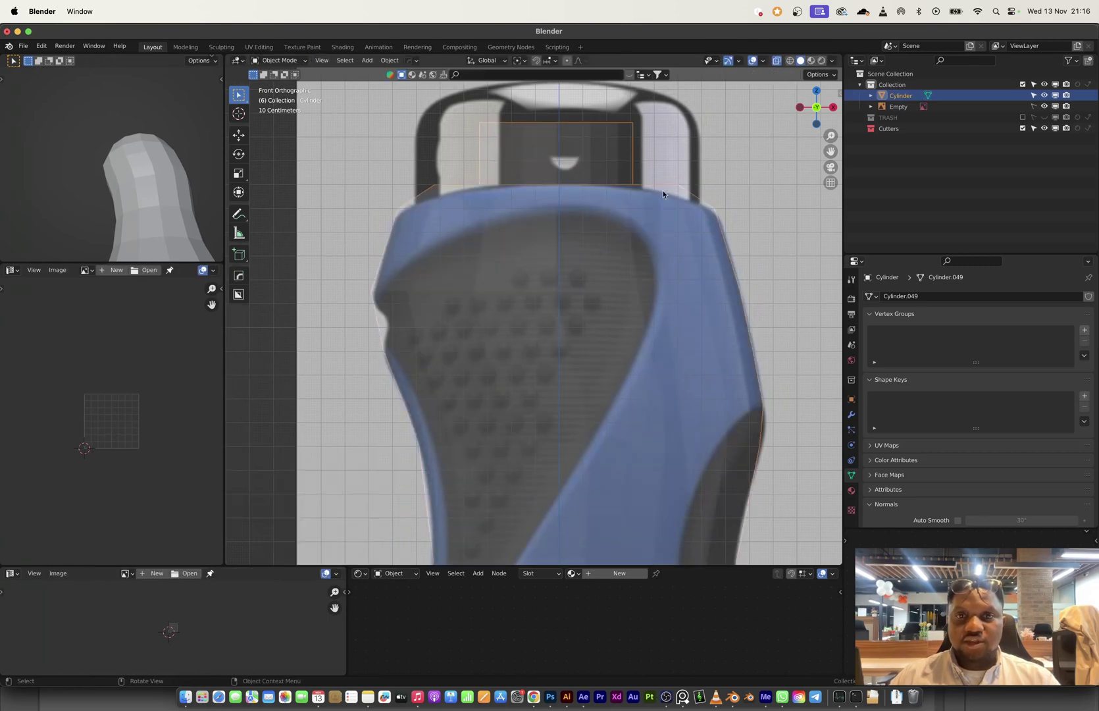
key(alt+z)
scroll(616, 371, down, 2)
middle_drag(616, 372, 660, 331)
scroll(520, 344, down, 4)
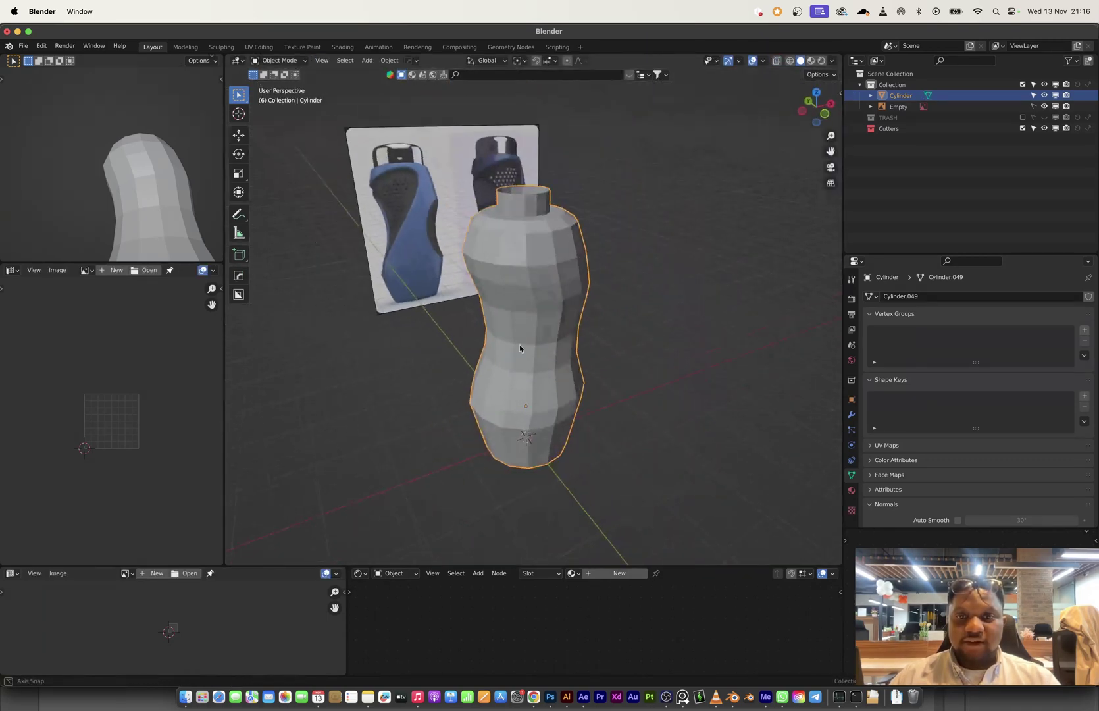
middle_drag(519, 344, 563, 303)
scroll(567, 351, up, 2)
click(815, 112)
scroll(557, 328, up, 6)
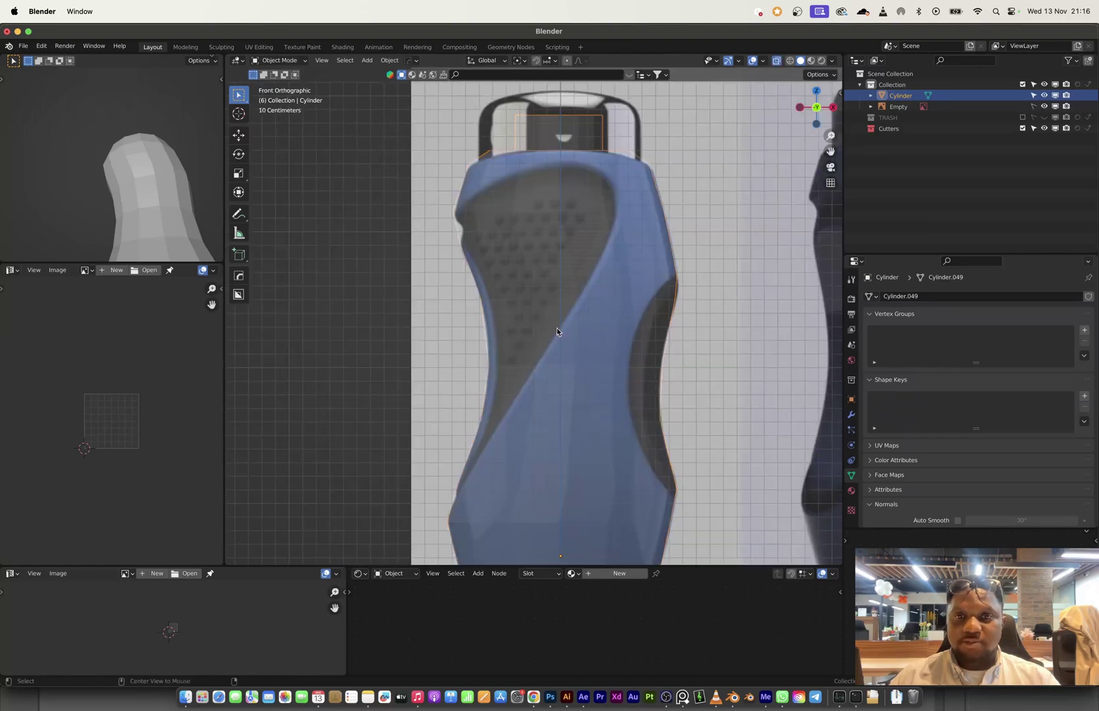
- Examine the mesh in Edit Mode against the grip panel's diagonal edge, selecting the two waist vertices lying on it
key(Tab)
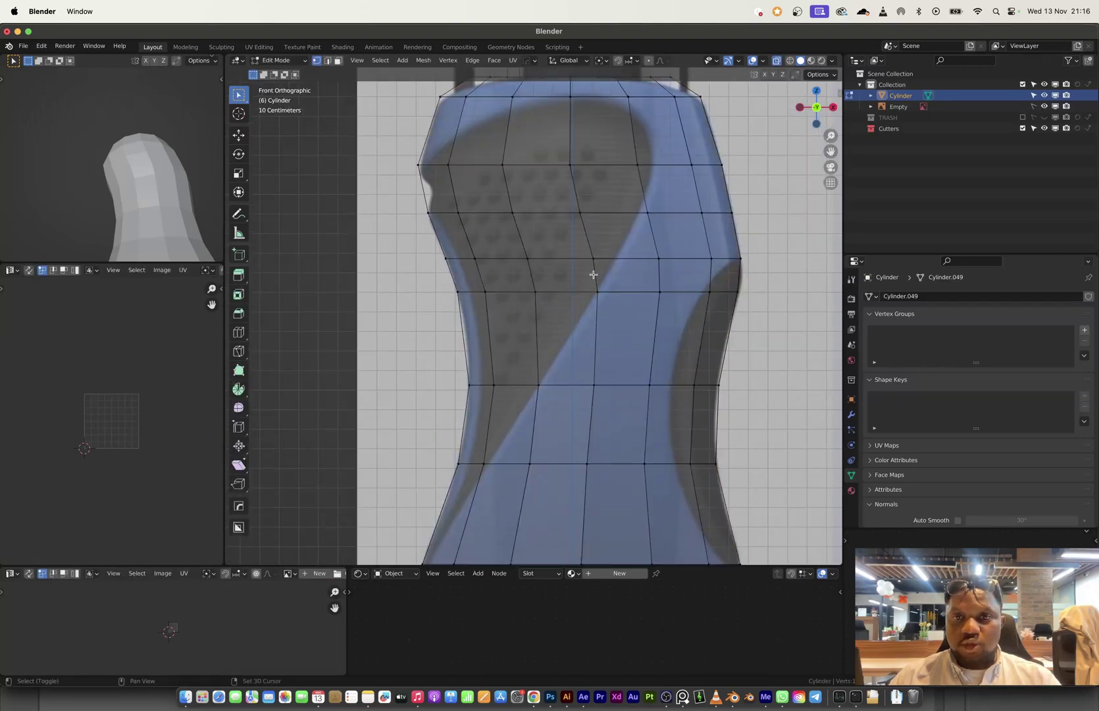
shift+middle_drag(593, 275, 624, 209)
shift+middle_drag(611, 256, 623, 279)
scroll(614, 281, down, 3)
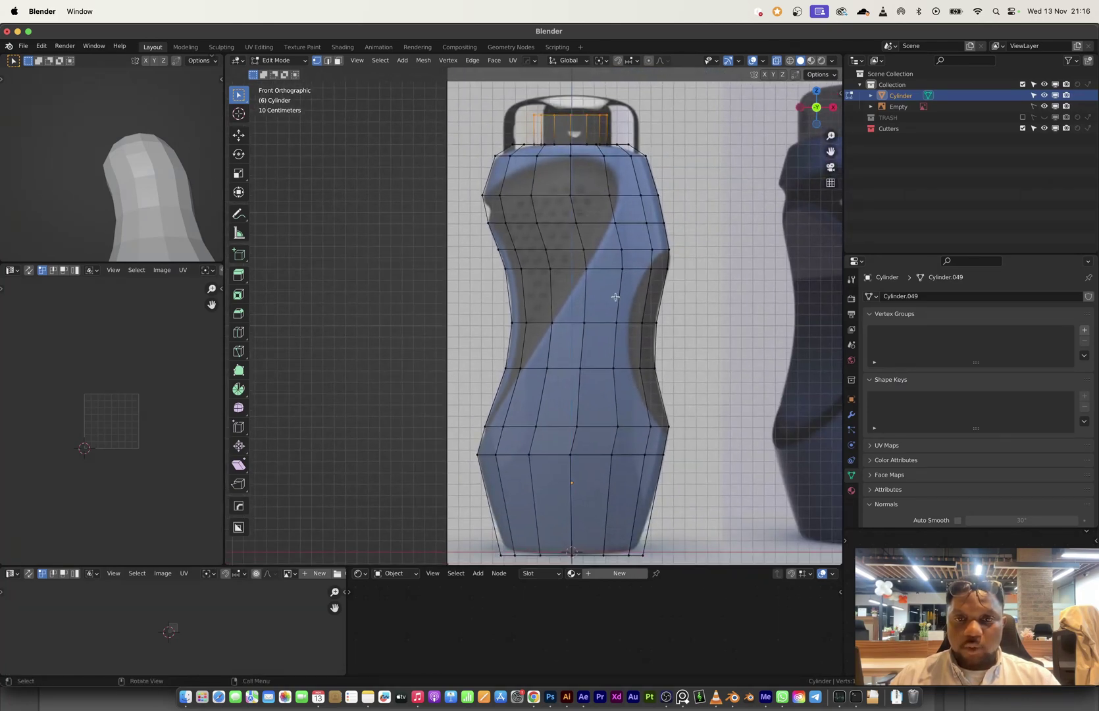
shift+middle_drag(594, 348, 600, 284)
scroll(554, 333, up, 2)
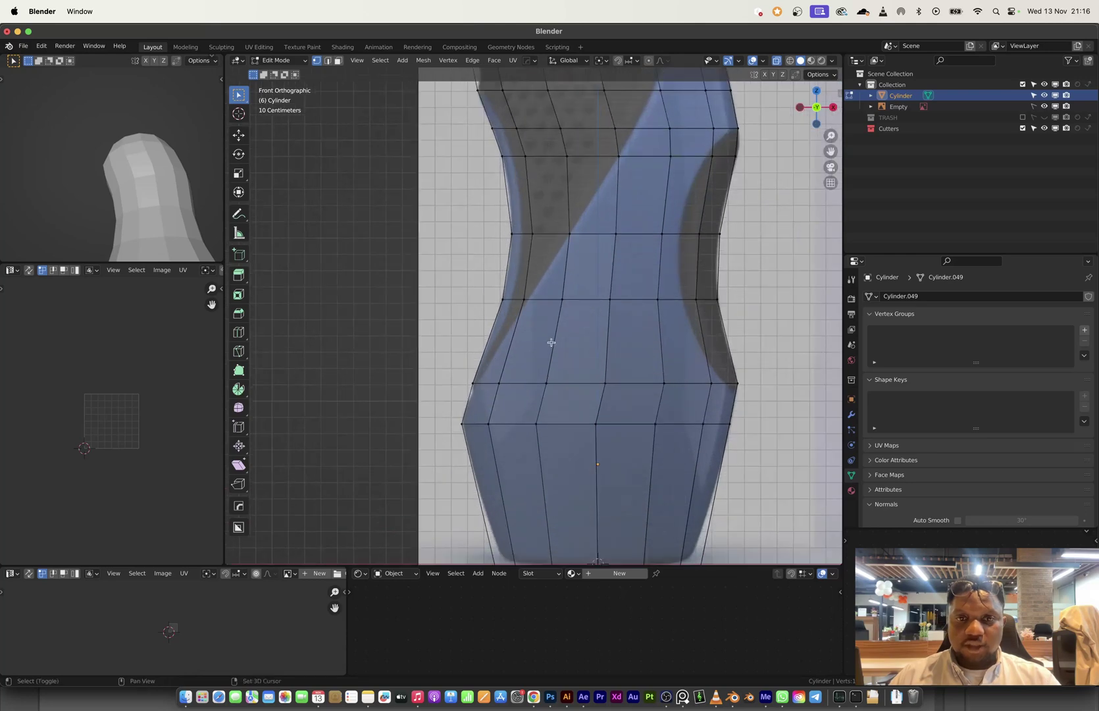
shift+middle_drag(552, 343, 557, 385)
scroll(527, 369, up, 3)
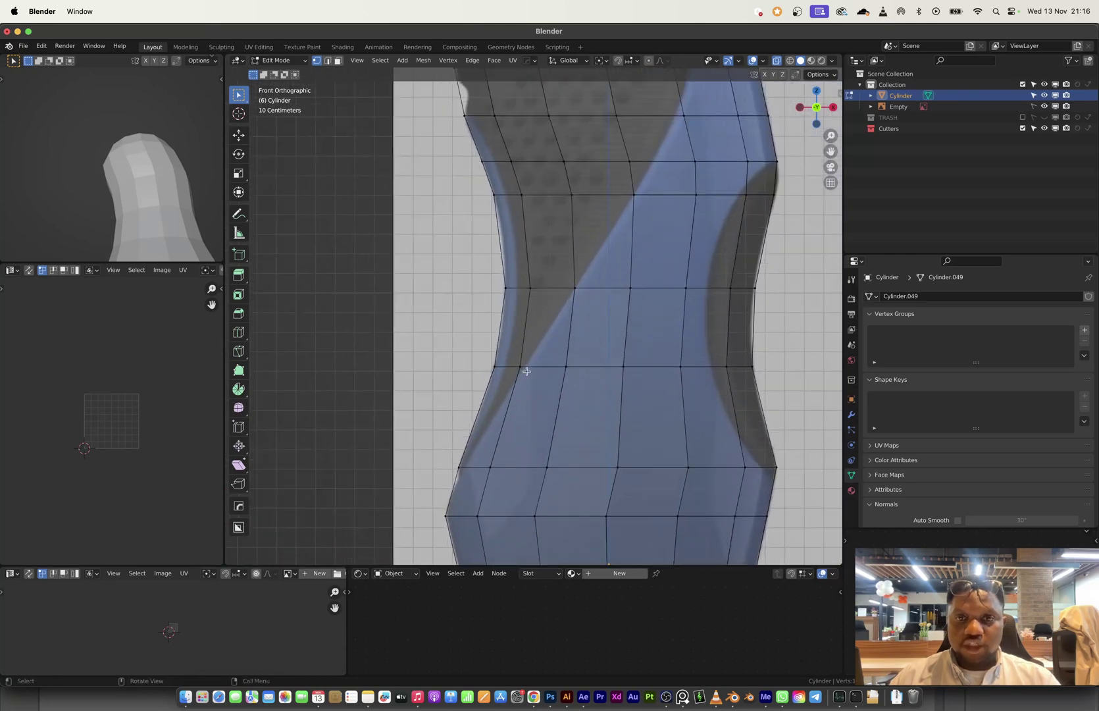
click(546, 346)
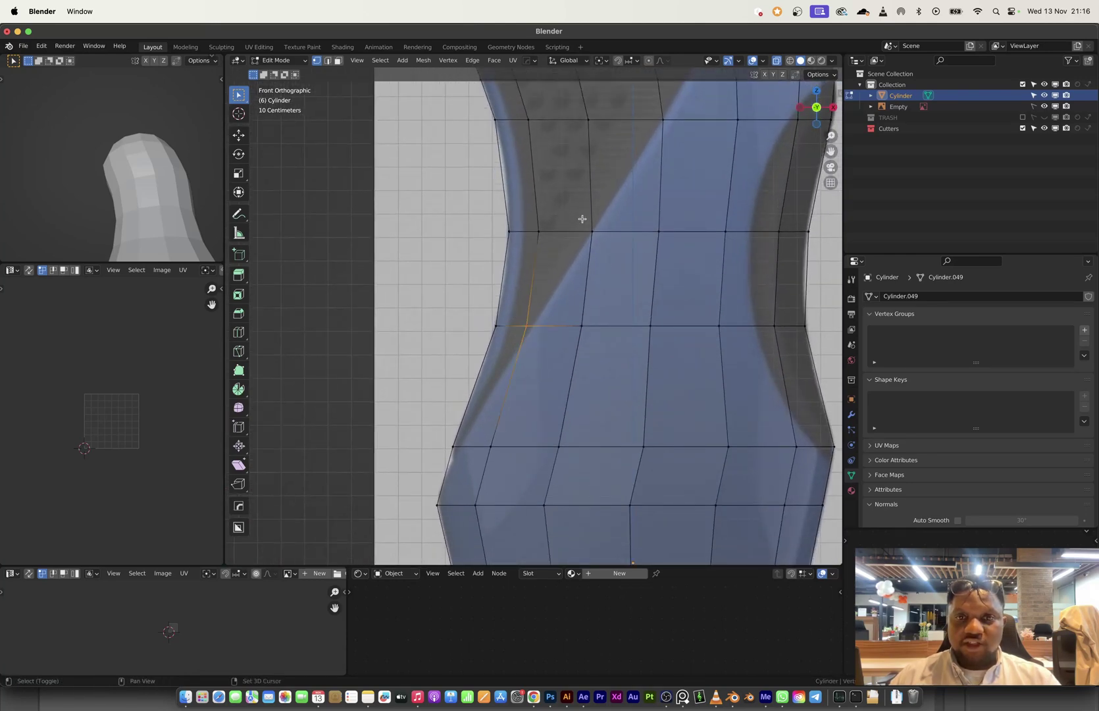
shift+click(586, 221)
scroll(643, 265, down, 2)
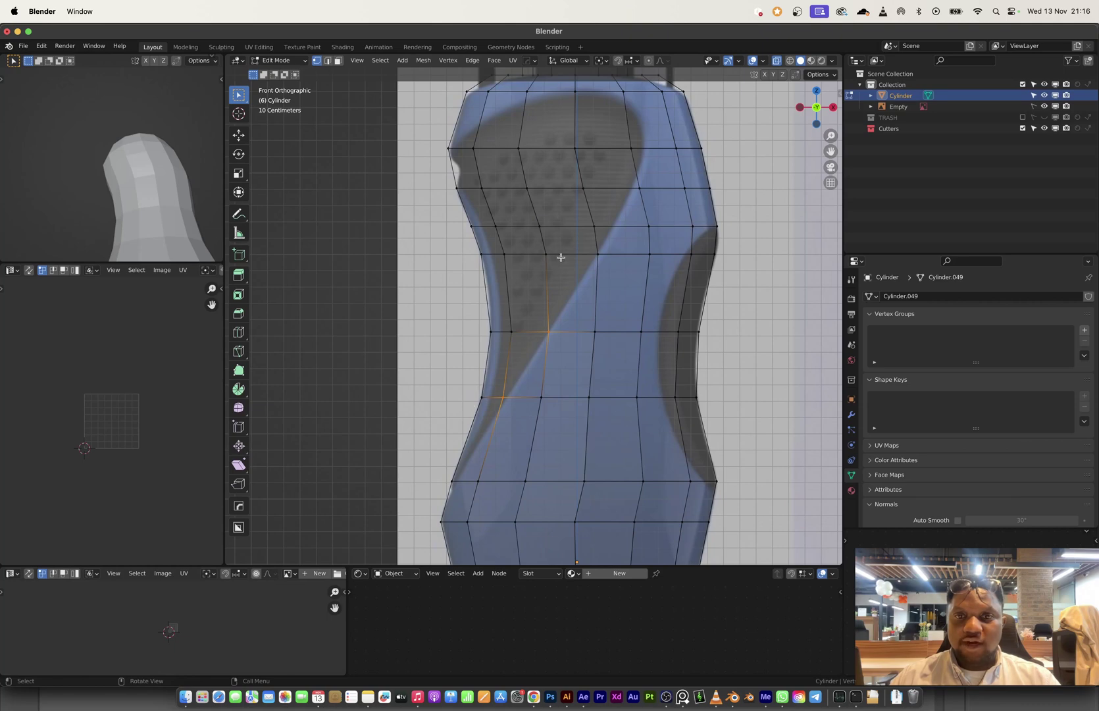
scroll(597, 258, up, 4)
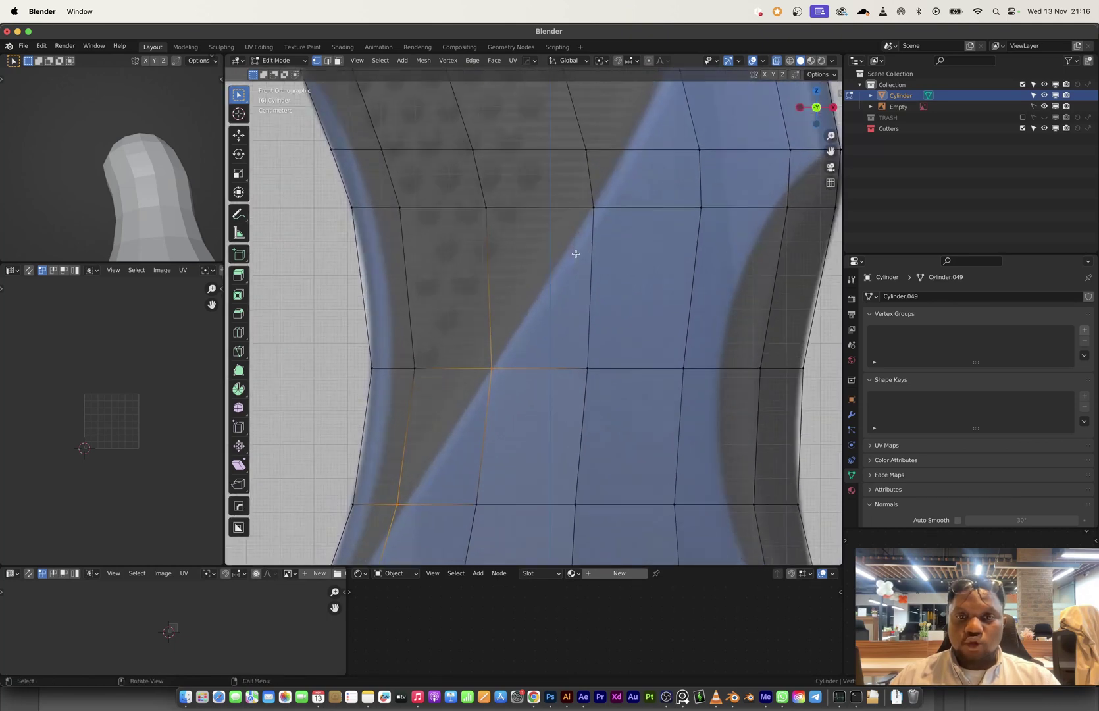
- Slide the two vertices beside the grip panel's upper-right edge onto its outline, with factors of about 0.109 and 0.284
scroll(572, 335, down, 2)
click(614, 267)
key(shift+v)
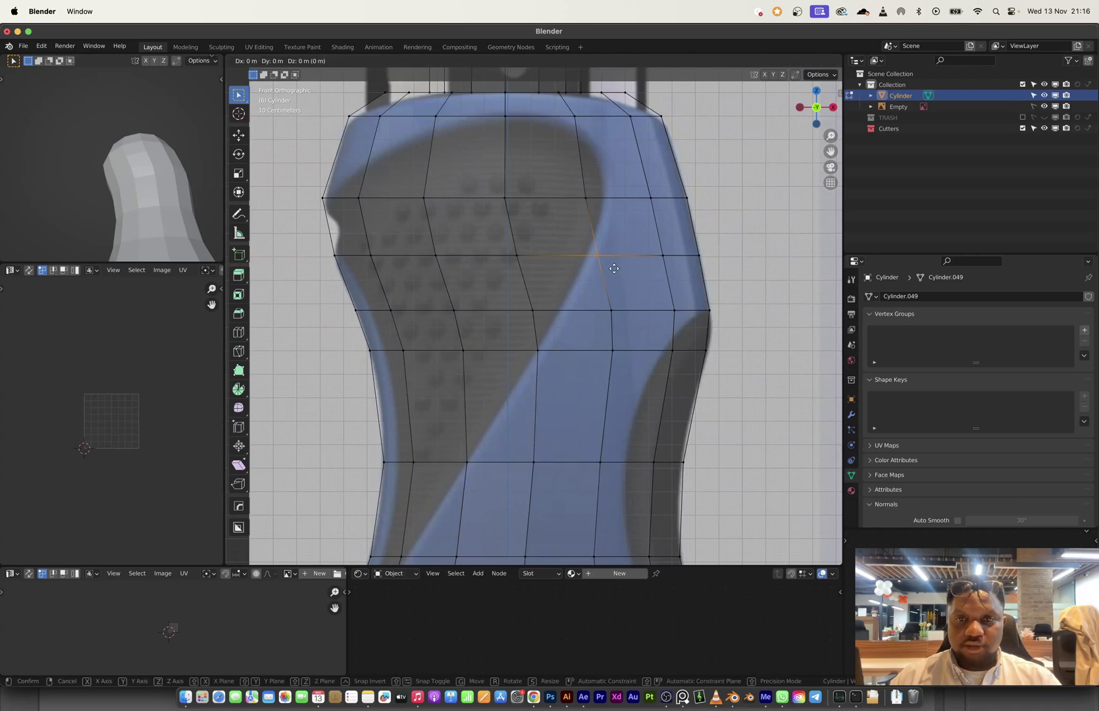
click(605, 270)
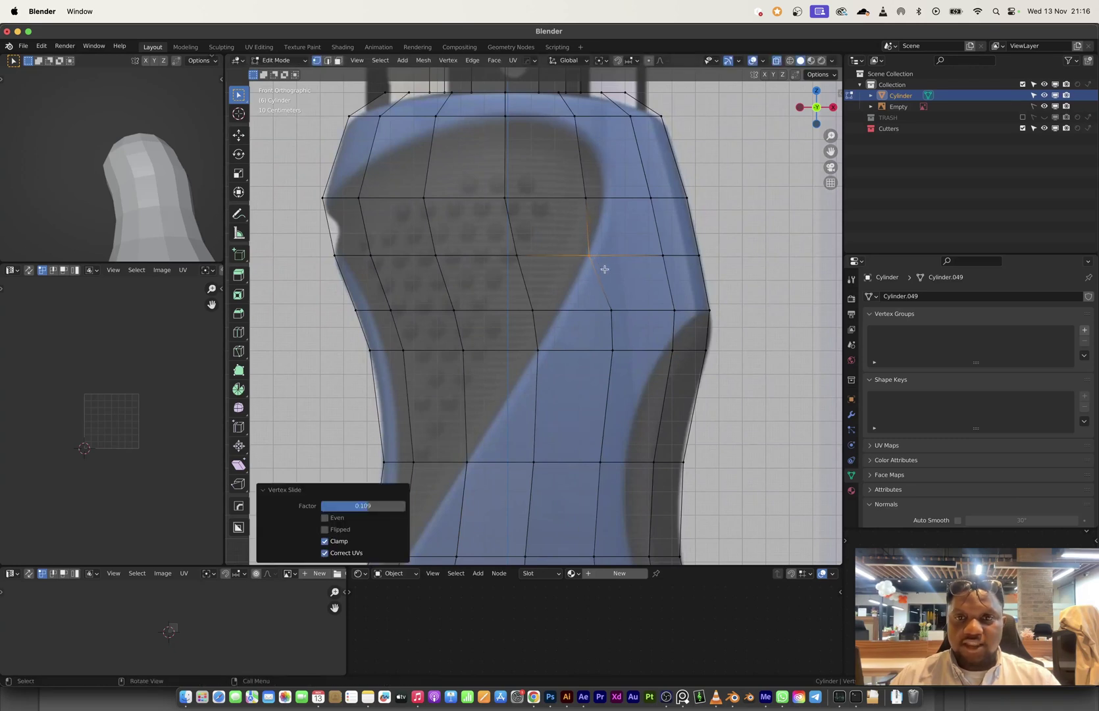
click(595, 211)
key(shift+v)
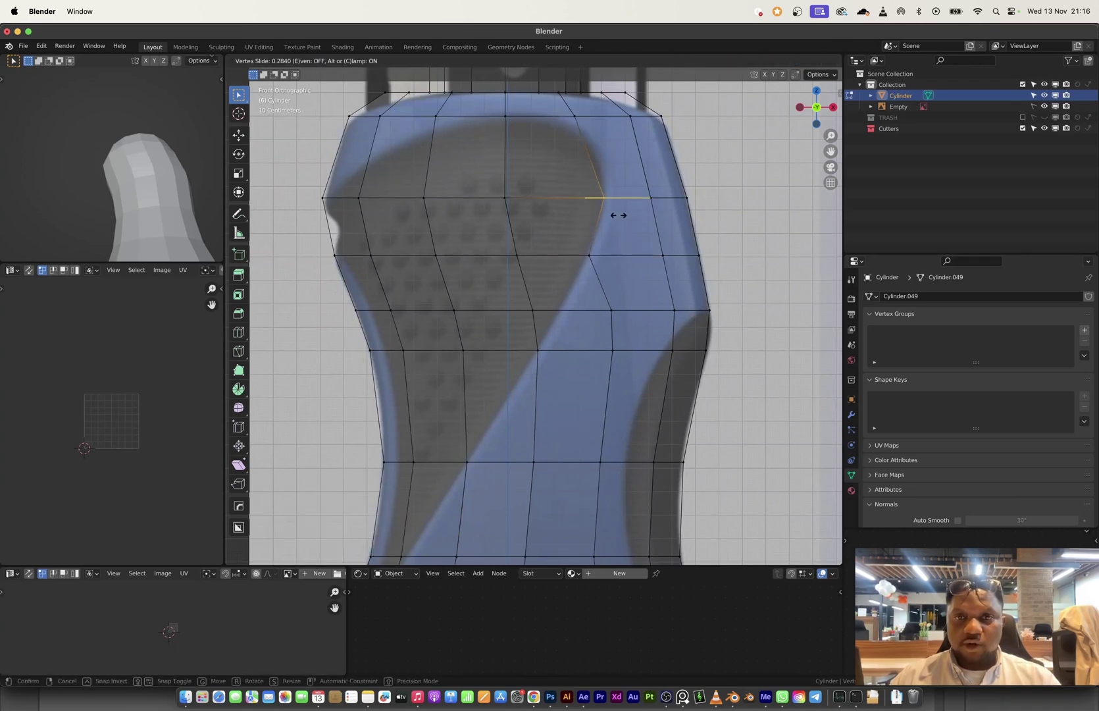
click(619, 214)
- Try to slide the vertex at the grip panel's upper-right corner down onto its outline with a factor of 0.170
scroll(570, 155, up, 2)
click(585, 145)
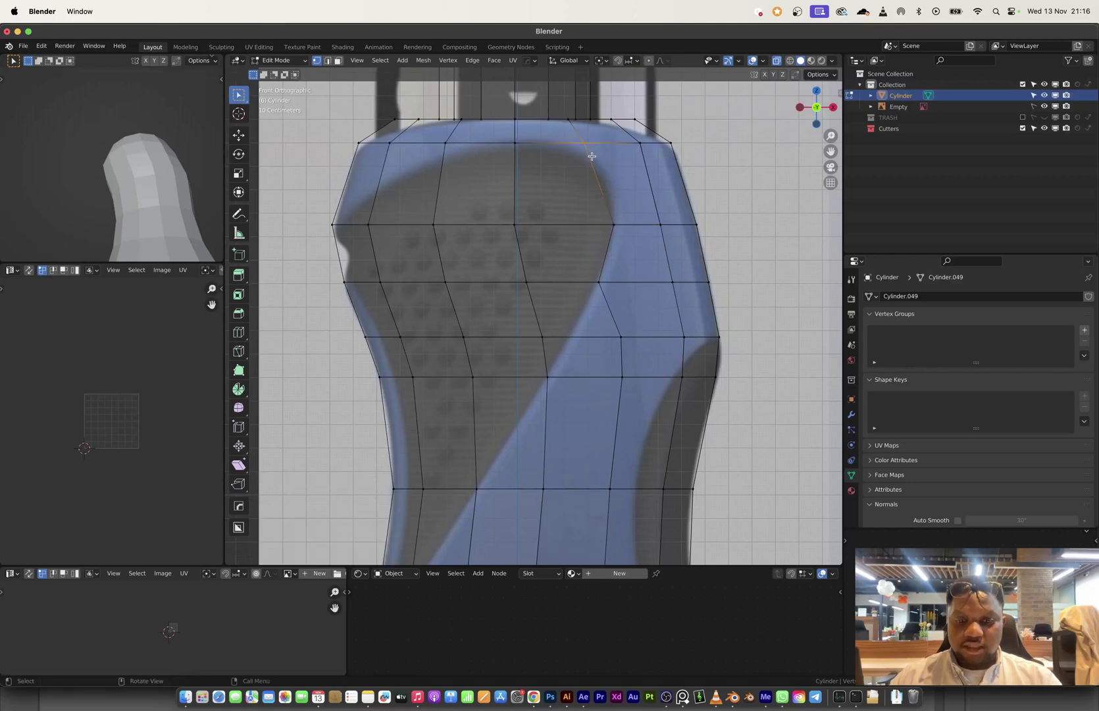
key(shift+v)
click(596, 168)
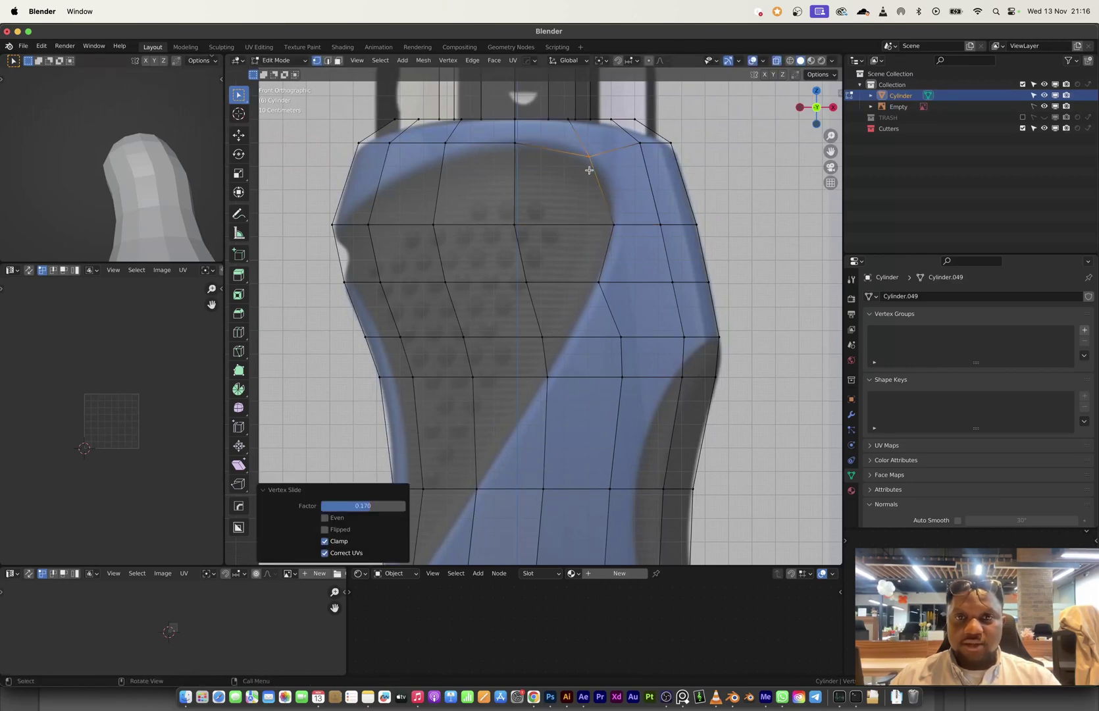
- Examine the upper body in solid perspective and in Object Mode against the front reference, returning to Edit Mode in front view
key(alt+z)
middle_drag(604, 263, 516, 255)
key(Tab)
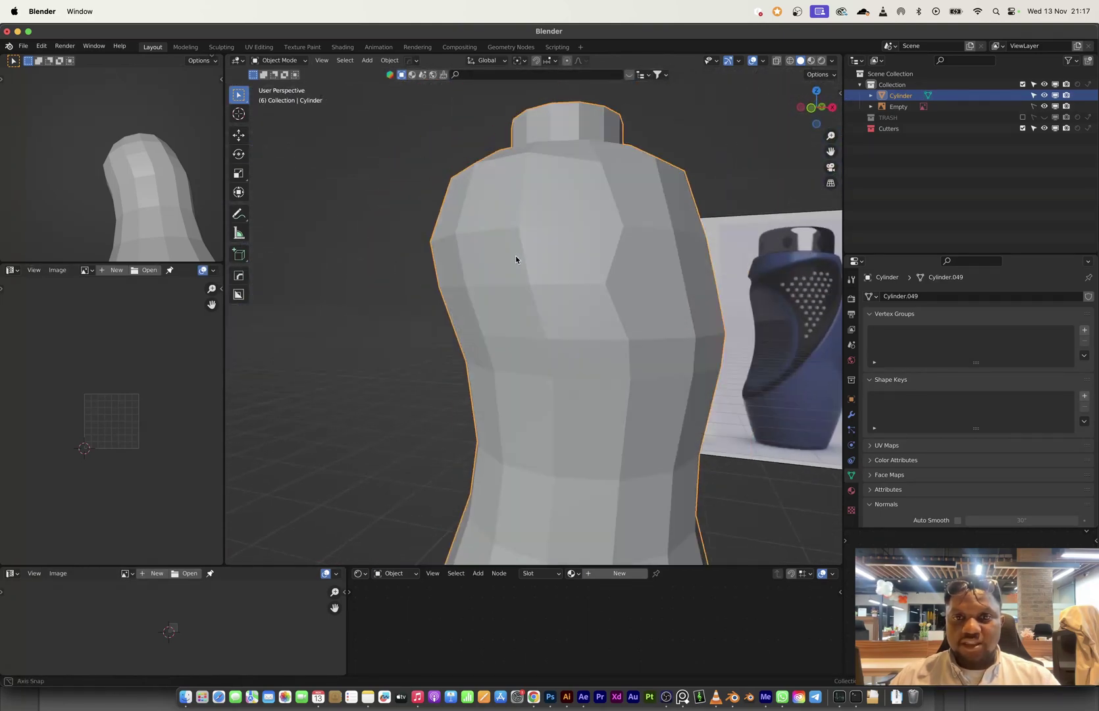
click(809, 108)
key(alt+z)
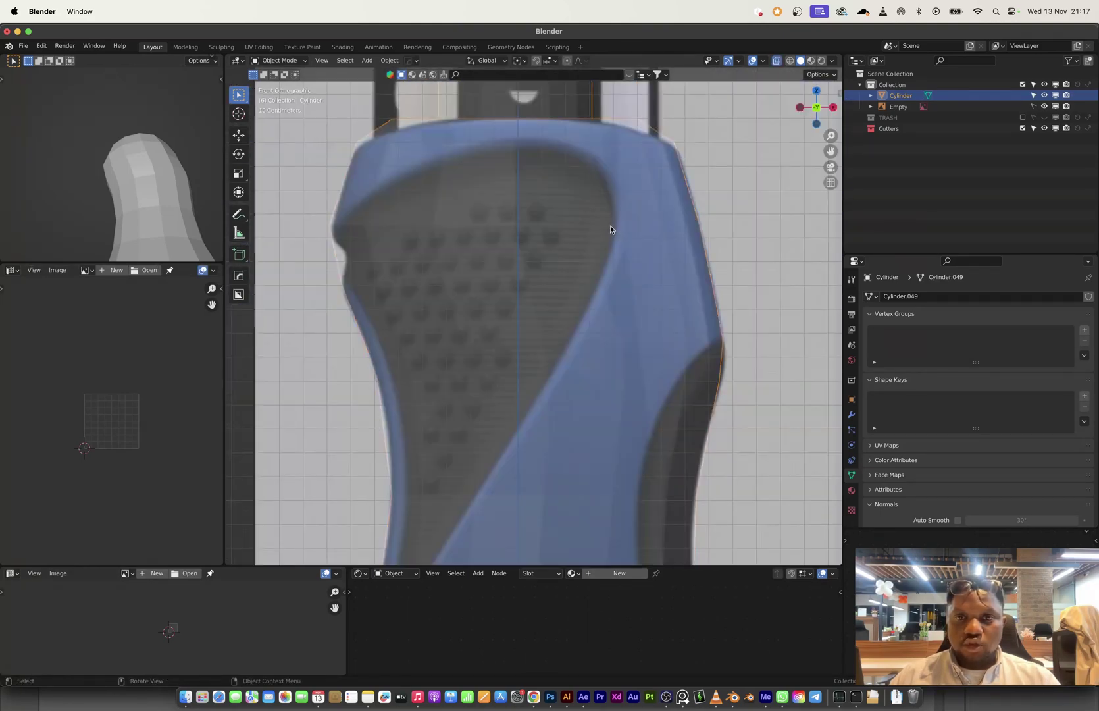
scroll(609, 227, up, 1)
key(Tab)
shift+middle_drag(617, 217, 670, 247)
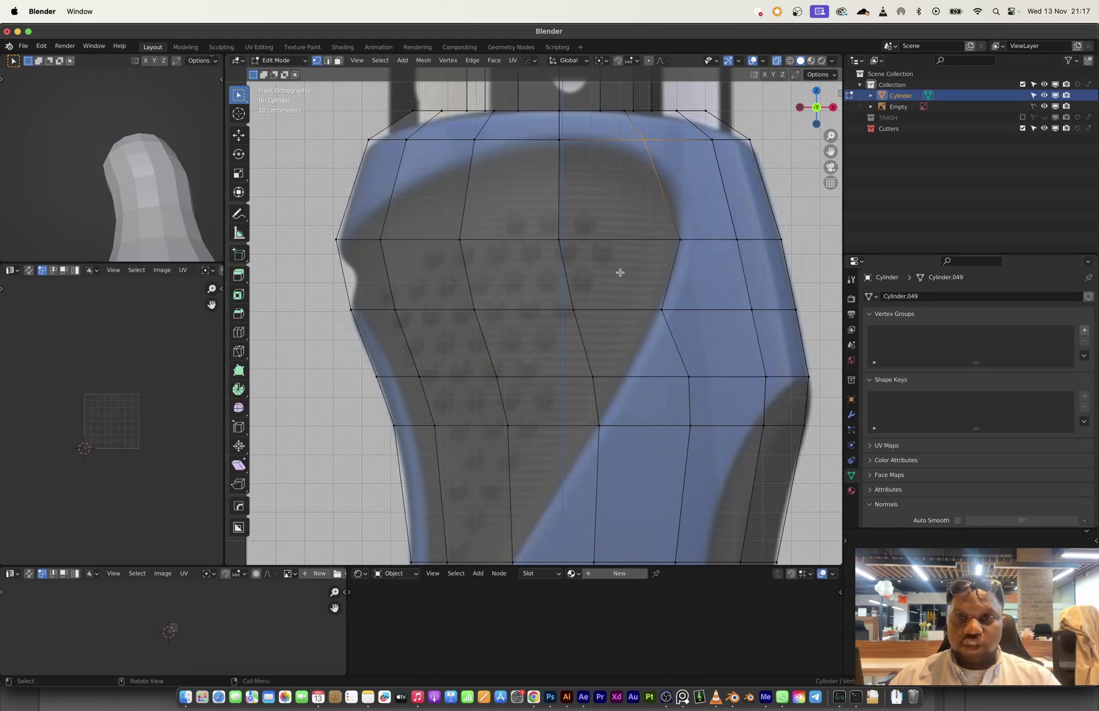
- Slide the vertex just above the waist toward the blue area onto the grip panel's diagonal edge, with a factor of about 0.286
scroll(620, 272, down, 5)
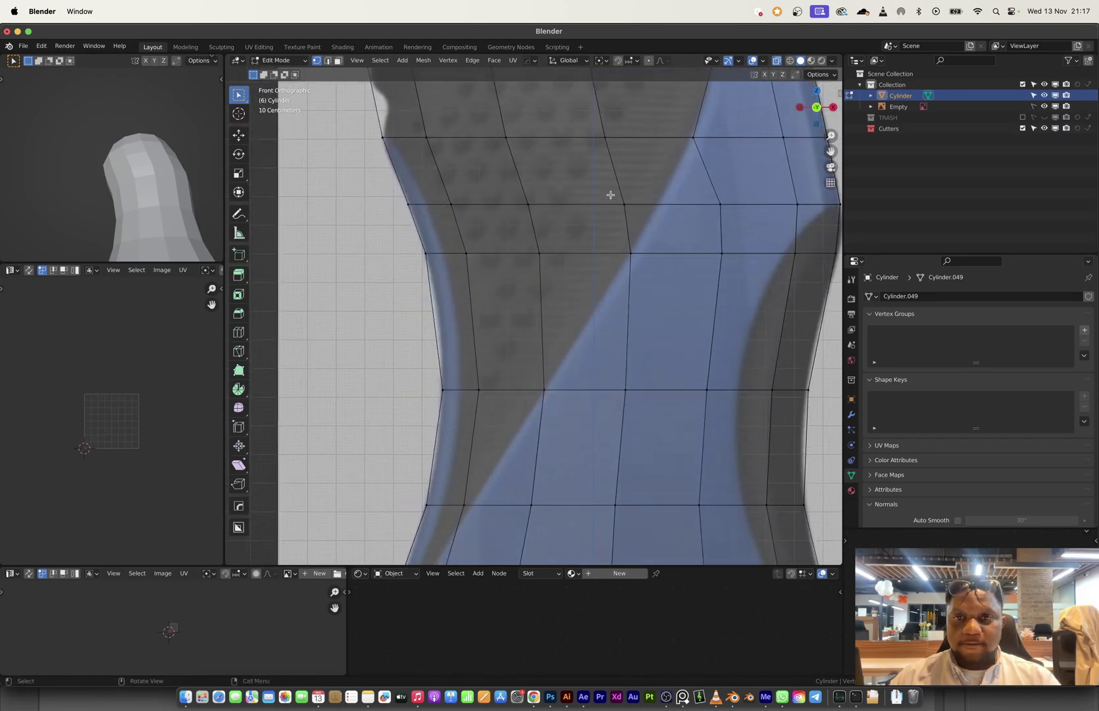
click(636, 221)
key(shift+v)
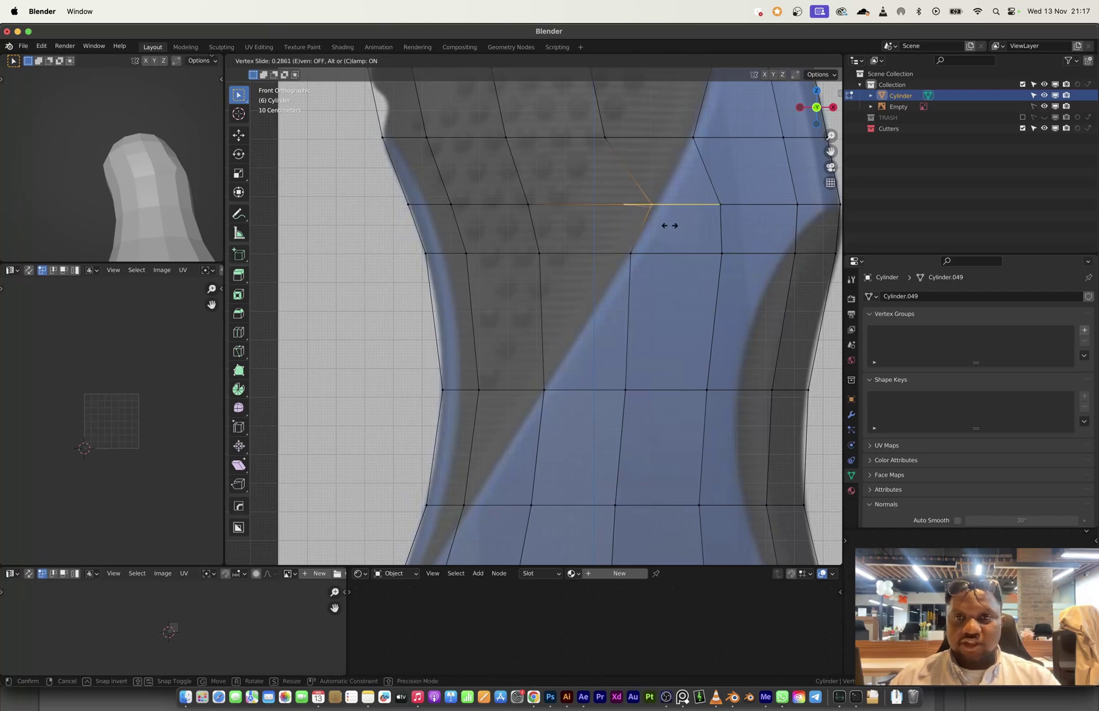
click(672, 225)
- Add a level 1 Subdivision modifier to the bottle in Object Mode
middle_drag(624, 238, 646, 244)
key(alt+z)
scroll(634, 253, down, 3)
key(Tab)
key(ctrl+1)
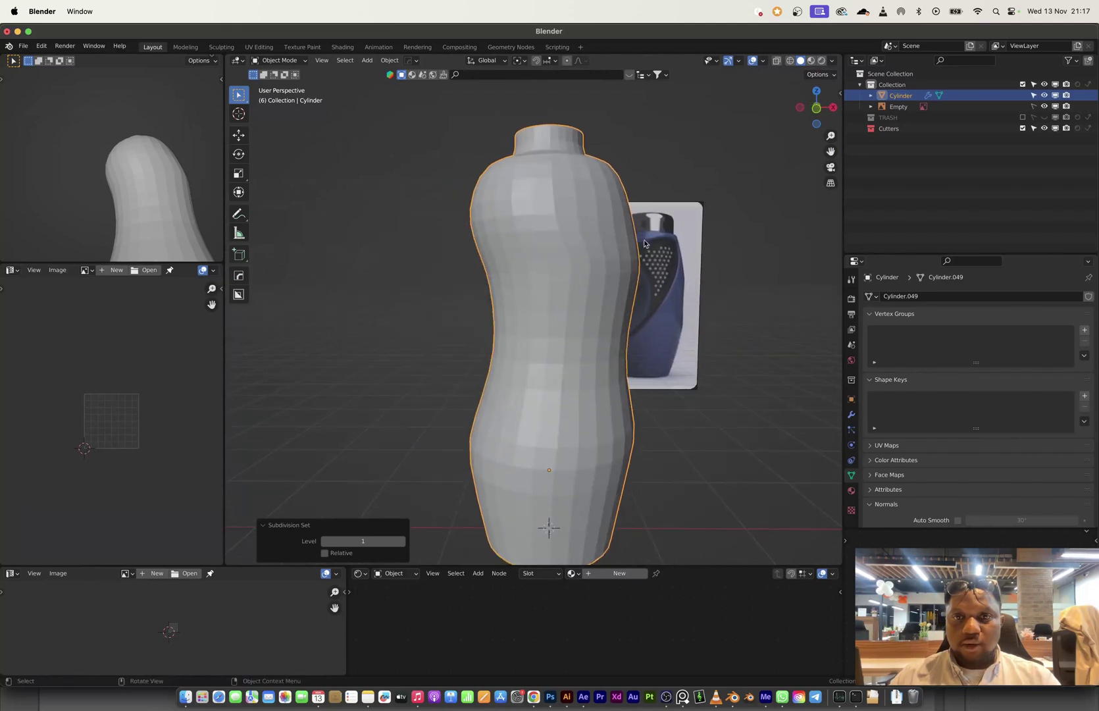
- Turn off the Subdivision modifier's viewport display to work on the unsmoothed bottle in front view
click(817, 109)
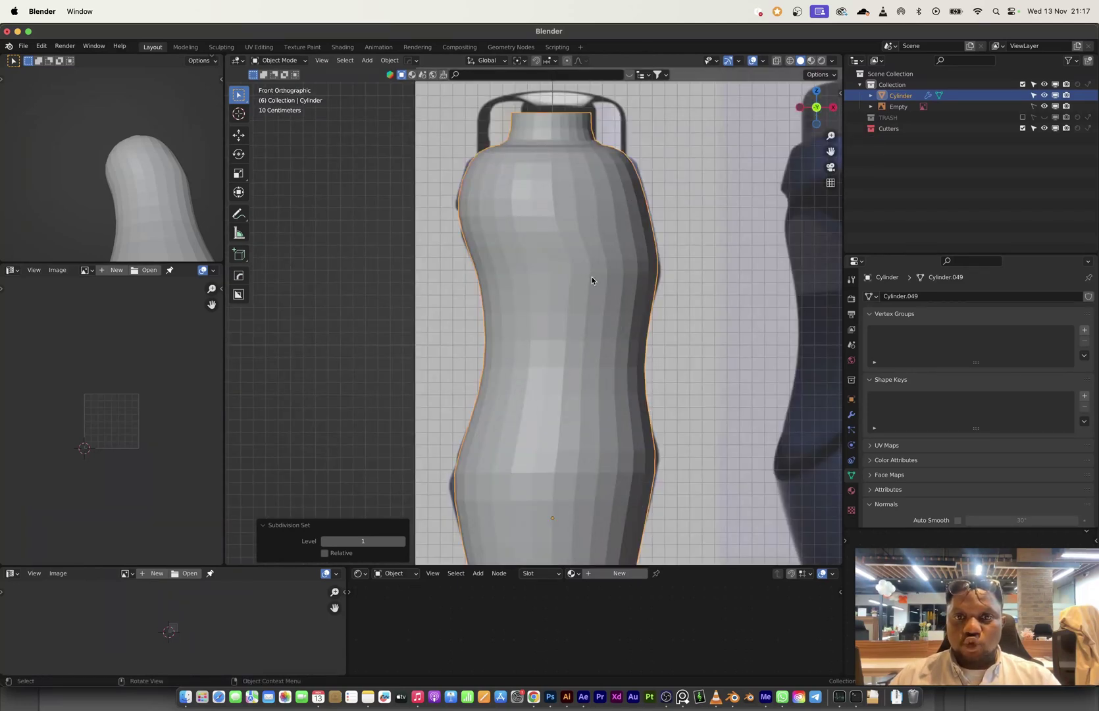
key(Tab)
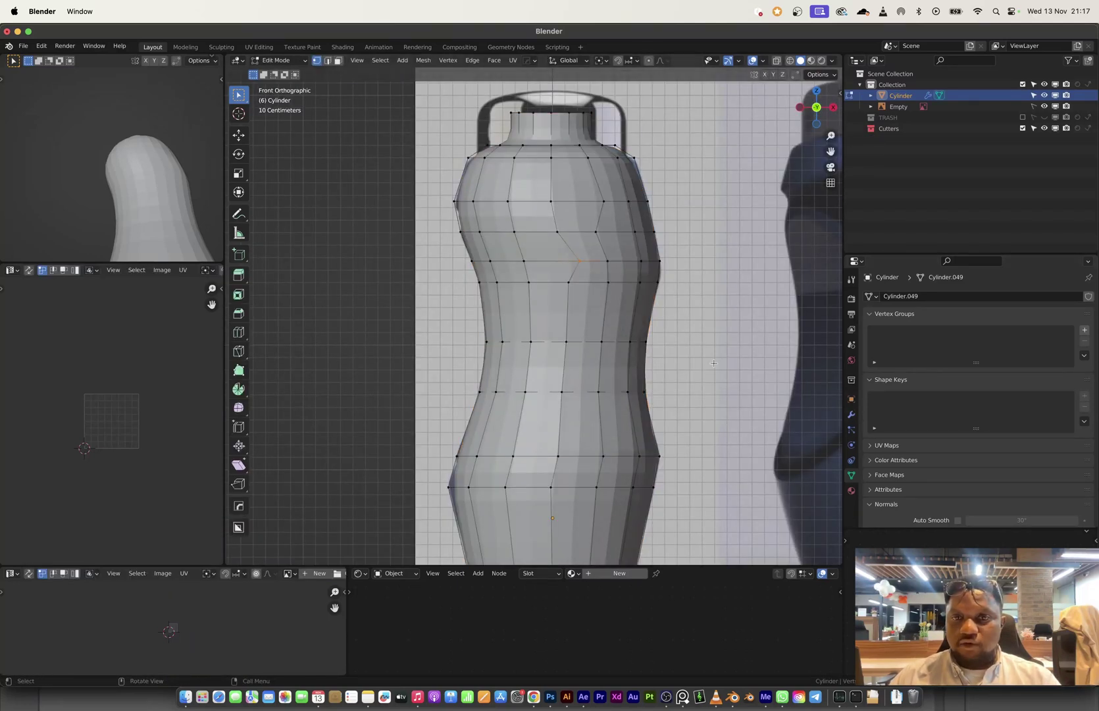
key(Tab)
click(851, 415)
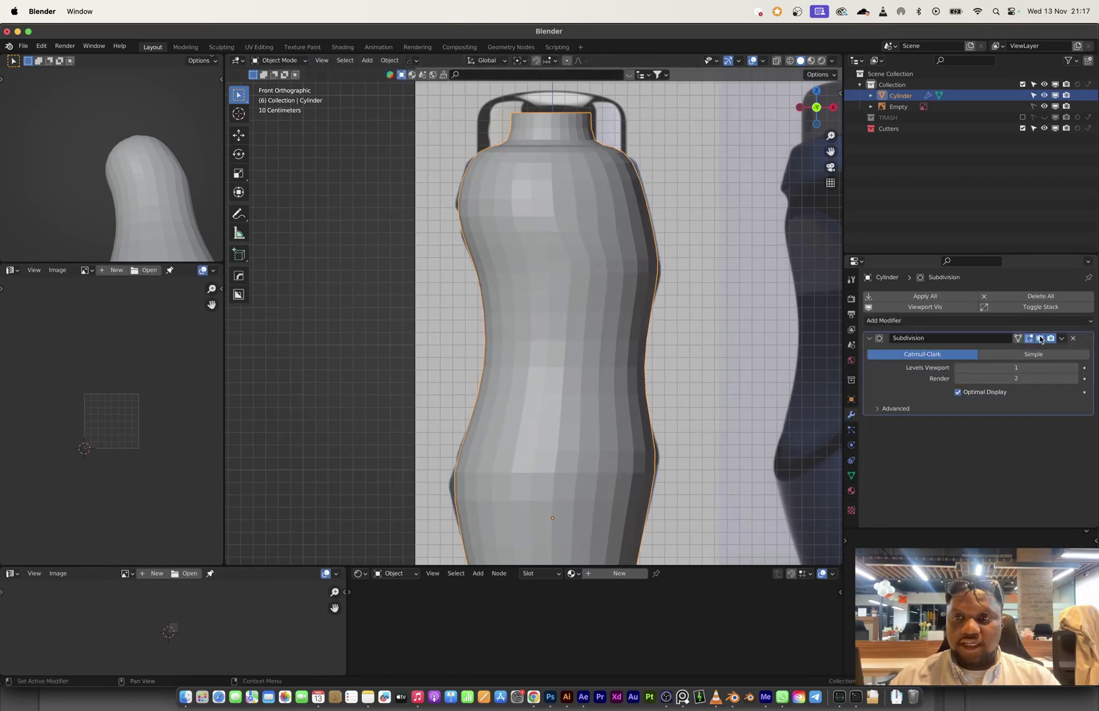
scroll(542, 298, up, 2)
- Start a Knife cut at the silhouette vertex at the grip panel's lower tip and run it up the panel's diagonal edge
key(Tab)
key(a)
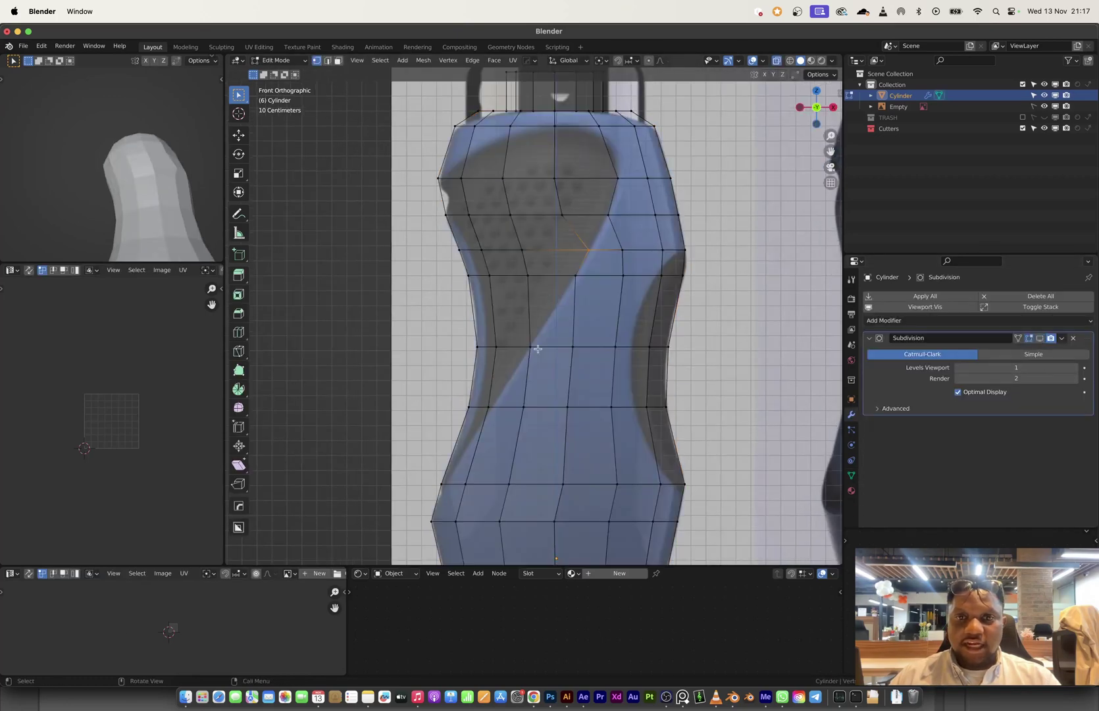
scroll(550, 302, up, 5)
shift+middle_drag(496, 412, 490, 380)
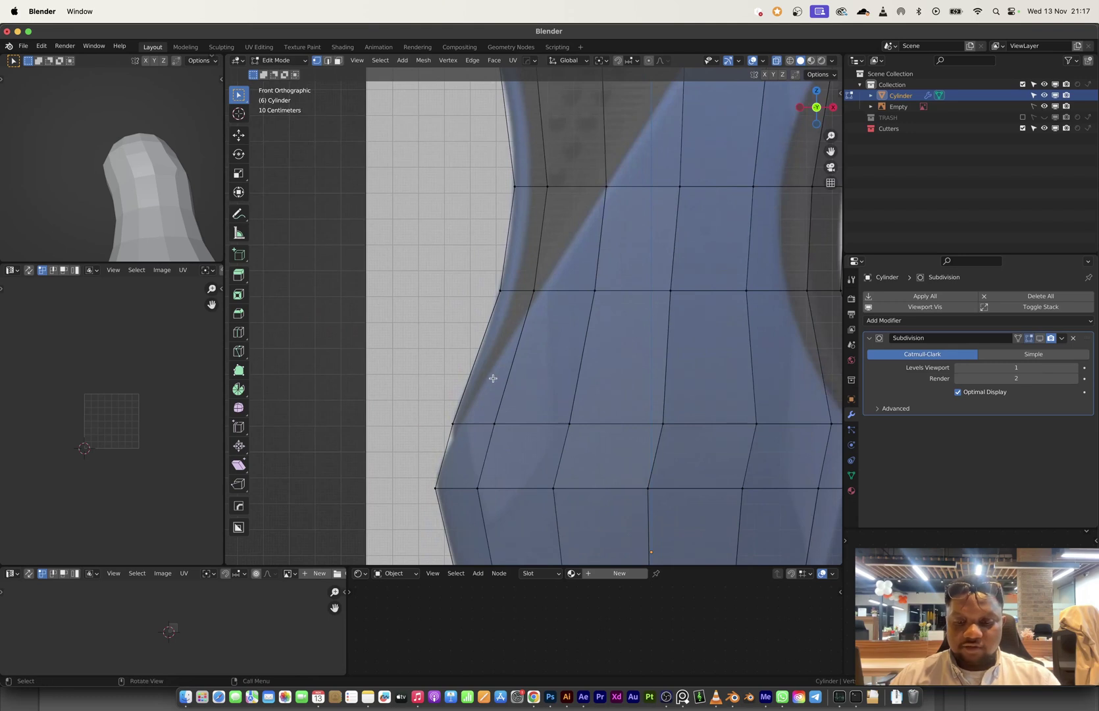
key(k)
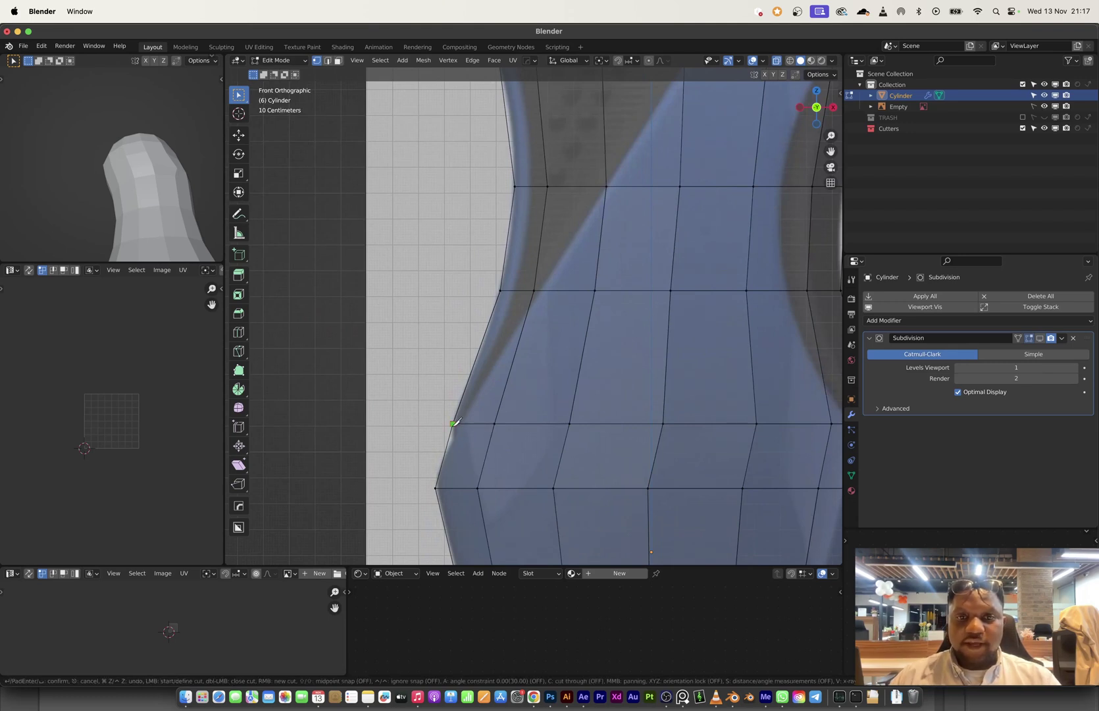
click(464, 417)
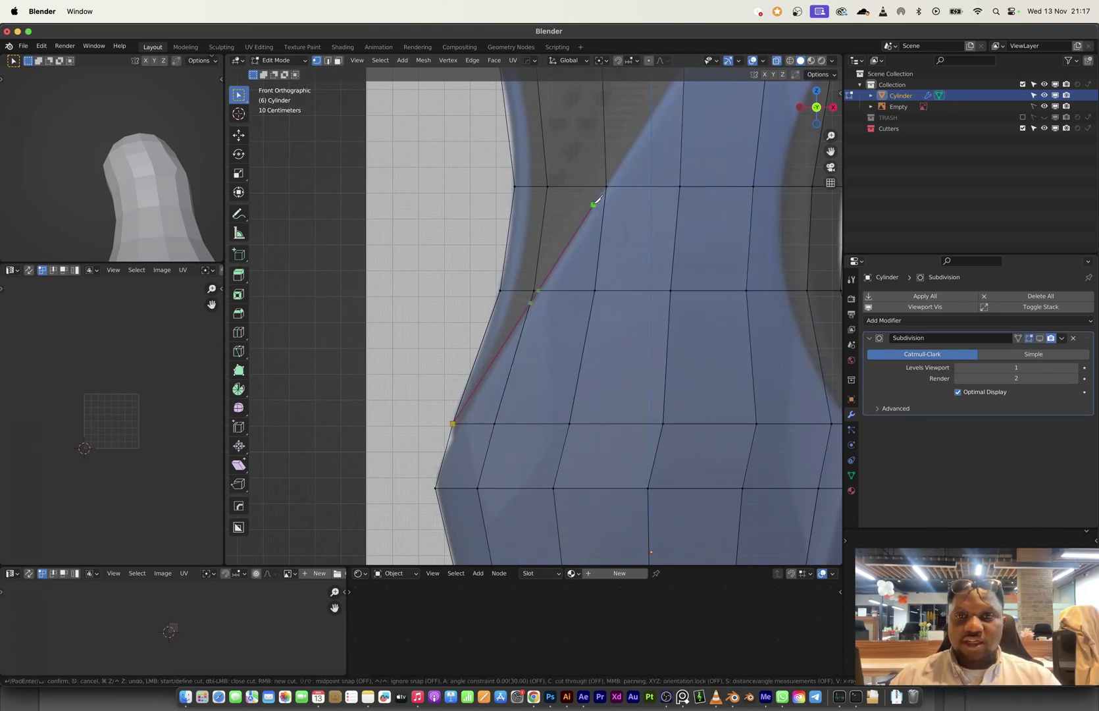
scroll(530, 322, down, 3)
scroll(494, 317, up, 3)
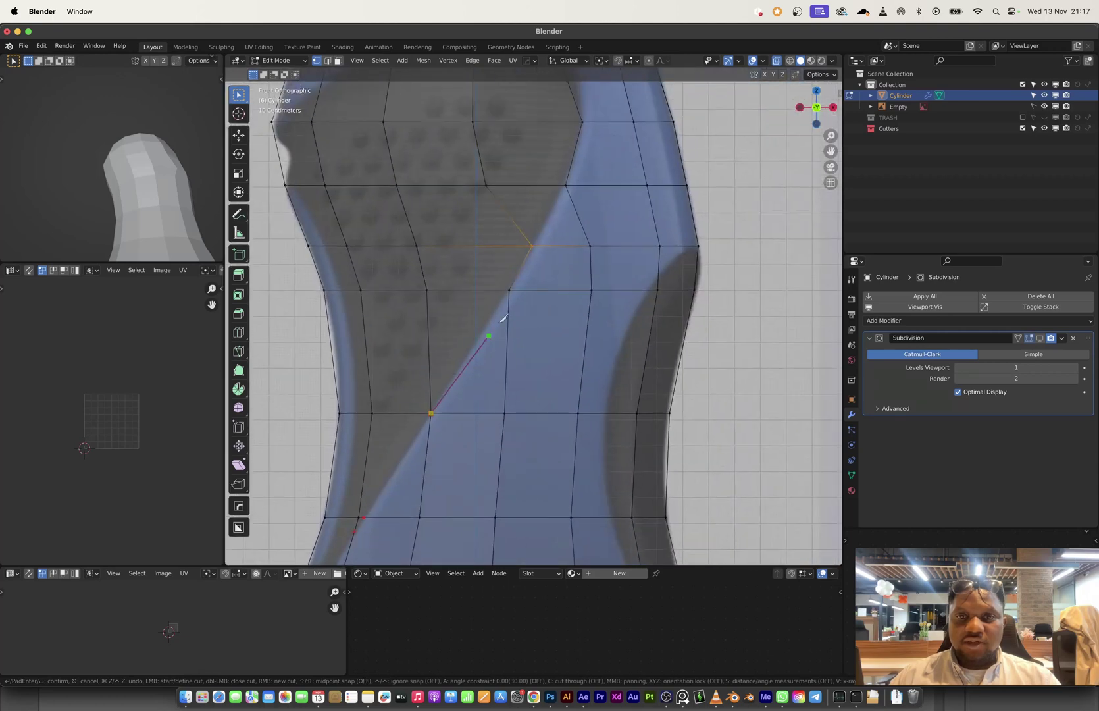
click(510, 288)
click(567, 183)
- Continue the Knife cut around the grip panel's curved top edge to the upper-left silhouette vertex and apply it
scroll(568, 184, up, 5)
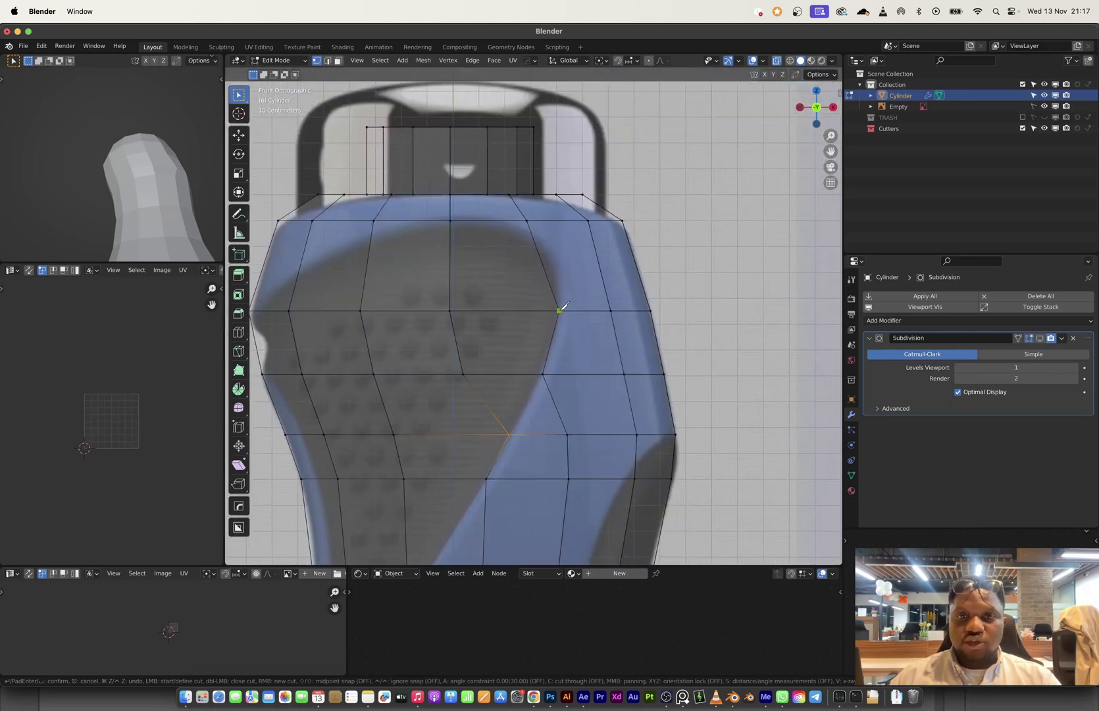
click(527, 220)
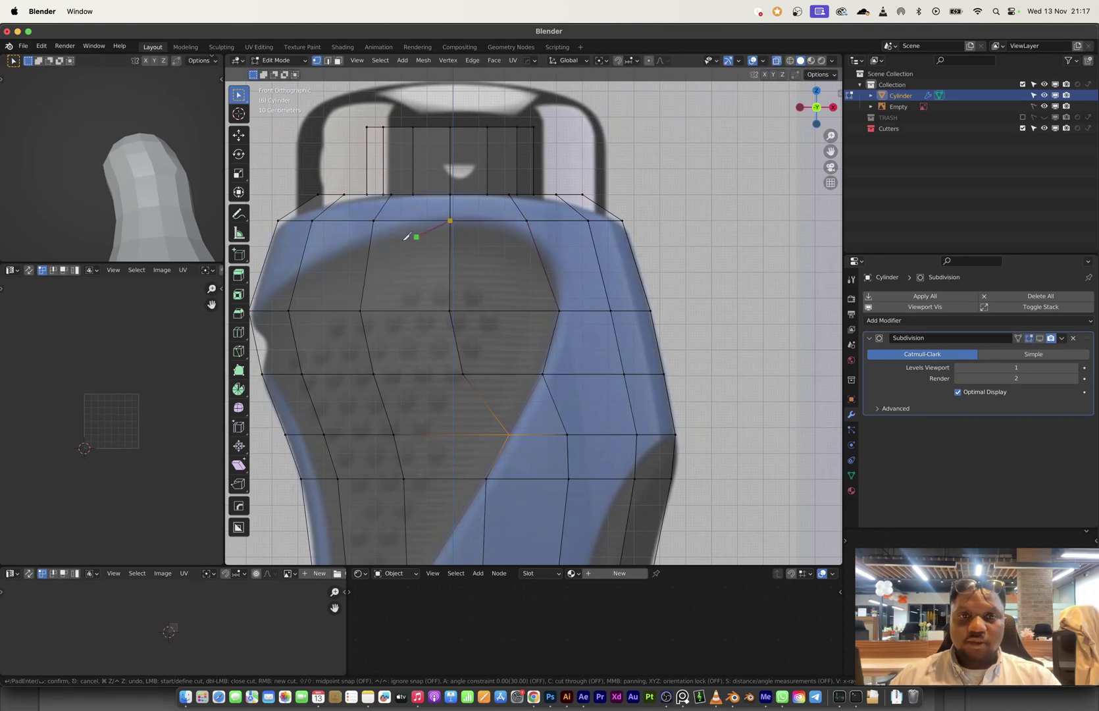
click(372, 238)
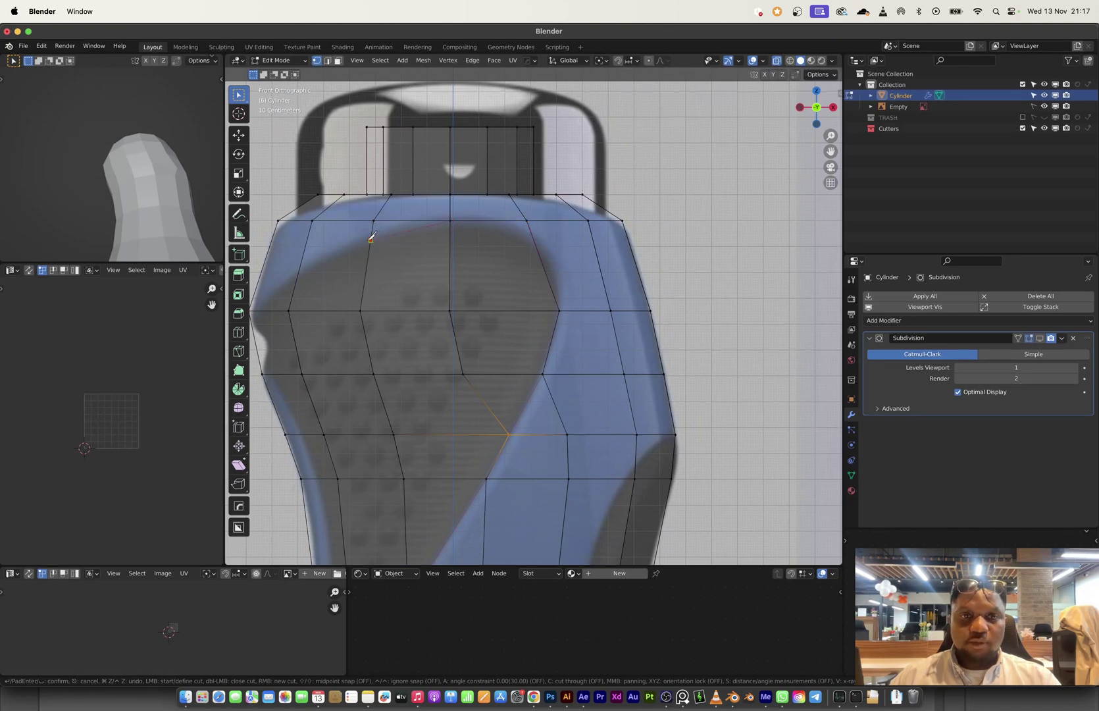
click(251, 309)
key(Return)
- Examine the cut around the bottle in front and solid perspective views, selecting the edges along the grip panel's outline
shift+middle_drag(492, 329, 546, 229)
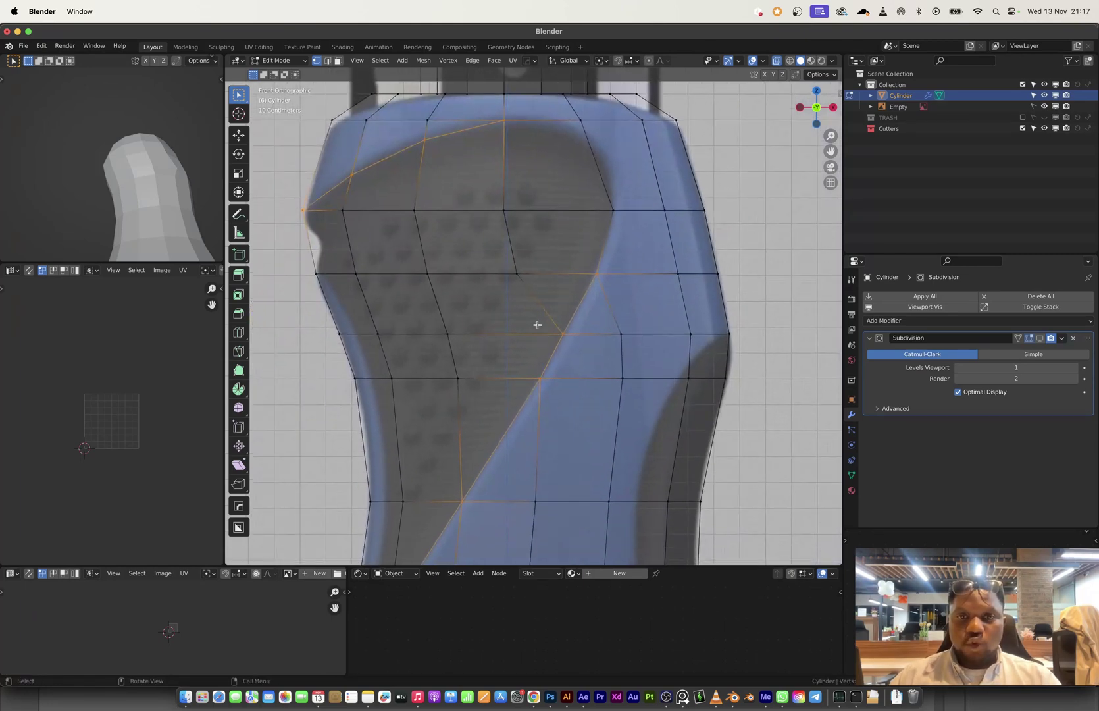
scroll(534, 353, down, 3)
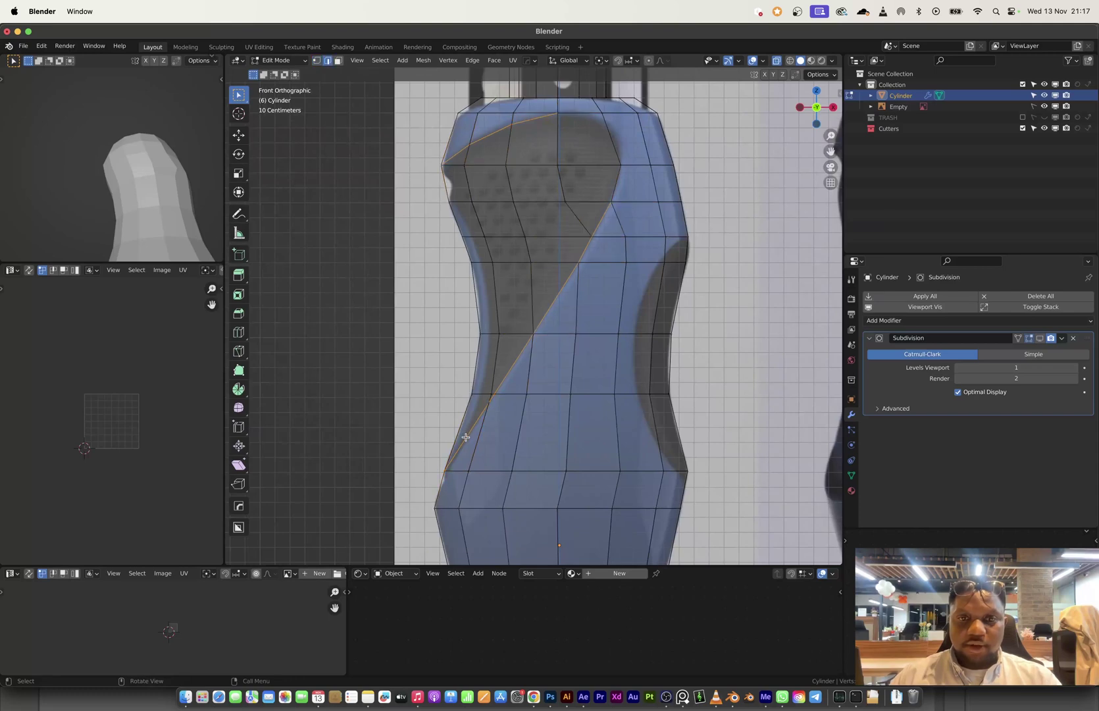
middle_drag(465, 437, 567, 347)
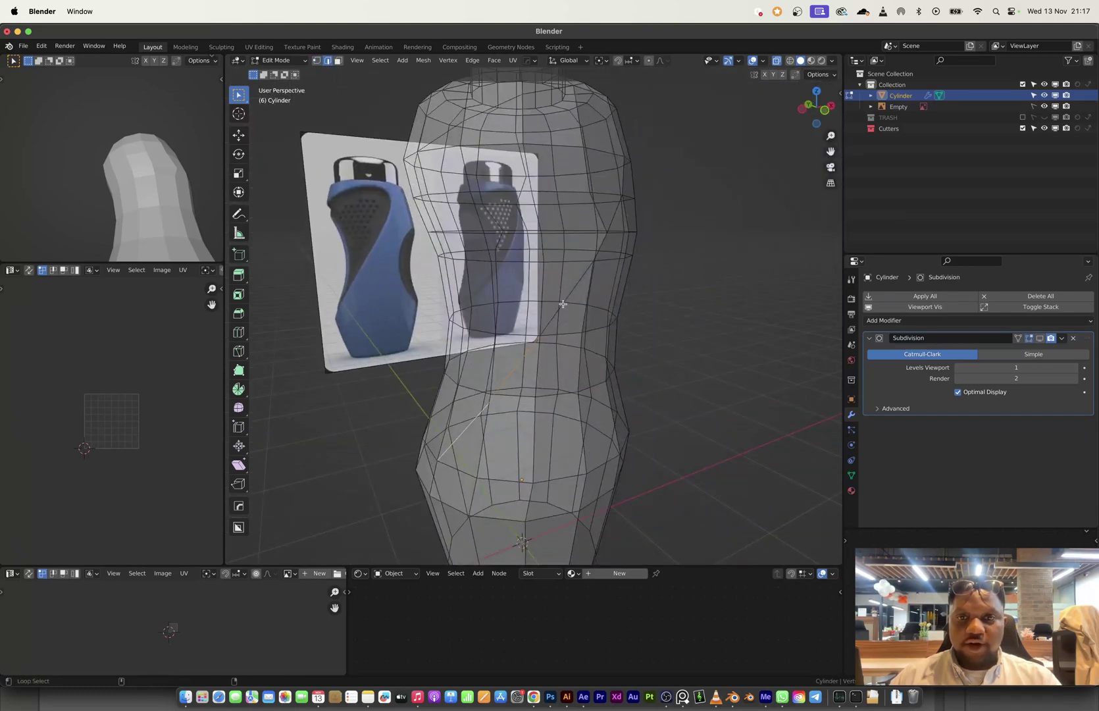
key(alt+z)
mouse_move(572, 301)
middle_down()
mouse_move(491, 289)
mouse_move(501, 272)
middle_up()
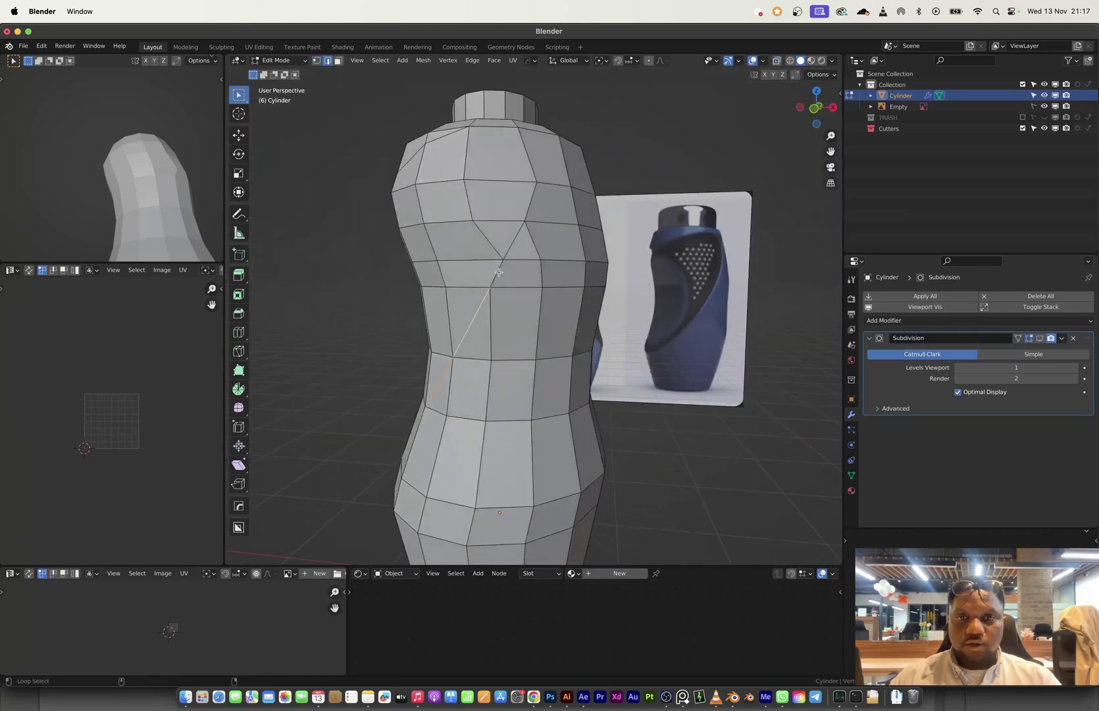
alt+shift+click(525, 152)
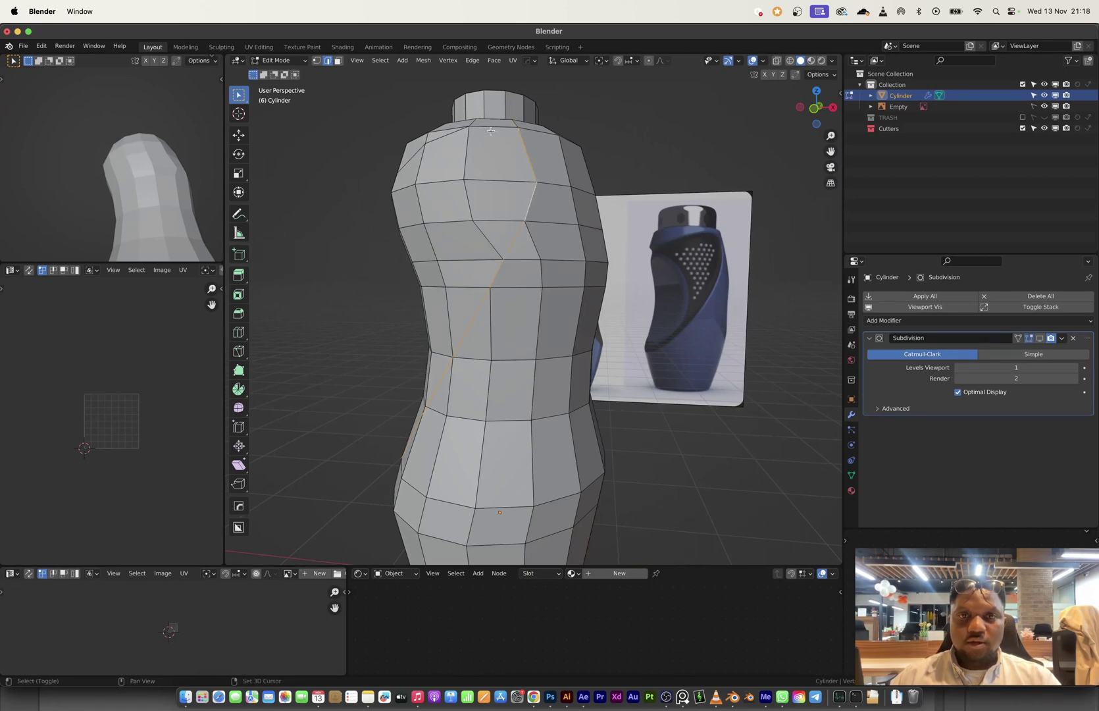
middle_drag(449, 168, 543, 349)
scroll(565, 299, down, 4)
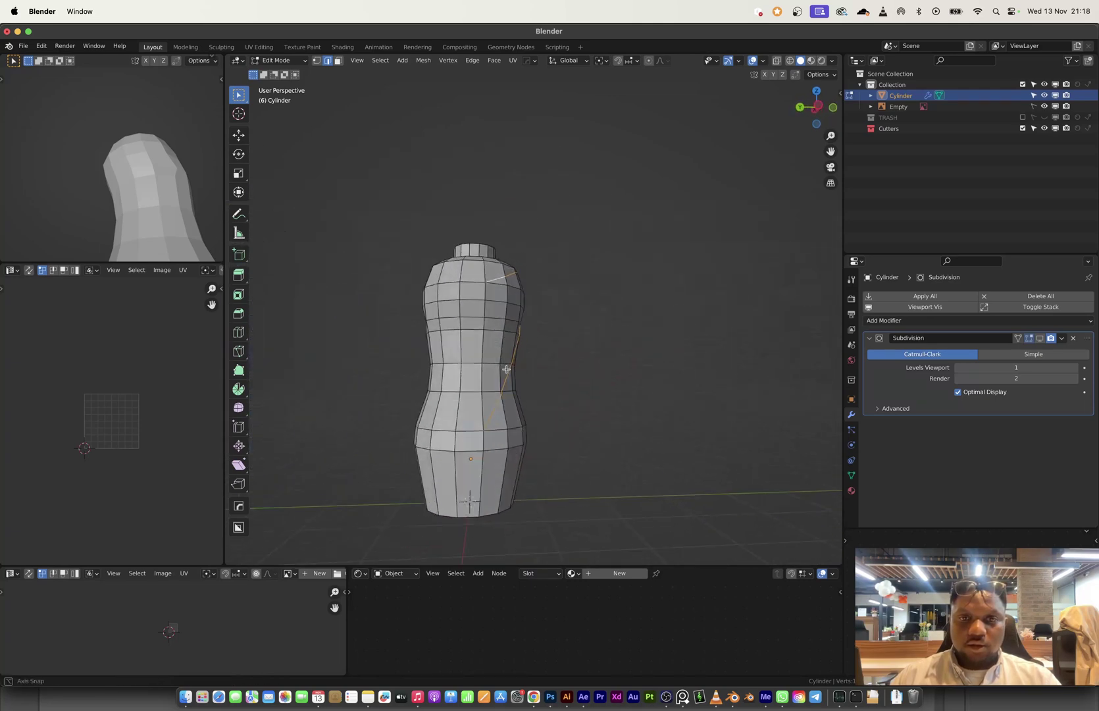
- Add a centred vertical loop cut down the left and right sides of the bottle, one cut each with factor 0
click(819, 106)
key(ctrl+r)
click(473, 329)
right_click(473, 329)
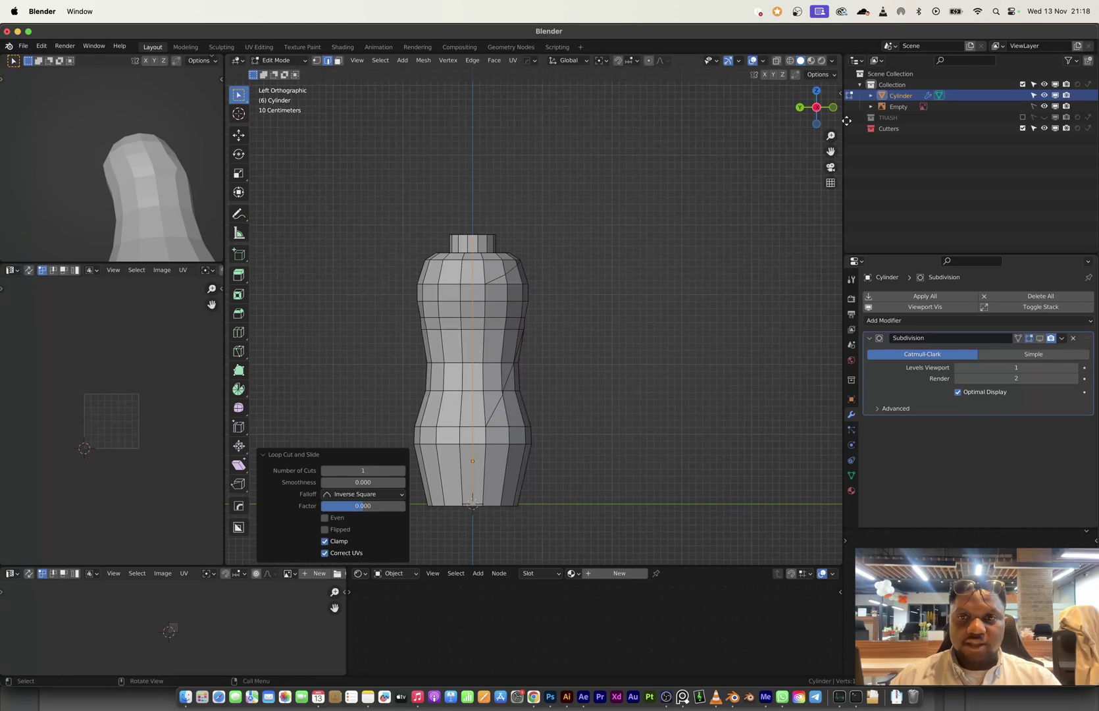
click(818, 108)
key(ctrl+r)
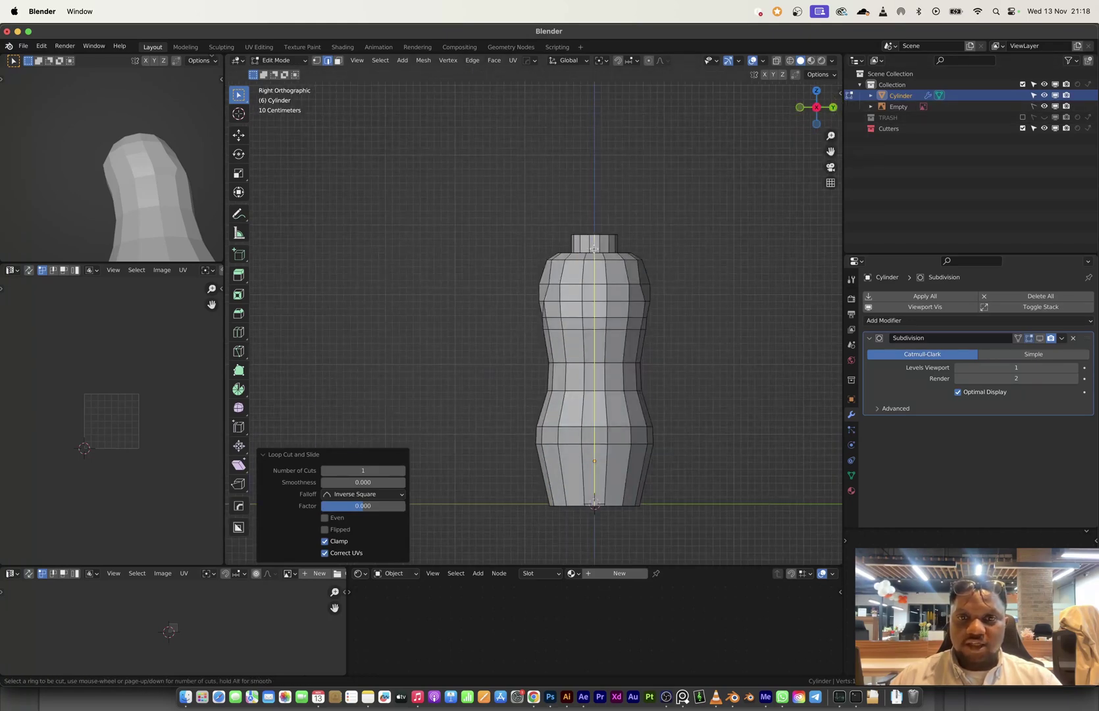
click(593, 296)
right_click(593, 297)
- Examine the bottle's mesh and its new side loops from the right, back and front and in X-ray
middle_drag(622, 165, 790, 171)
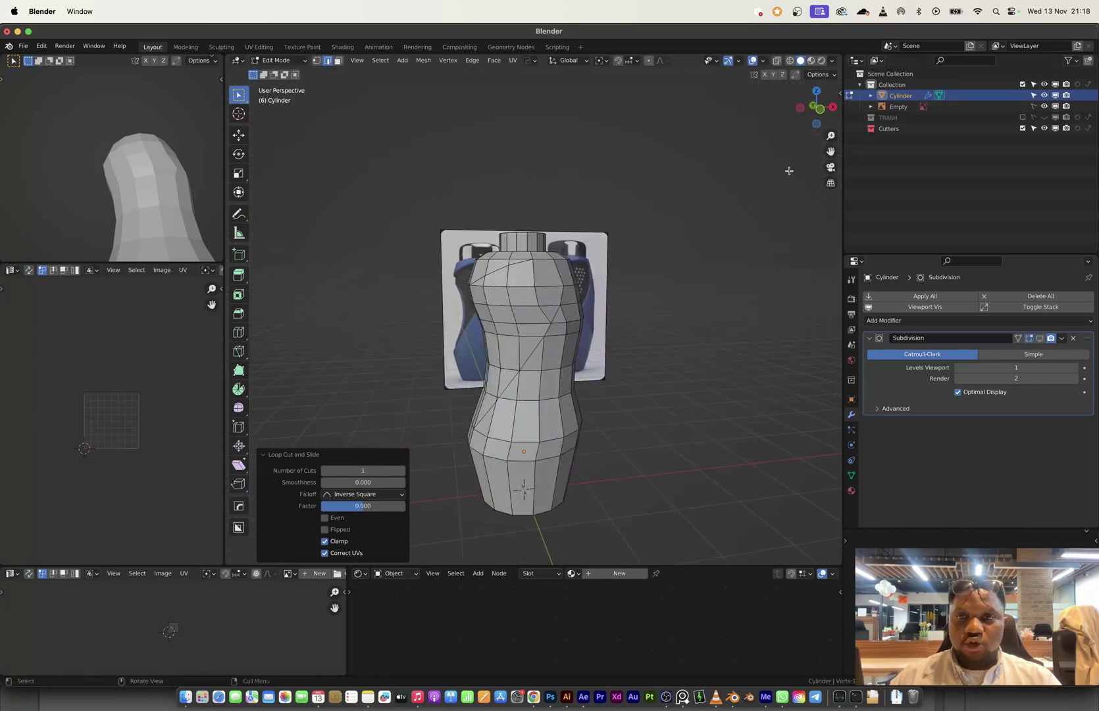
click(831, 108)
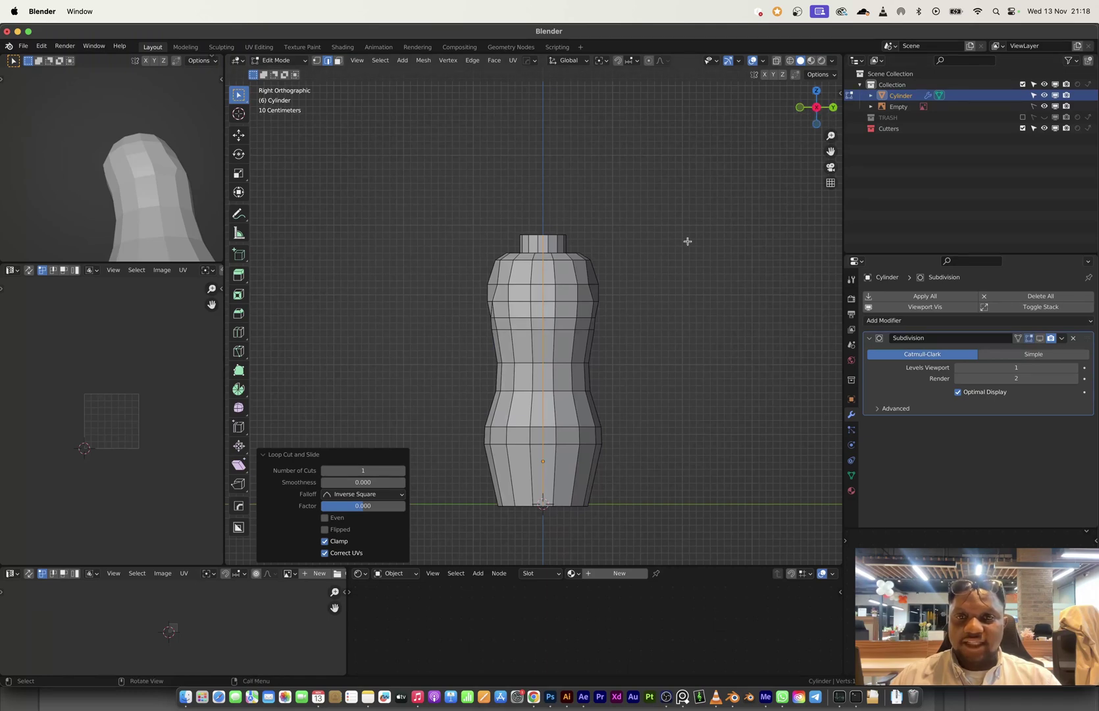
click(833, 107)
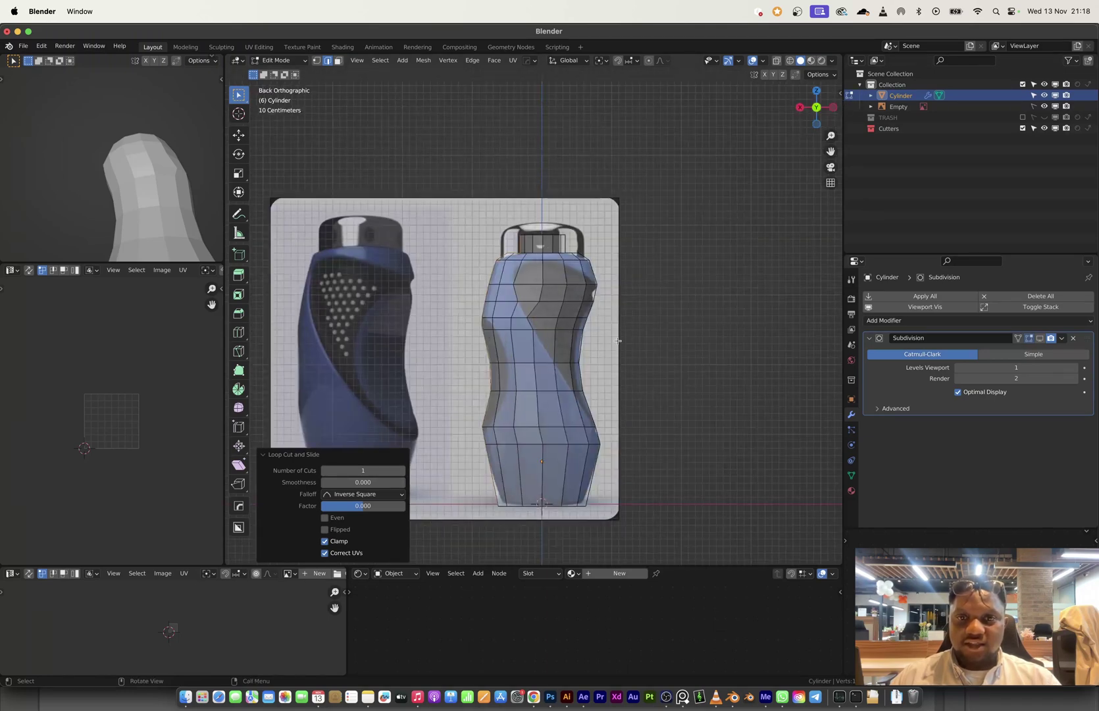
click(816, 108)
key(alt+z)
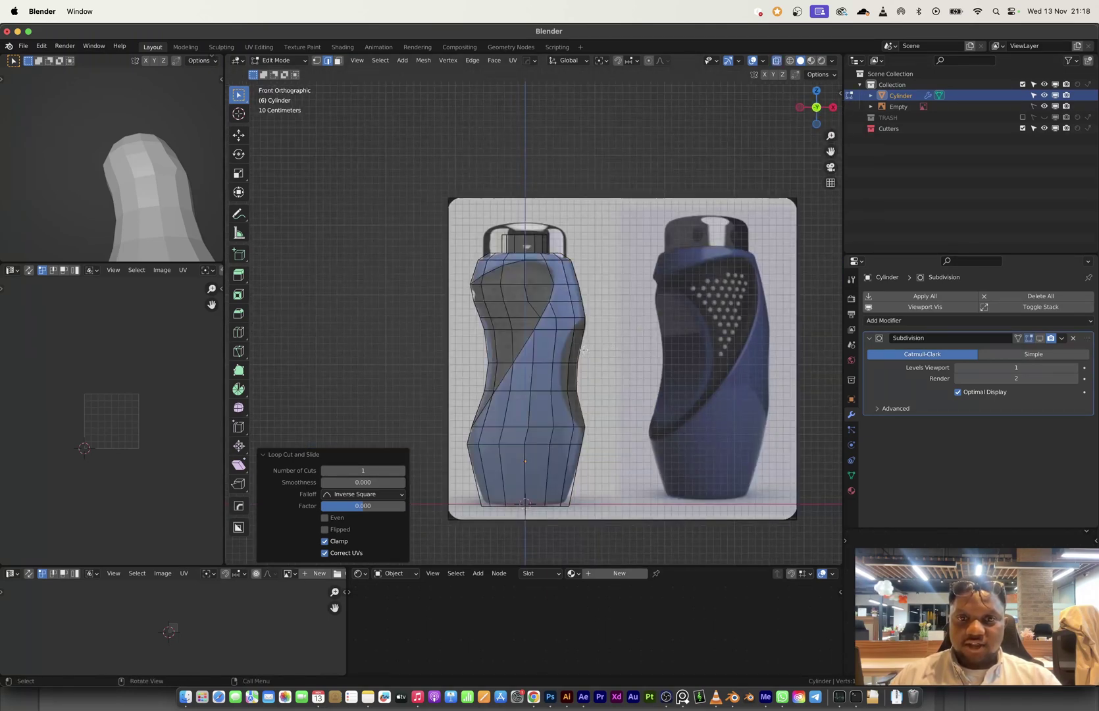
shift+middle_drag(550, 359, 689, 277)
scroll(596, 286, up, 3)
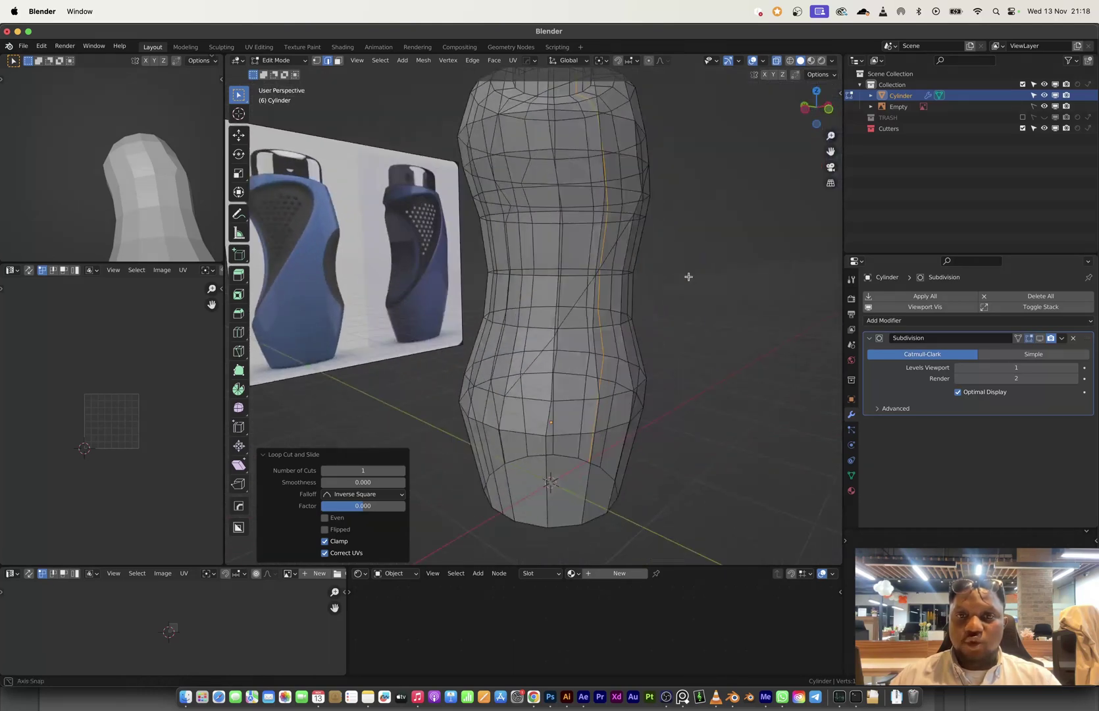
- Delete the vertices of the bottle's back half in the left side view with X-ray on, keeping the centre loop
click(809, 114)
scroll(650, 288, down, 2)
scroll(651, 288, down, 1)
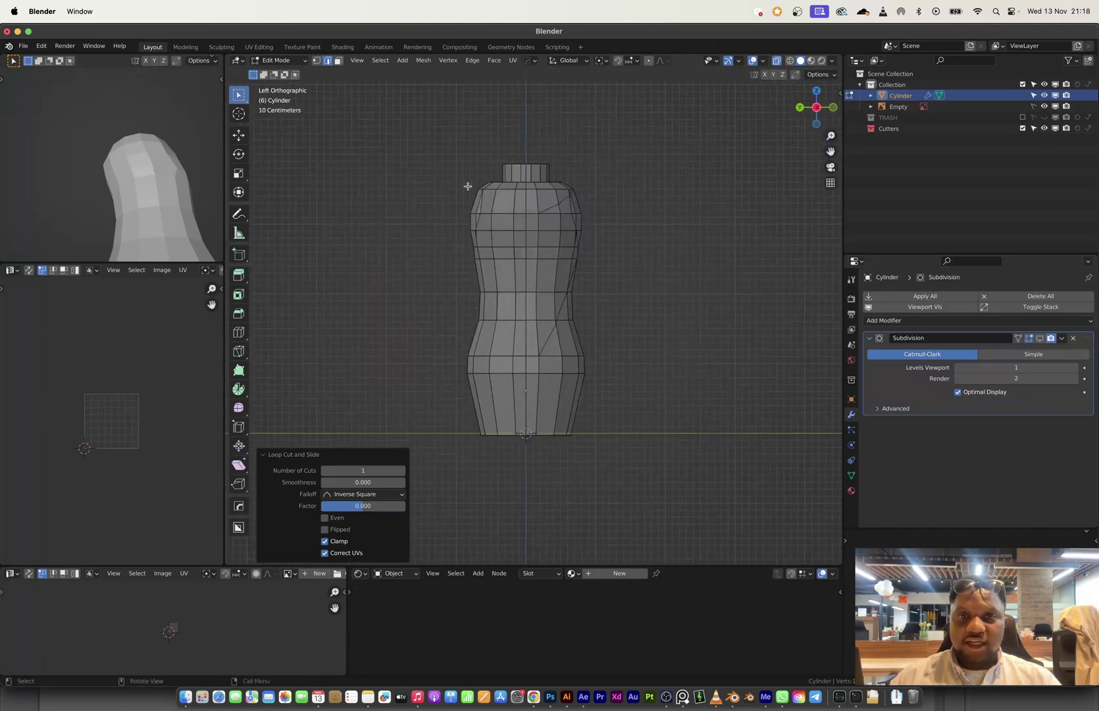
drag(428, 135, 524, 452)
key(1)
key(x)
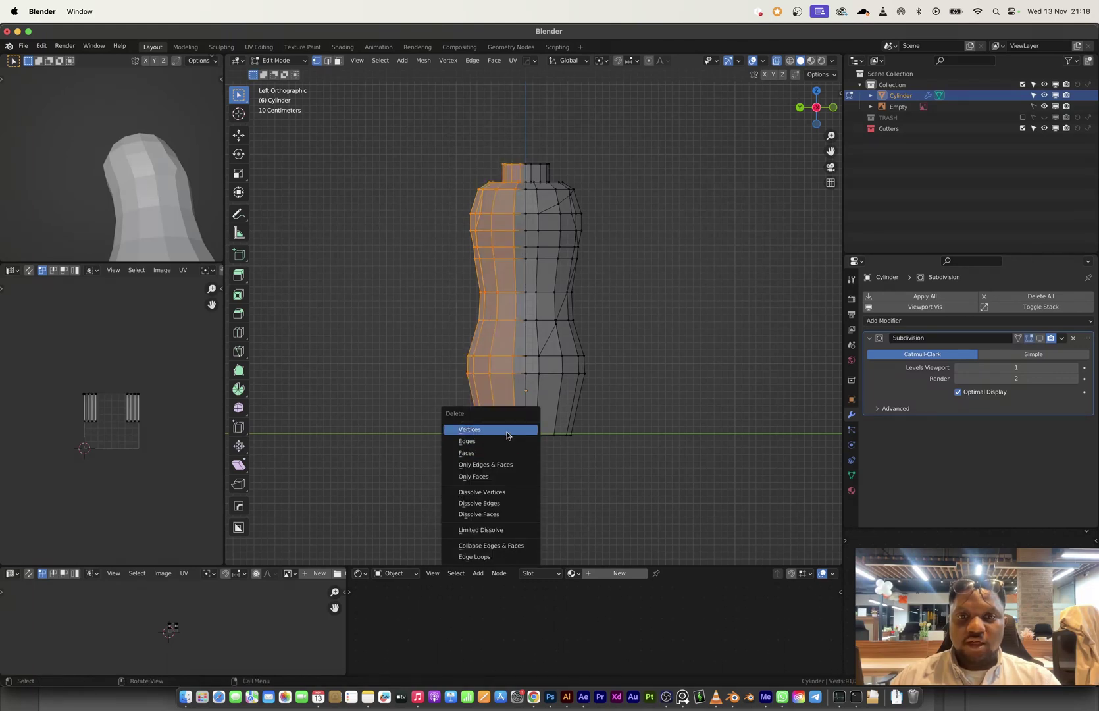
click(507, 431)
- Mirror the remaining half of the bottle across the Y axis with a mirror modifier and return to Edit Mode with X-ray off
key(Tab)
key(alt+x)
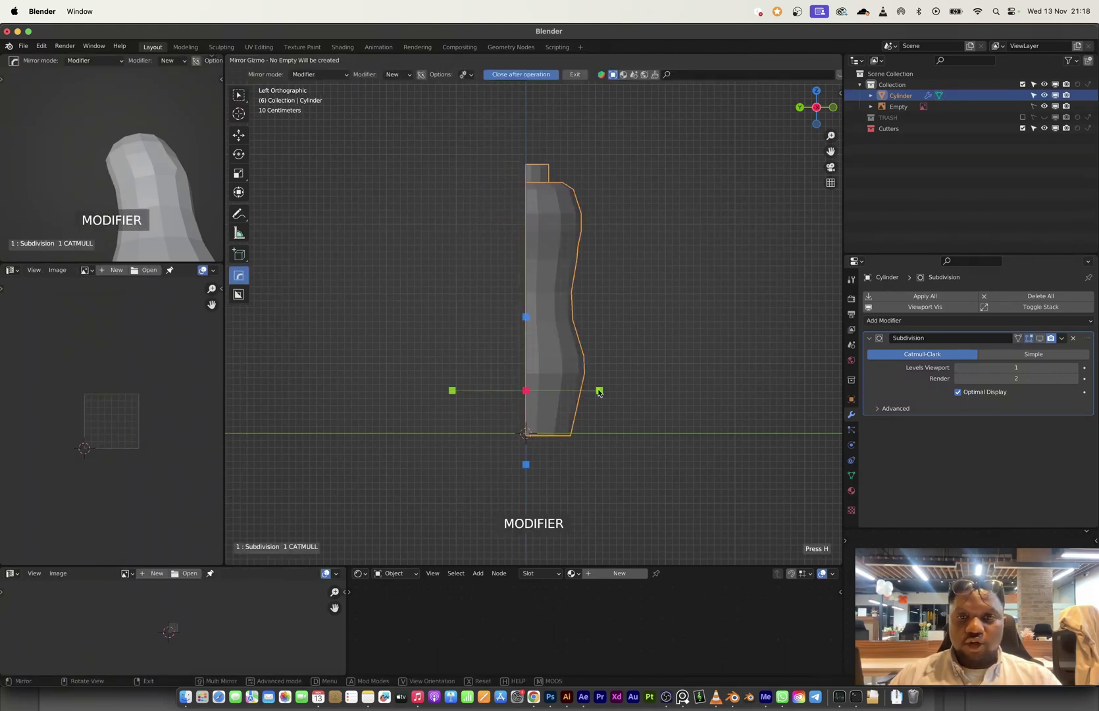
click(599, 391)
middle_drag(640, 355, 614, 358)
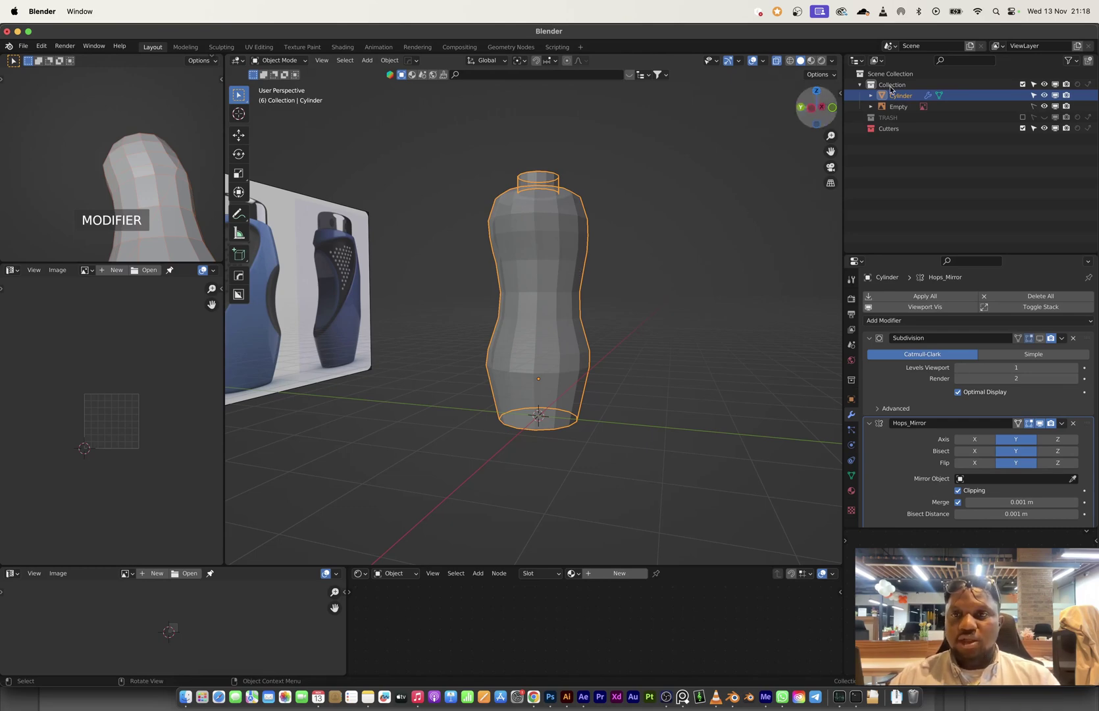
click(832, 107)
scroll(612, 274, up, 4)
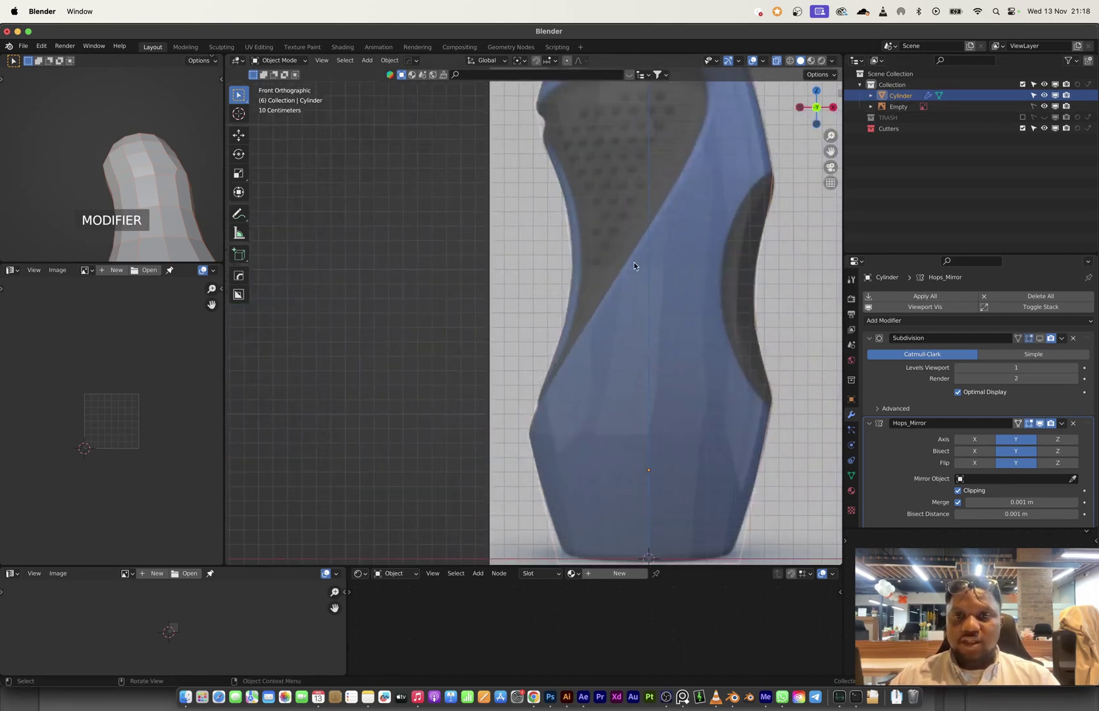
key(Tab)
mouse_move(634, 262)
middle_down()
mouse_move(682, 265)
mouse_move(638, 273)
middle_up()
key(alt+z)
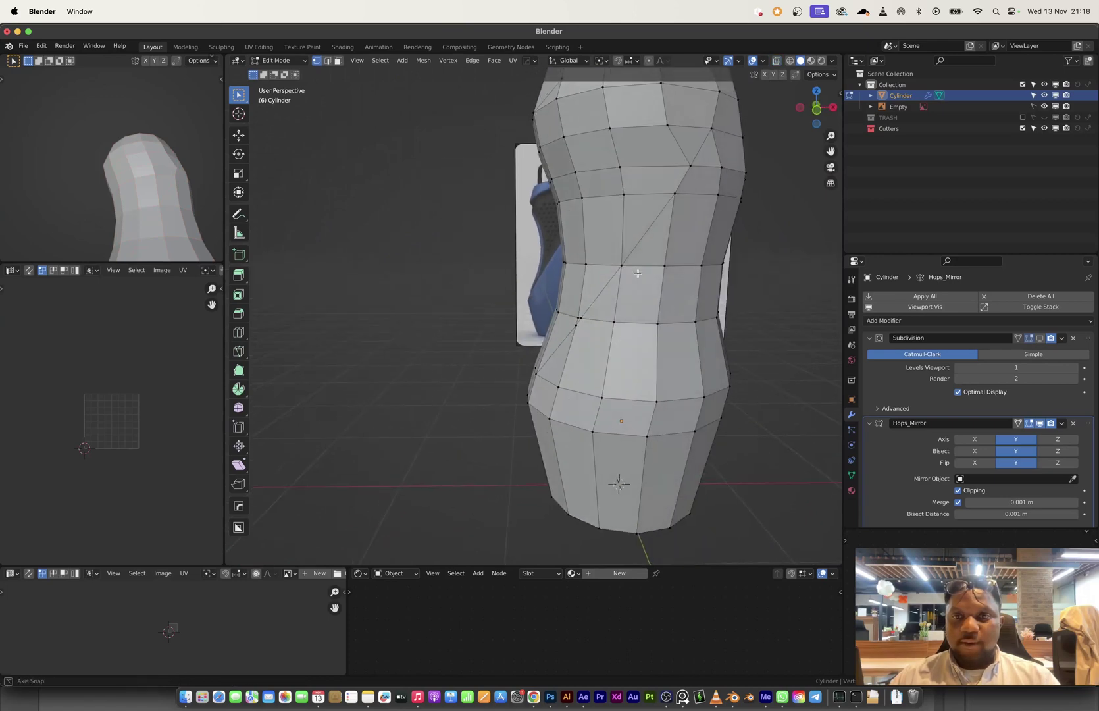
- Select the edges along the grip panel's outline, from the lower diagonal over the shoulder and around to the bottle's side
click(817, 109)
key(2)
alt+click(556, 367)
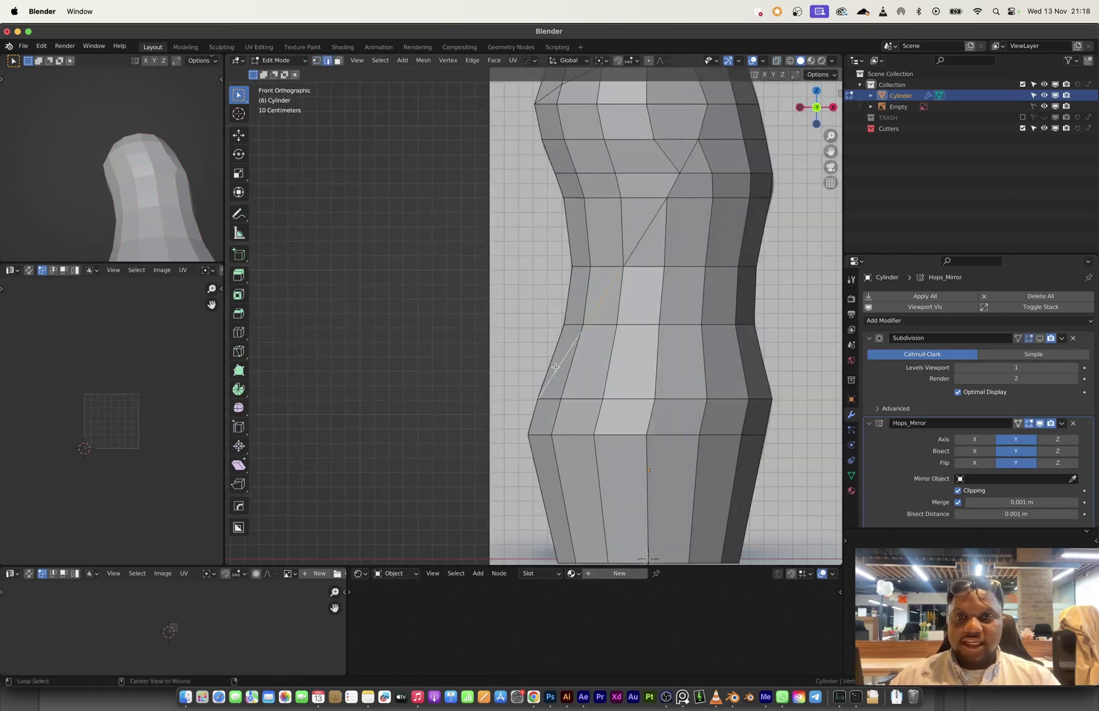
scroll(633, 270, down, 2)
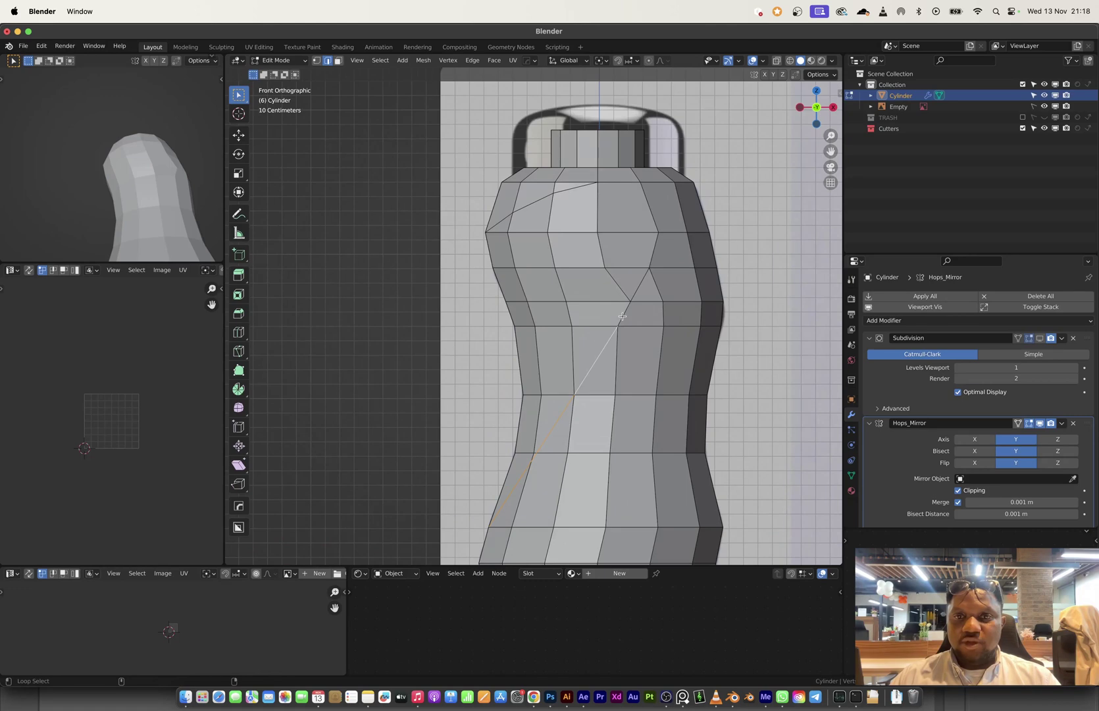
shift+click(633, 307)
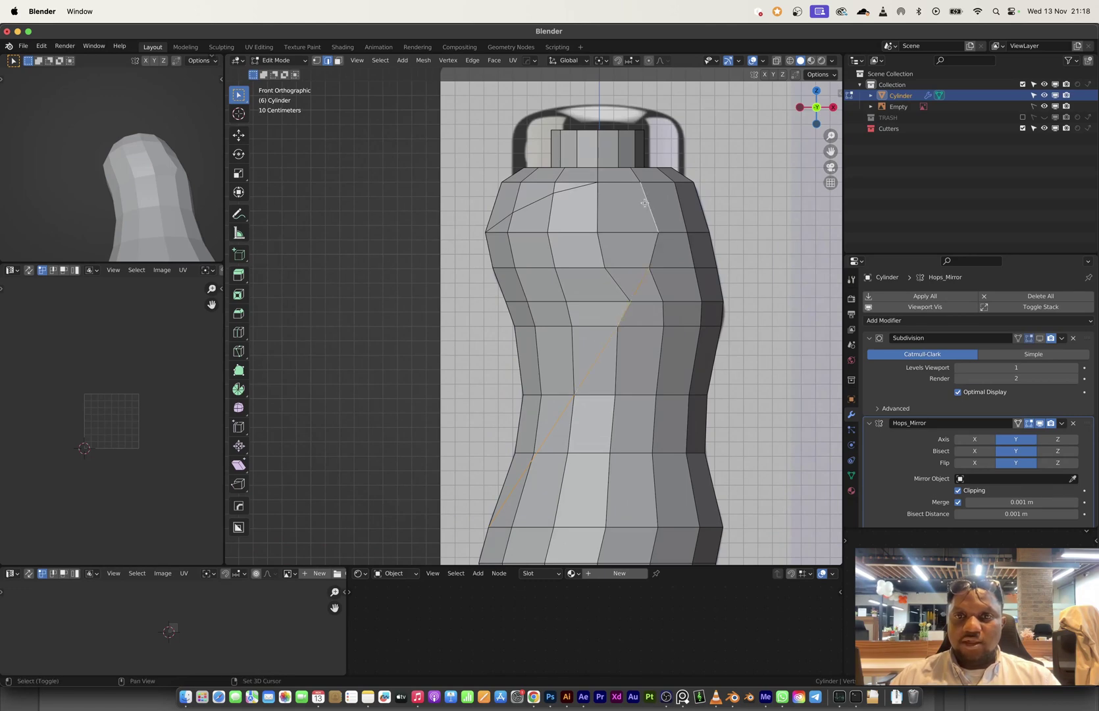
shift+click(582, 185)
mouse_move(541, 222)
shift+middle_down()
mouse_move(623, 228)
mouse_move(537, 239)
shift+middle_up()
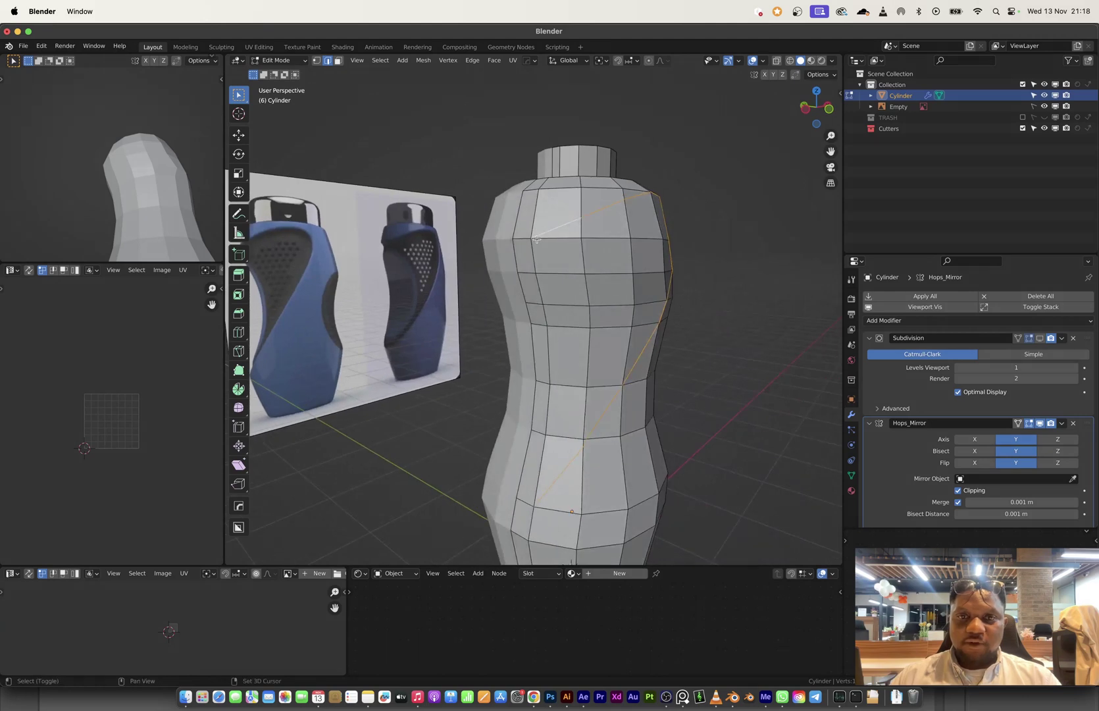
shift+middle_drag(546, 300, 572, 266)
shift+click(552, 474)
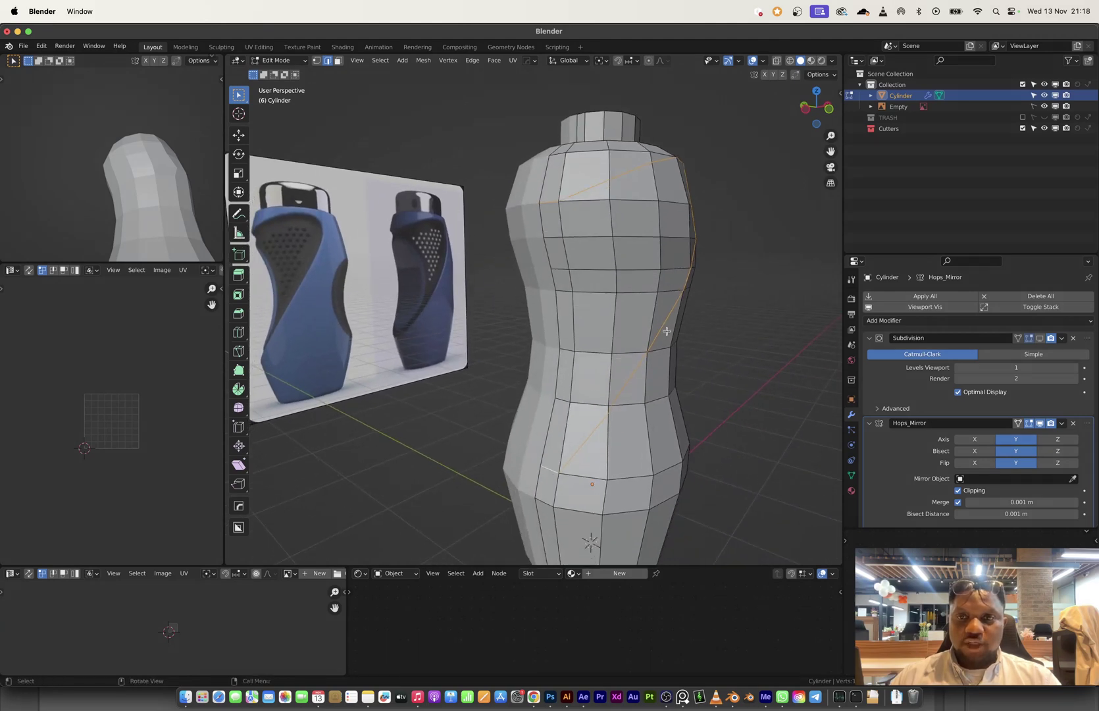
- Try to add a parallel loop beside the grip panel's outline with Slide Edge at size -0.06, and undo it
click(829, 109)
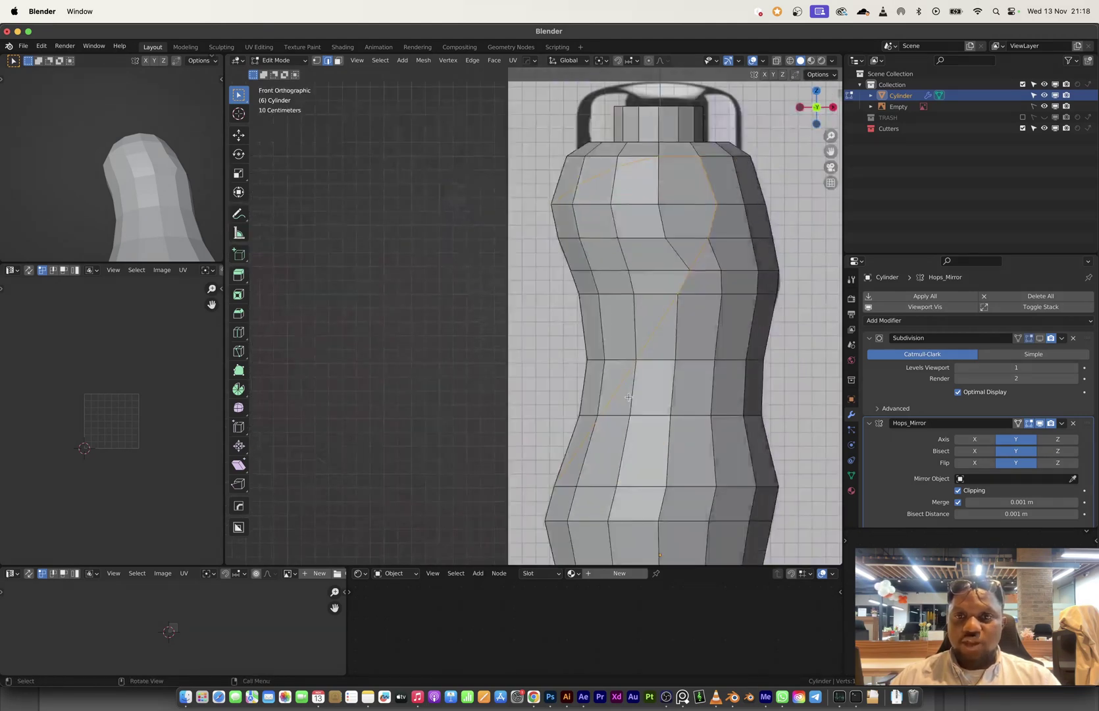
scroll(657, 401, up, 2)
shift+middle_drag(656, 400, 577, 355)
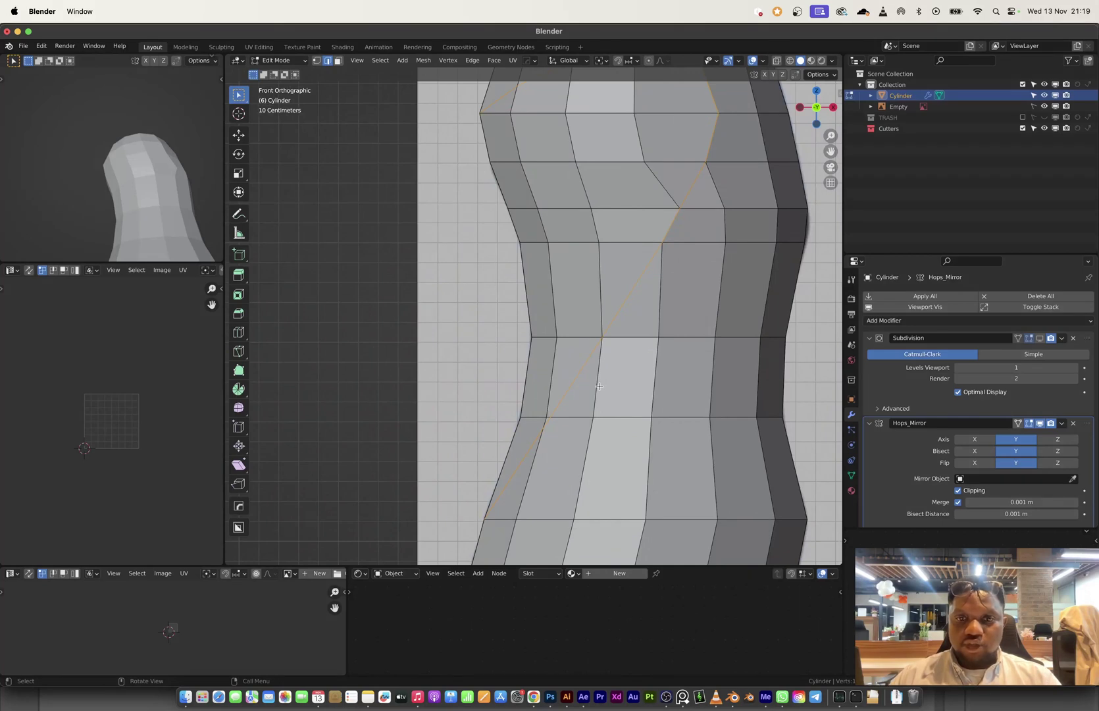
right_click(562, 412)
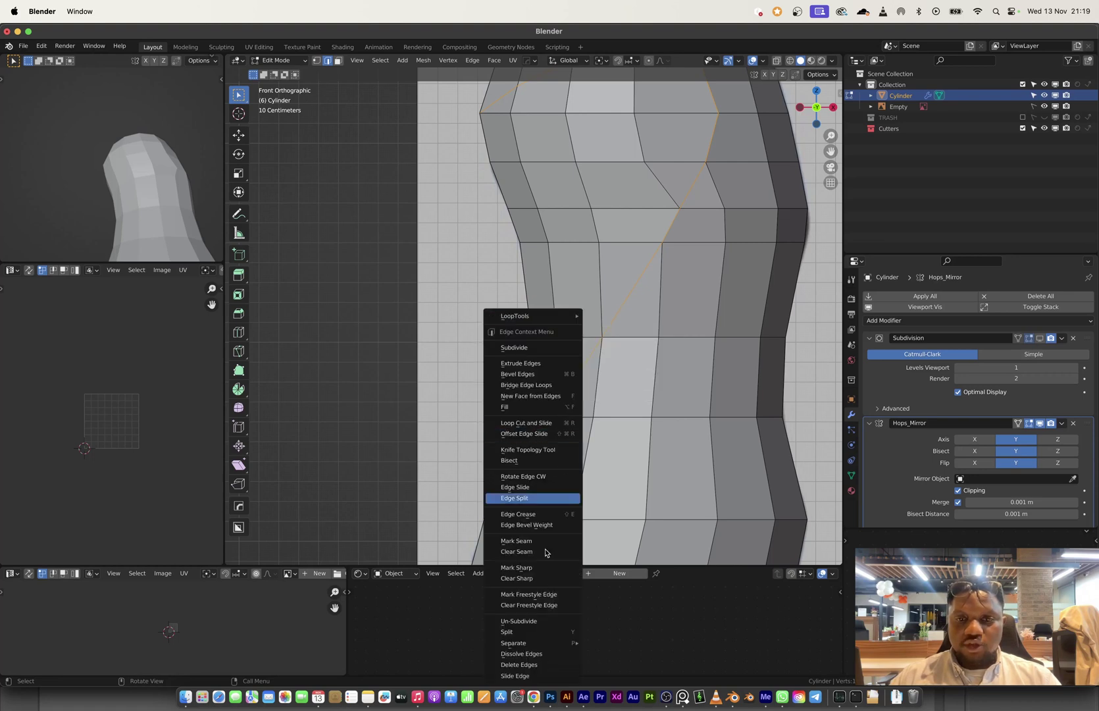
click(528, 673)
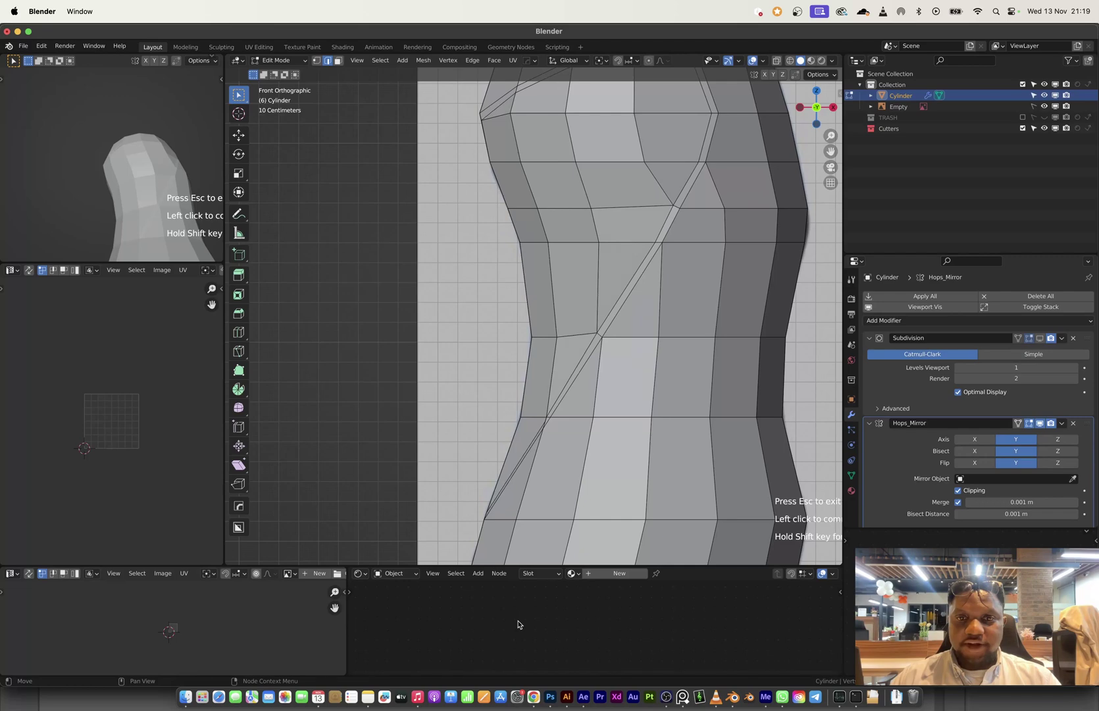
click(516, 624)
middle_drag(454, 422, 485, 489)
key(ctrl+r)
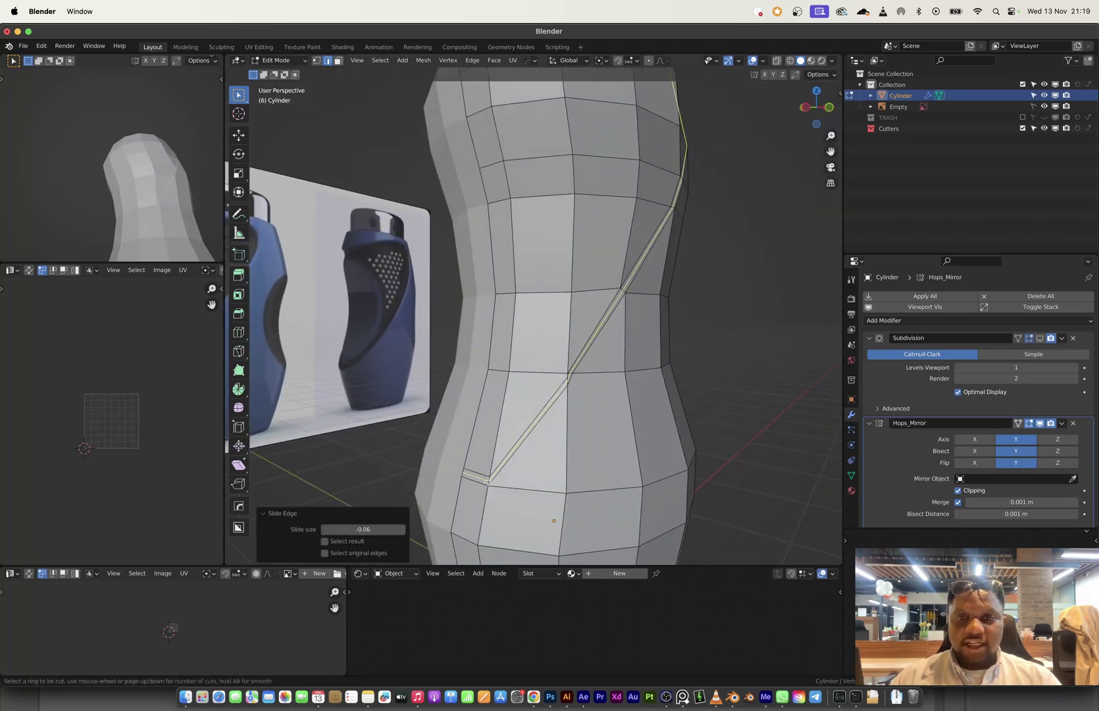
key(Escape)
scroll(584, 356, up, 6)
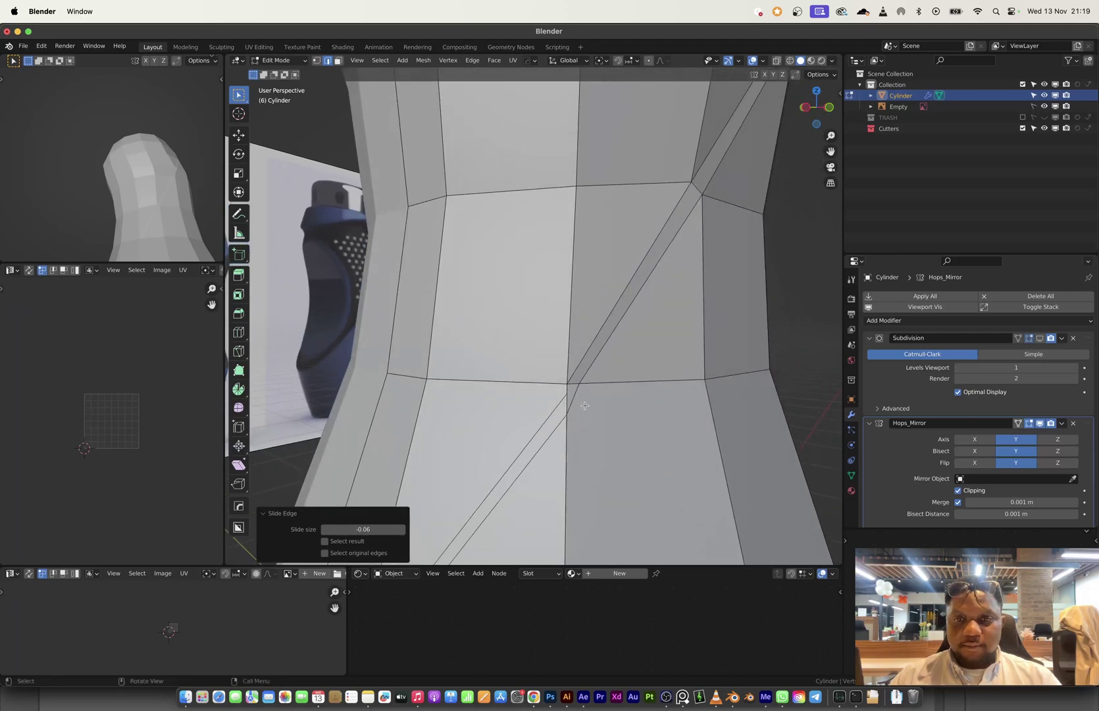
key(ctrl+z)
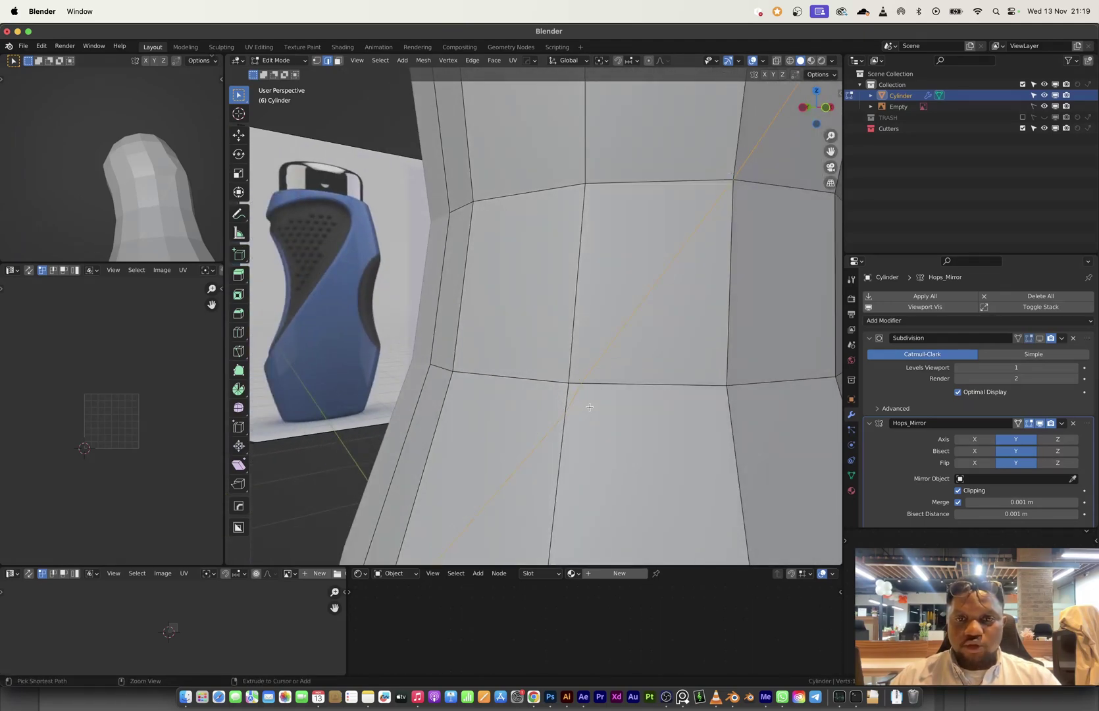
- Merge the stray vertices where the grip outline crosses the waist ring into one vertex with At Last
mouse_move(590, 406)
middle_down()
mouse_move(620, 404)
mouse_move(577, 390)
middle_up()
key(1)
click(551, 391)
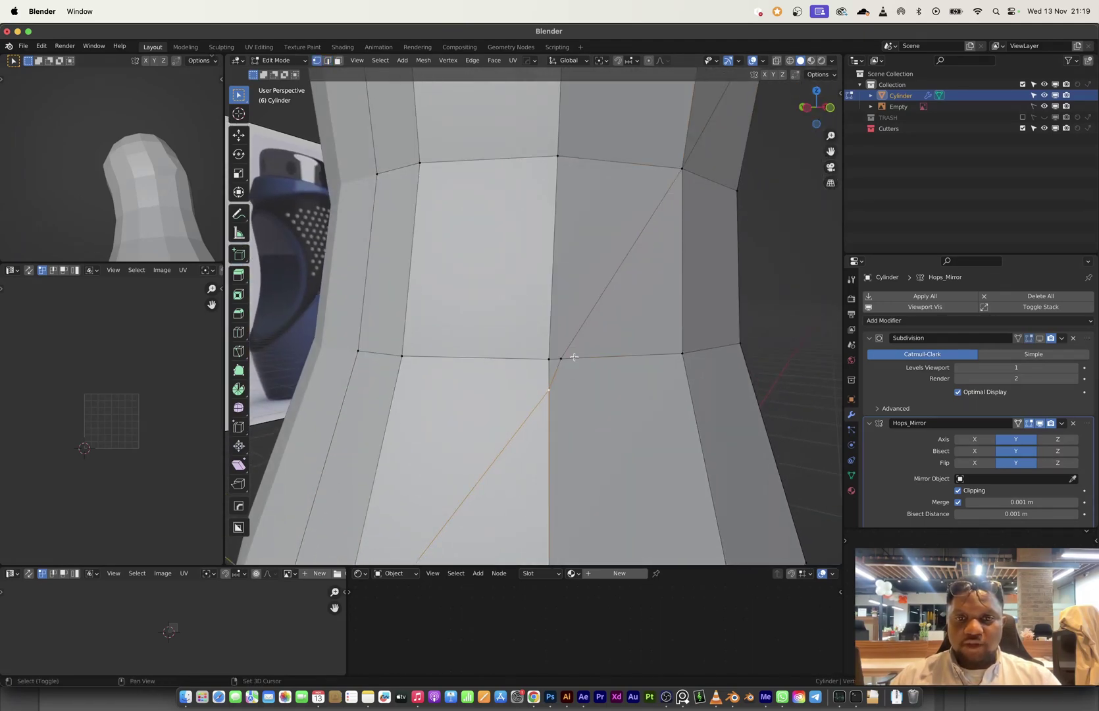
shift+click(548, 356)
key(m)
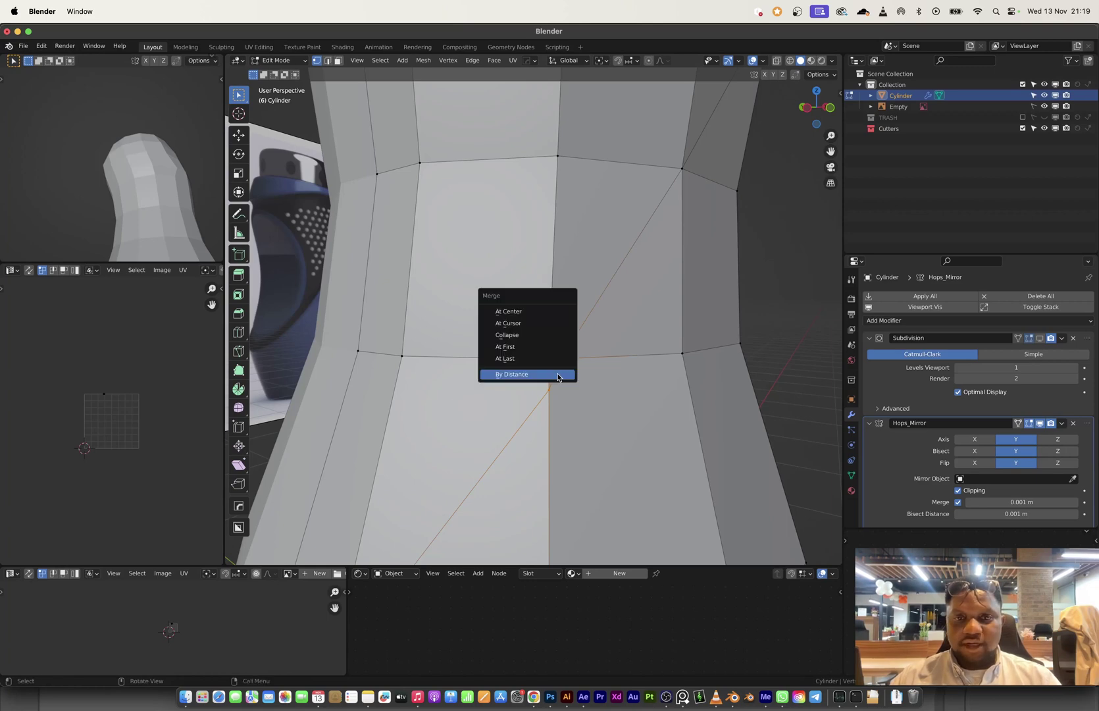
click(556, 374)
middle_drag(556, 373, 597, 385)
key(m)
click(522, 360)
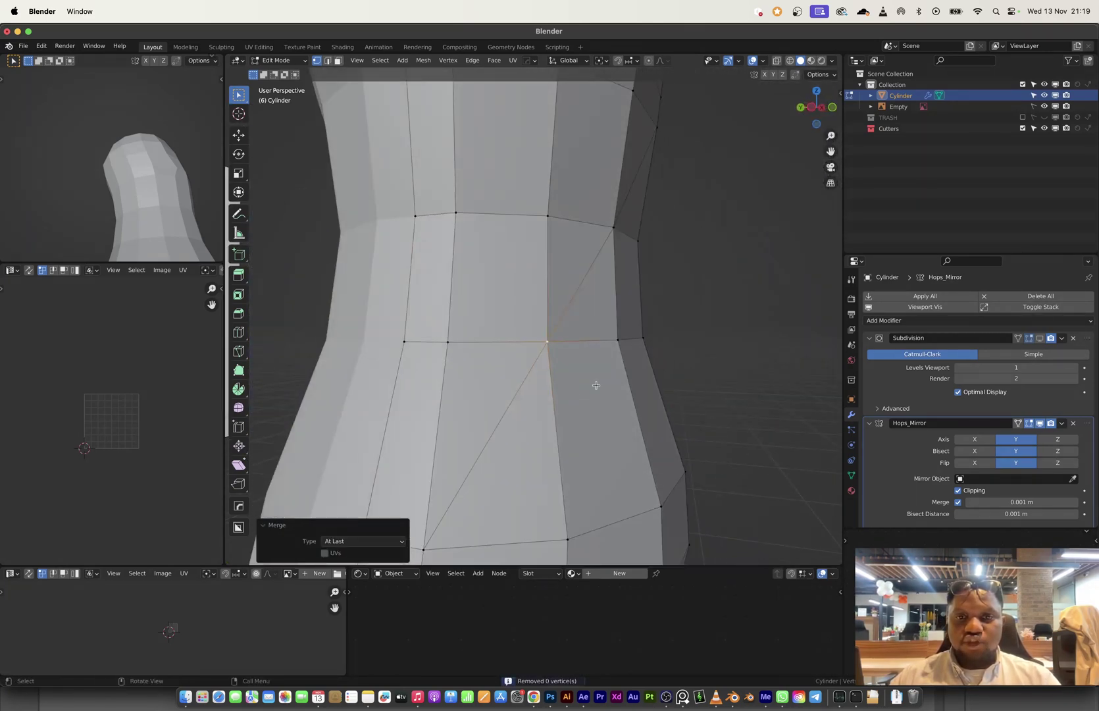
- Select the lower and diagonal edges of the grip panel's outline, from the bottle's side up across the front
middle_drag(585, 256, 521, 263)
scroll(510, 420, down, 2)
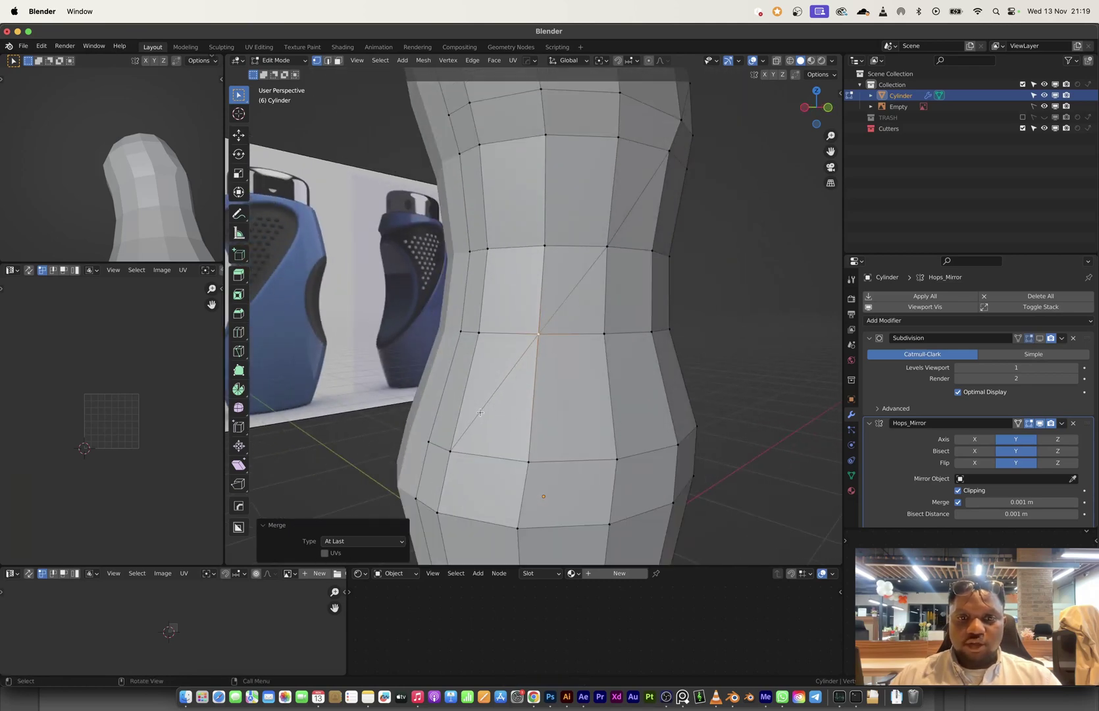
key(2)
alt+click(441, 441)
alt+shift+click(566, 313)
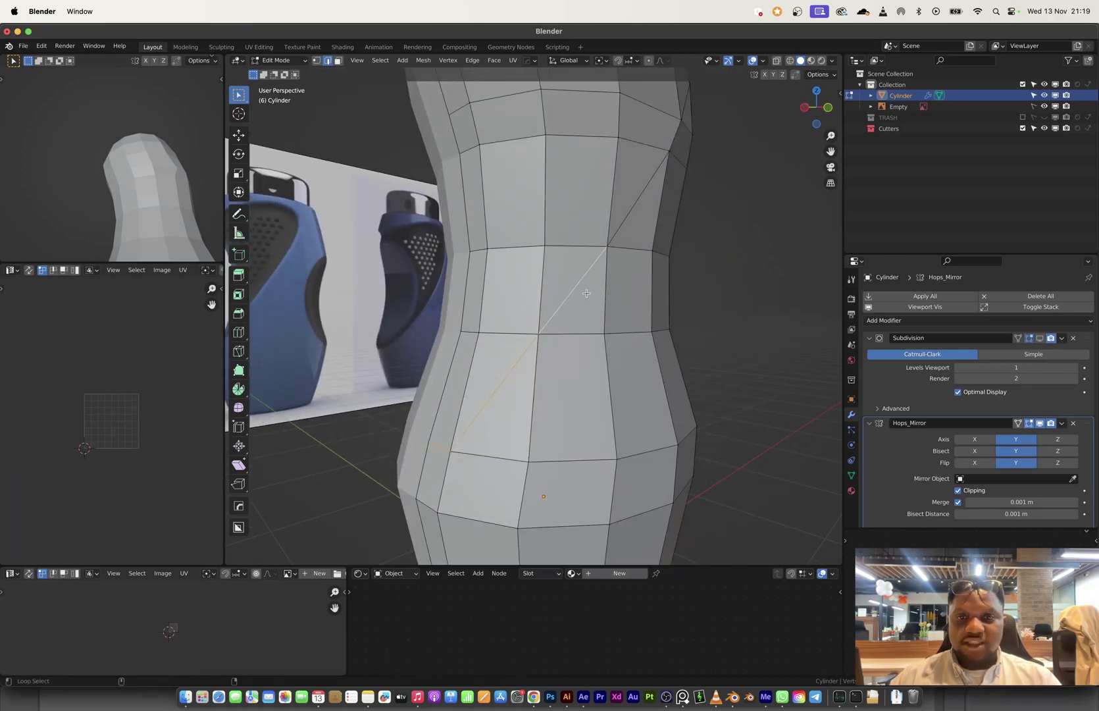
shift+middle_drag(620, 232, 557, 344)
alt+shift+click(557, 343)
shift+middle_drag(603, 265, 559, 243)
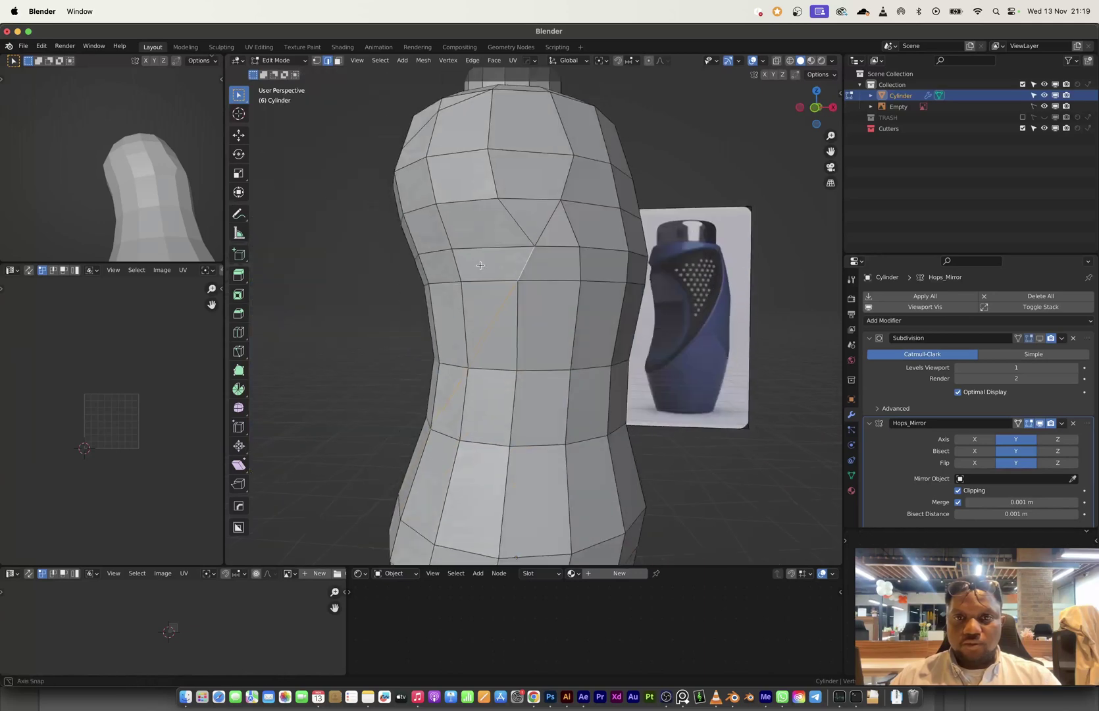
shift+click(570, 235)
key(ctrl+z)
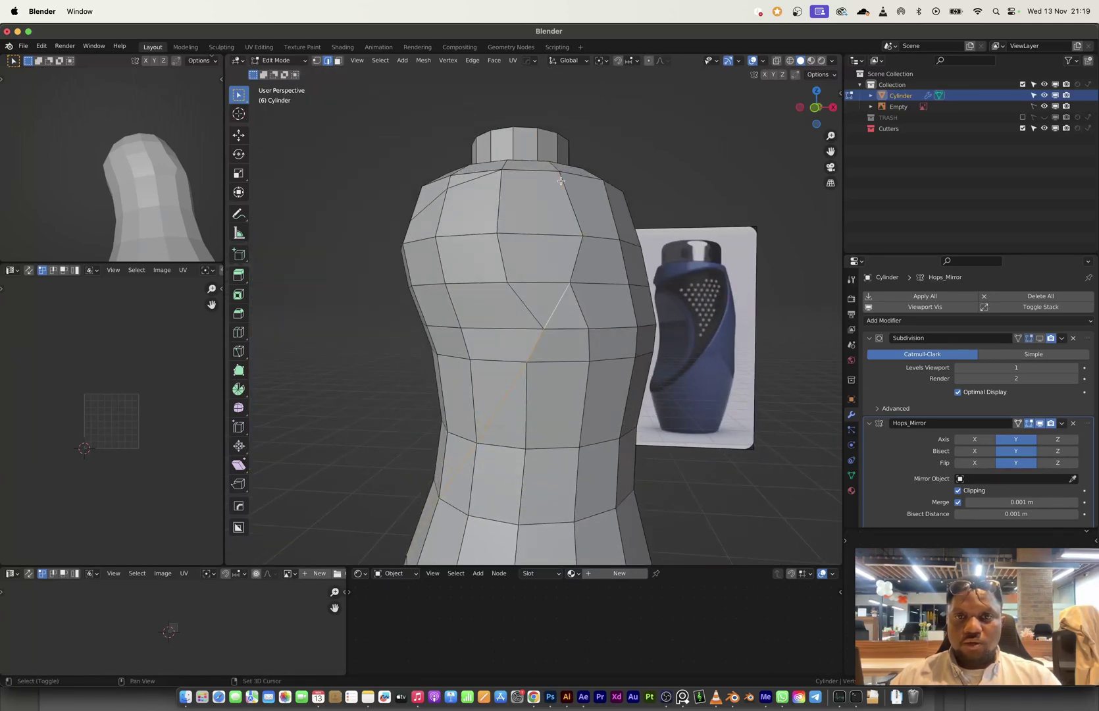
- Extend the edge selection along the grip outline's upper curve and over the shoulder to the bottle's side
shift+click(576, 206)
shift+click(533, 175)
shift+middle_drag(565, 266, 652, 308)
middle_drag(652, 309, 708, 299)
shift+click(603, 228)
middle_drag(543, 251, 580, 449)
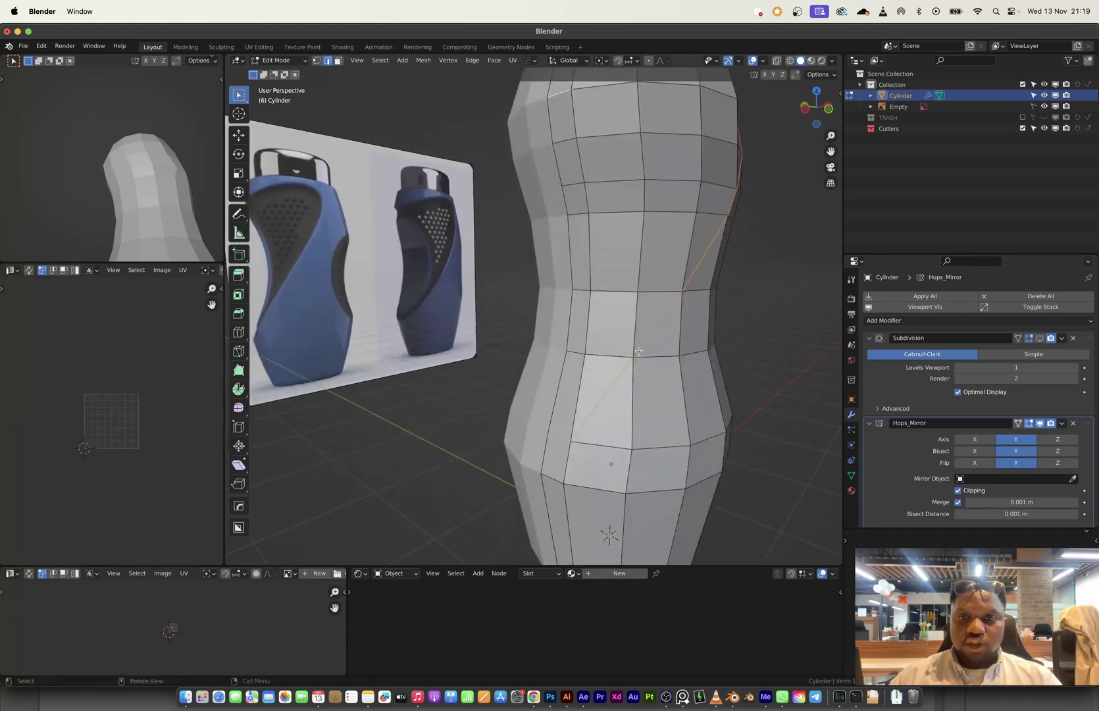
- Add a parallel edge loop just inside the grip panel's outline with Slide Edge at size 0.07
middle_drag(639, 351, 500, 414)
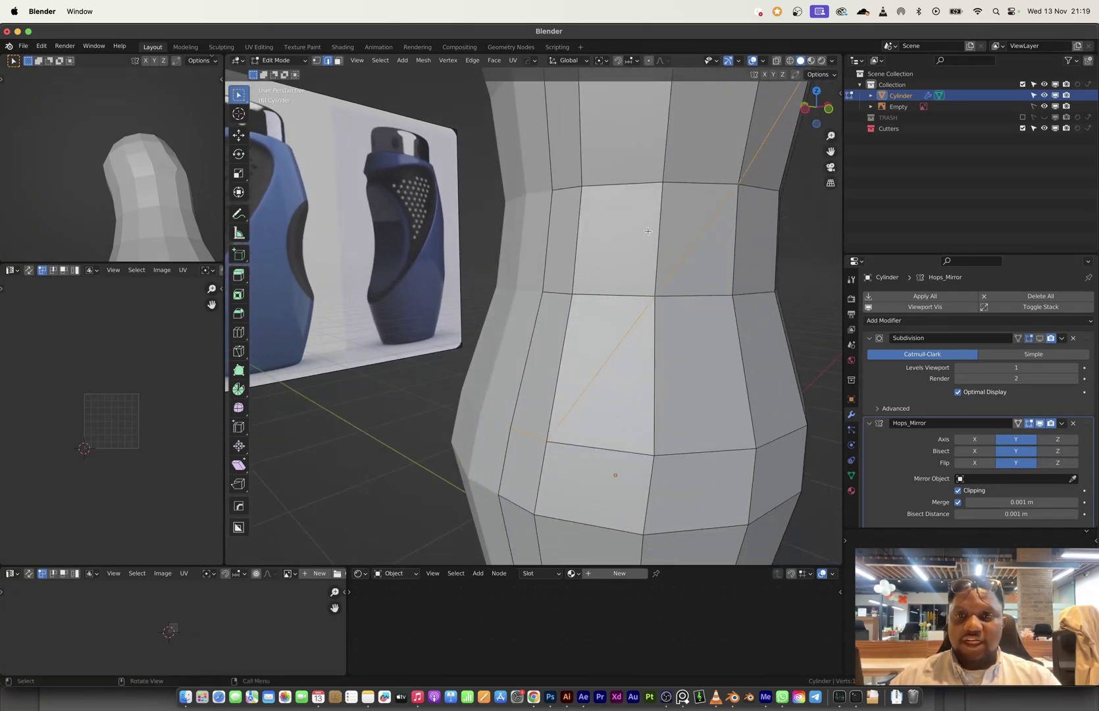
middle_drag(648, 231, 599, 389)
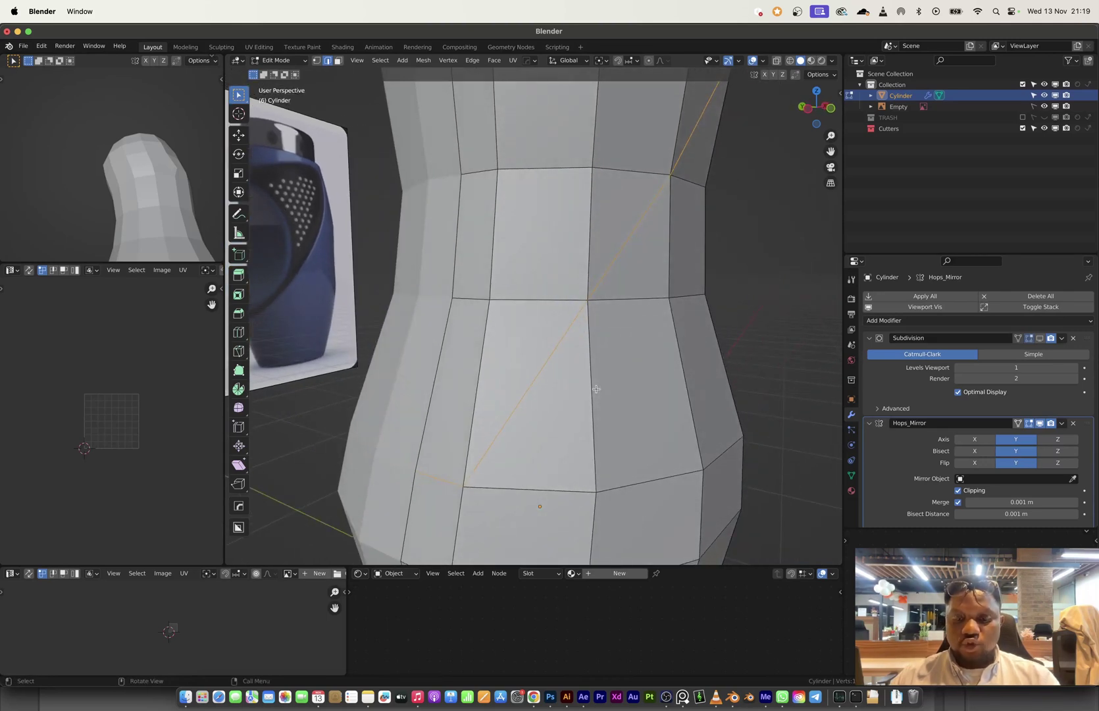
right_click(523, 159)
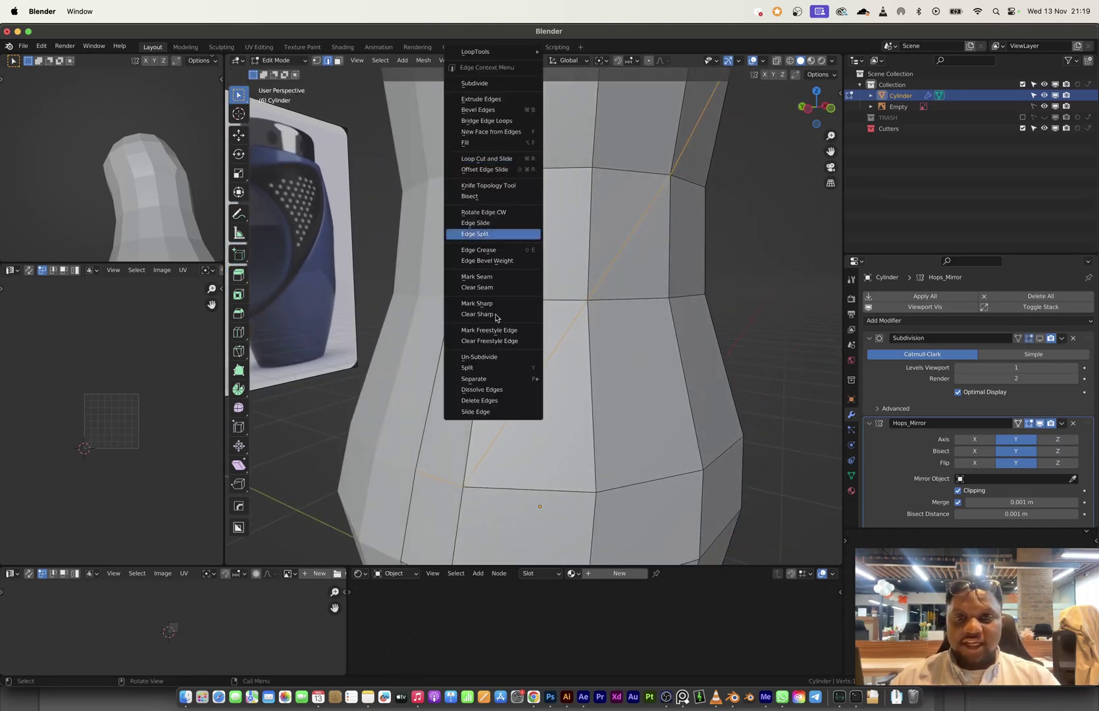
click(496, 408)
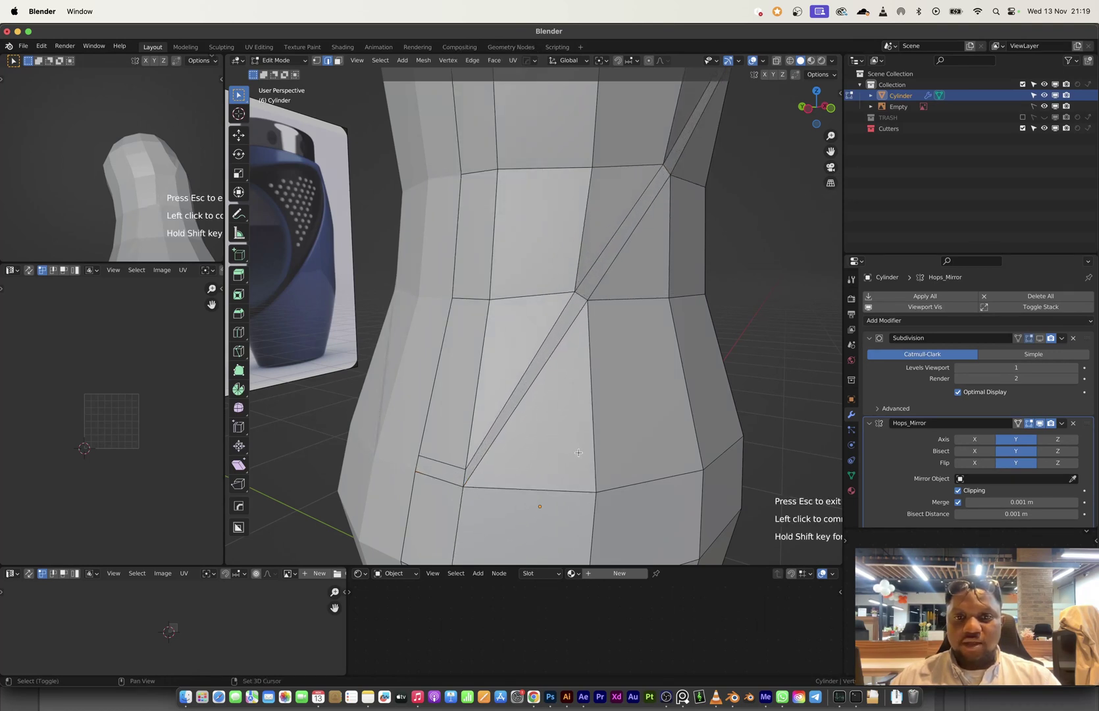
click(584, 357)
- Examine the narrow band along the grip outline in perspective and against the reference in the front X-ray view
shift+middle_drag(584, 356, 583, 365)
scroll(583, 364, down, 2)
middle_drag(569, 319, 475, 316)
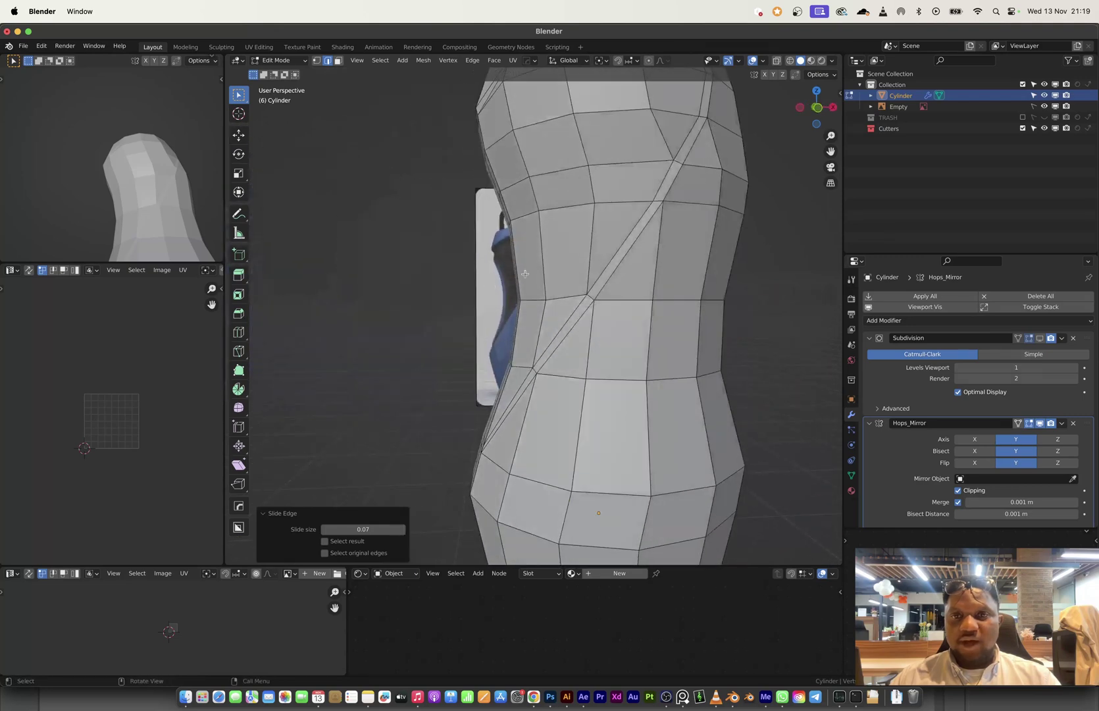
shift+middle_drag(638, 233, 619, 330)
key(ctrl+r)
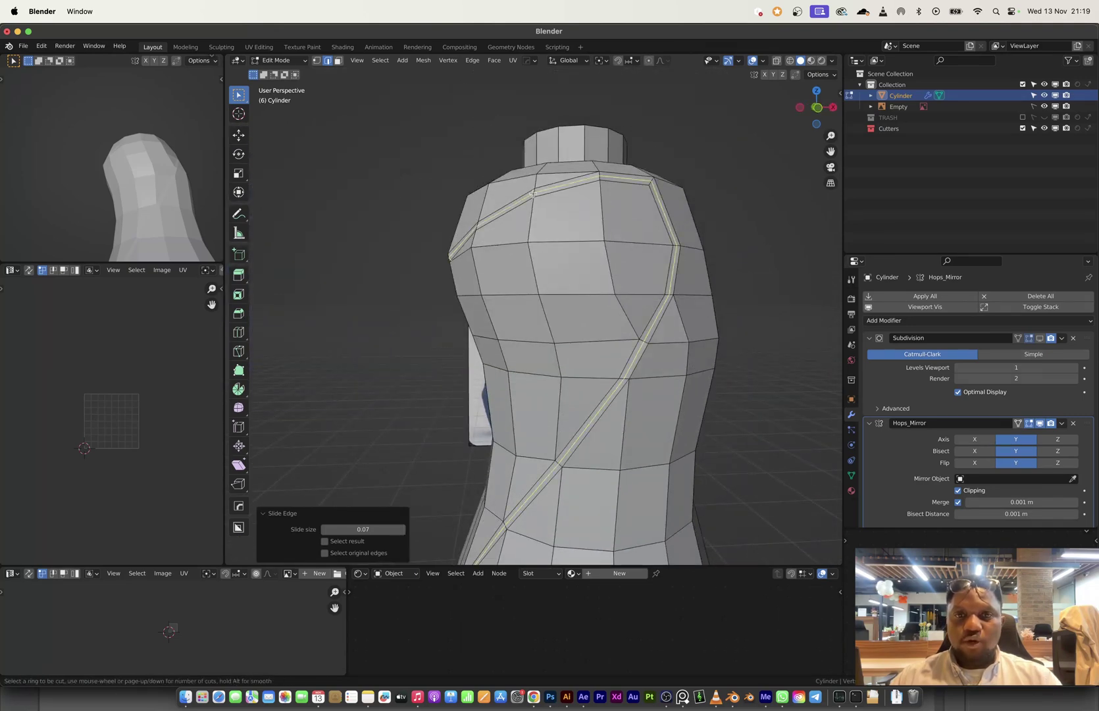
key(Escape)
middle_drag(572, 280, 600, 285)
middle_drag(577, 326, 599, 336)
click(828, 111)
key(alt+z)
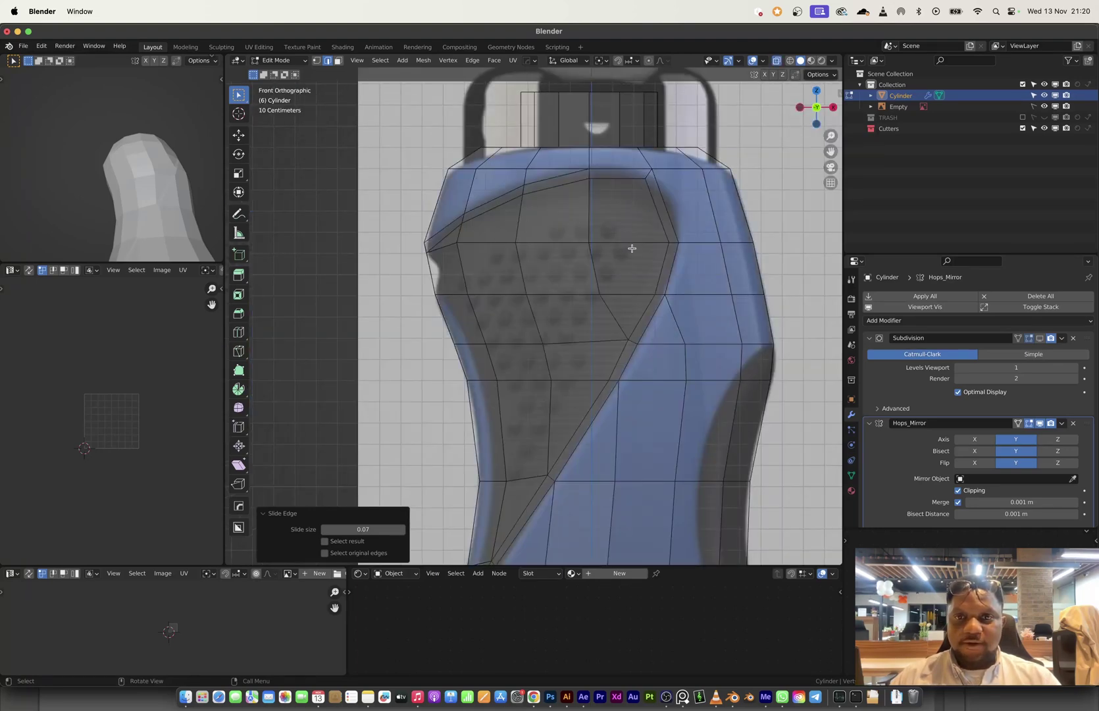
scroll(632, 248, down, 5)
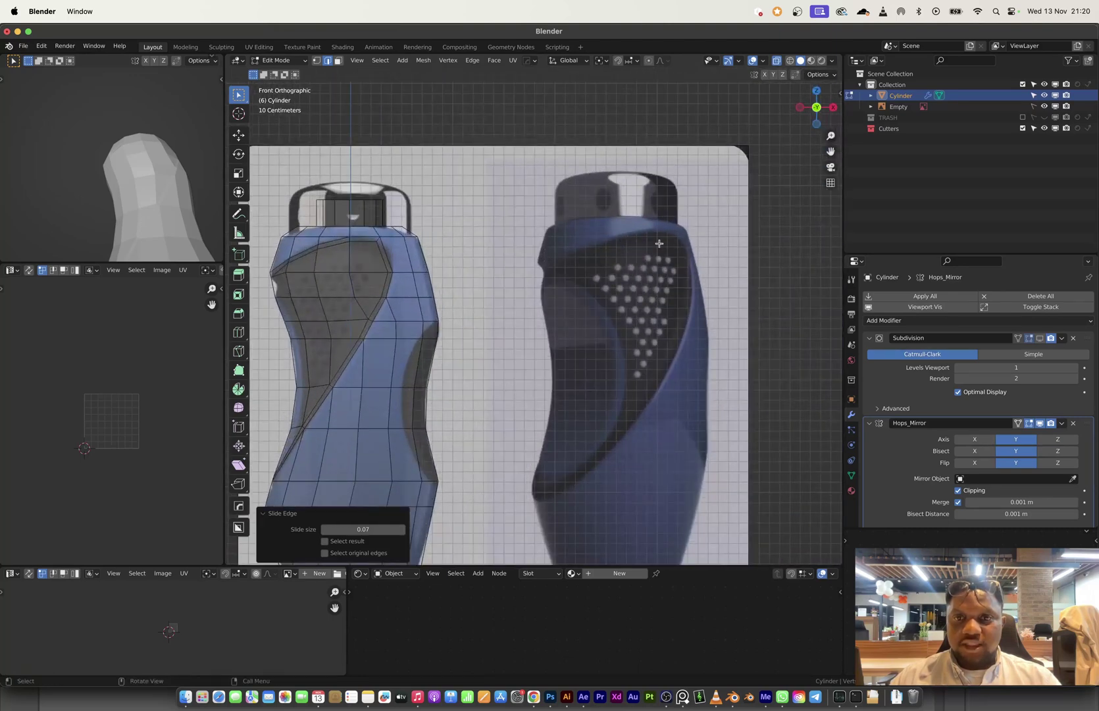
scroll(630, 343, down, 3)
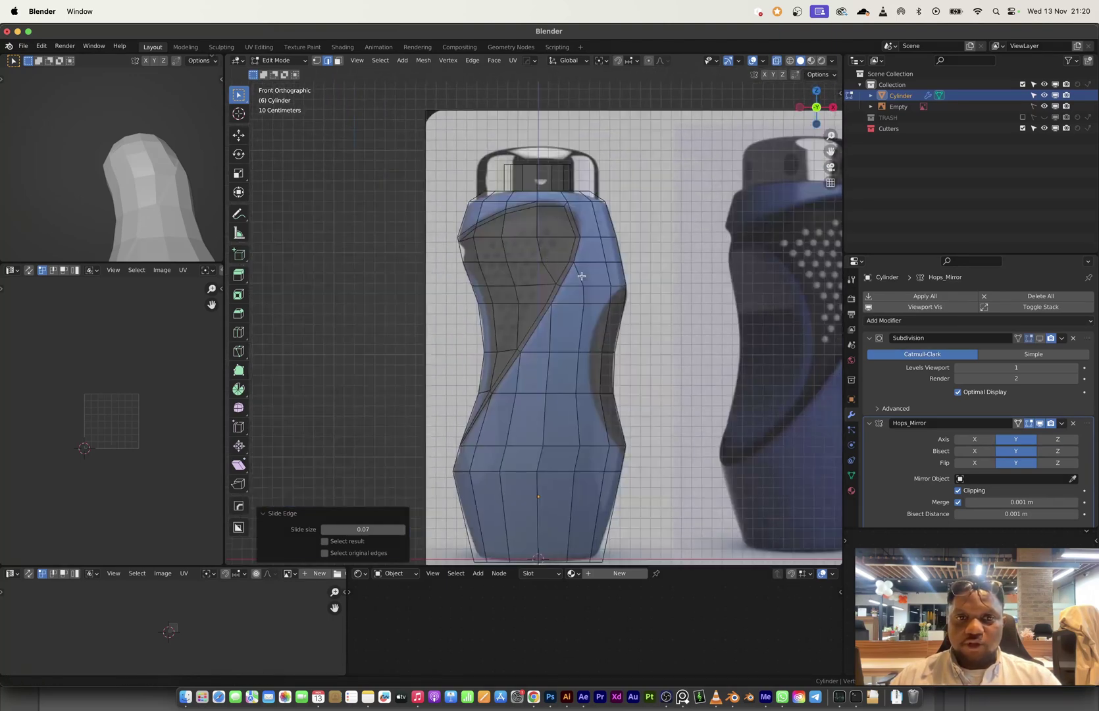
middle_drag(631, 343, 551, 257)
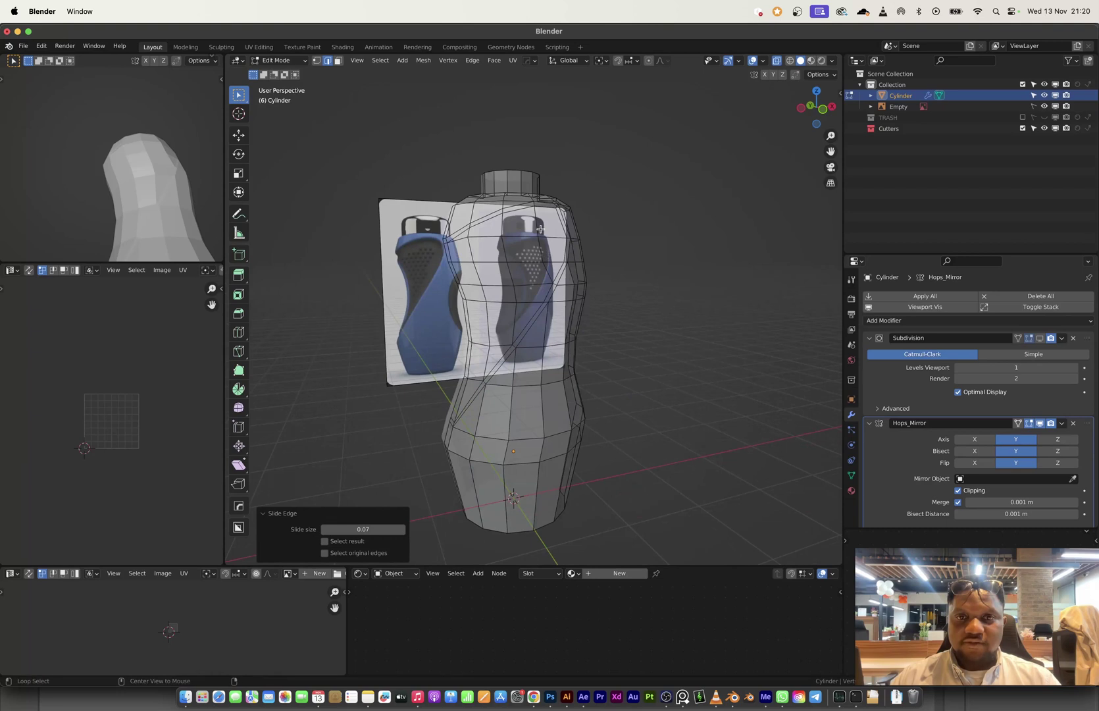
- Select the grip panel's upper front faces inside the narrow edge band, from the shoulder curve down to the start of the diagonal
key(alt+z)
scroll(549, 243, up, 2)
key(3)
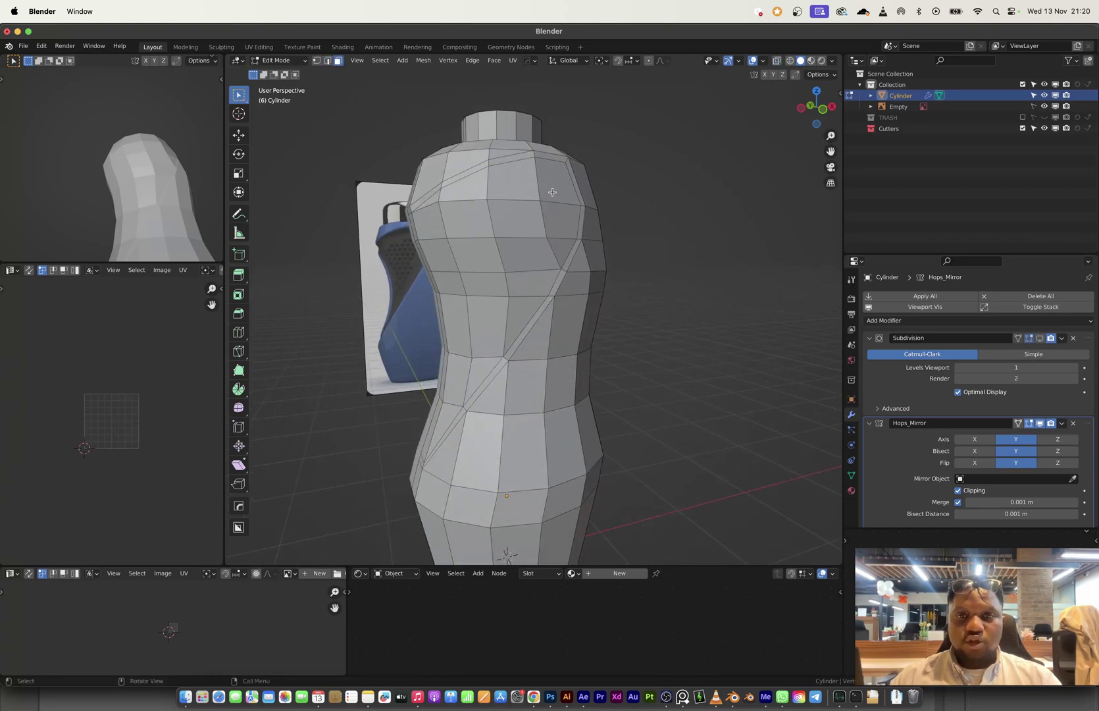
shift+click(558, 228)
shift+click(555, 252)
shift+click(531, 278)
shift+click(525, 254)
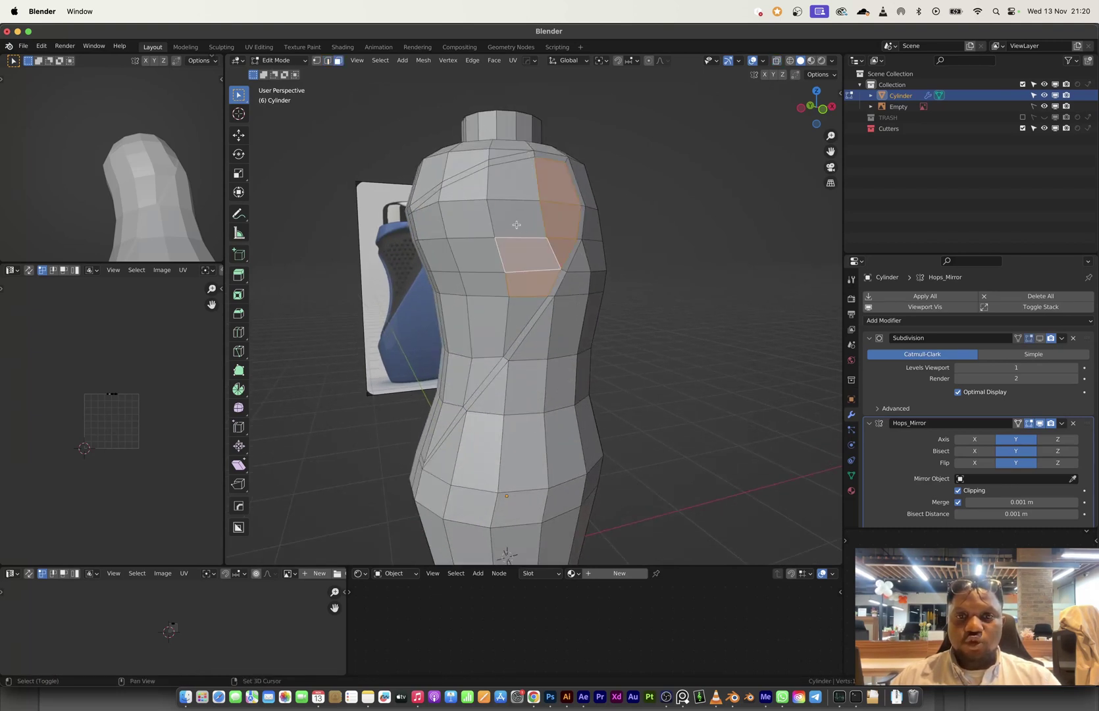
shift+click(513, 182)
shift+click(468, 191)
shift+click(514, 215)
shift+click(467, 222)
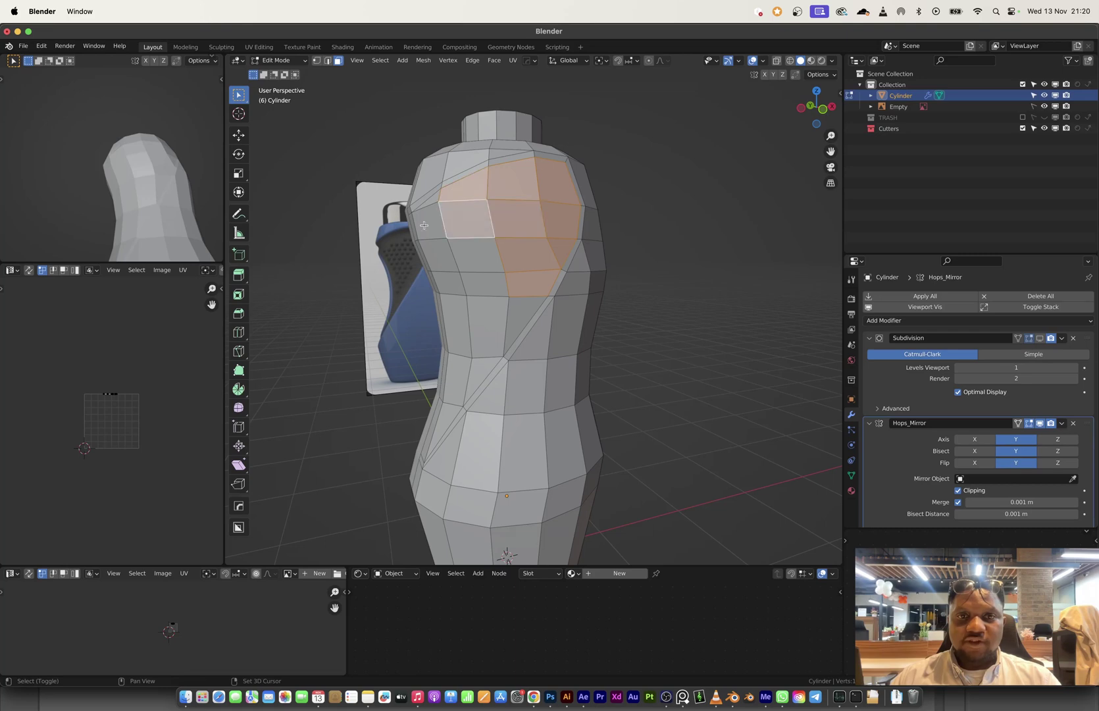
- Extend the face selection down to the grip panel's lower tip and across the narrow strip along the bottle's side
shift+click(425, 225)
ctrl+click(442, 263)
ctrl+click(476, 281)
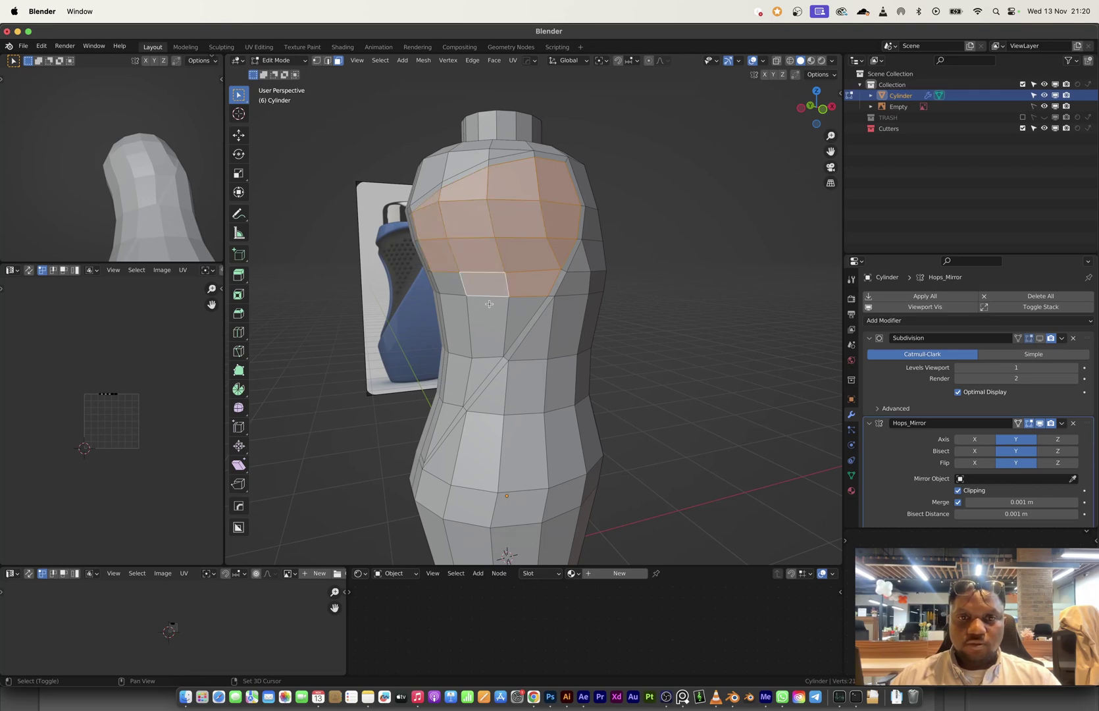
ctrl+click(514, 316)
middle_drag(514, 316, 535, 390)
ctrl+click(535, 390)
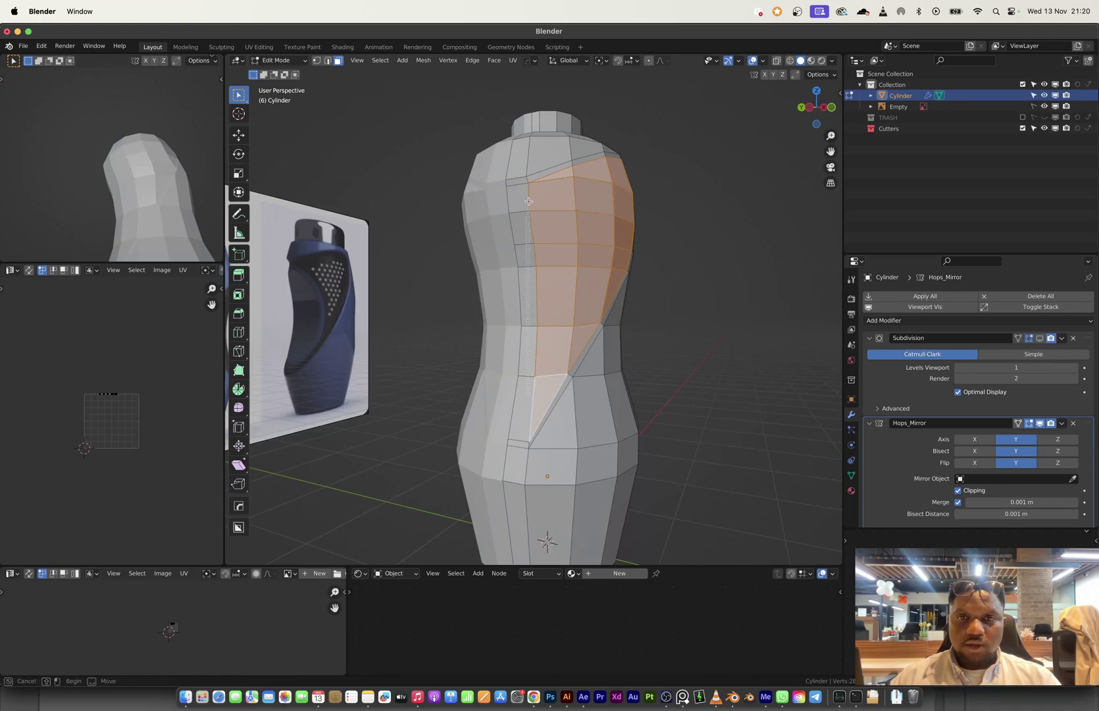
shift+drag(528, 202, 530, 200)
middle_drag(530, 203, 537, 343)
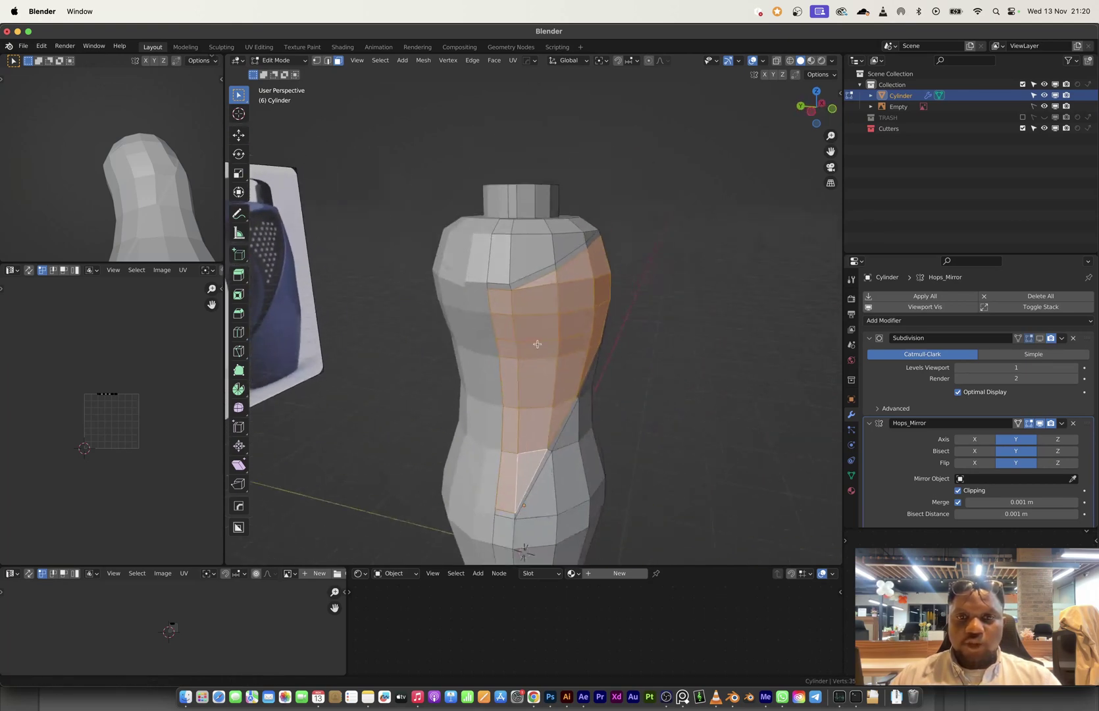
- Extrude the selected grip panel faces inward along their normals by about 0.0076 m
scroll(537, 344, up, 10)
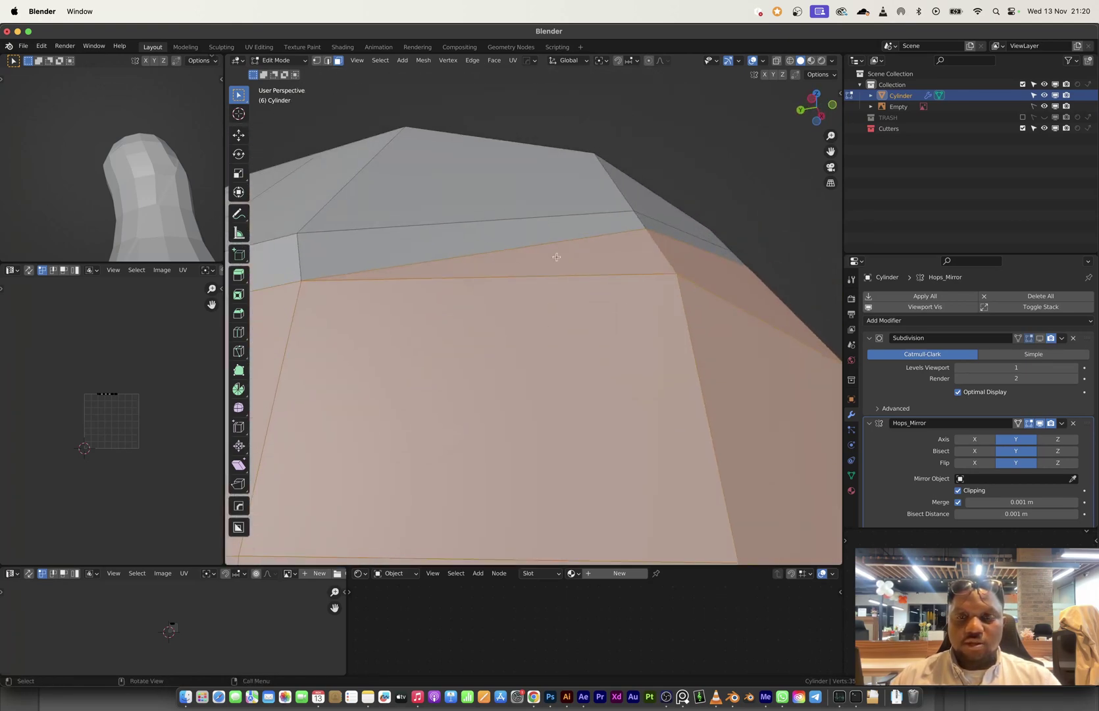
scroll(557, 257, up, 2)
middle_drag(608, 257, 579, 268)
key(alt+e)
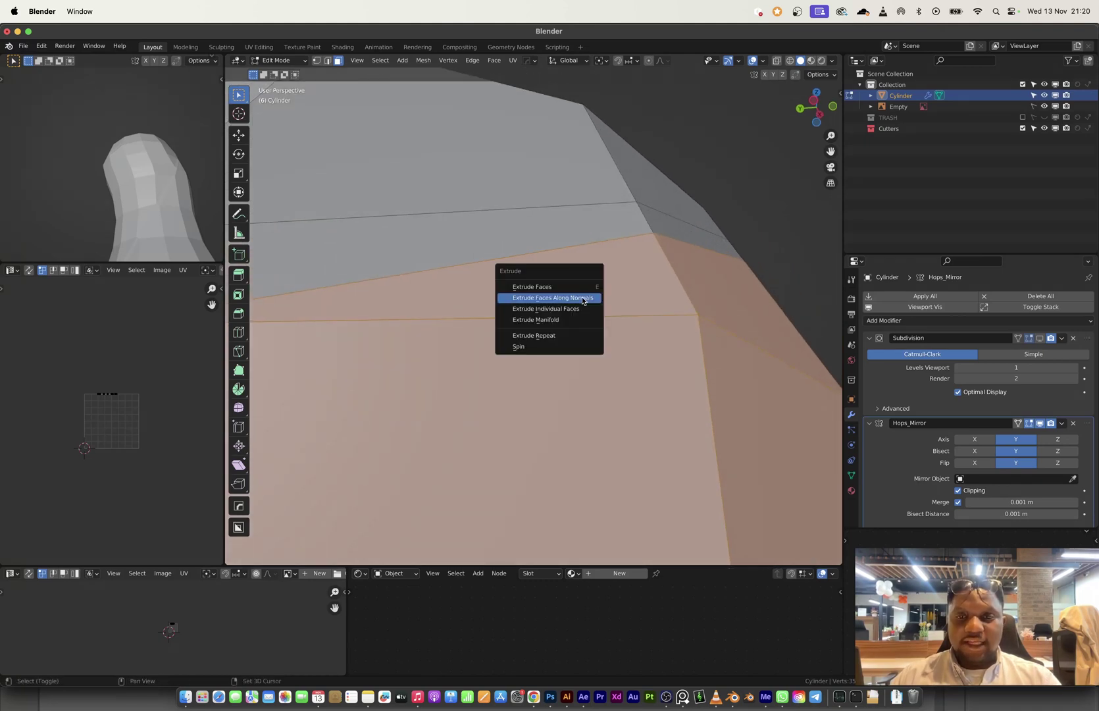
click(582, 300)
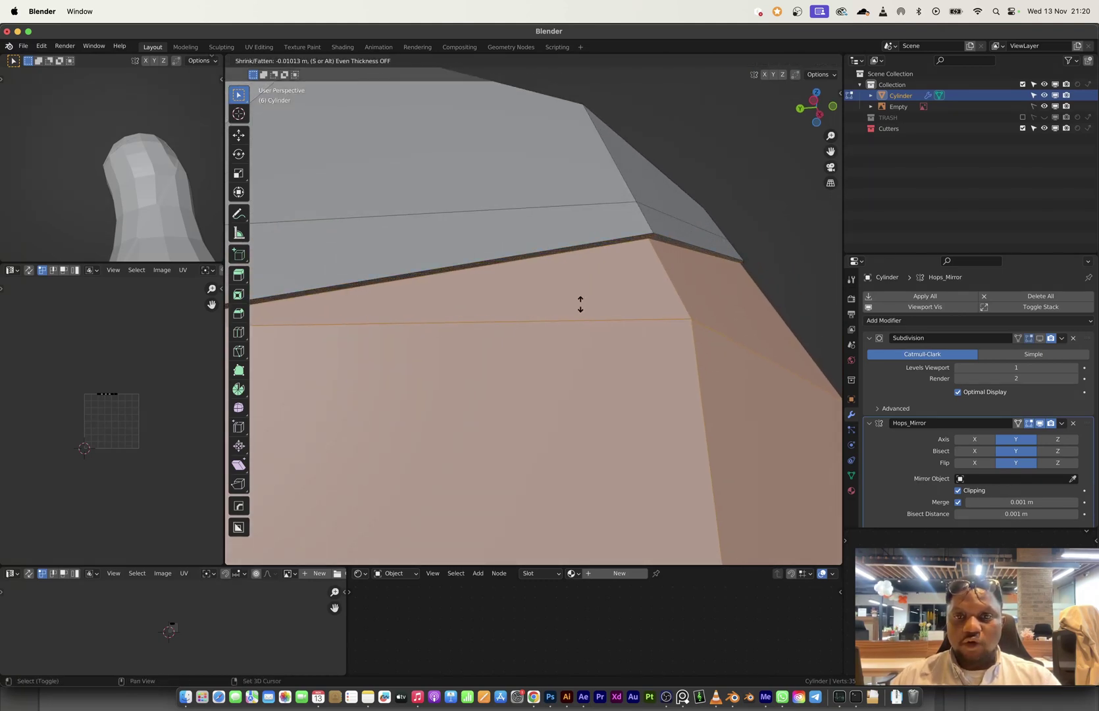
click(582, 301)
middle_drag(602, 288, 577, 398)
middle_drag(621, 353, 582, 417)
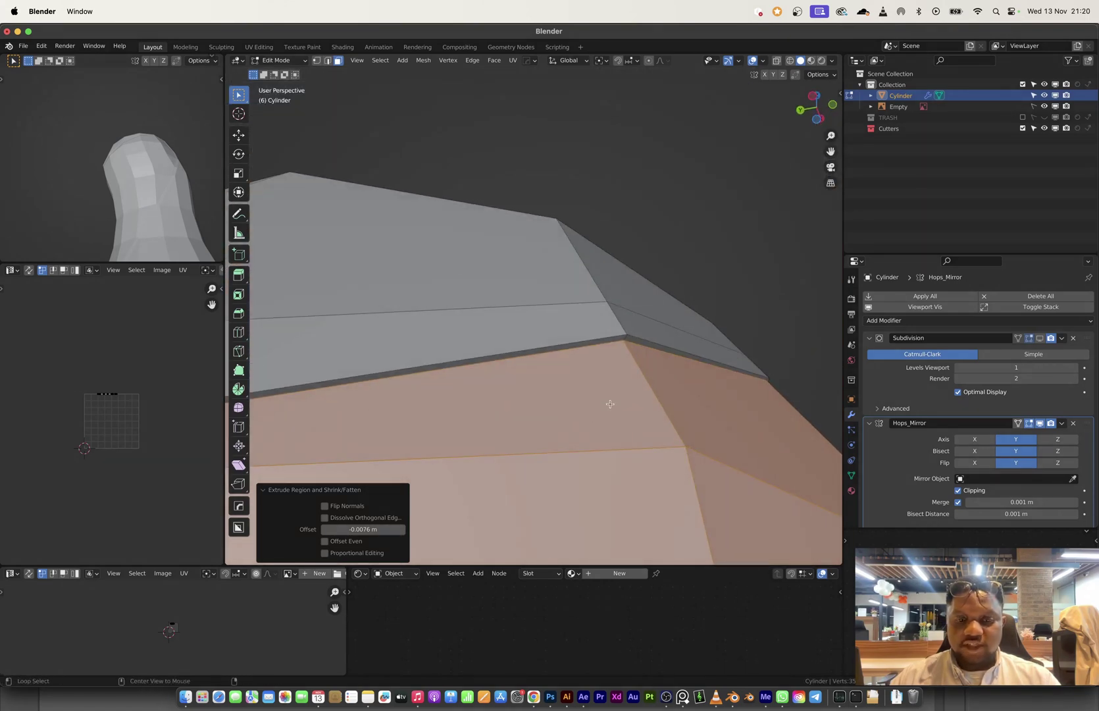
- Extrude the grip panel faces further inward along their normals by about 0.0613 m to form the recess depth
key(alt+e)
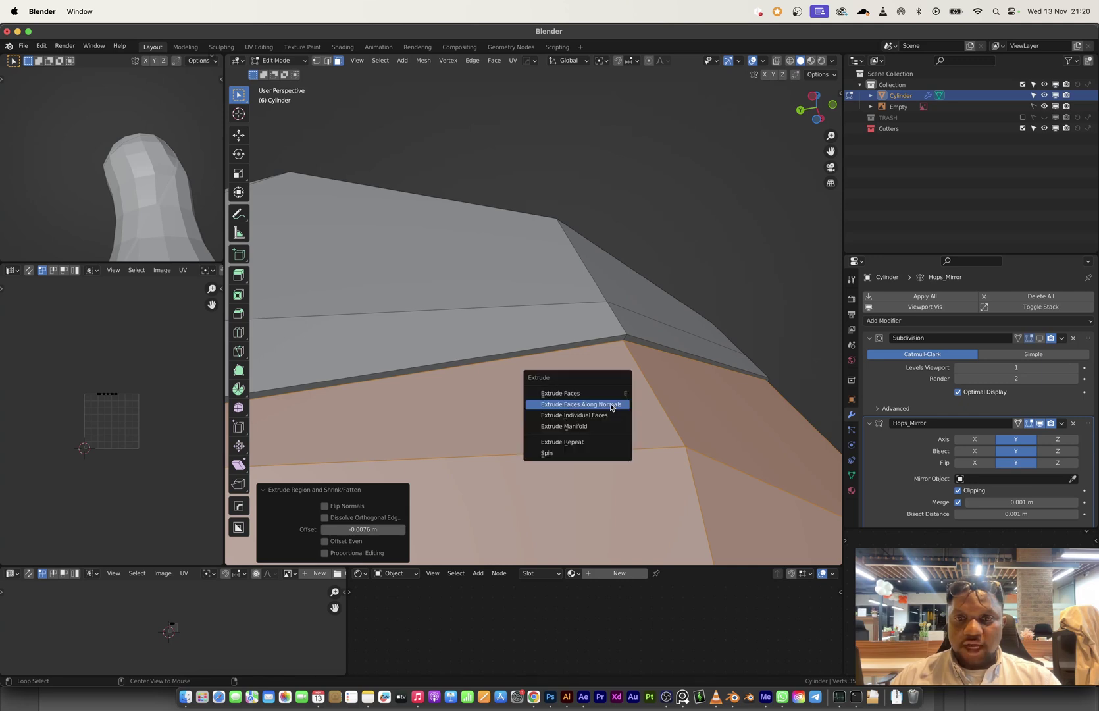
click(610, 403)
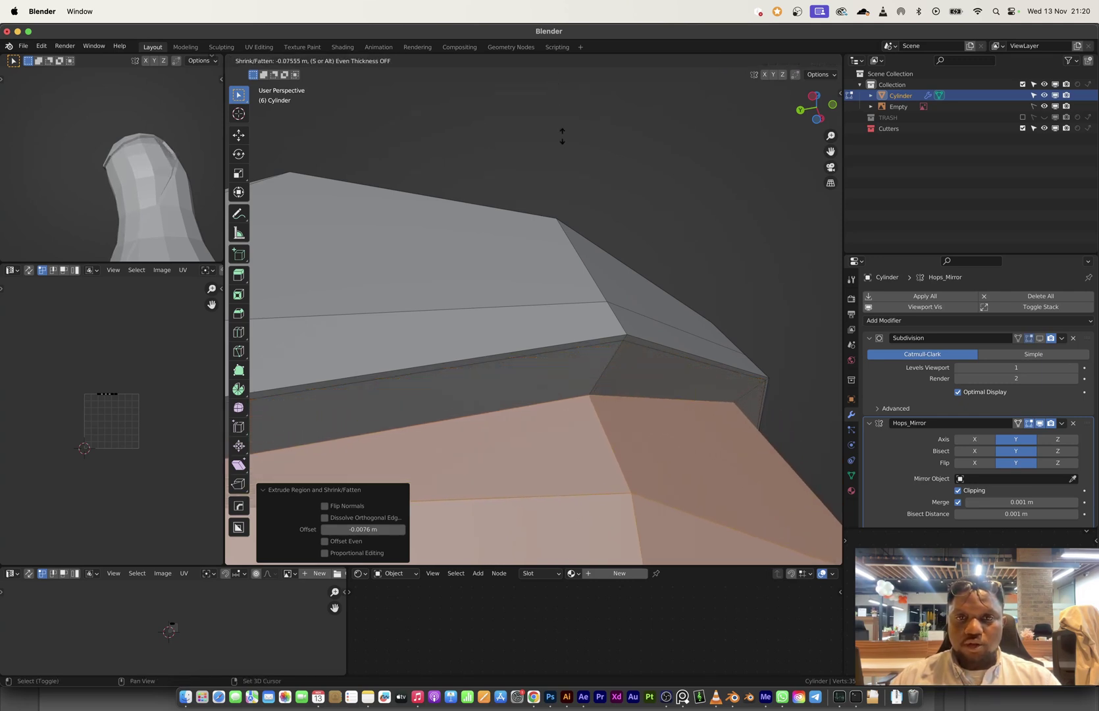
click(630, 232)
middle_drag(630, 231, 648, 311)
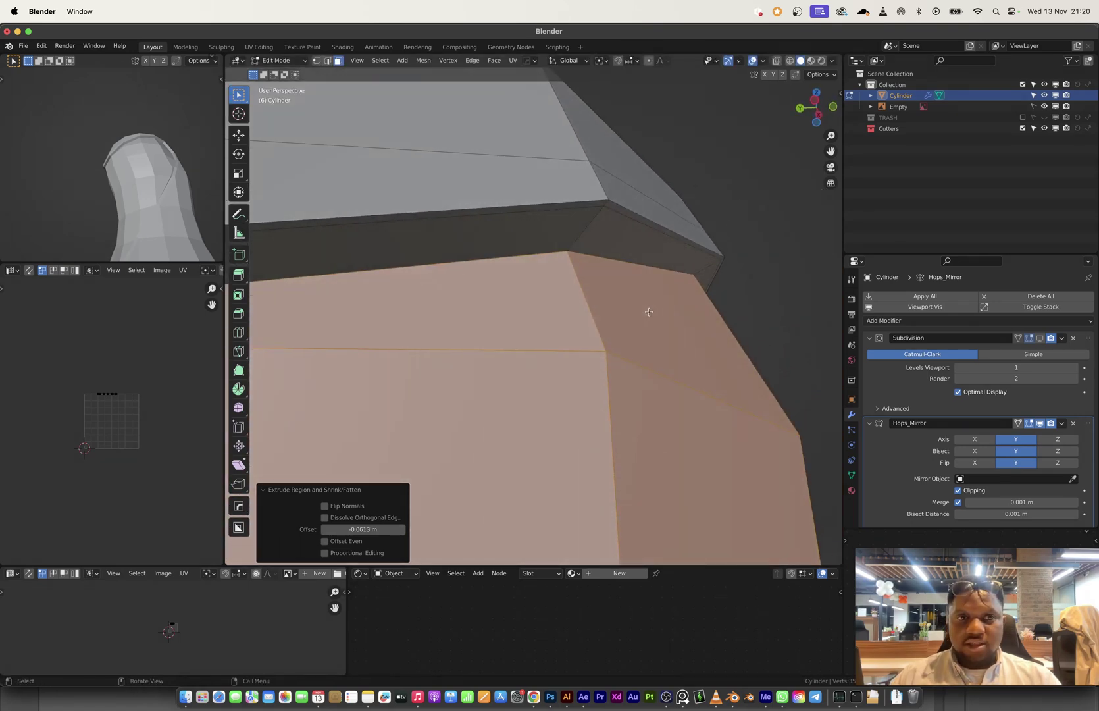
- Extrude the grip panel faces inward along their normals once more by about 0.0233 m
key(alt+e)
click(613, 308)
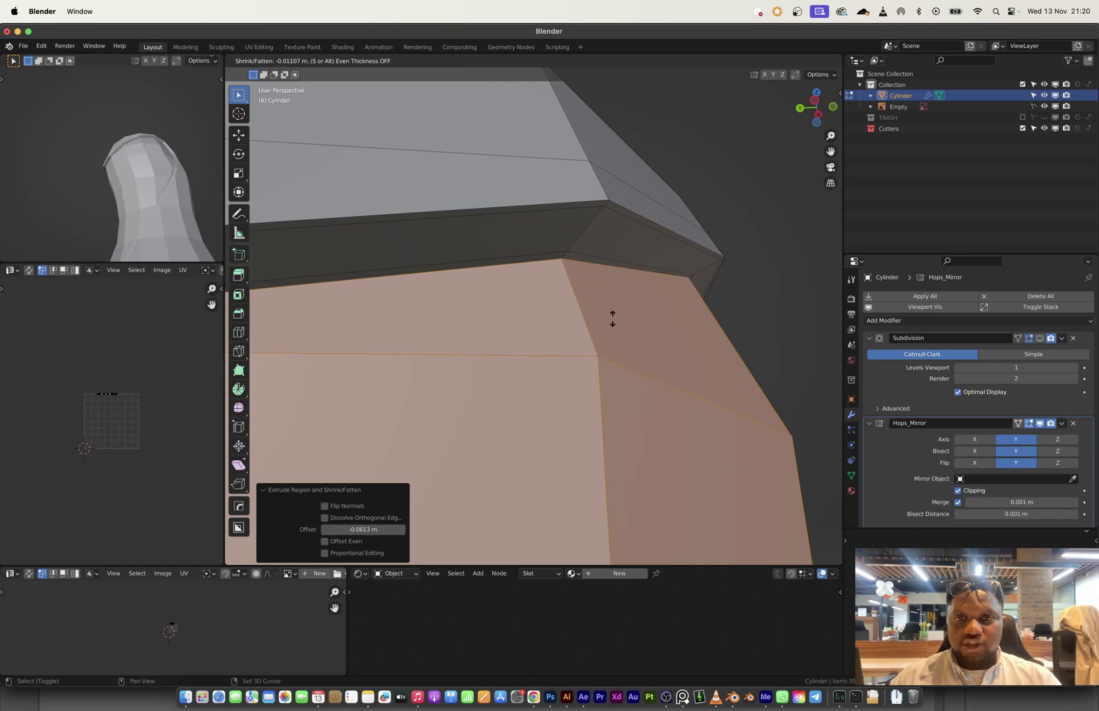
click(610, 328)
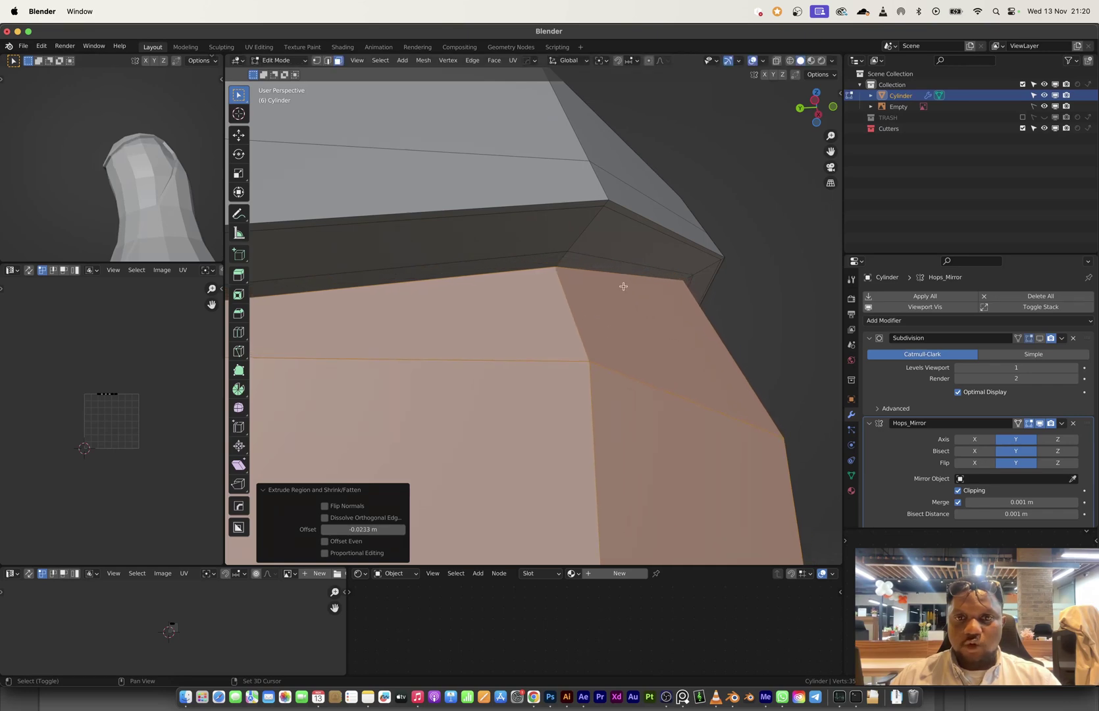
- Examine the recessed grip panel around the bottle's side and front, then against the front reference
key(Tab)
middle_drag(624, 287, 496, 404)
scroll(646, 310, down, 8)
key(Tab)
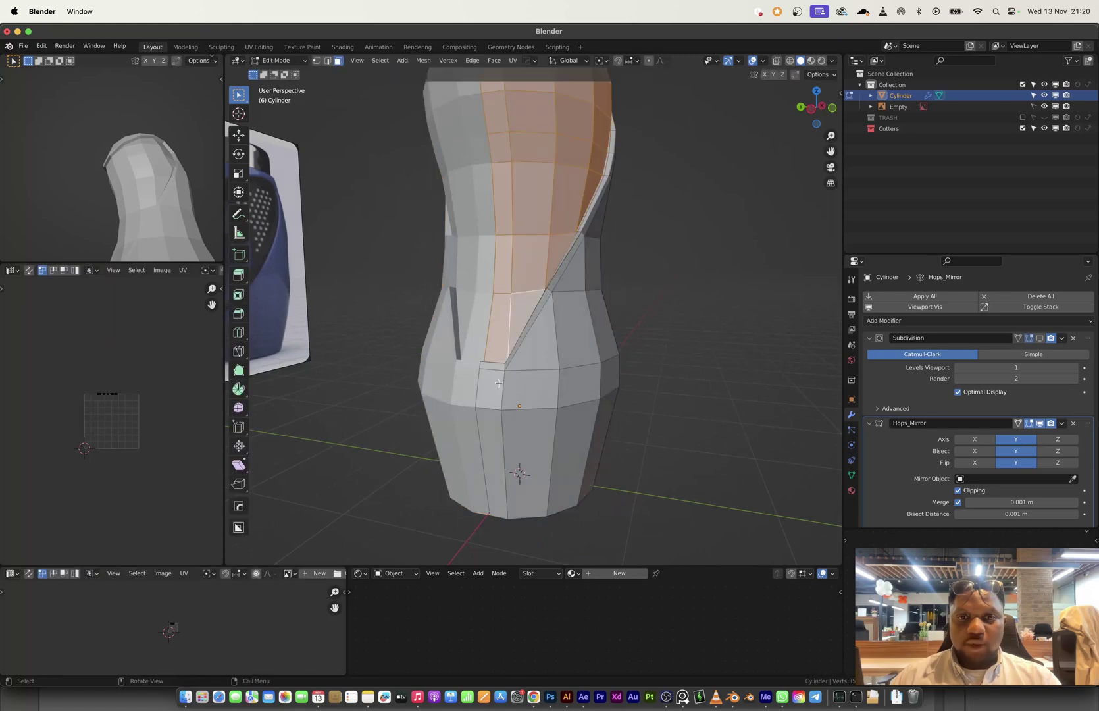
middle_drag(550, 336, 491, 333)
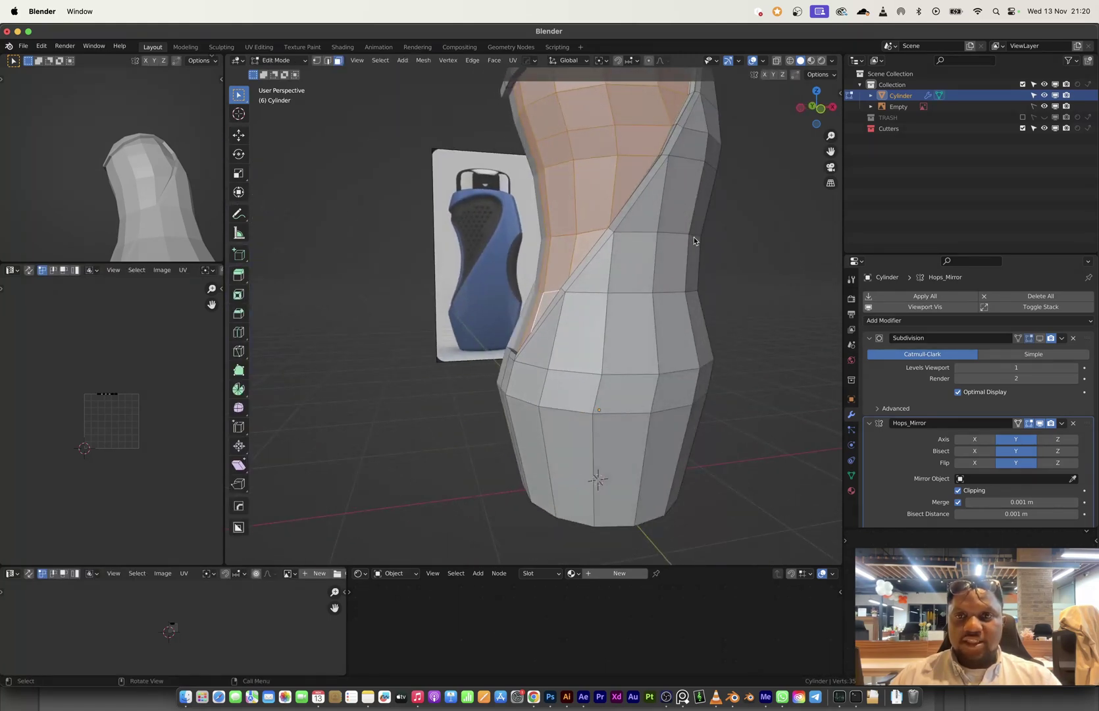
key(Tab)
scroll(685, 244, down, 3)
shift+middle_drag(627, 264, 599, 246)
scroll(598, 245, up, 4)
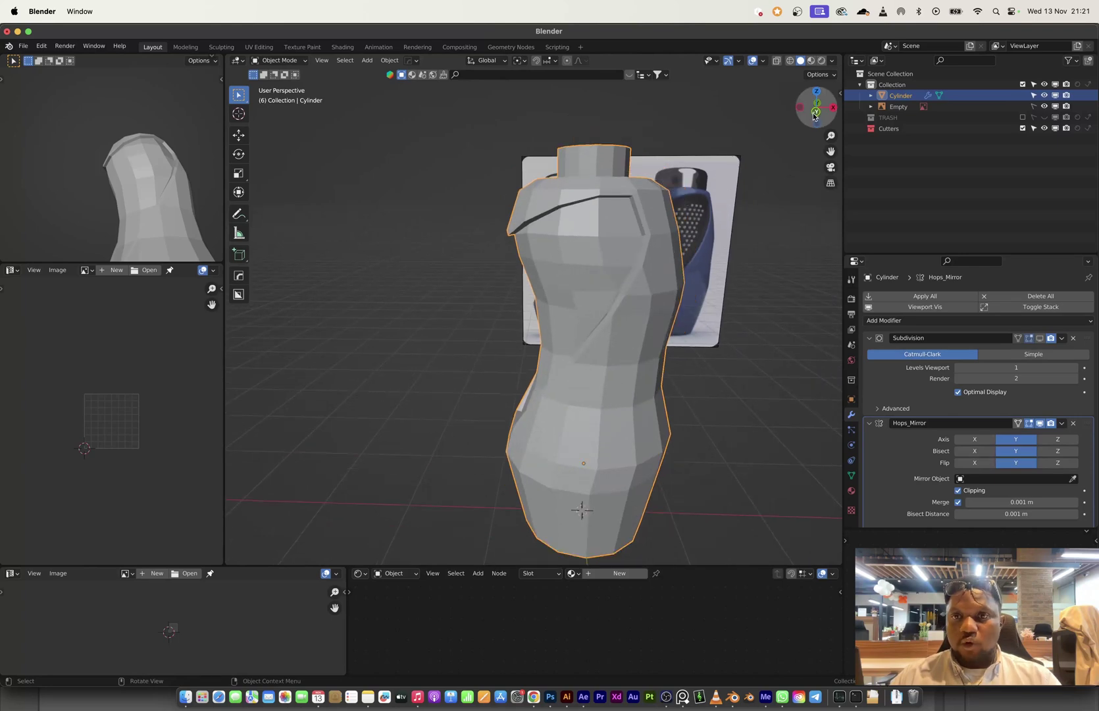
key(1)
scroll(648, 240, up, 2)
shift+middle_drag(649, 244, 602, 221)
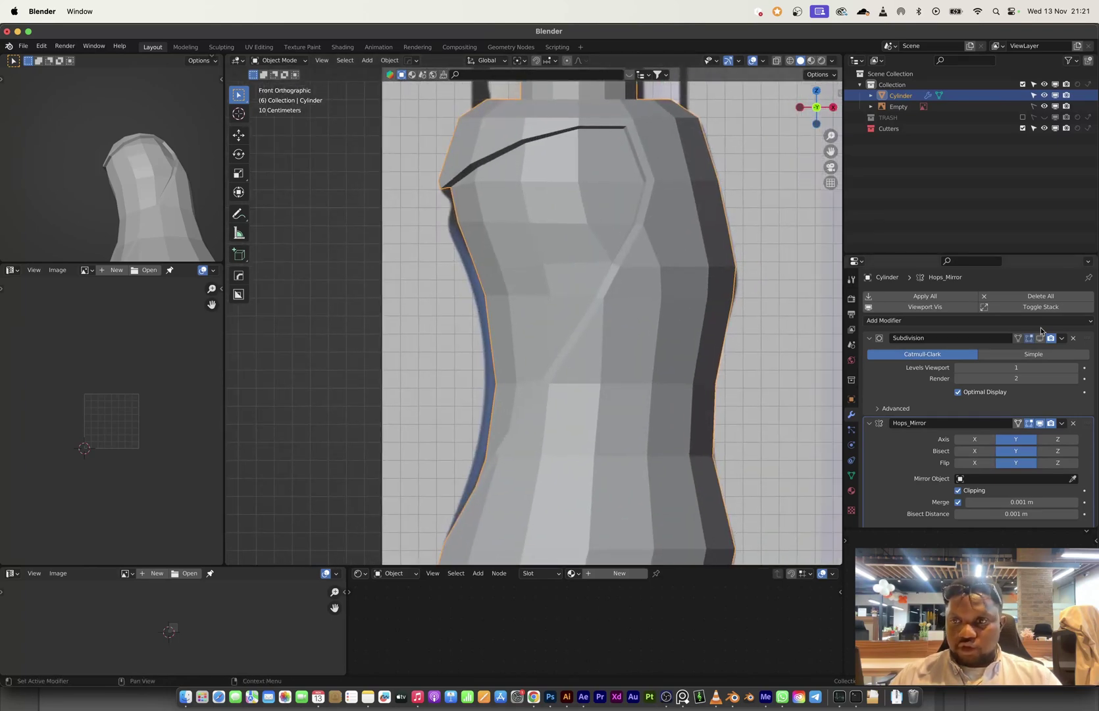
- Display the Subdivision modifier in the viewport and shade the bottle smooth
scroll(665, 307, down, 3)
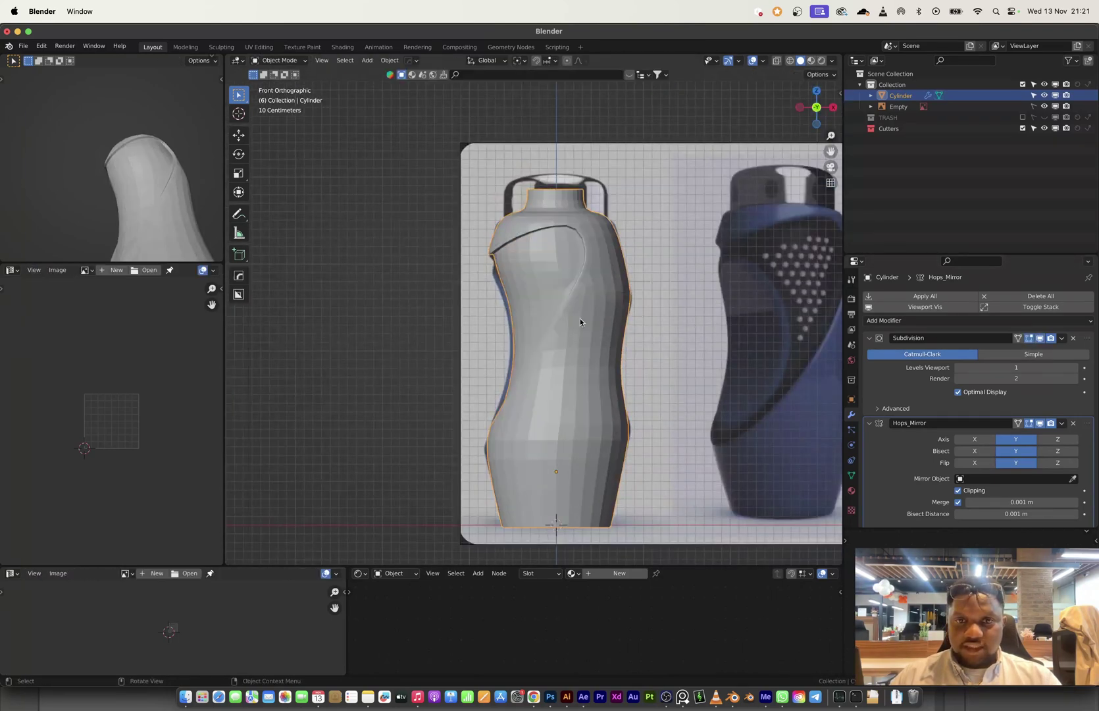
right_click(580, 322)
middle_drag(580, 322, 691, 235)
scroll(691, 234, up, 3)
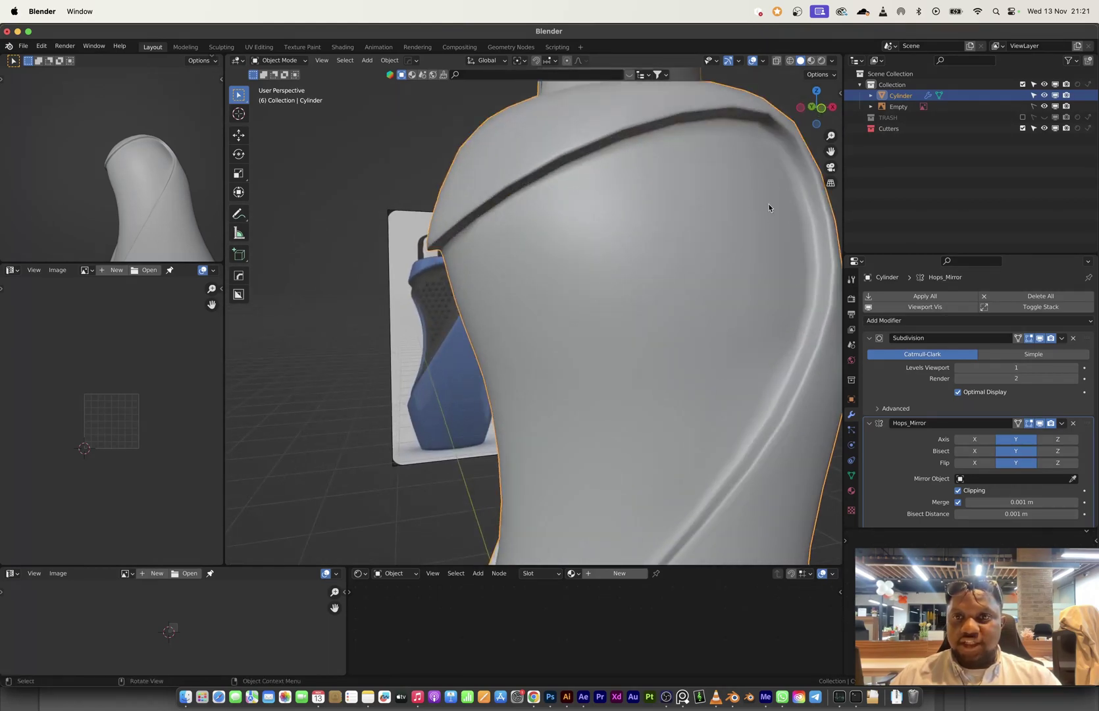
- Inset the recessed grip panel faces slightly to tighten the inner edge of the groove
shift+middle_drag(769, 209, 657, 288)
key(Tab)
scroll(648, 226, down, 3)
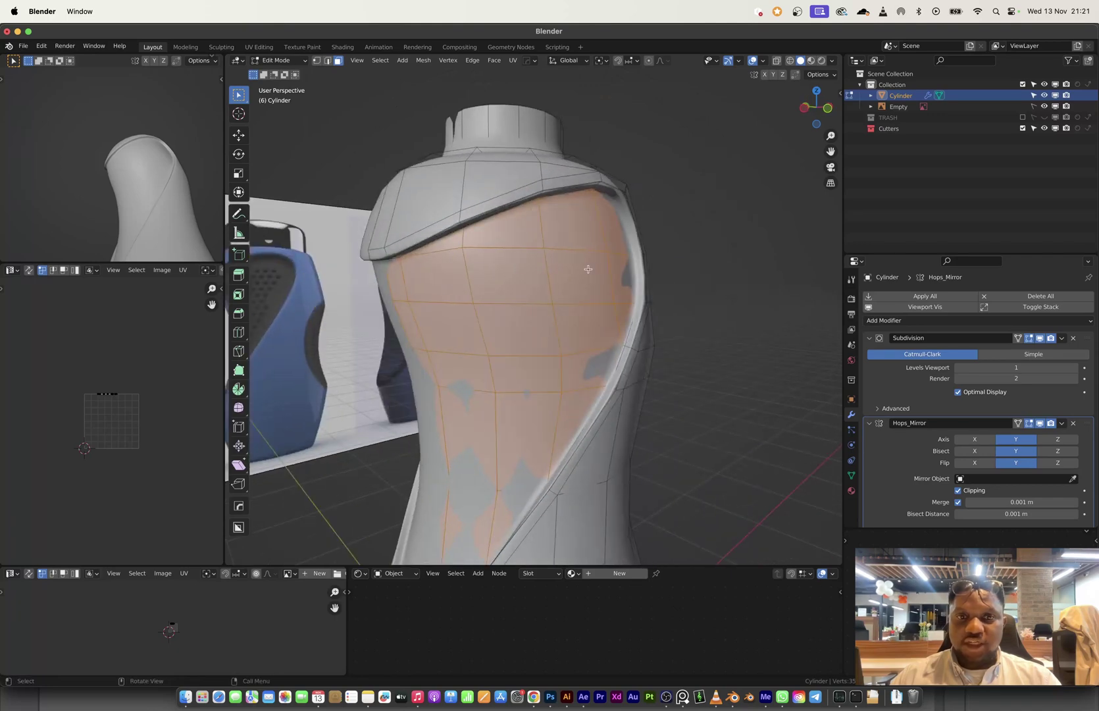
scroll(587, 269, up, 5)
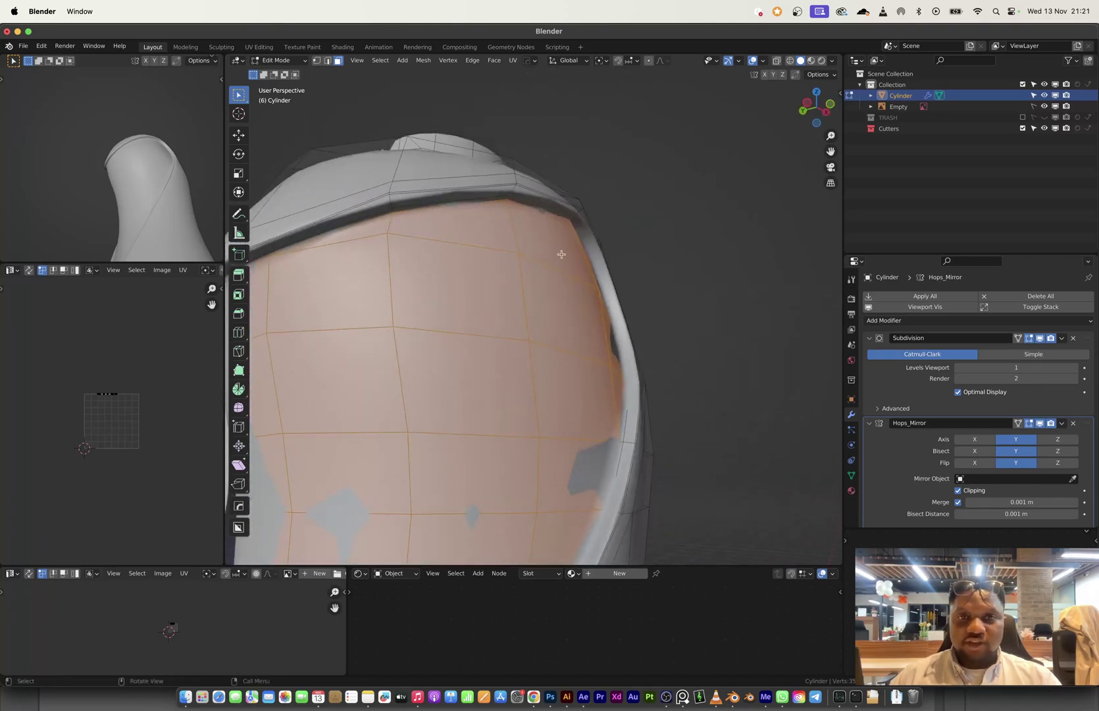
middle_drag(561, 254, 547, 341)
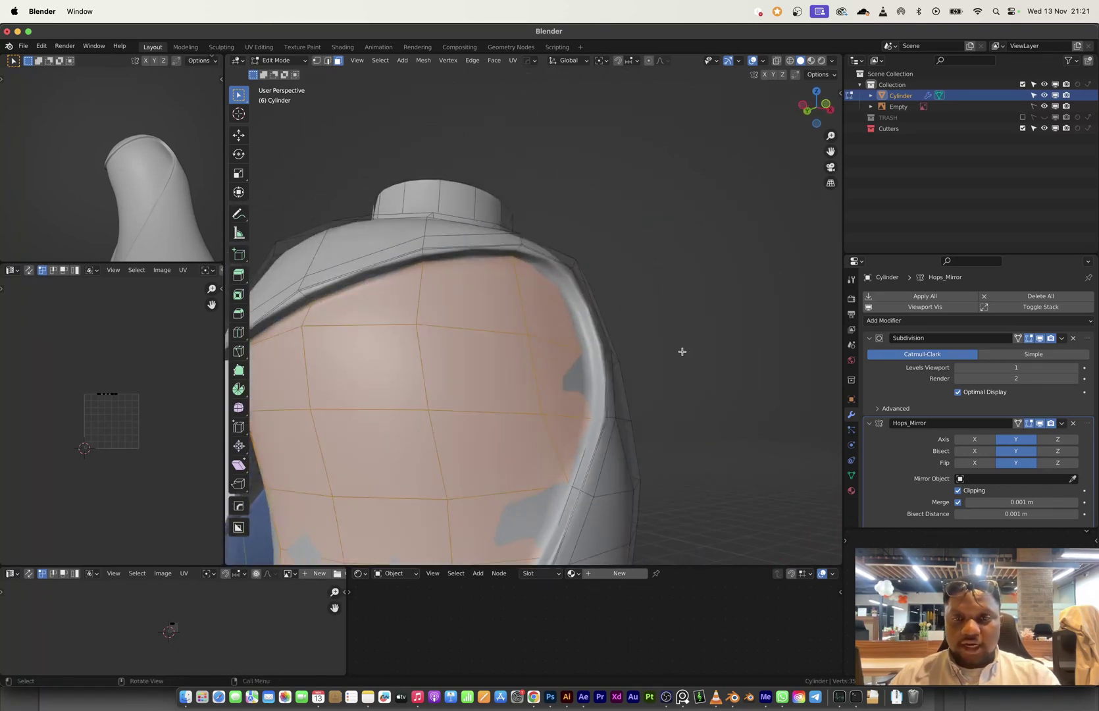
middle_drag(682, 352, 653, 356)
key(i)
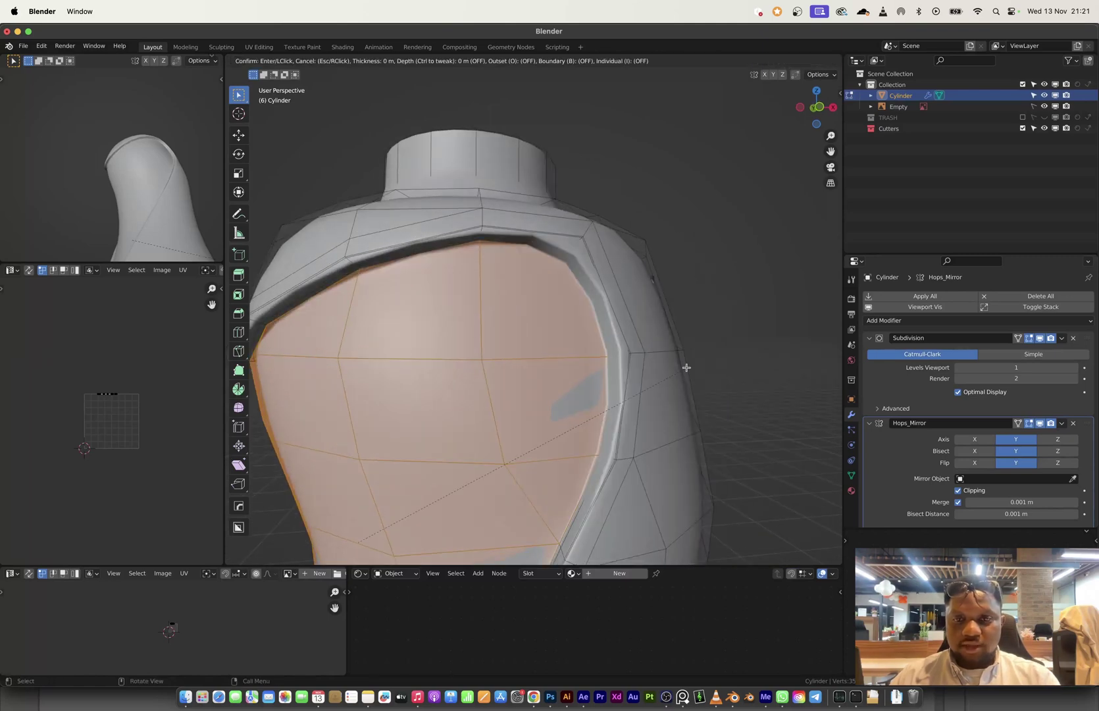
click(638, 374)
key(Tab)
scroll(619, 398, down, 2)
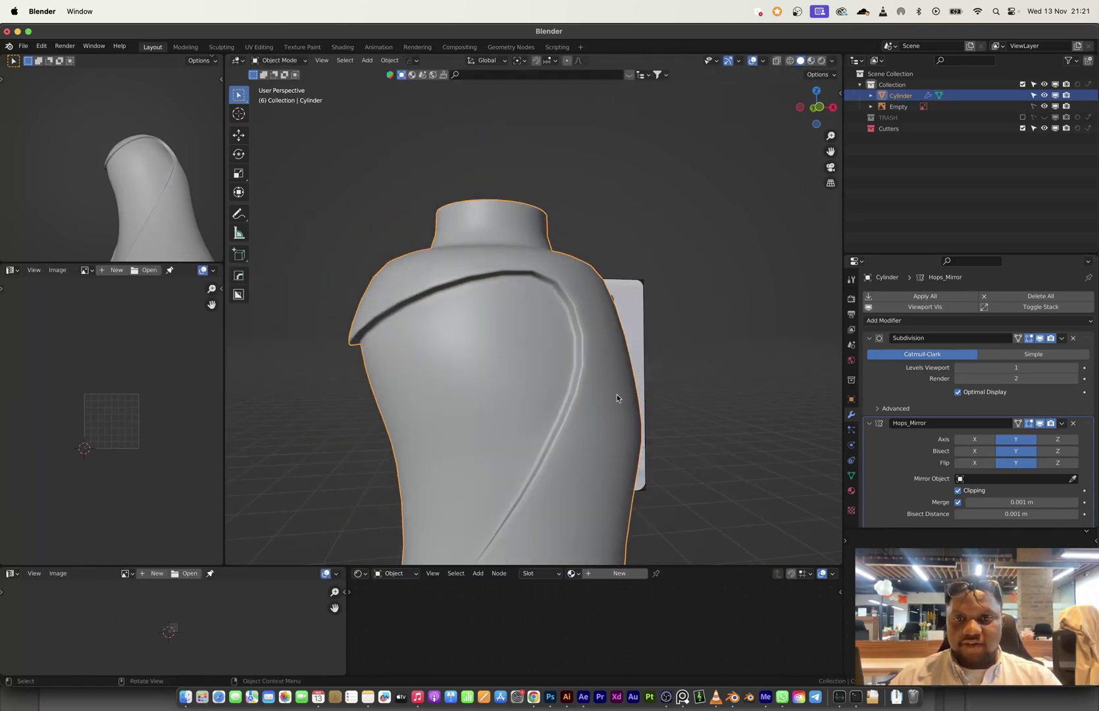
- Move the Hops_Mirror modifier above Subdivision in the stack and collapse both modifiers
middle_drag(619, 398, 610, 338)
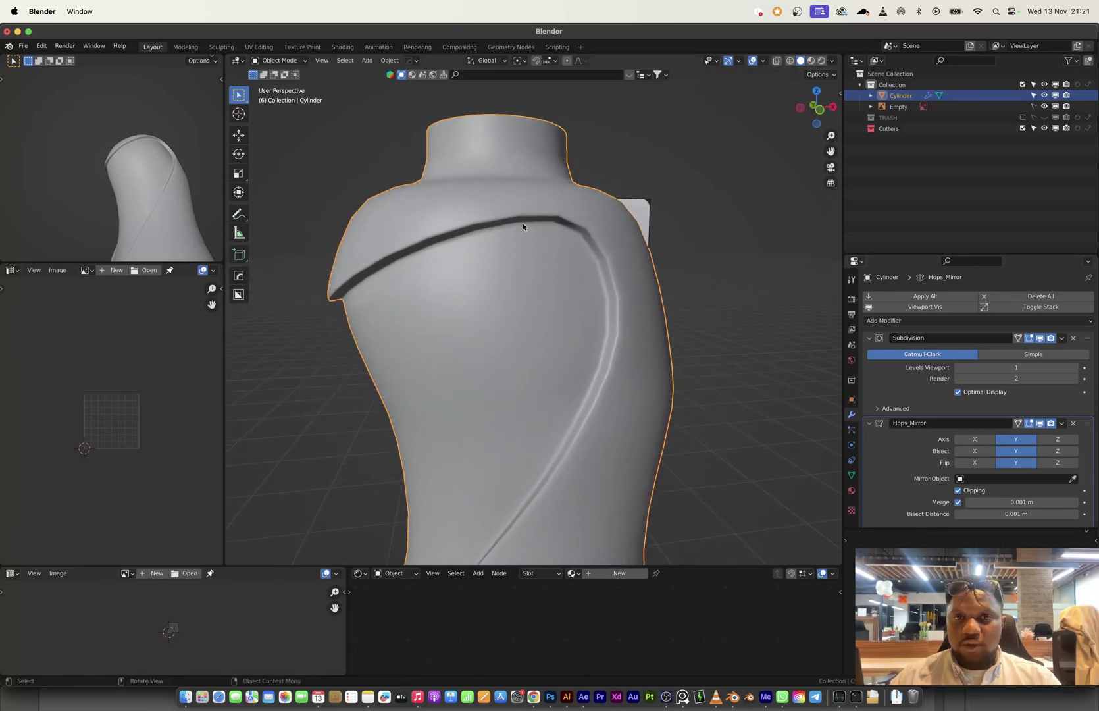
mouse_move(524, 227)
middle_down()
mouse_move(509, 219)
mouse_move(594, 255)
mouse_move(512, 221)
middle_up()
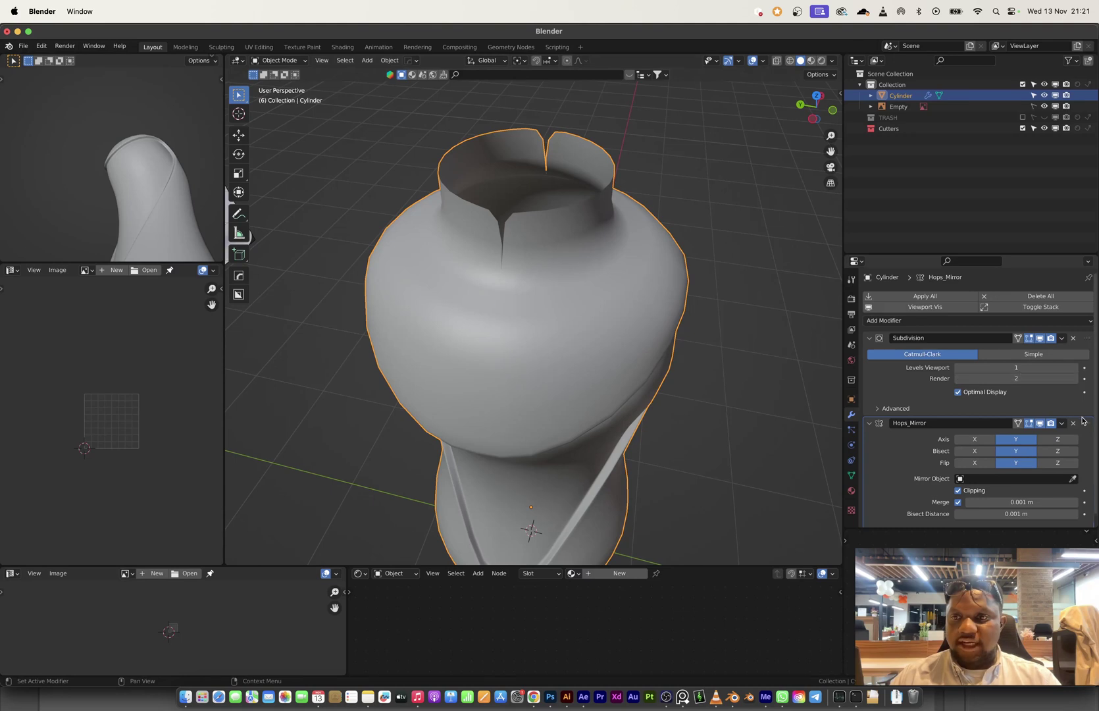
drag(1087, 426, 1083, 332)
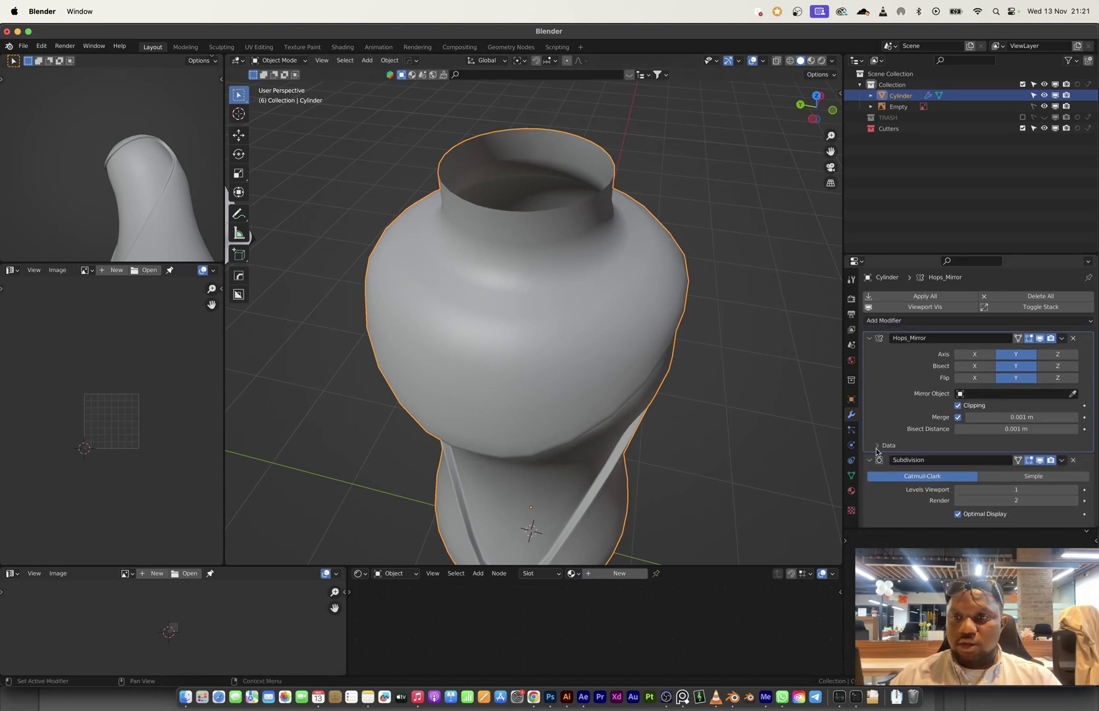
click(873, 338)
click(869, 353)
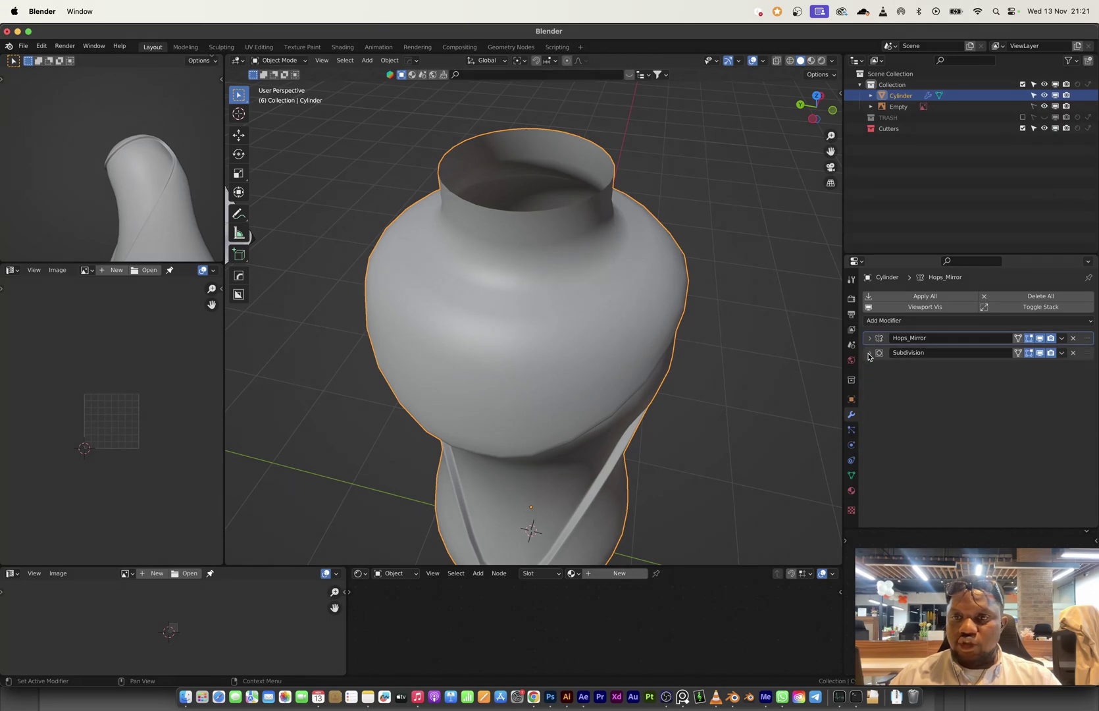
- Set the Subdivision modifier's viewport level to 2 to examine the grip panel's groove in front view
middle_drag(526, 248, 697, 276)
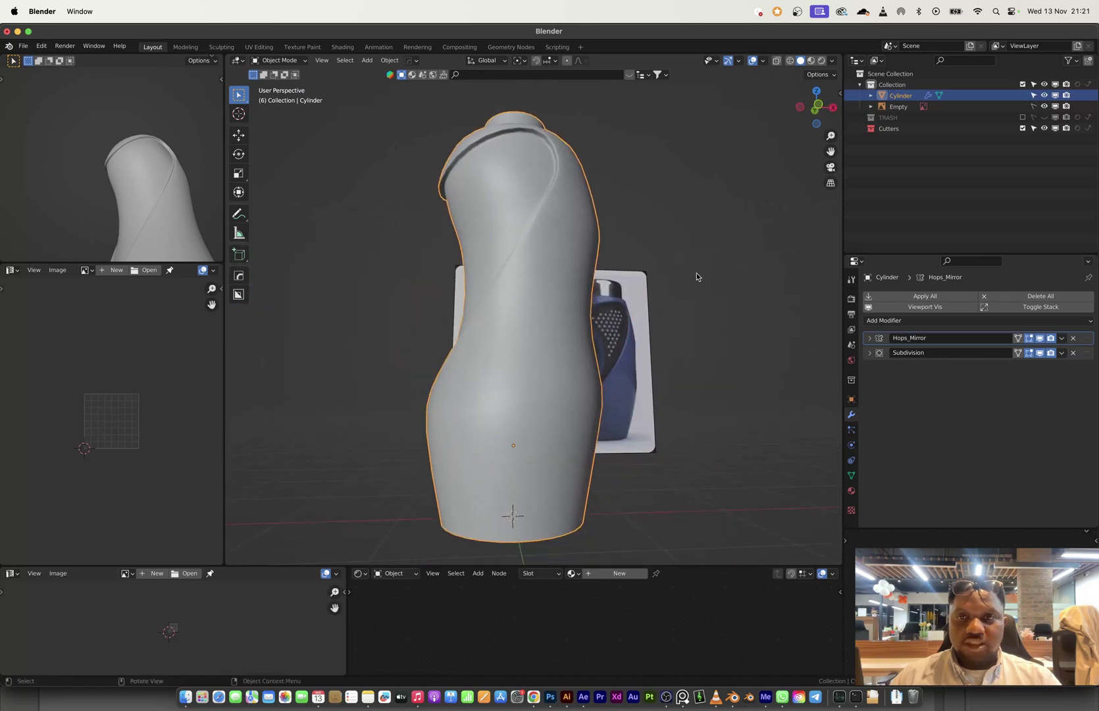
click(819, 105)
scroll(564, 214, up, 4)
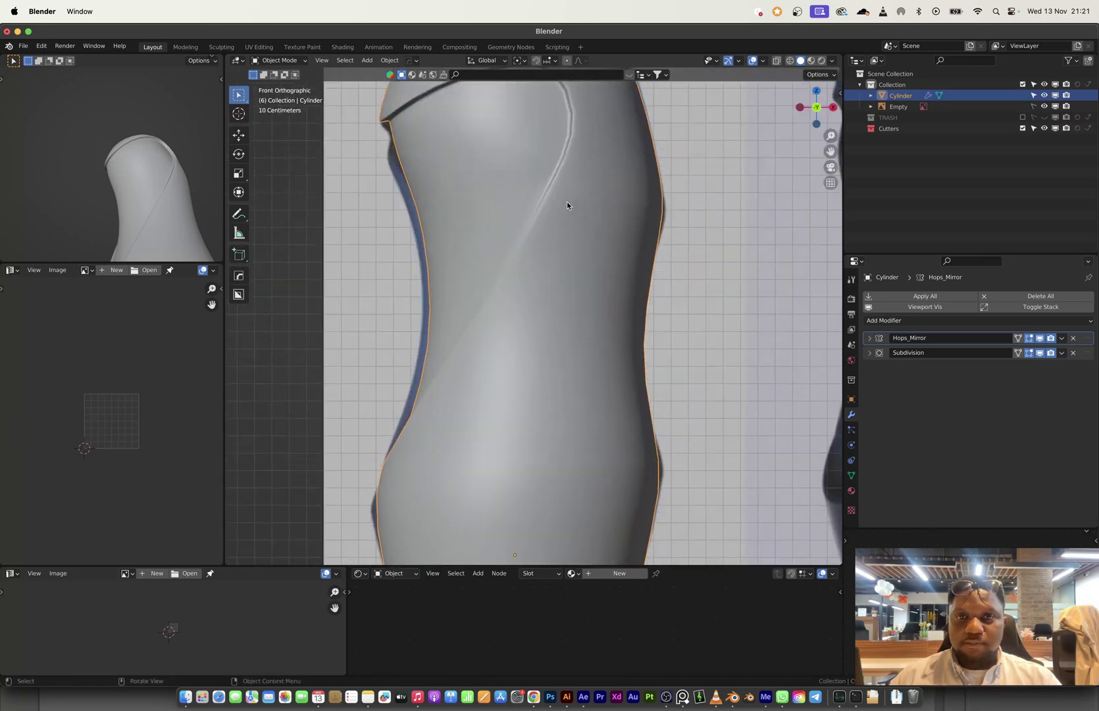
shift+scroll(583, 183, up, 5)
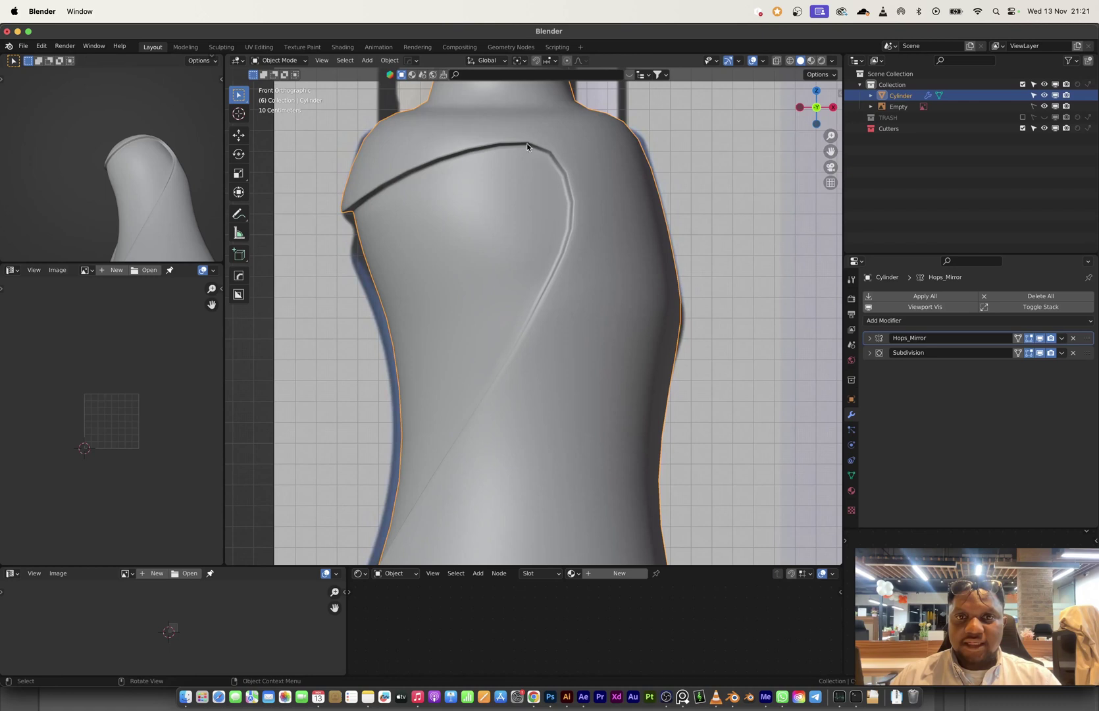
scroll(552, 234, up, 3)
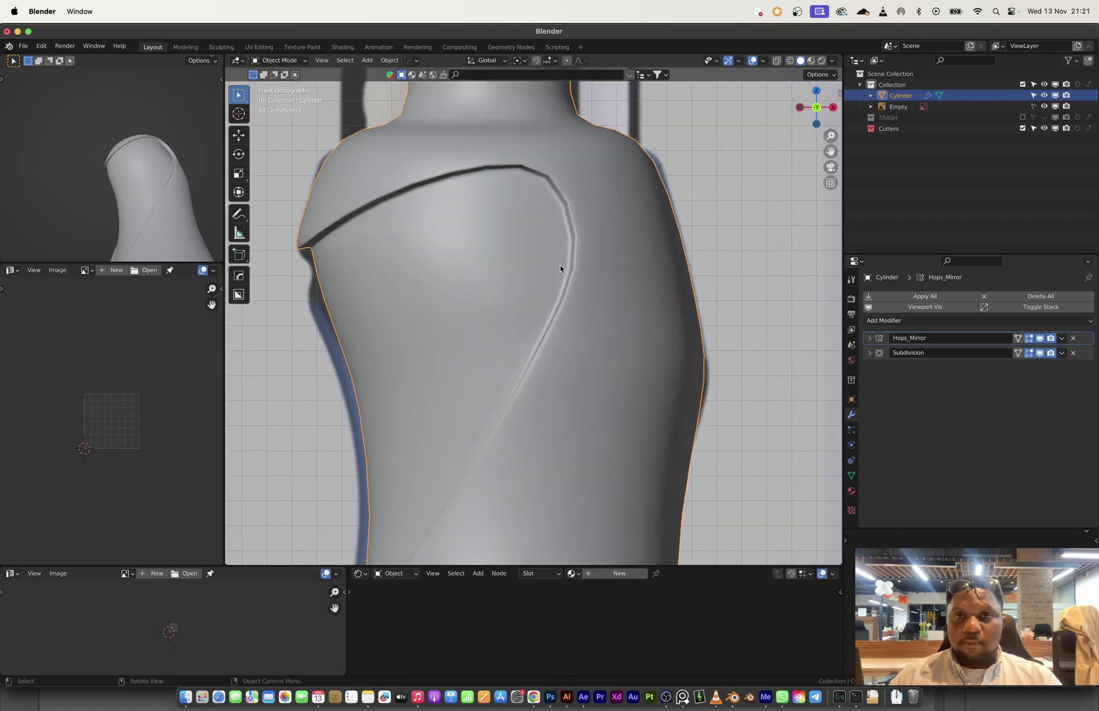
click(868, 353)
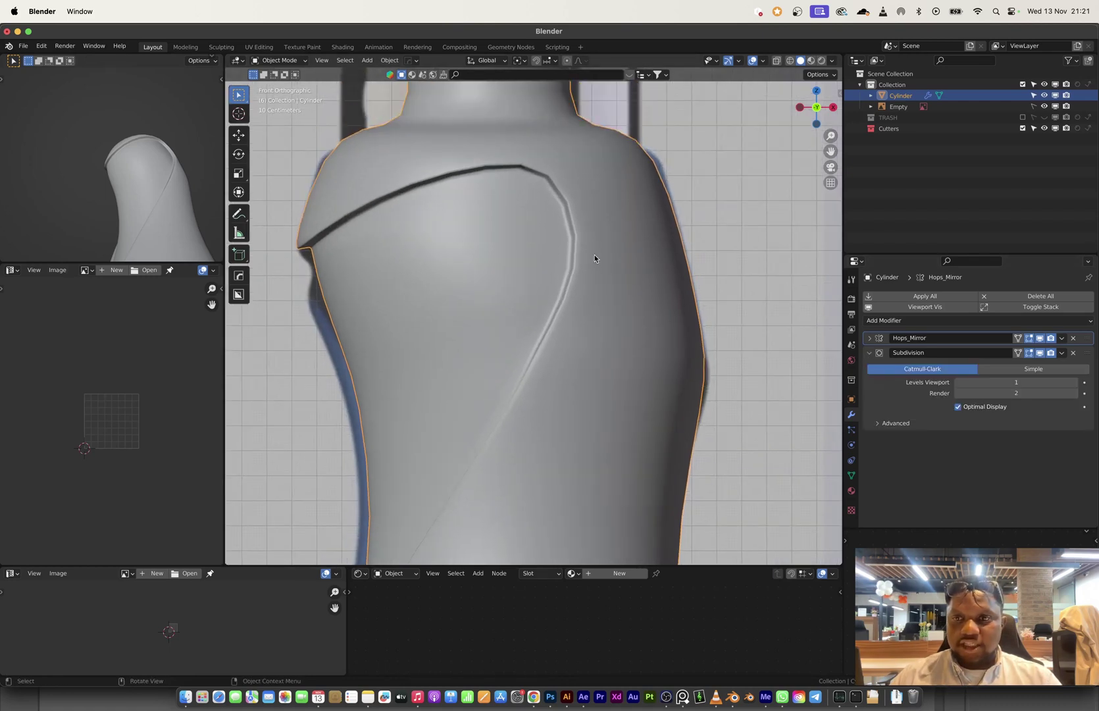
click(1074, 382)
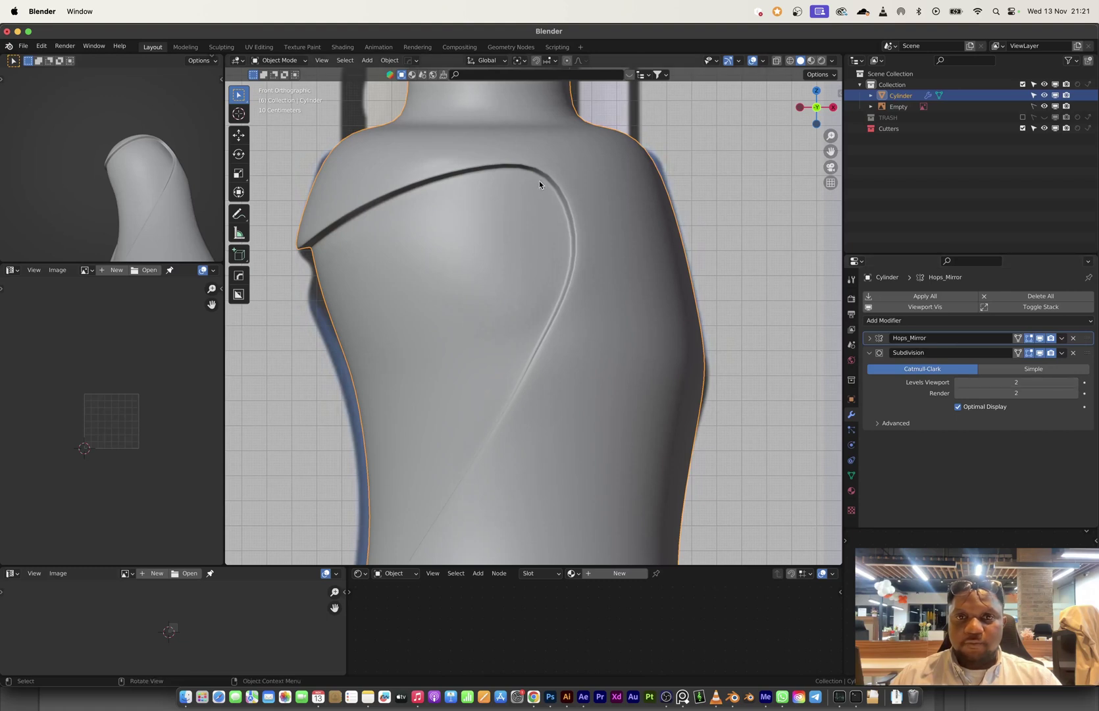
- Return to editing the bottle mesh, set the Subdivision viewport level to 1 and hide the modifier in the viewport
key(Tab)
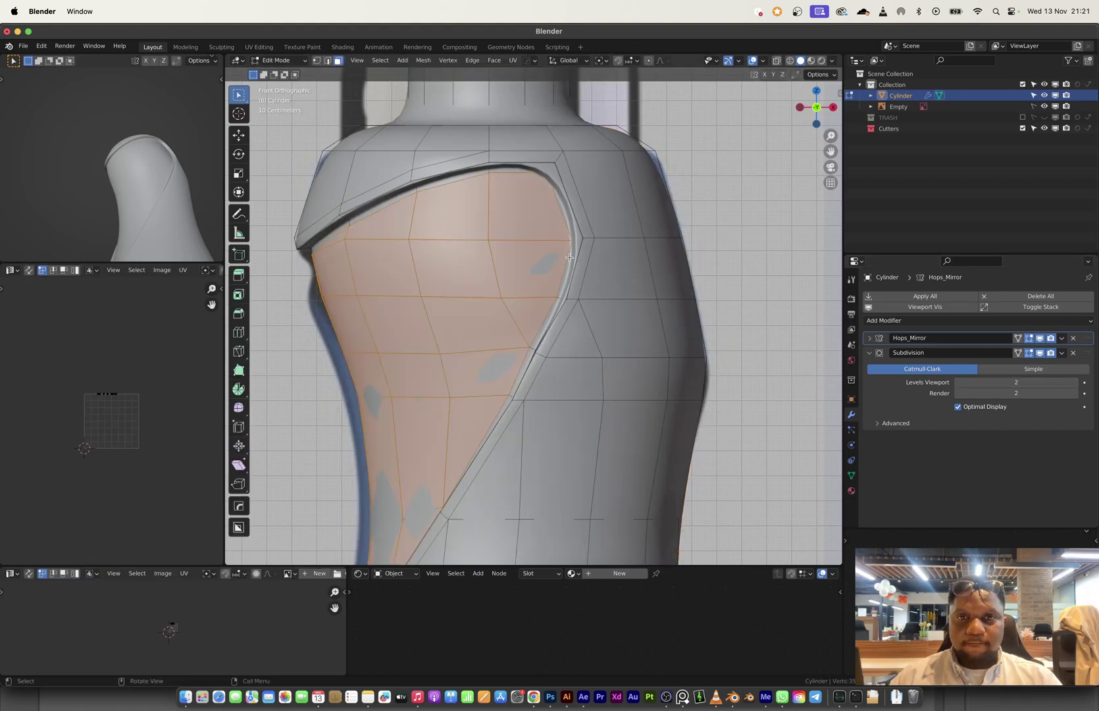
scroll(579, 270, up, 4)
shift+middle_drag(610, 337, 563, 267)
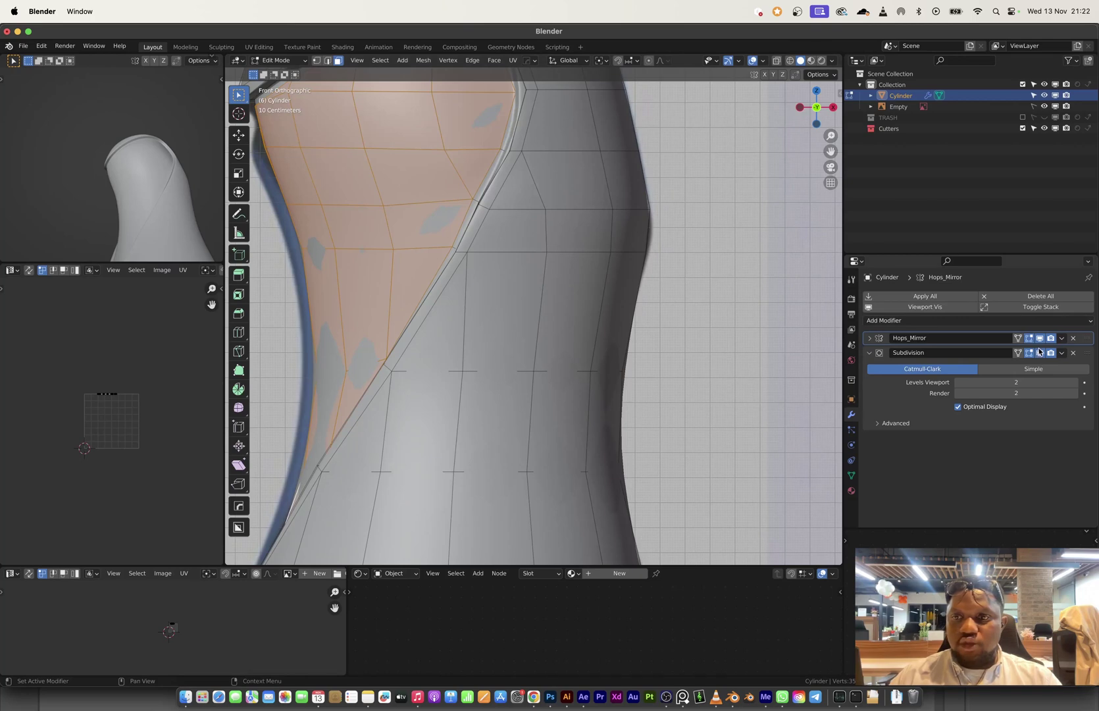
click(960, 382)
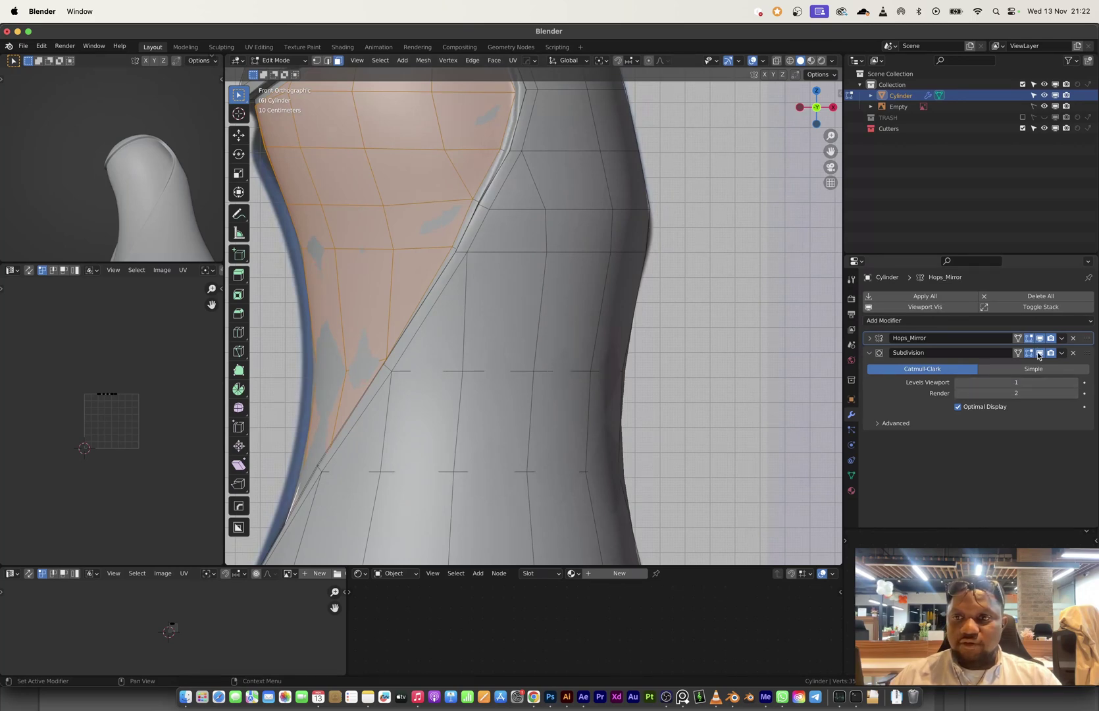
scroll(597, 314, down, 3)
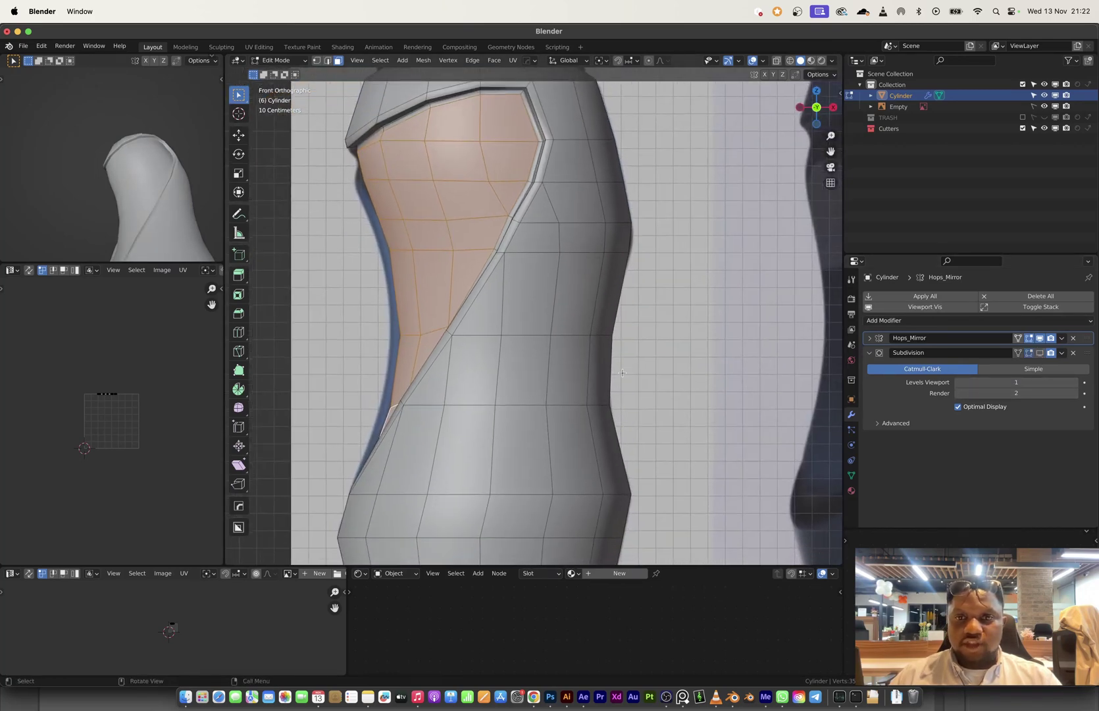
- With X-ray on, slide the outer silhouette vertices slightly down to the lower tip of the dark side grip in the reference
key(alt+z)
shift+scroll(608, 366, down, 2)
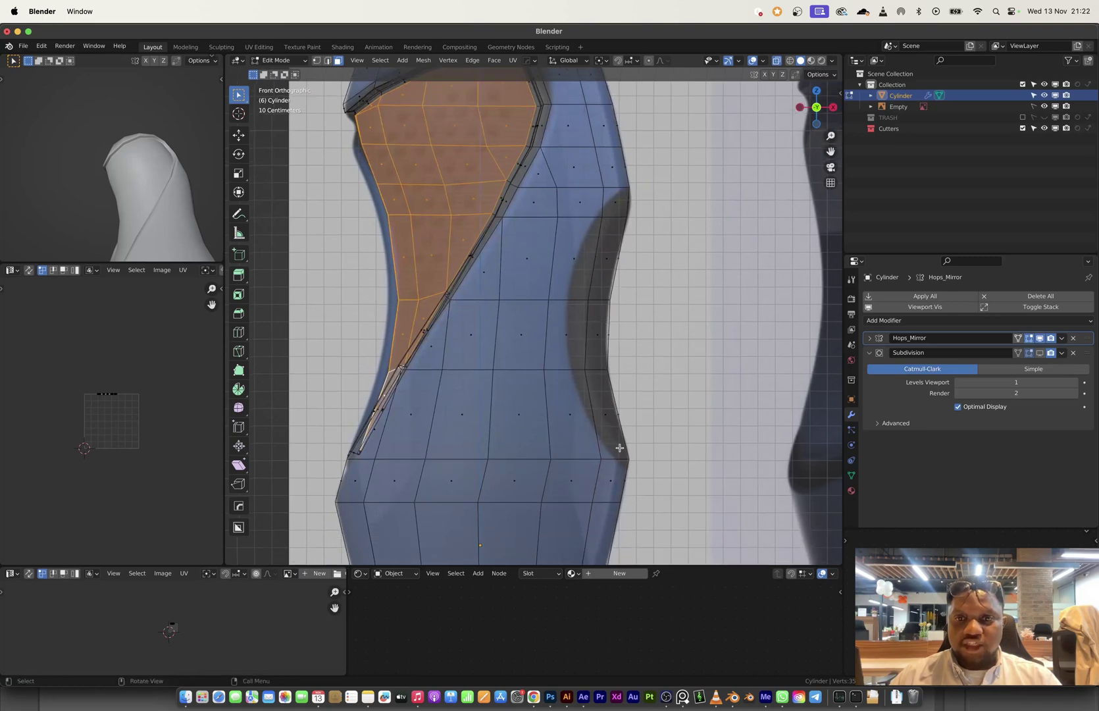
key(1)
drag(616, 446, 631, 478)
shift+scroll(631, 476, down, 3)
shift+scroll(523, 167, up, 3)
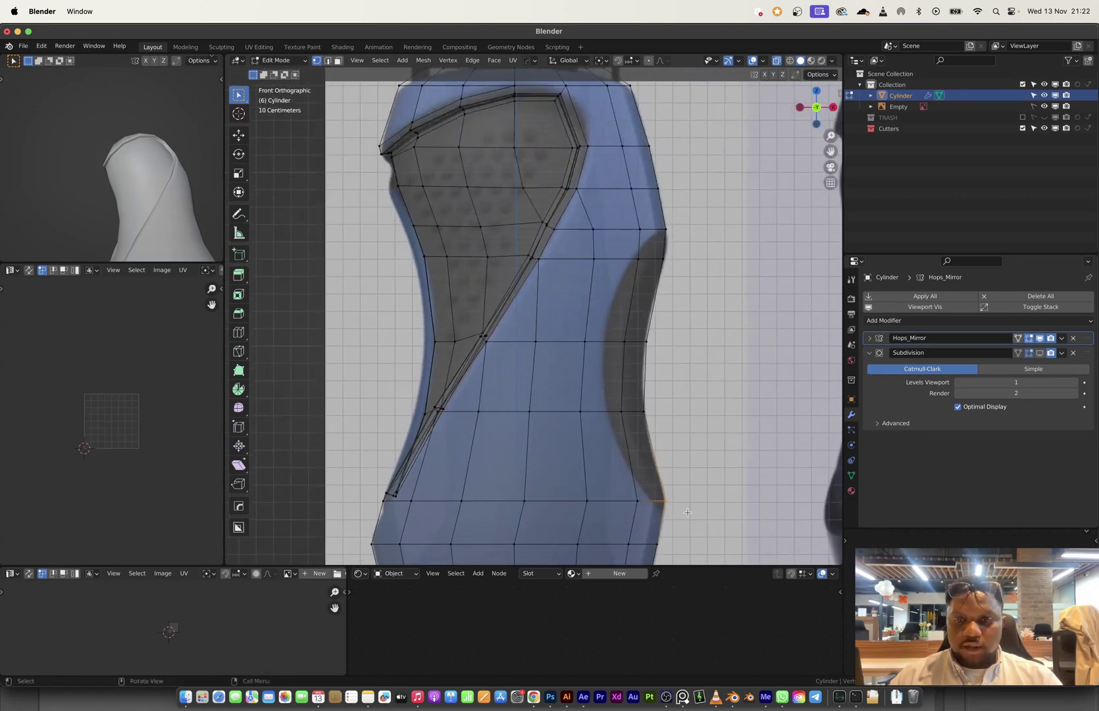
key(g)
key(g)
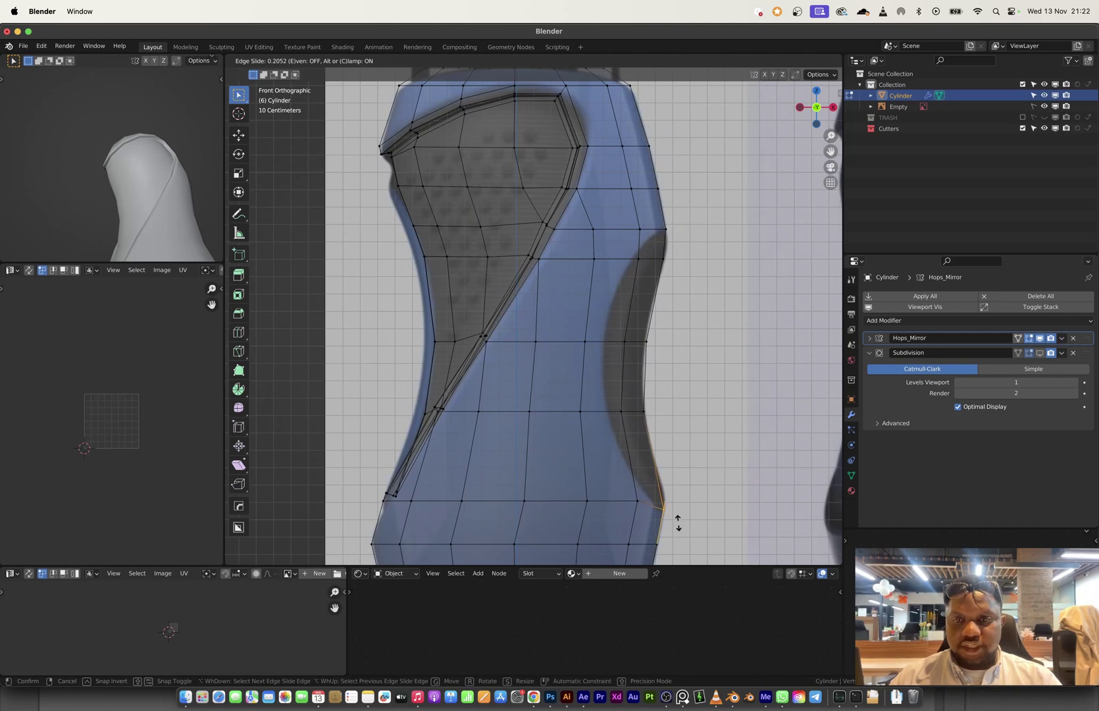
click(678, 523)
shift+scroll(664, 473, down, 1)
key(k)
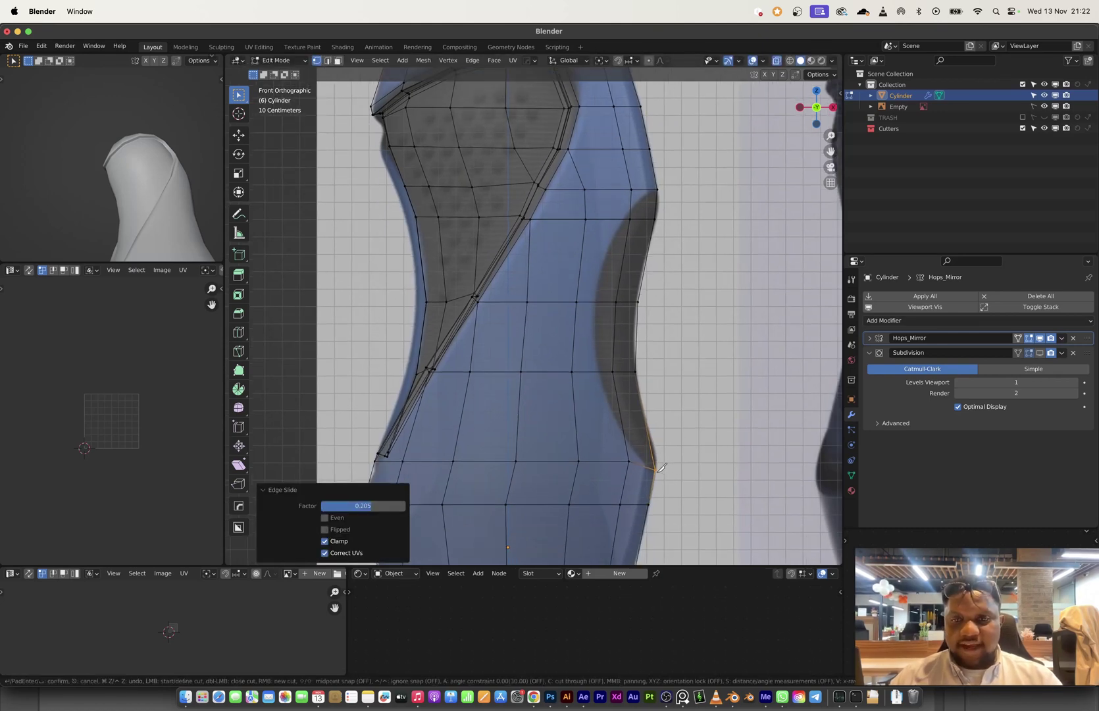
key(Escape)
- Slide the neighbouring inner vertex up onto the lower curve of the dark side grip's outline and leave mesh editing
scroll(626, 454, up, 3)
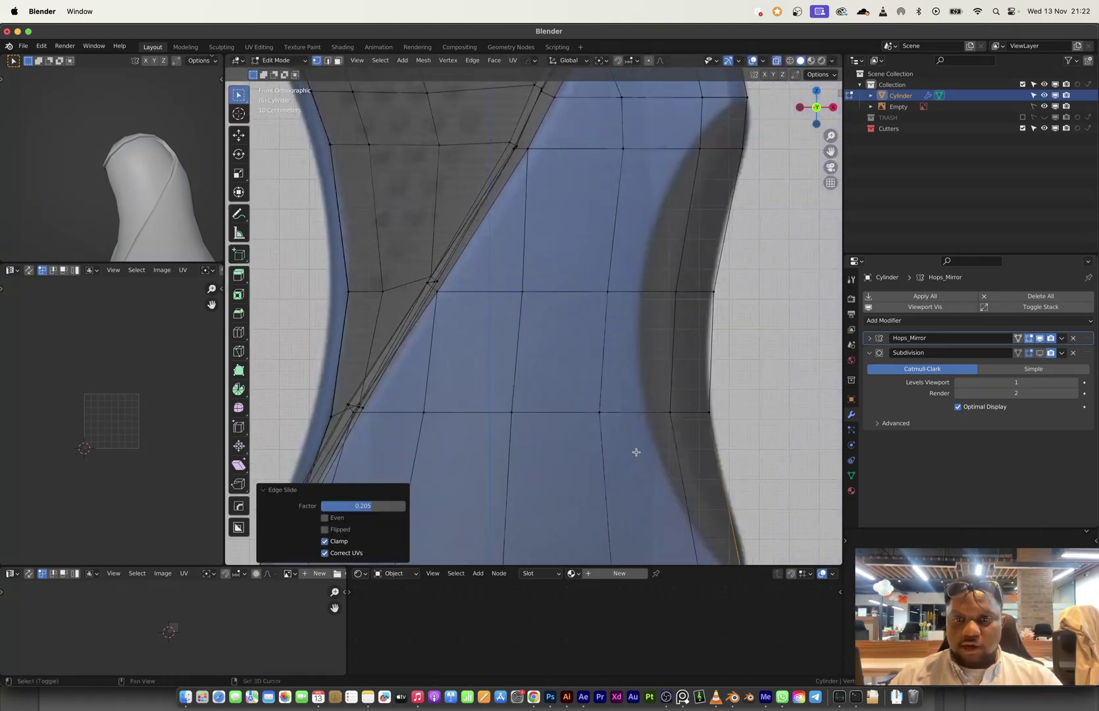
shift+scroll(621, 394, down, 3)
drag(586, 349, 616, 397)
key(g)
key(g)
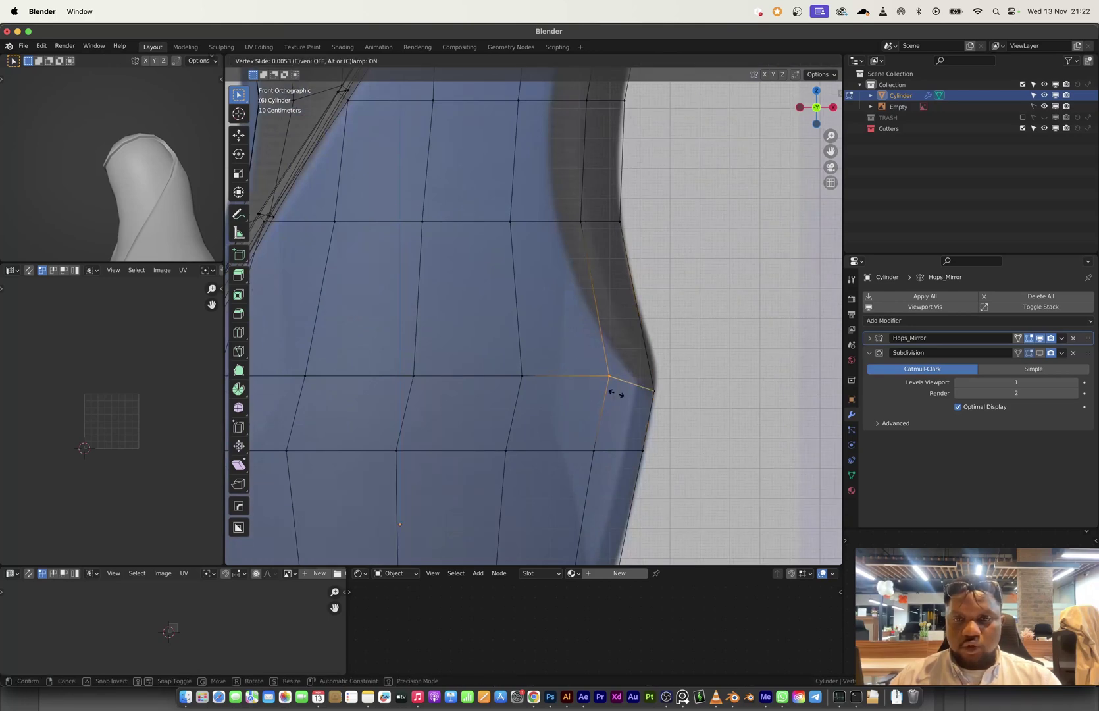
click(610, 360)
key(Tab)
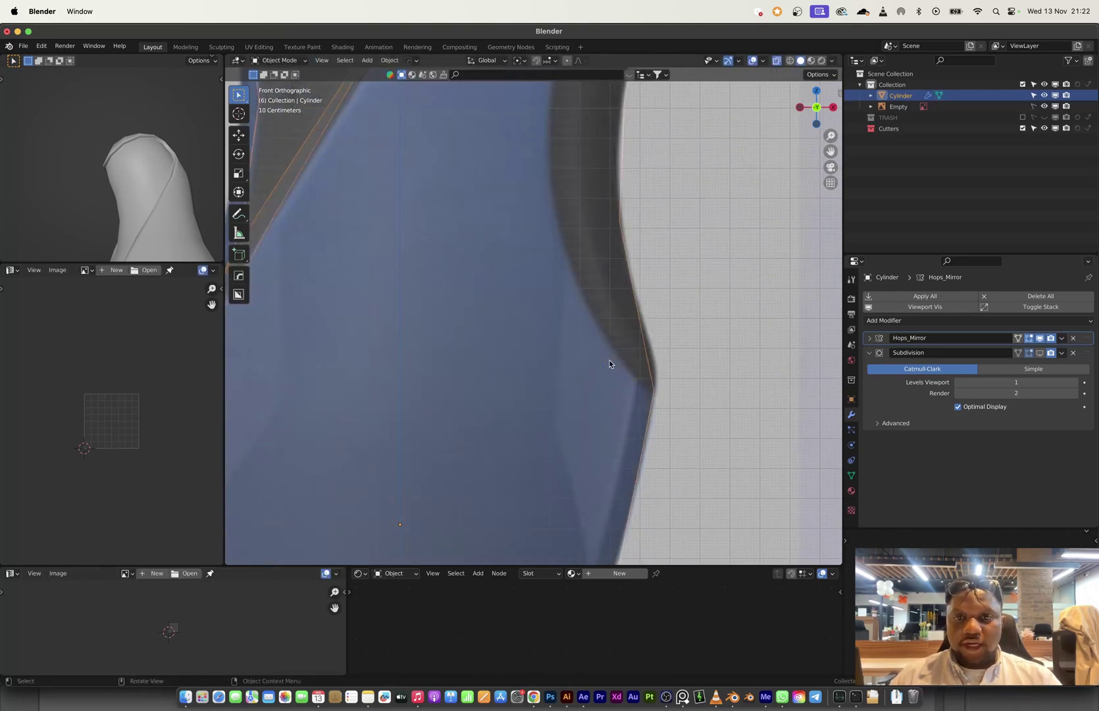
- Knife-cut new edges along the dark side grip's curved outline from its lower tip to its upper tip in front view
scroll(609, 358, down, 4)
middle_drag(598, 337, 693, 259)
click(811, 110)
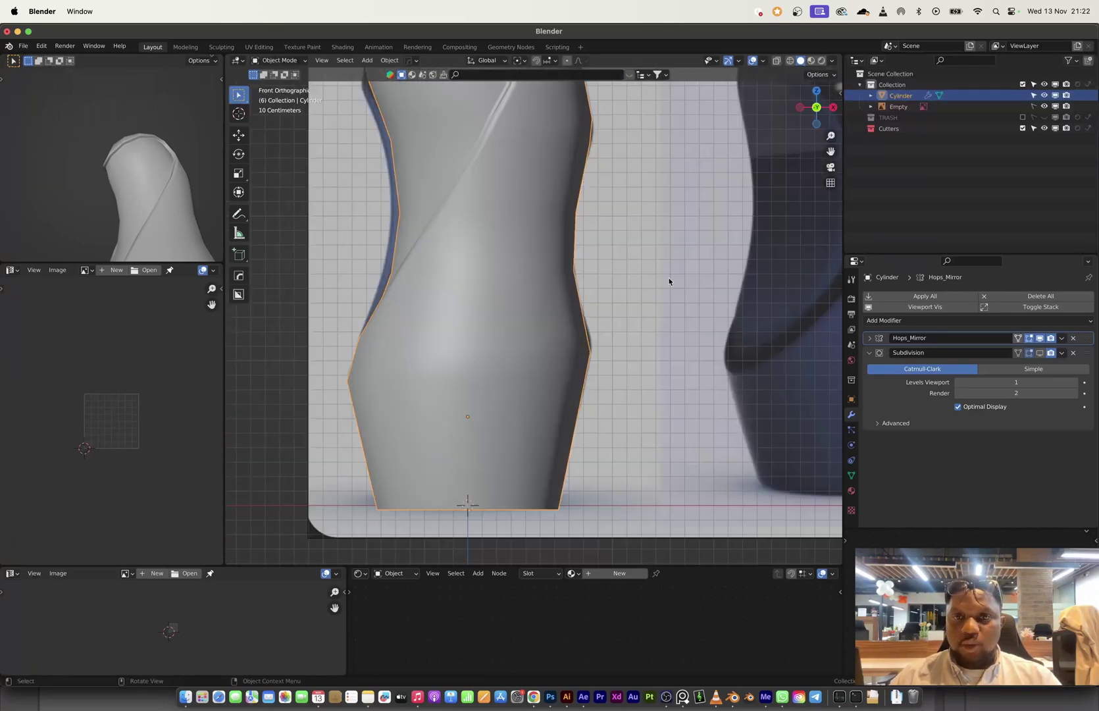
scroll(635, 354, up, 6)
key(Tab)
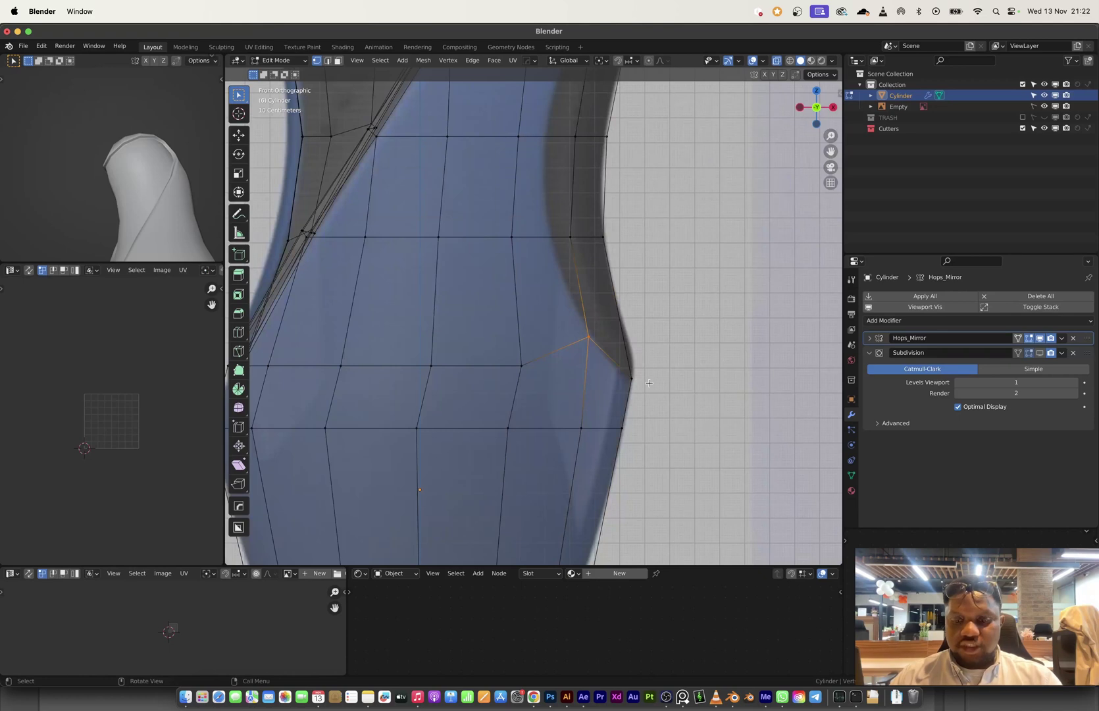
key(k)
click(632, 376)
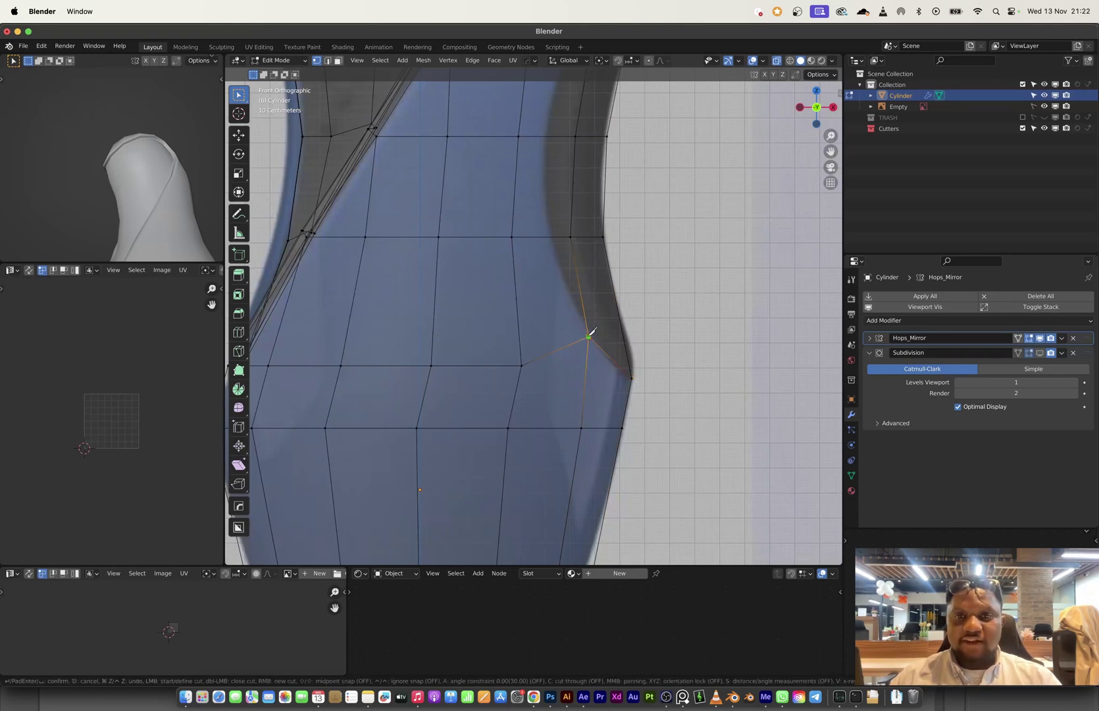
click(550, 236)
shift+middle_drag(554, 234, 563, 372)
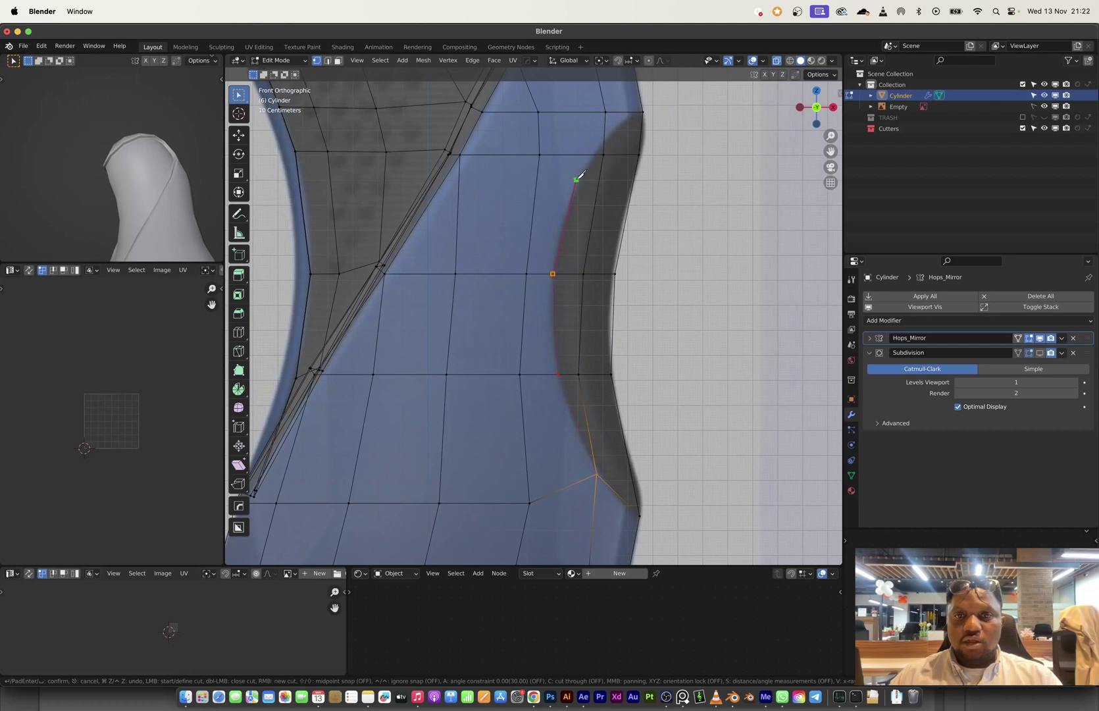
click(601, 150)
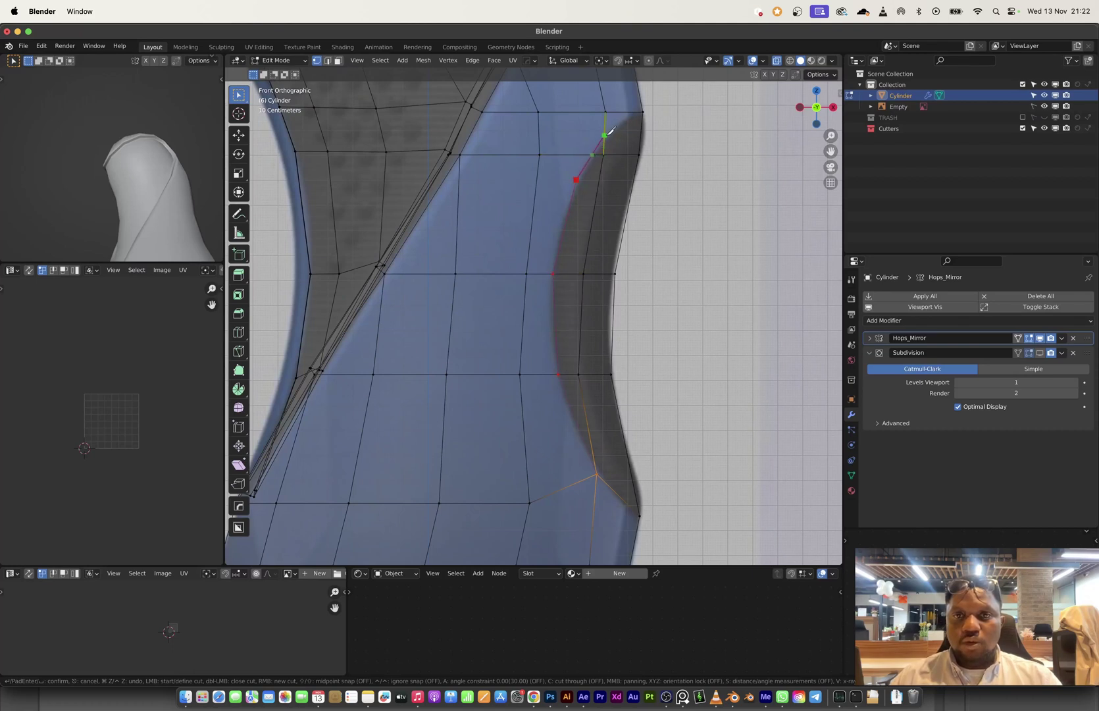
click(609, 135)
click(640, 112)
key(Return)
- Merge the three close vertices near the side grip's upper curve at the last one, where the cut meets the horizontal edge
shift+middle_drag(603, 517, 641, 510)
scroll(576, 360, up, 1)
shift+middle_drag(587, 369, 606, 437)
shift+middle_drag(606, 292, 570, 391)
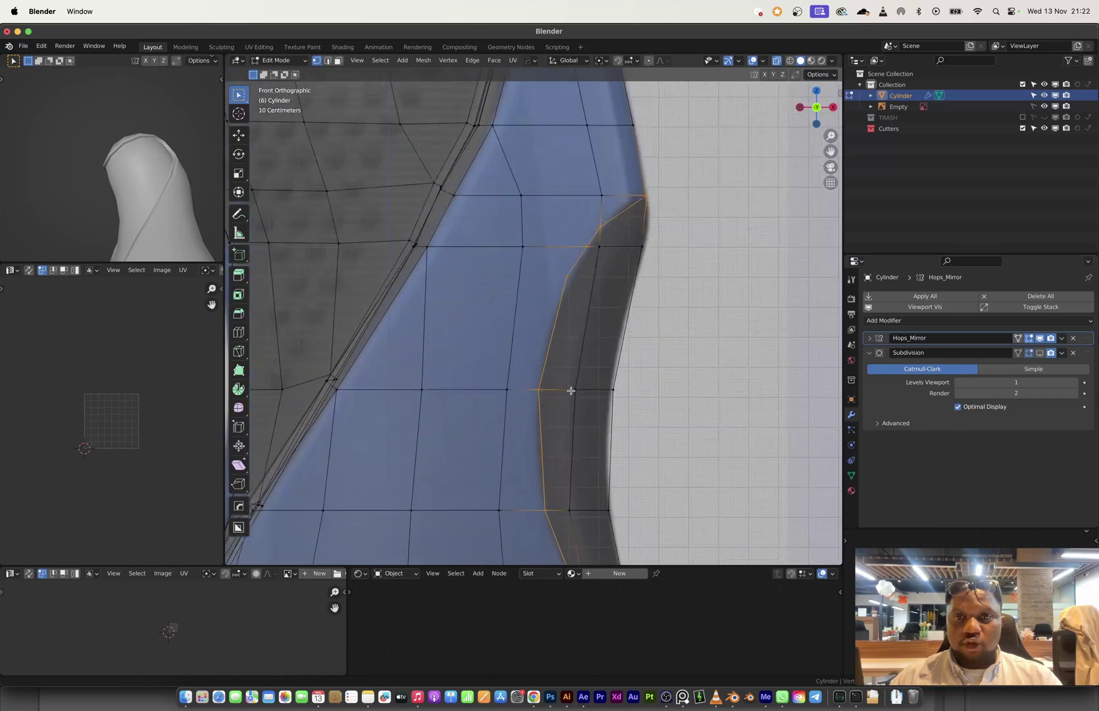
scroll(611, 258, up, 2)
shift+middle_drag(632, 229, 591, 281)
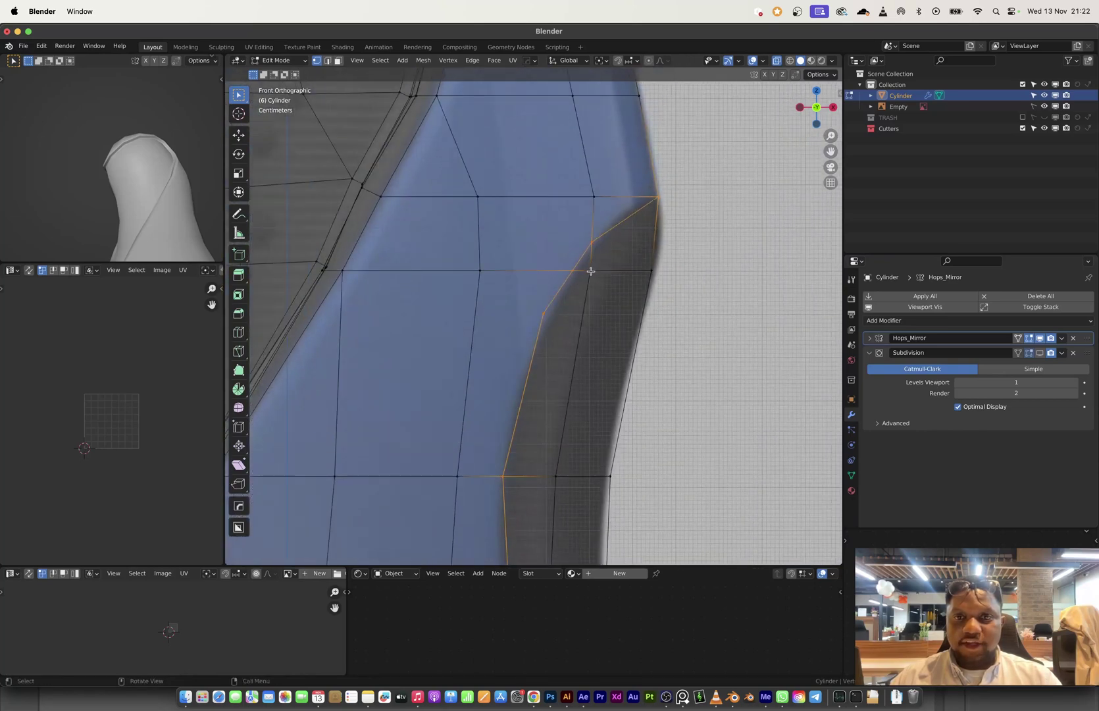
click(590, 271)
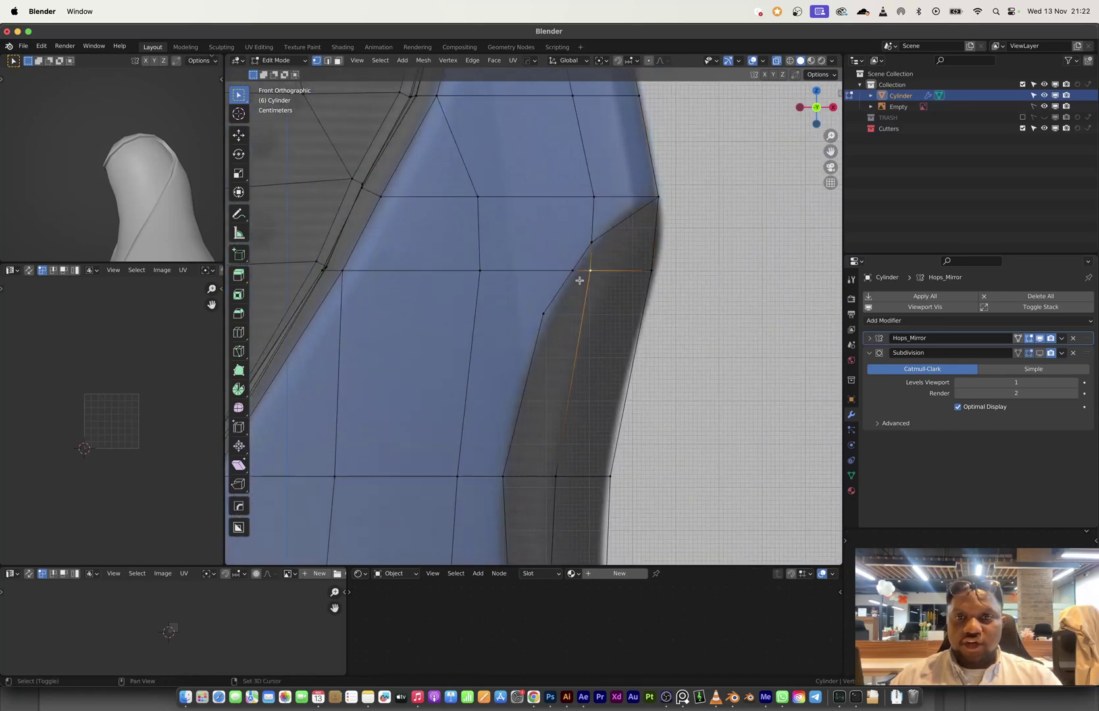
shift+click(590, 243)
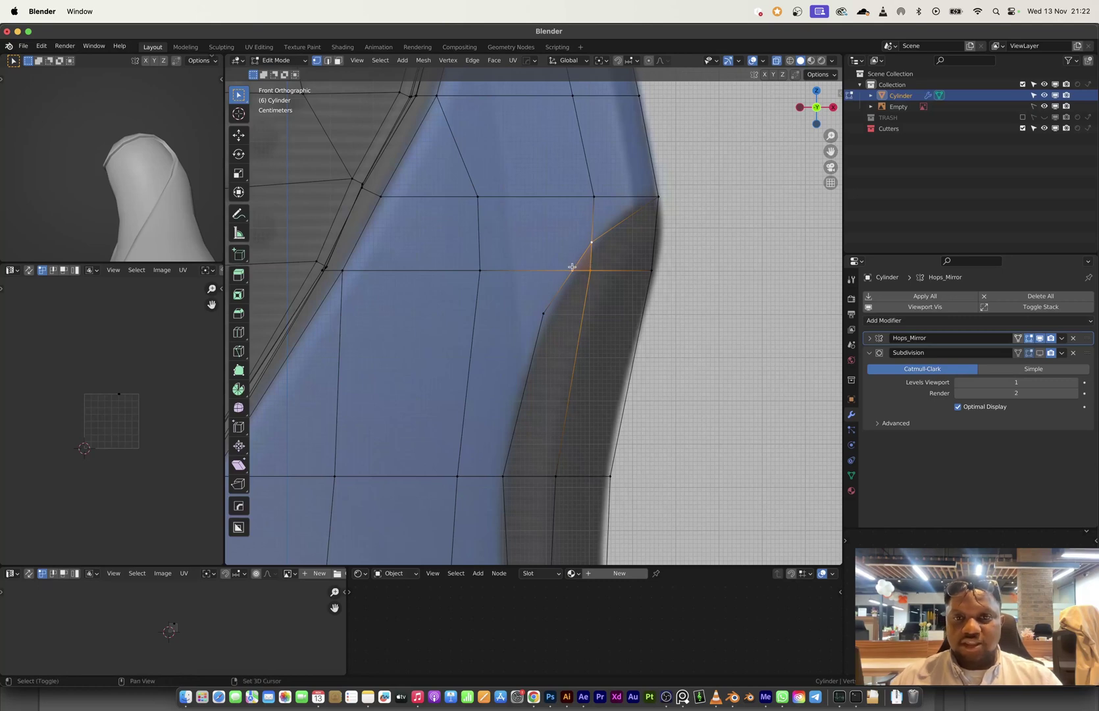
key(m)
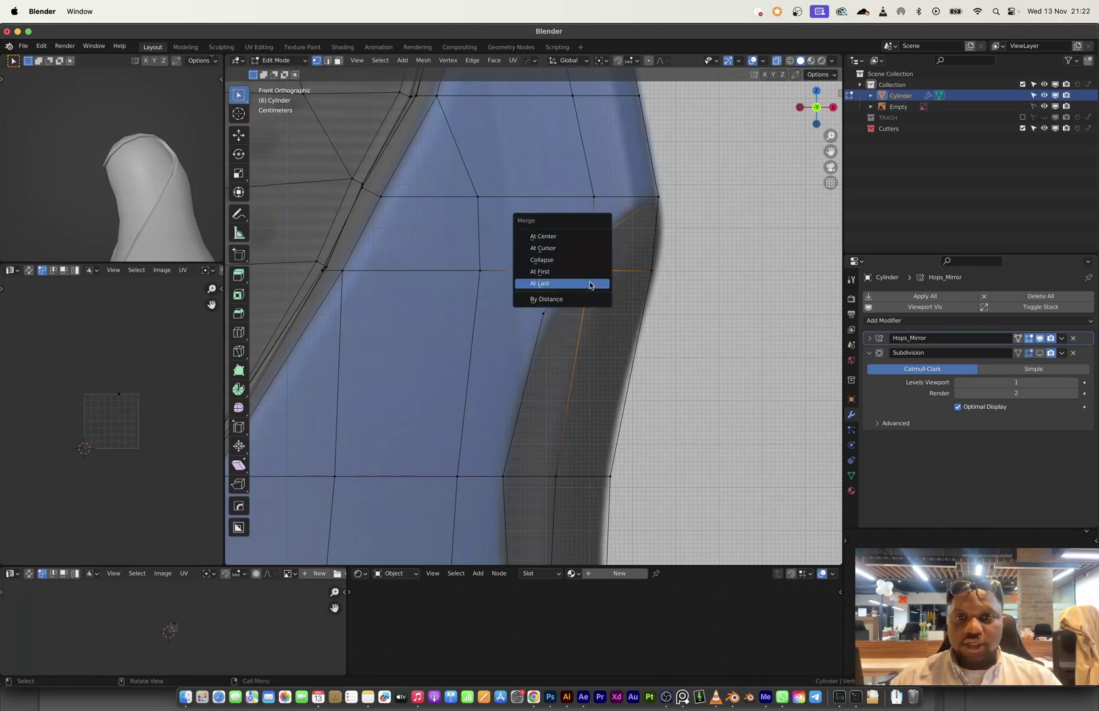
click(591, 284)
- Knife-cut an edge from the loose outline vertex on the side grip's upper curve to the adjacent grid vertex on the body
scroll(582, 303, down, 3)
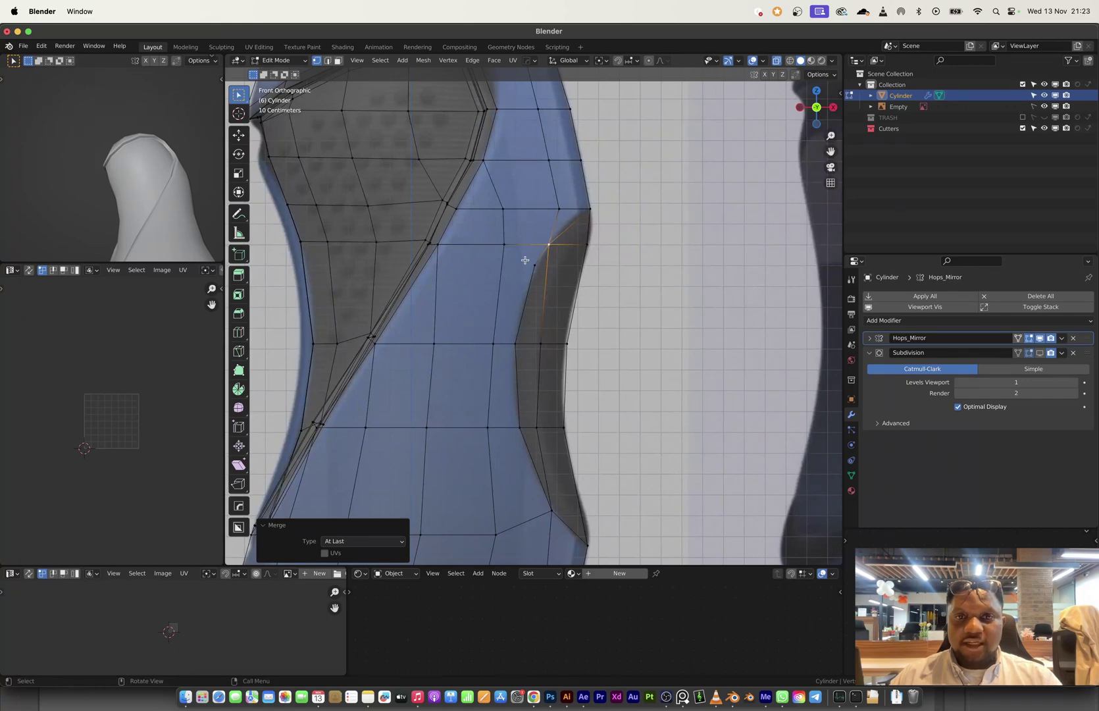
scroll(525, 261, up, 4)
click(550, 243)
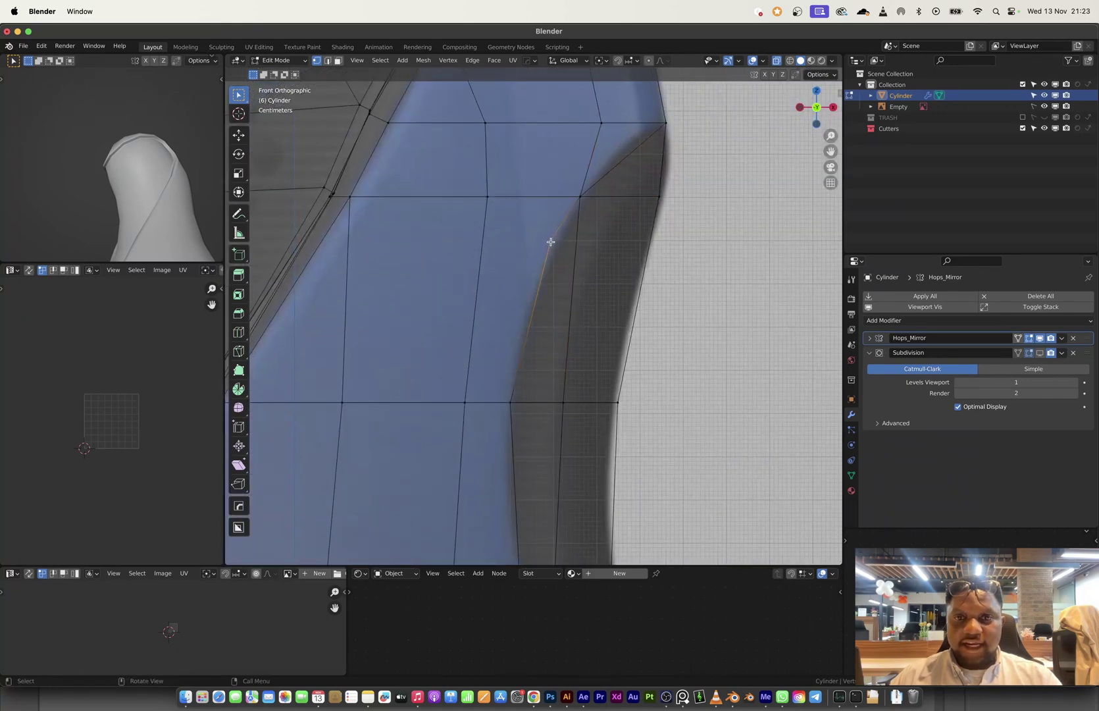
key(k)
click(552, 239)
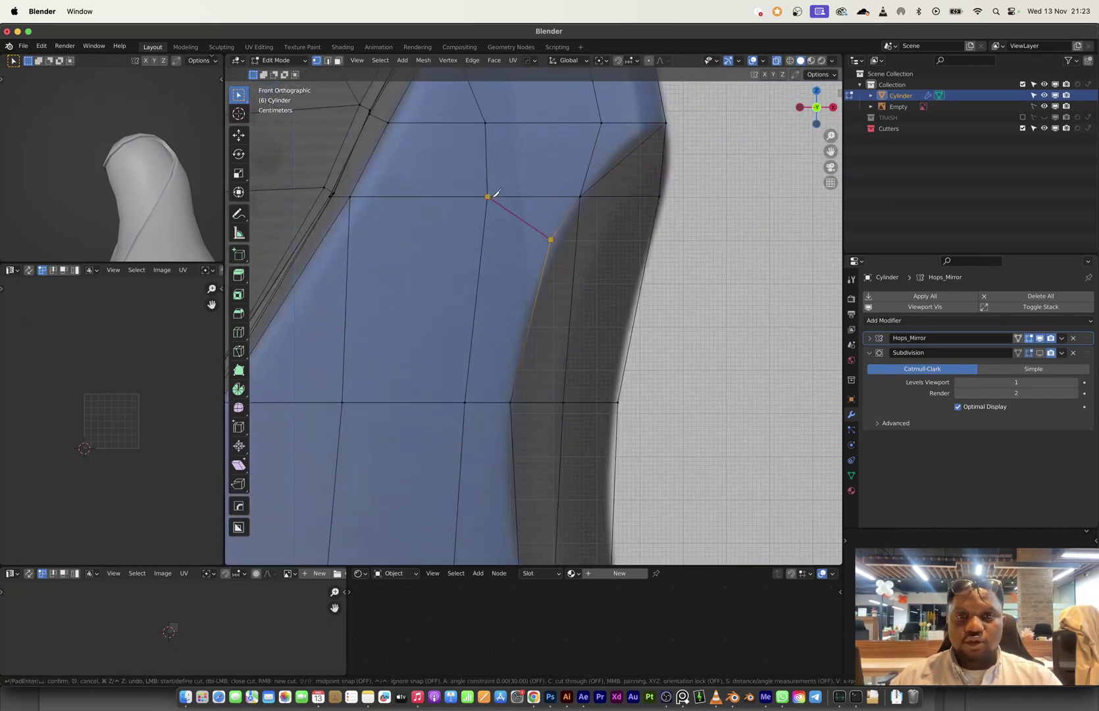
click(488, 196)
key(Return)
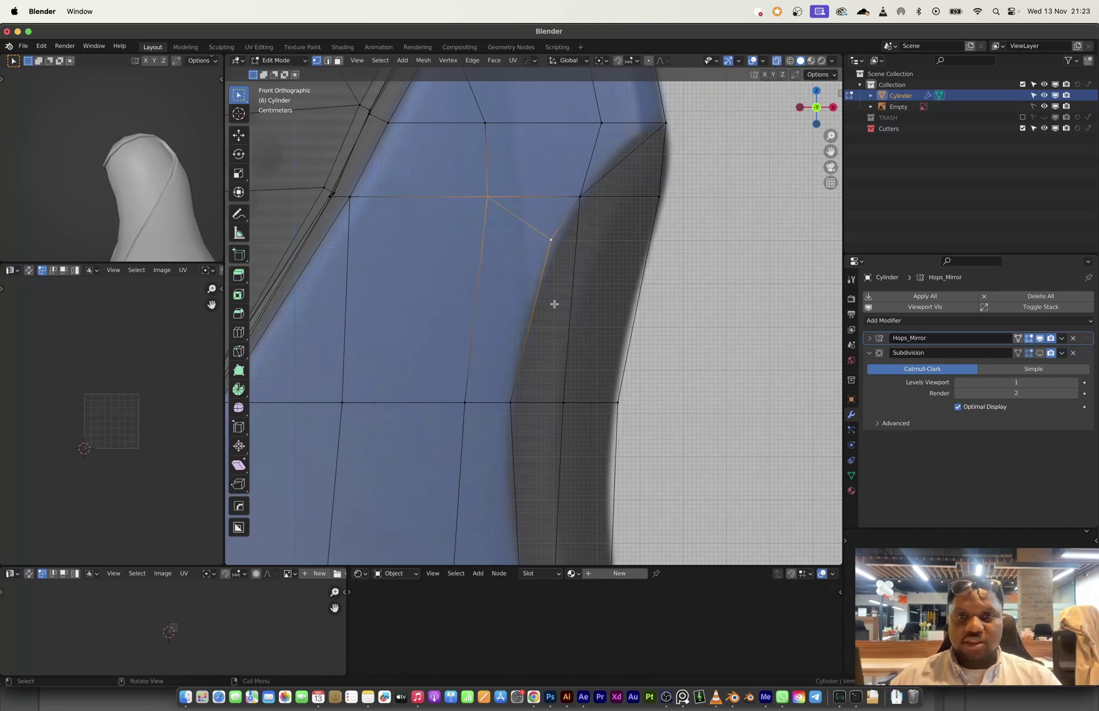
- Turn off X-ray display and switch the body's mesh editing to edge selection
scroll(554, 304, down, 2)
key(Tab)
shift+middle_drag(563, 394, 591, 421)
scroll(563, 361, down, 2)
key(alt+z)
key(Tab)
key(2)
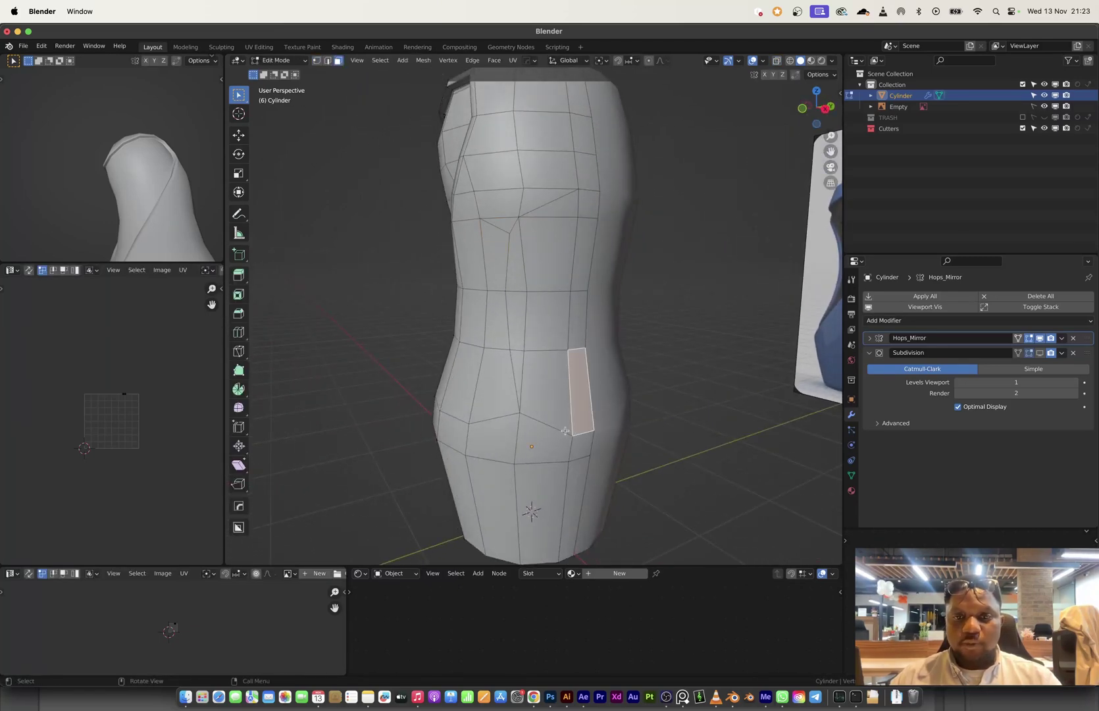
- Select the edge path along the dark side grip's curved outline from its lower tip to its upper tip
click(583, 428)
shift+click(580, 433)
shift+click(539, 420)
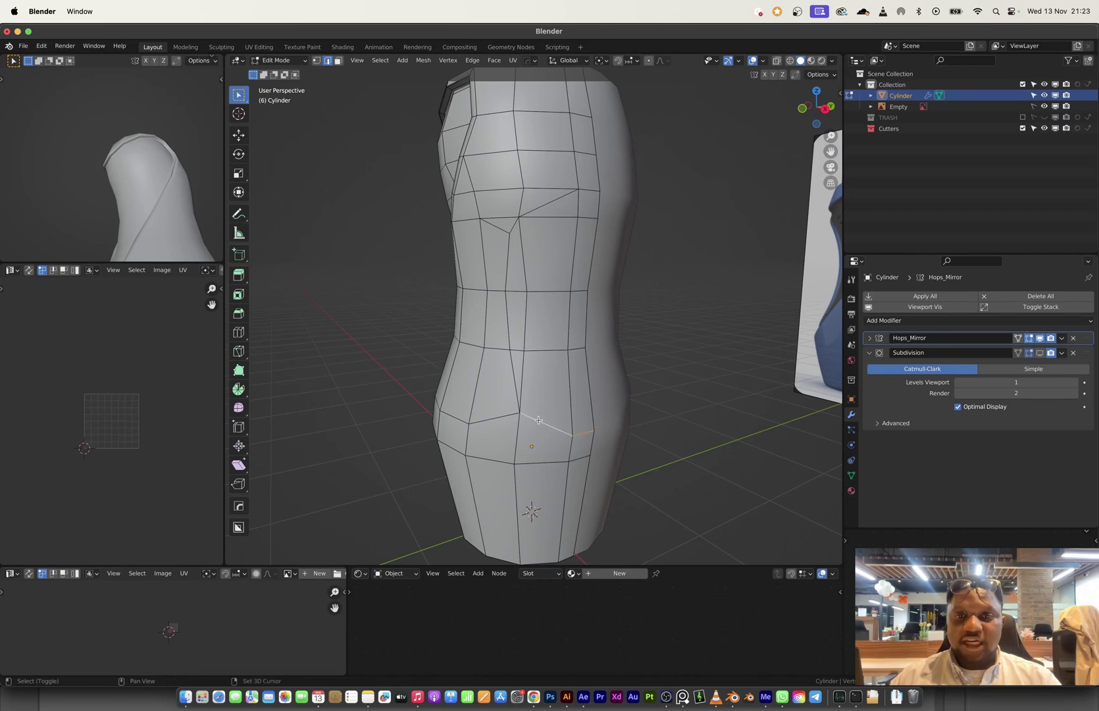
alt+shift+click(512, 367)
alt+shift+click(512, 226)
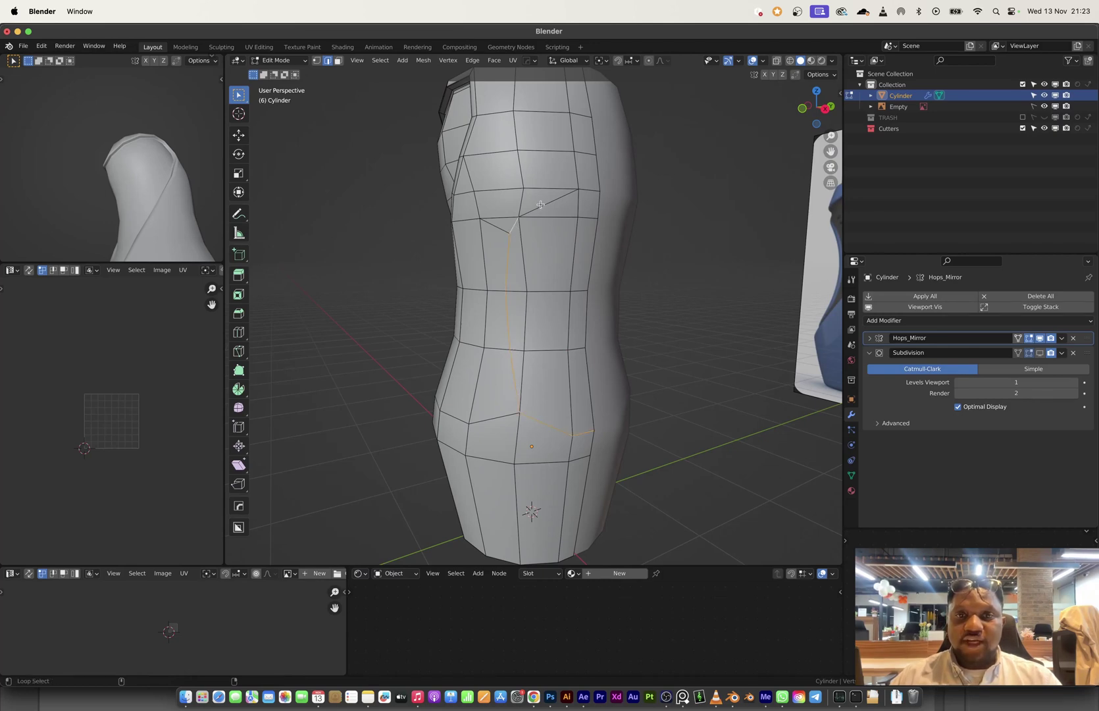
alt+shift+click(542, 206)
alt+shift+click(584, 190)
middle_drag(559, 275, 557, 206)
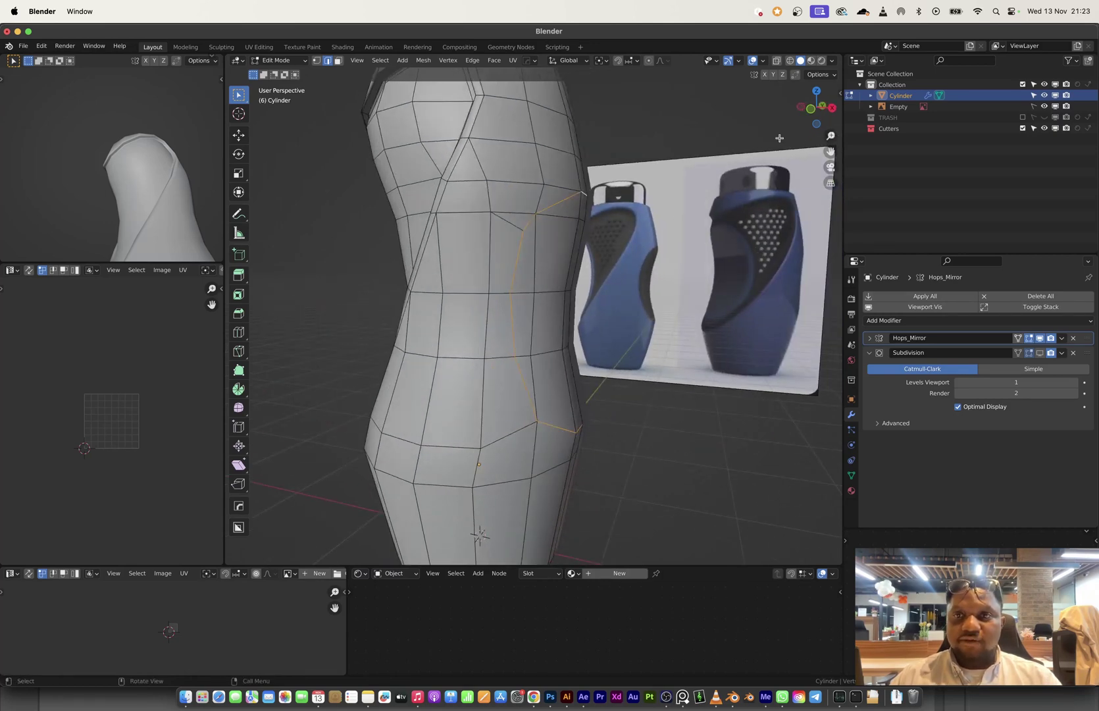
- Show the selected grip outline over the reference image in X-ray front view
click(811, 109)
scroll(564, 349, up, 3)
shift+middle_drag(565, 348, 559, 250)
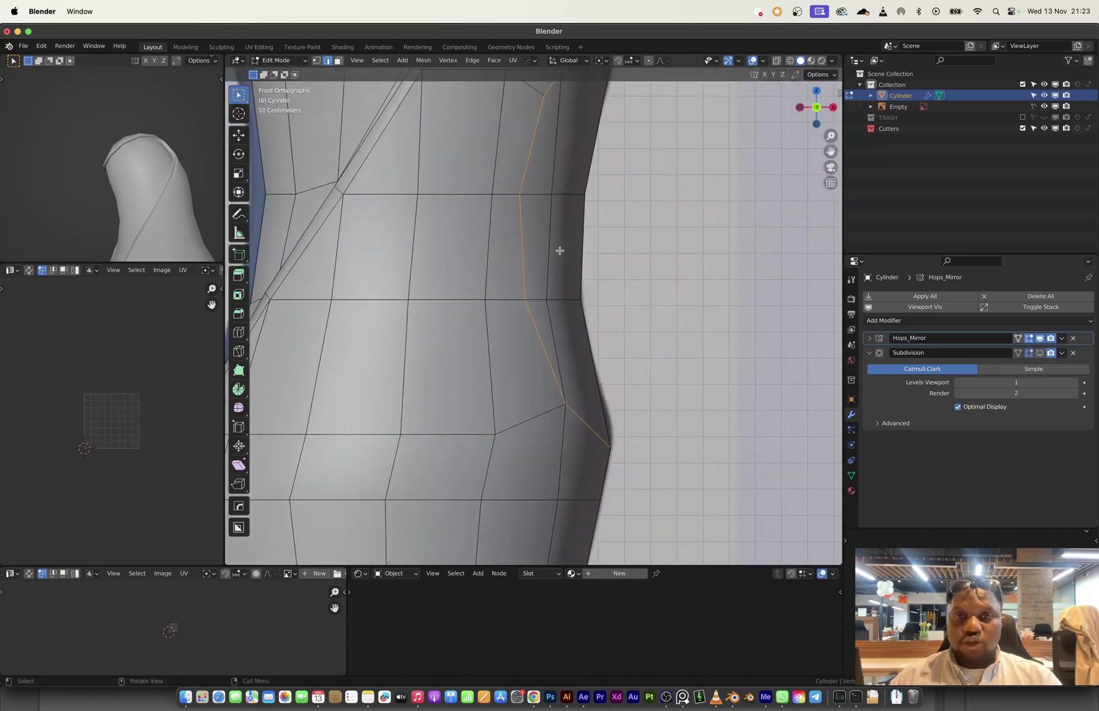
key(alt+z)
right_click(564, 249)
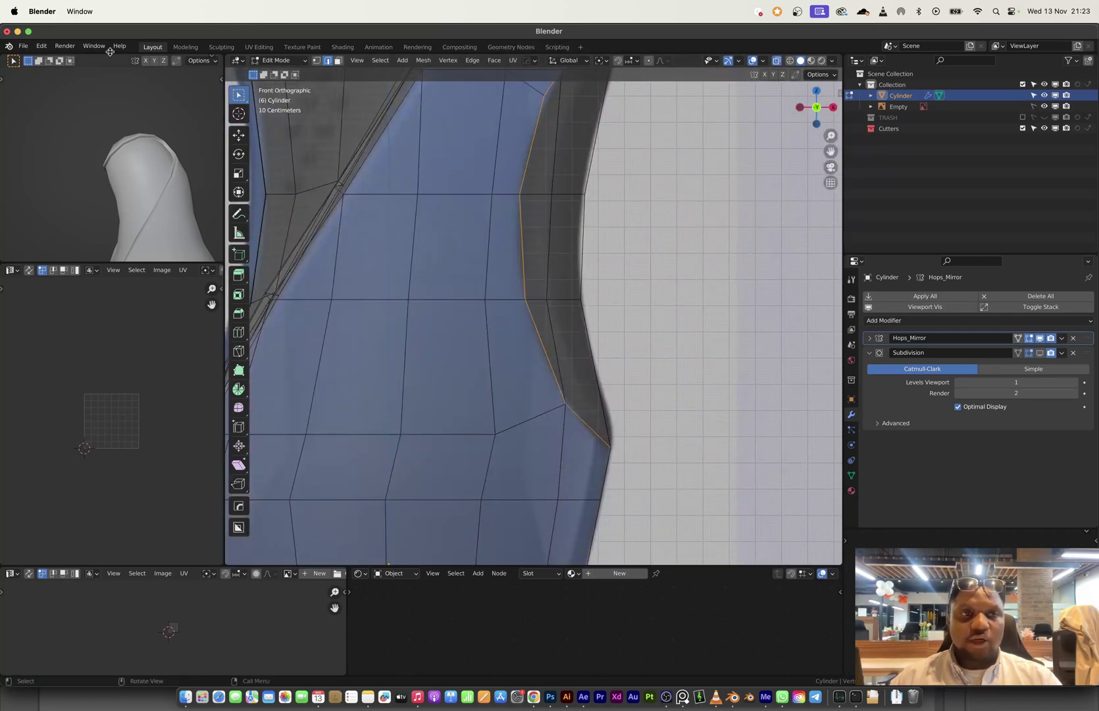
- Search the add-on preferences for "slide" and review the Slide Edge add-on's details
click(41, 46)
click(69, 213)
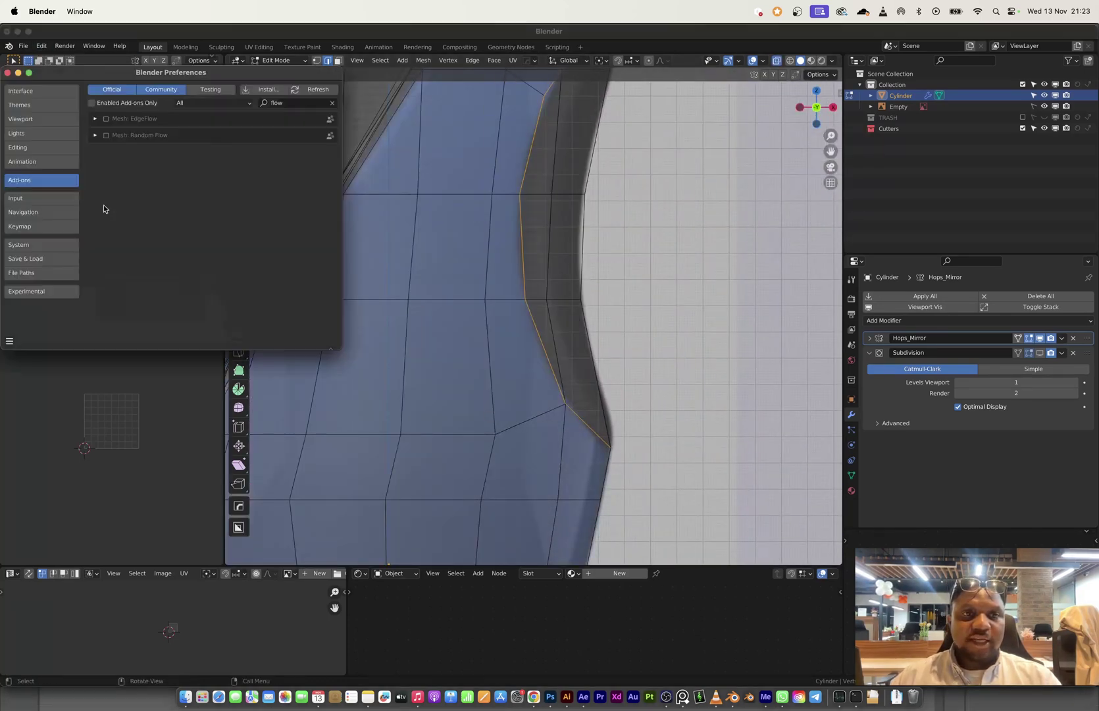
click(288, 104)
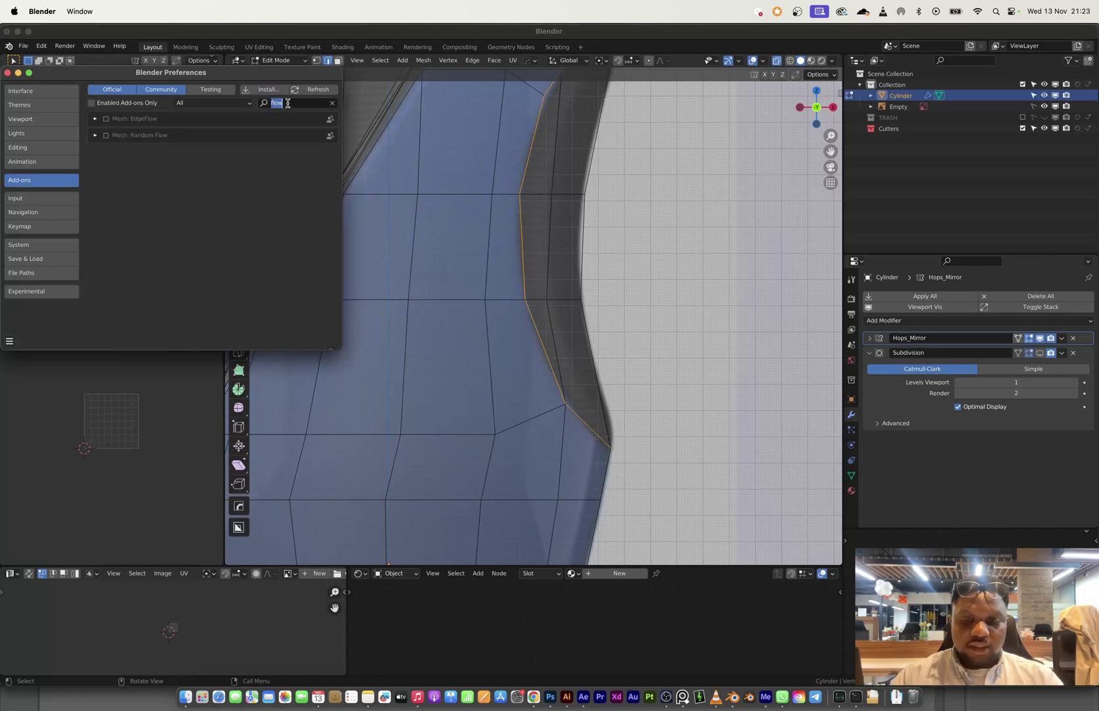
text(slide)
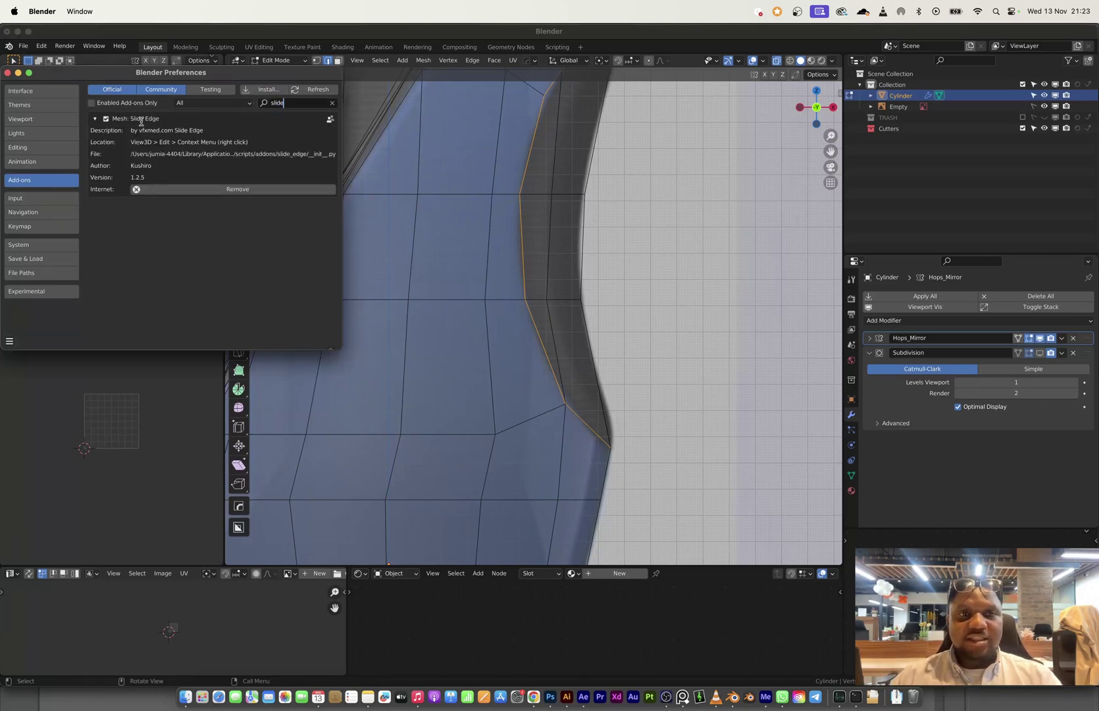
drag(174, 70, 360, 159)
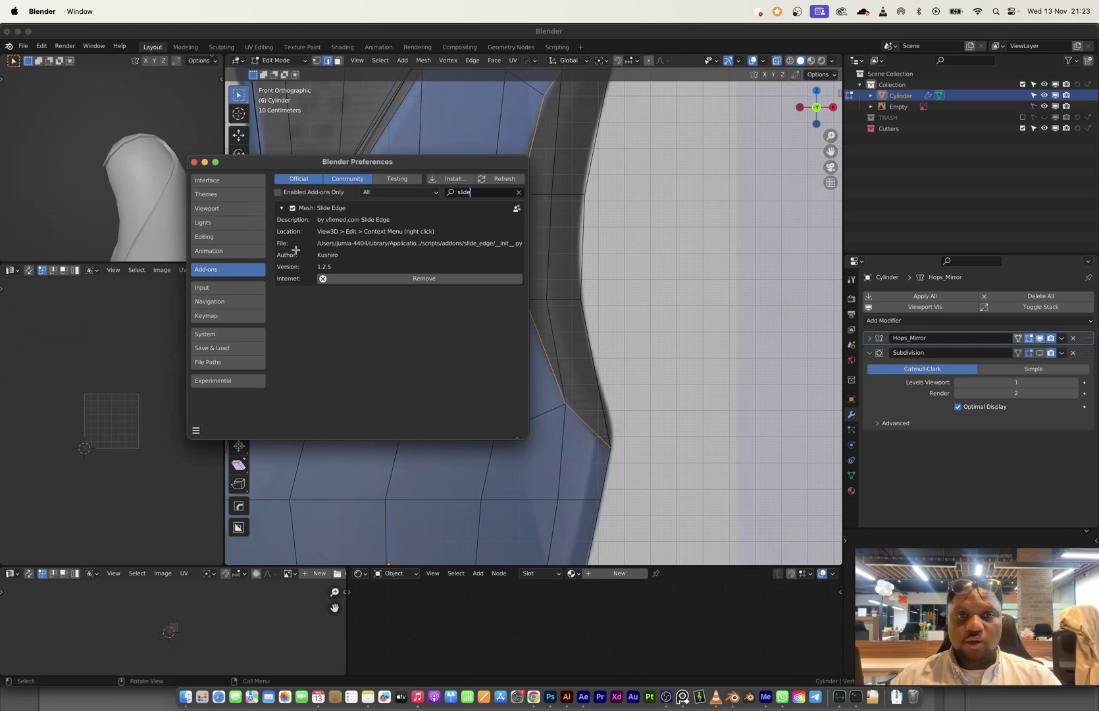
click(704, 401)
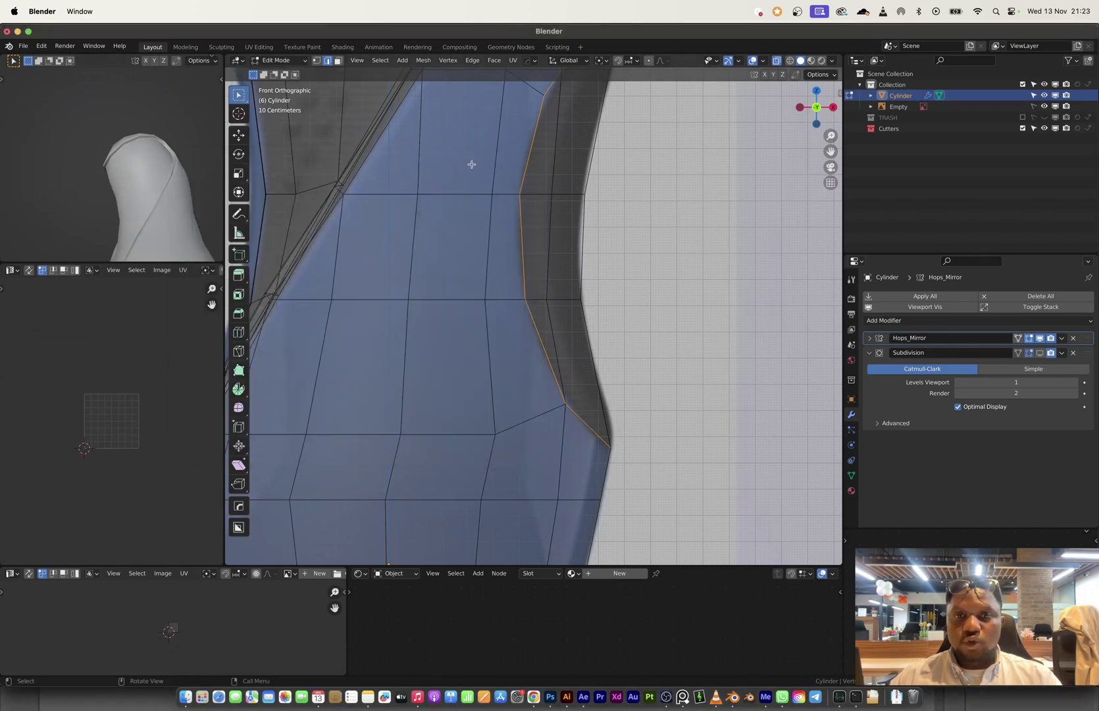
- Run Slide Edge on the selected grip outline to add parallel edges on both sides, with slide size 0.10
shift+middle_drag(536, 344, 494, 325)
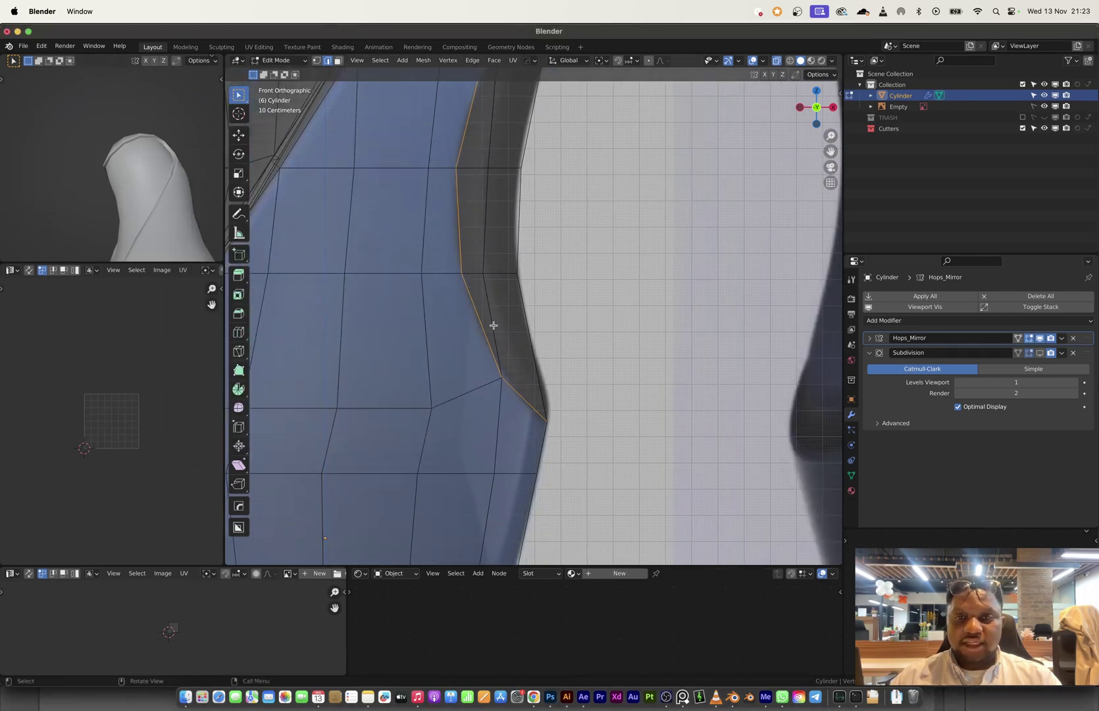
right_click(507, 352)
click(487, 418)
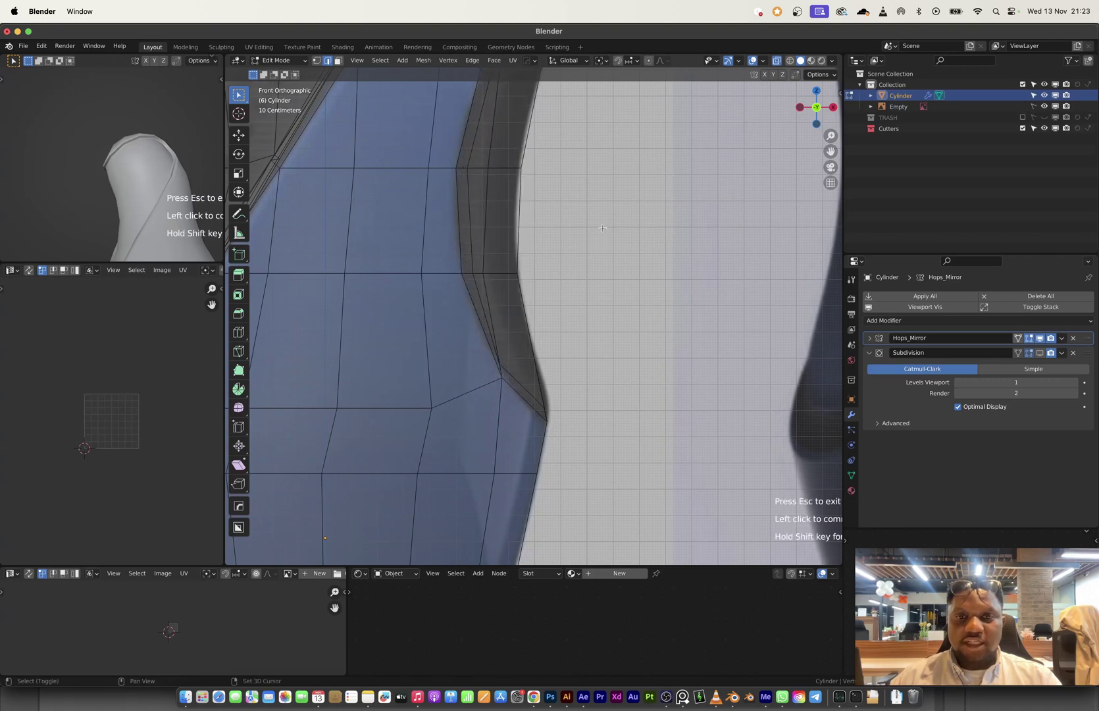
click(621, 199)
- Slide the inner parallel edge's lower corner vertex along the lower grip edge by a factor of about 0.16
middle_drag(514, 322, 440, 448)
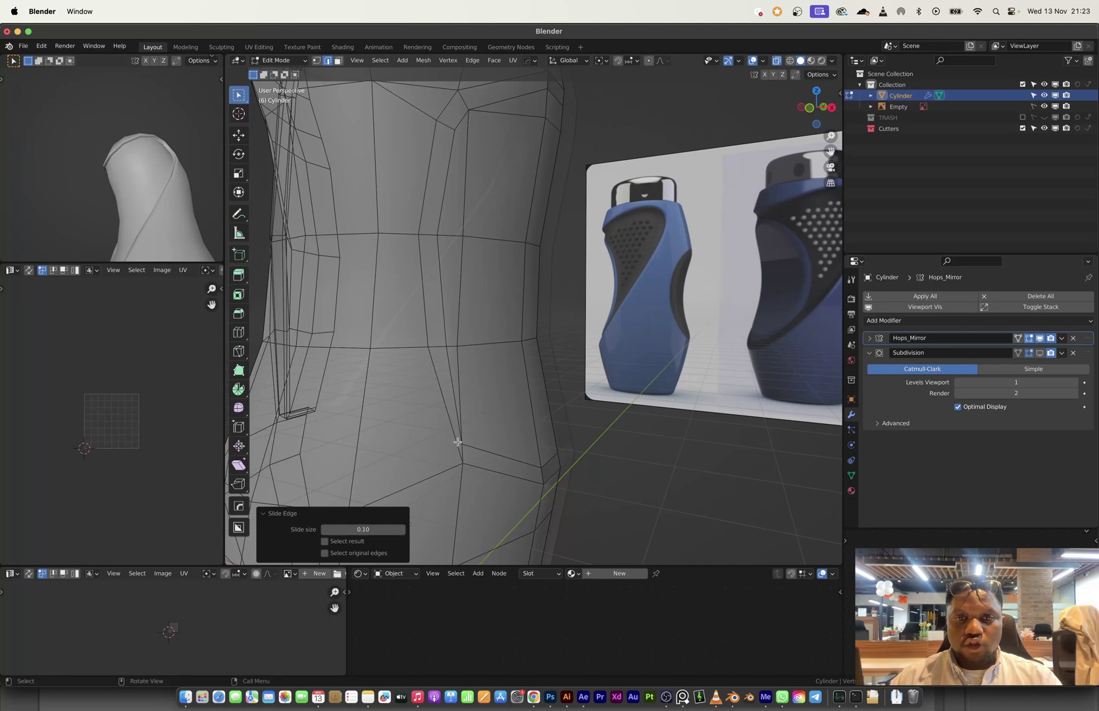
middle_drag(456, 452, 511, 367)
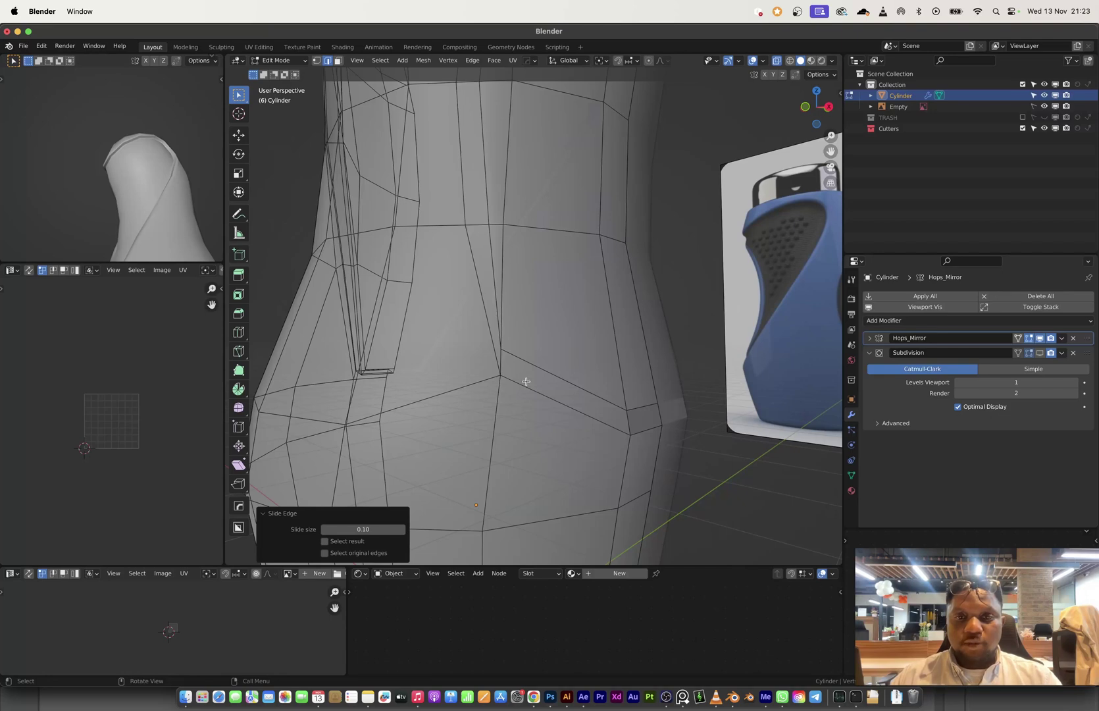
middle_drag(530, 383, 498, 398)
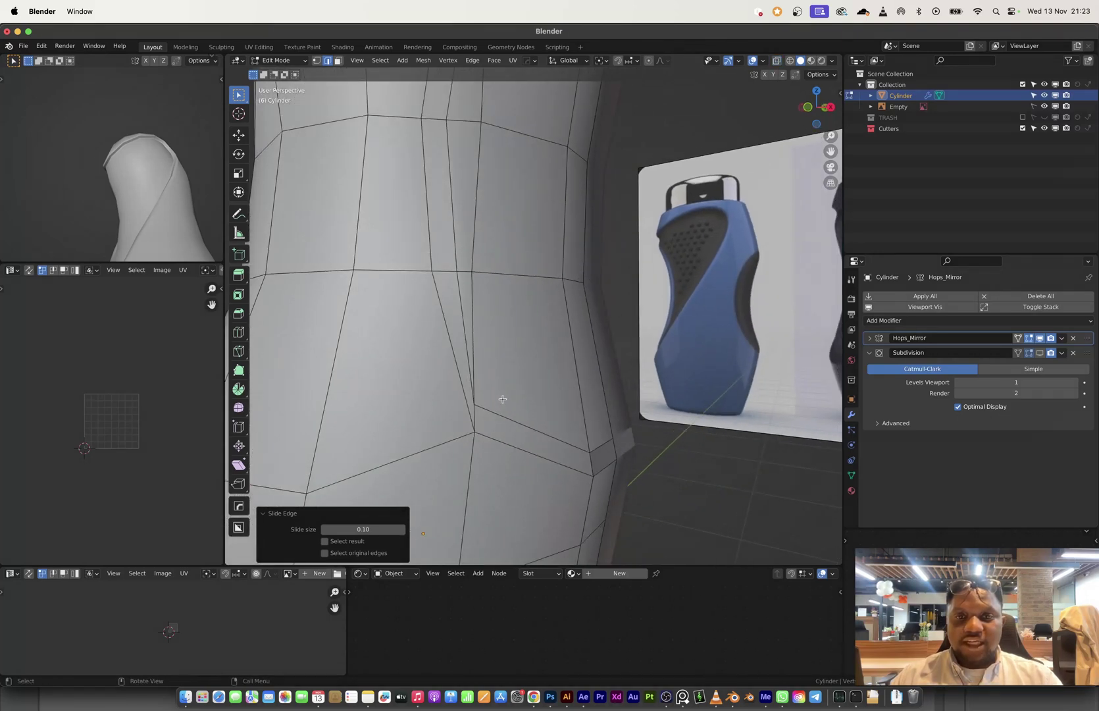
key(1)
key(shift+v)
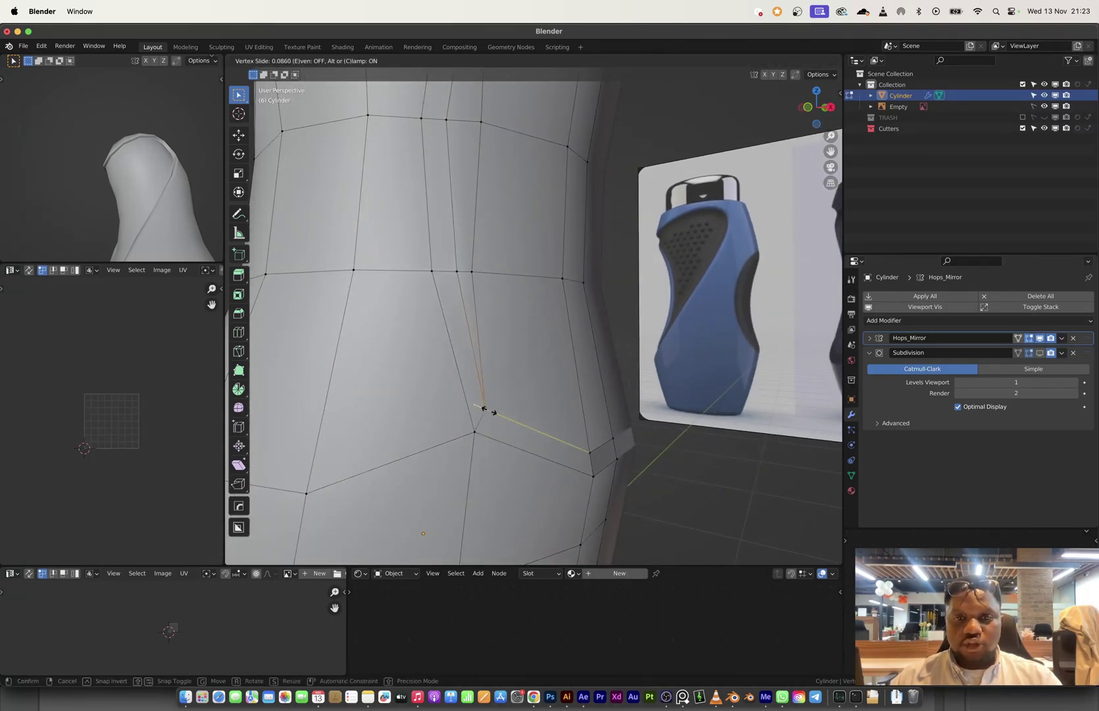
click(495, 413)
middle_drag(495, 413, 484, 372)
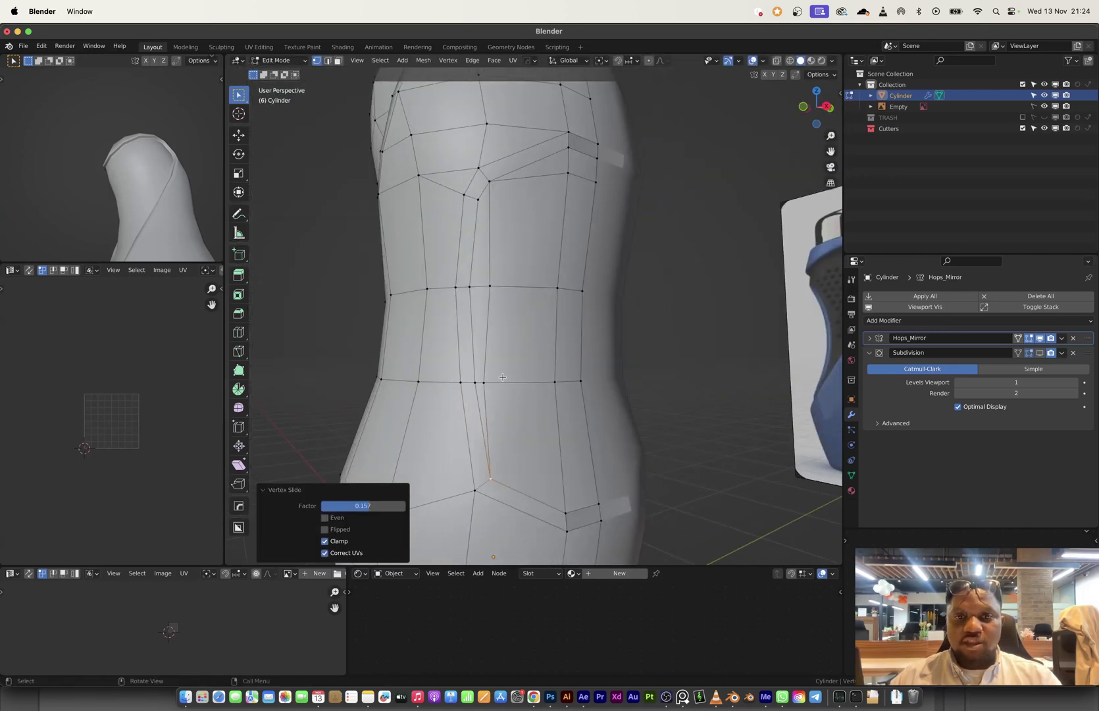
- Slide the inner parallel edge's two middle vertices along their horizontal edges to about halfway across the grip
click(488, 380)
key(g)
key(g)
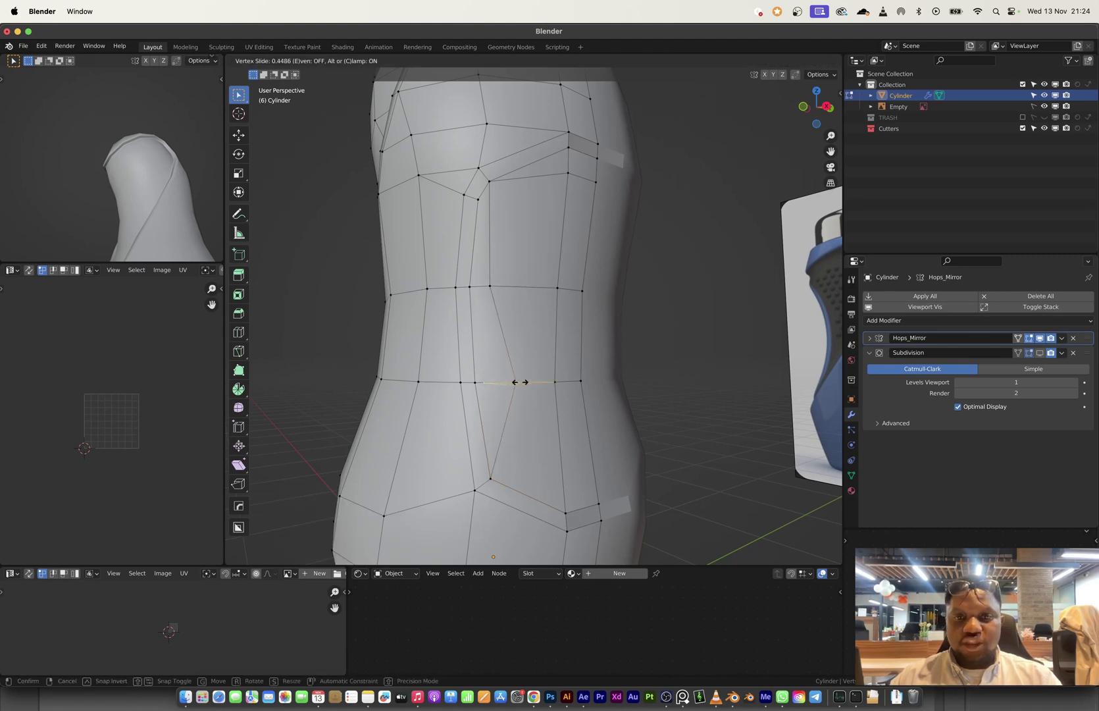
click(519, 382)
click(495, 287)
key(shift+v)
click(518, 321)
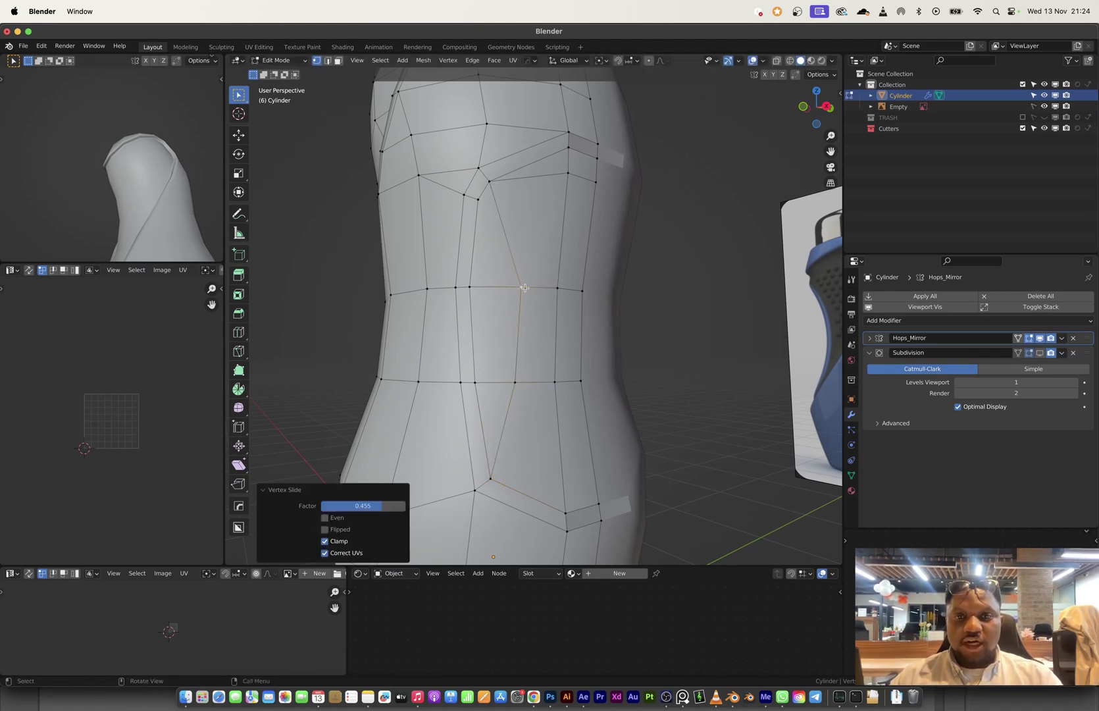
middle_drag(519, 321, 502, 326)
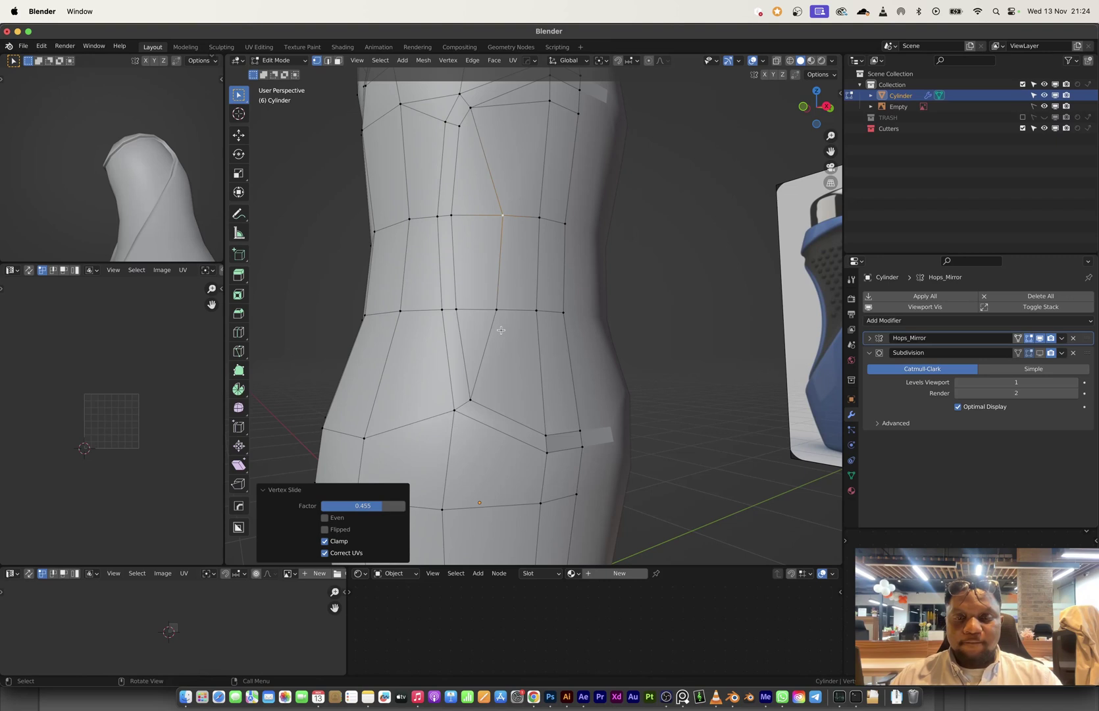
- Knife-cut an edge across the grip's lower inner face and slide its inner vertex along the cut by about 0.32
key(k)
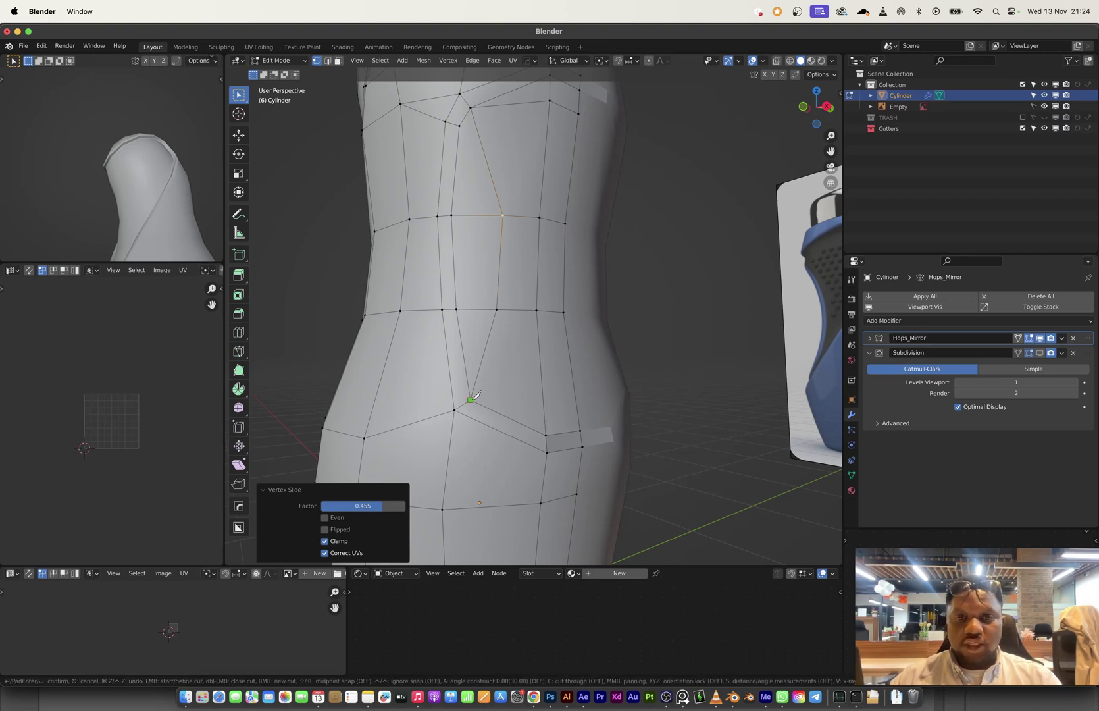
click(542, 386)
key(Return)
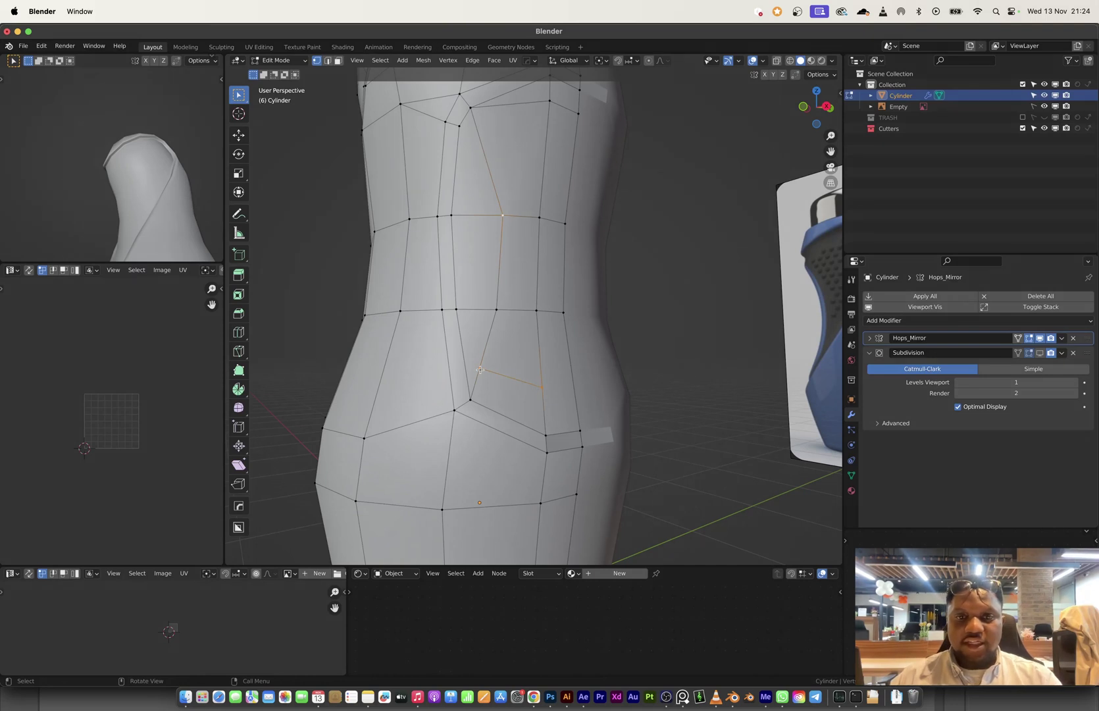
key(shift+v)
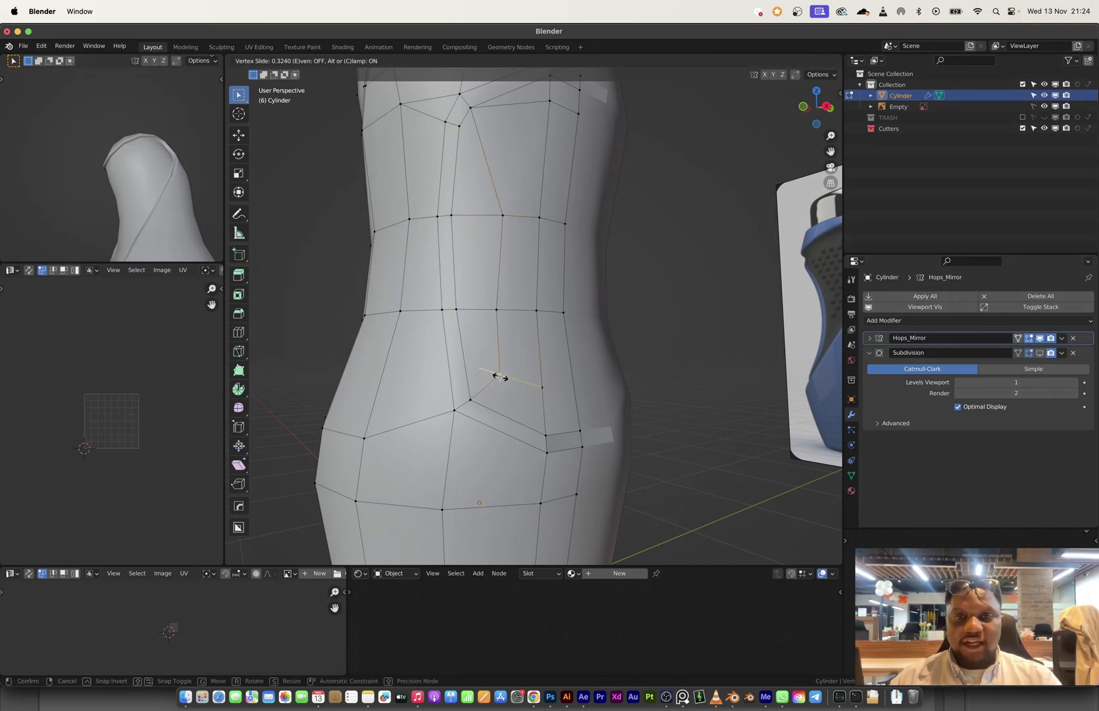
click(500, 376)
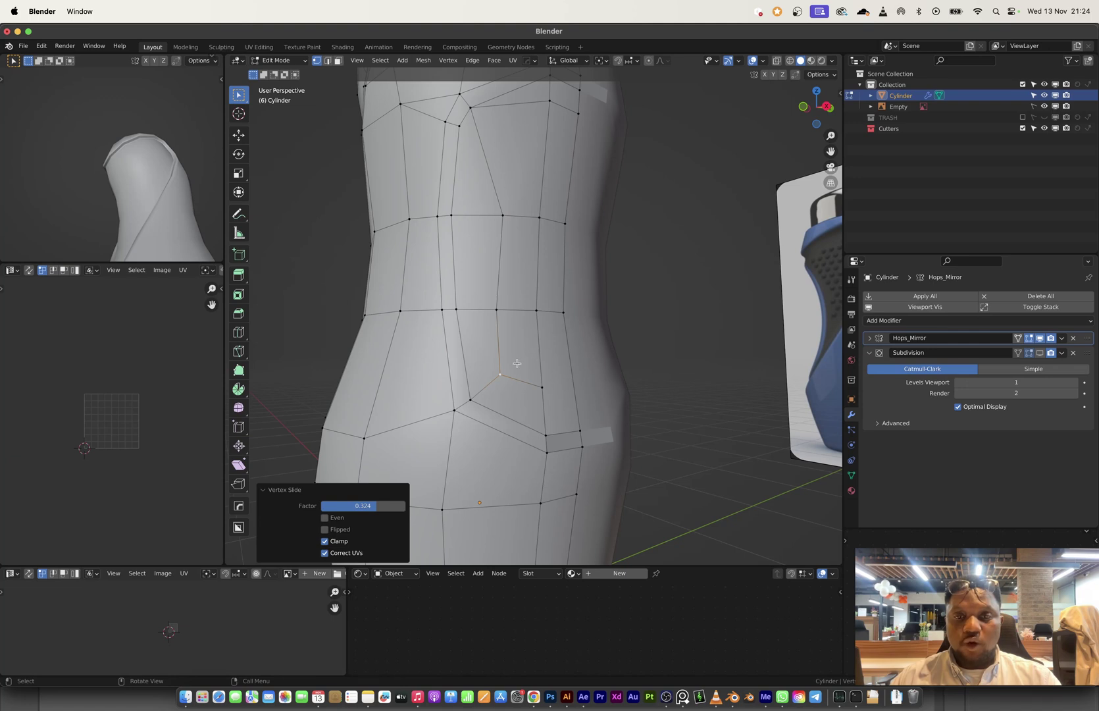
key(ctrl+z)
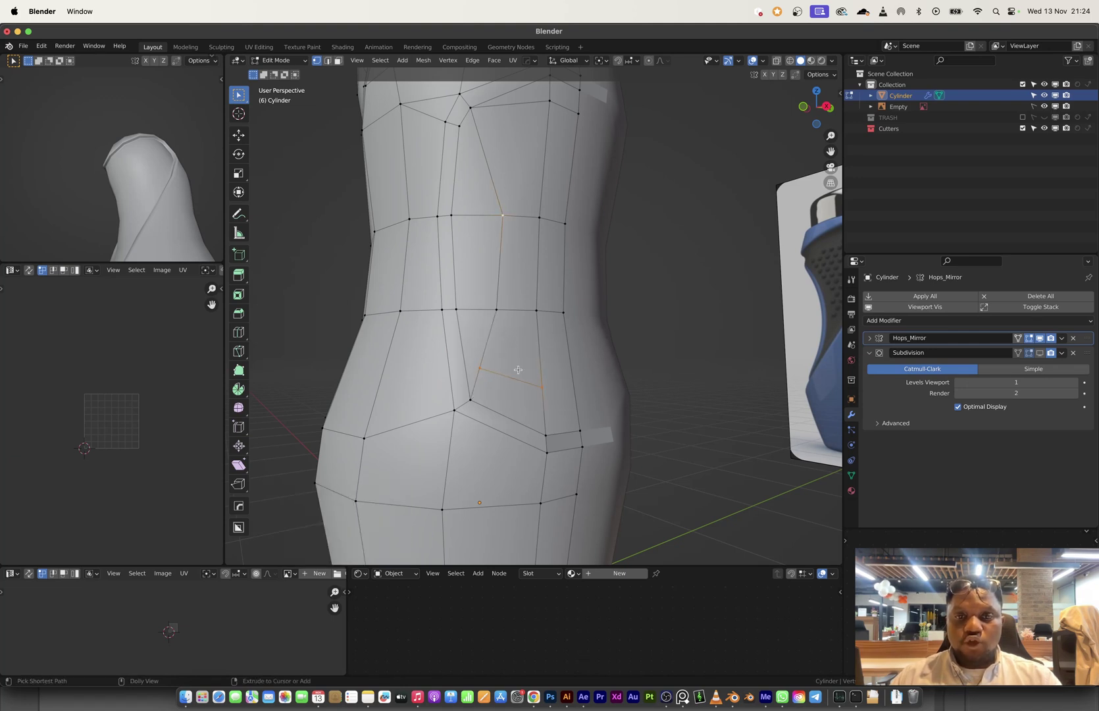
middle_drag(518, 370, 485, 247)
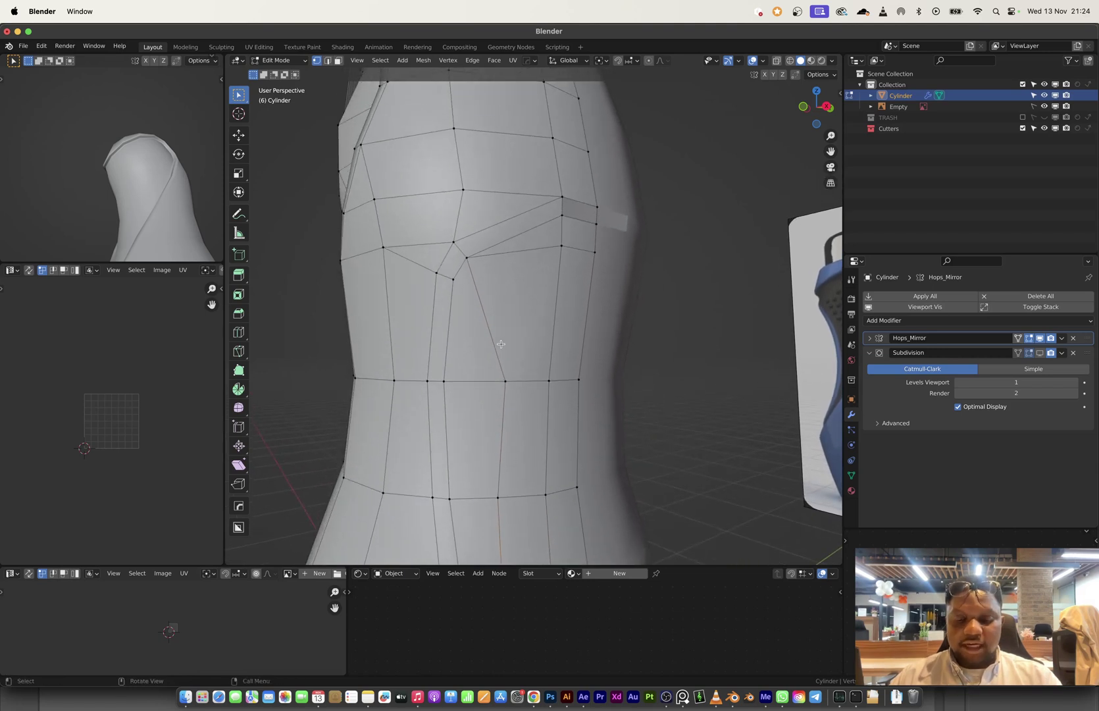
- Knife-cut from the grip's upper slanted inner edge to the adjacent grid vertex, and dissolve the old edge above the cut
key(k)
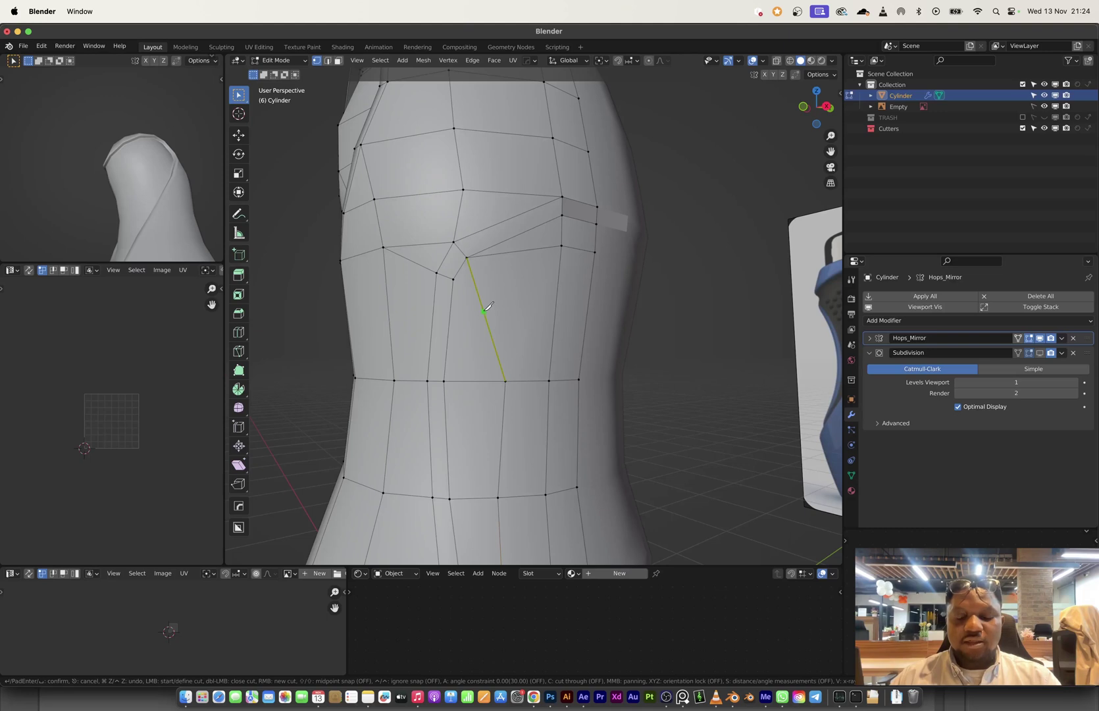
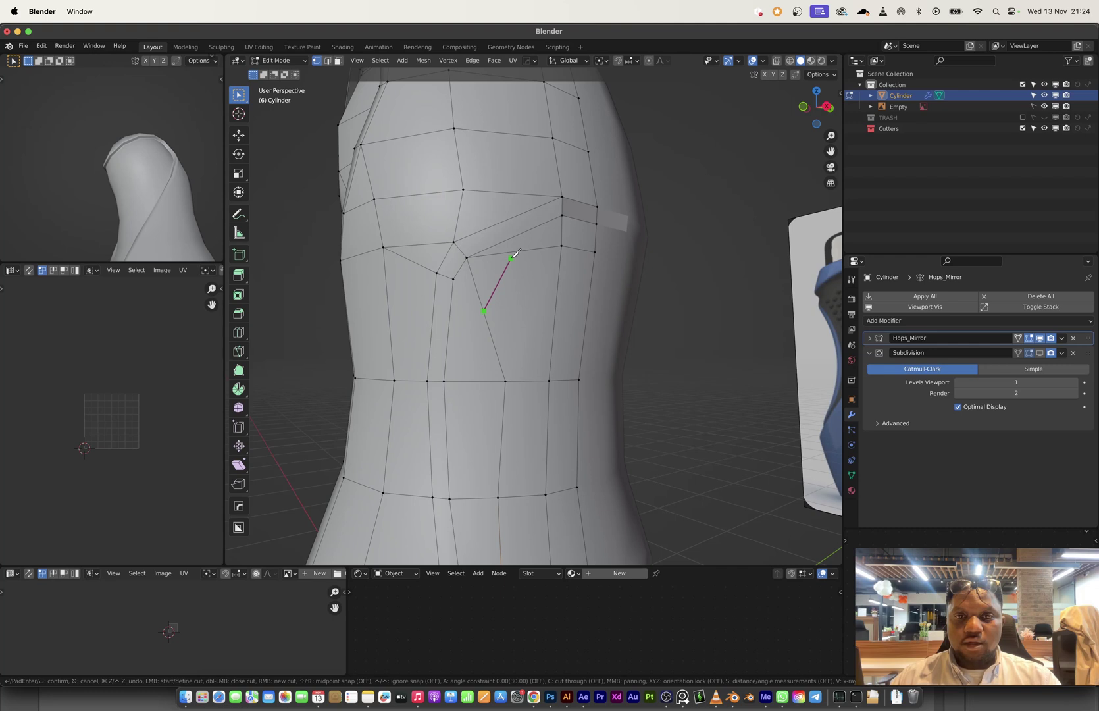
click(562, 245)
key(Return)
key(x)
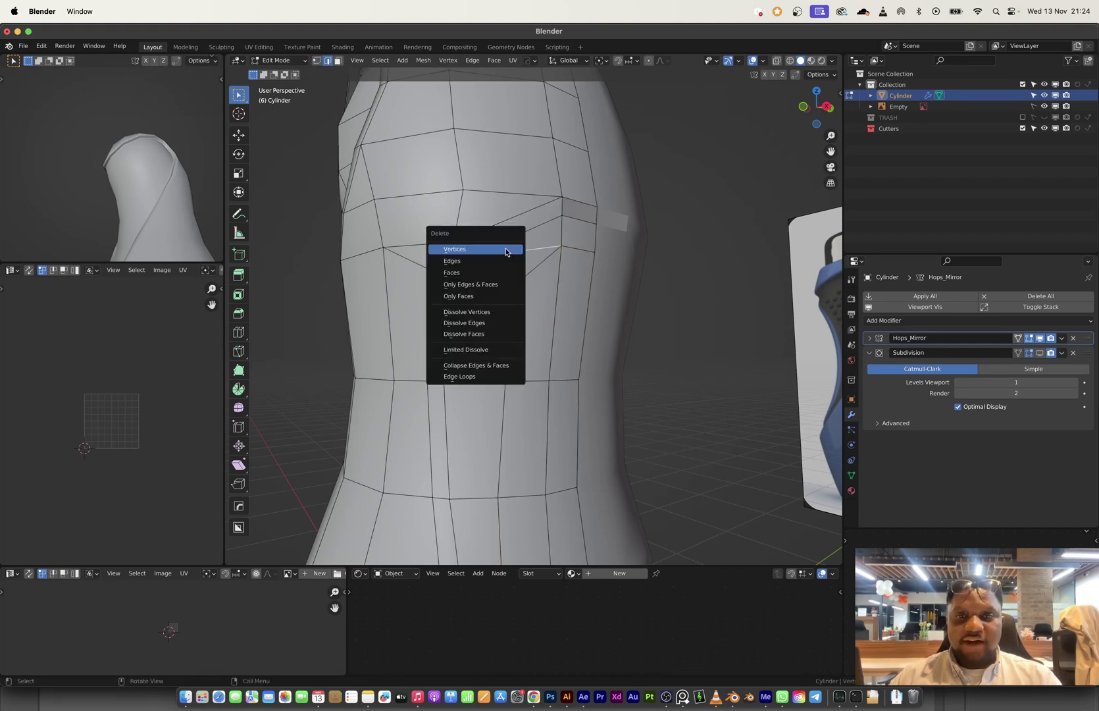
click(491, 315)
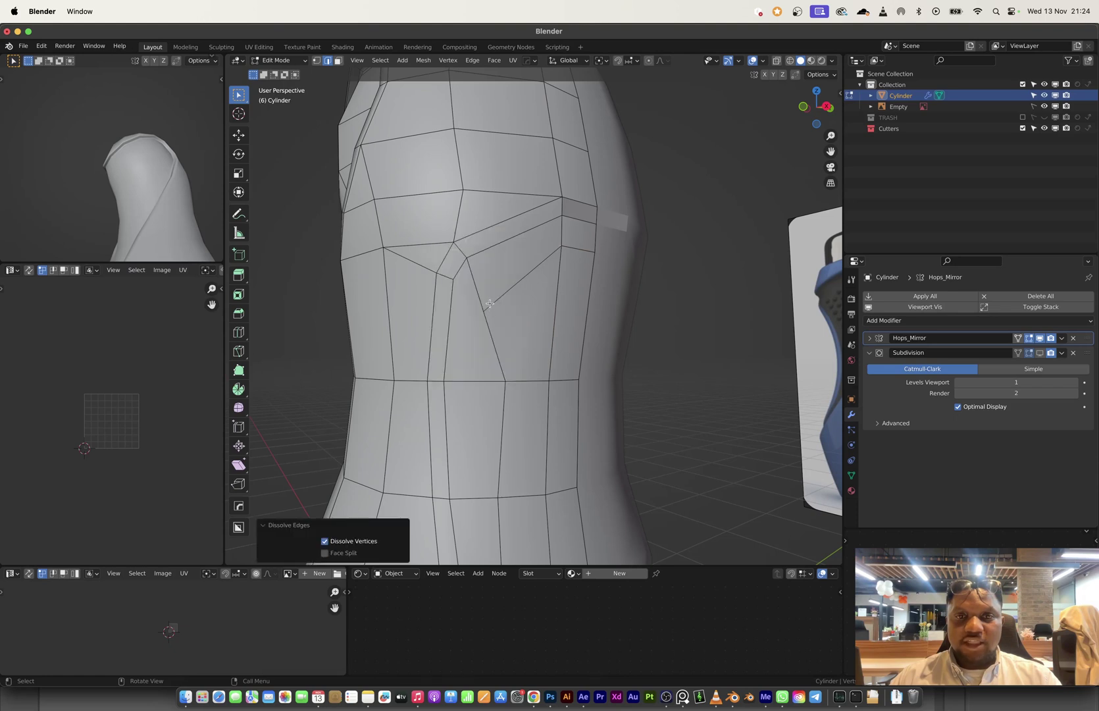
key(super+z)
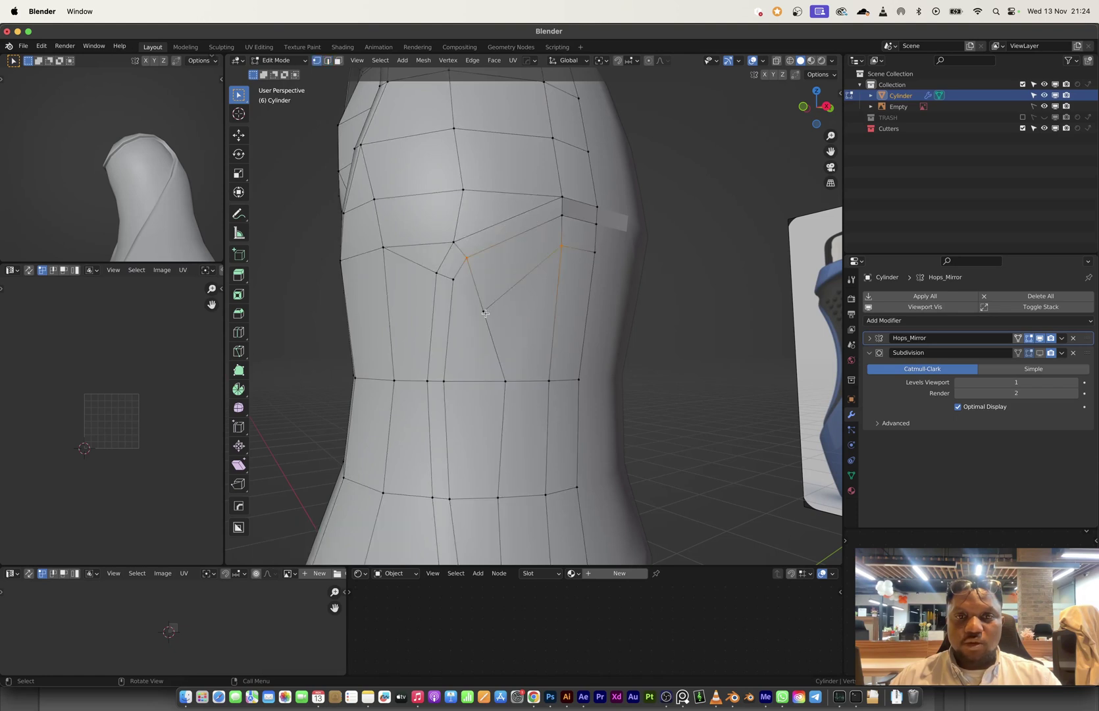
- Slide the upper cut's inner vertex up the slanted edge by about 0.6 and along the cut towards the grip's middle
key(g)
key(g)
click(480, 279)
key(g)
key(g)
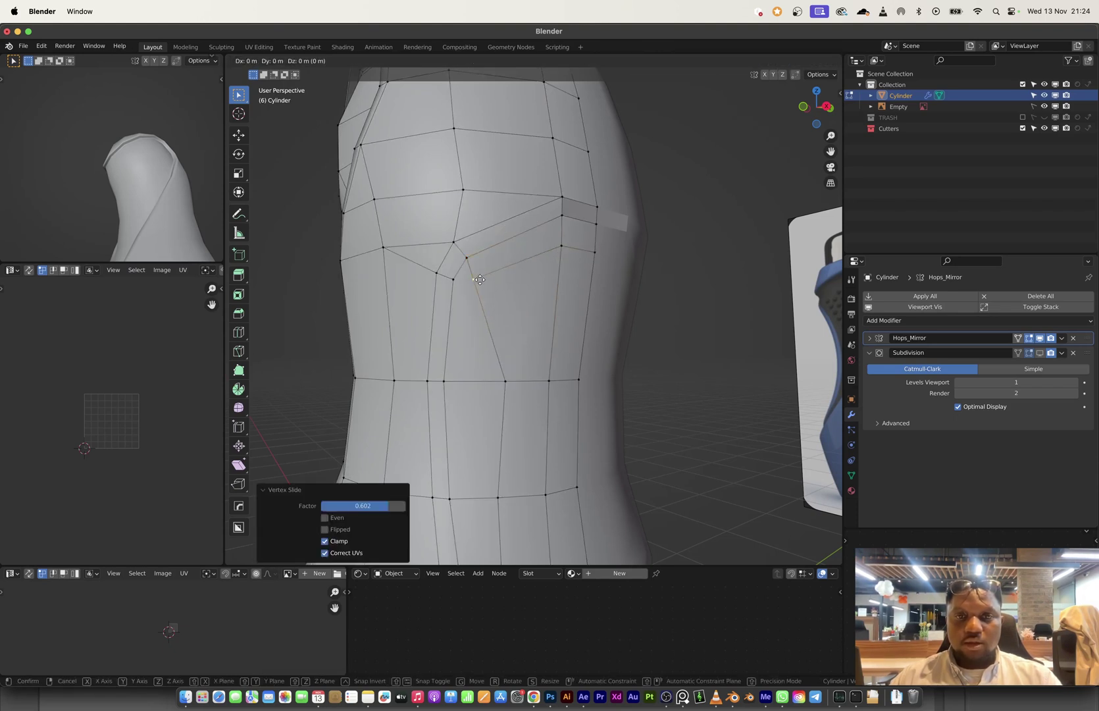
click(517, 268)
- Examine the body's shading around the side grip in object mode, then return to mesh editing
key(Tab)
key(Tab)
scroll(517, 280, down, 2)
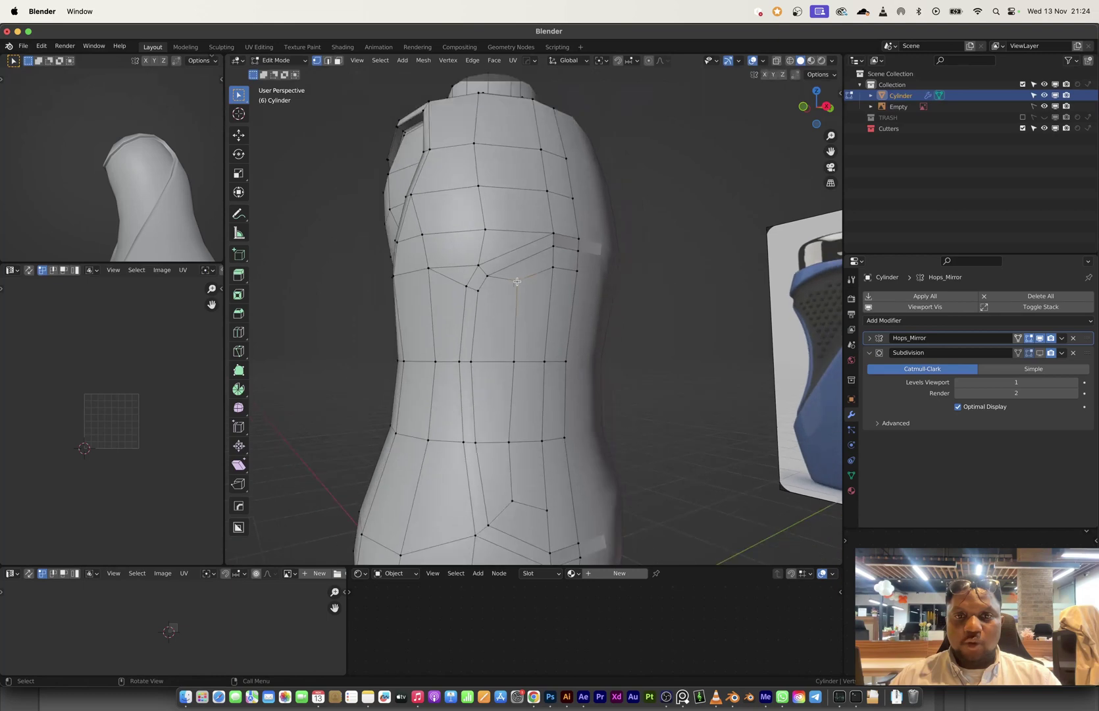
mouse_move(517, 280)
middle_down()
mouse_move(486, 290)
mouse_move(515, 300)
middle_up()
key(Tab)
mouse_move(568, 246)
middle_down()
mouse_move(543, 250)
mouse_move(552, 254)
middle_up()
key(Tab)
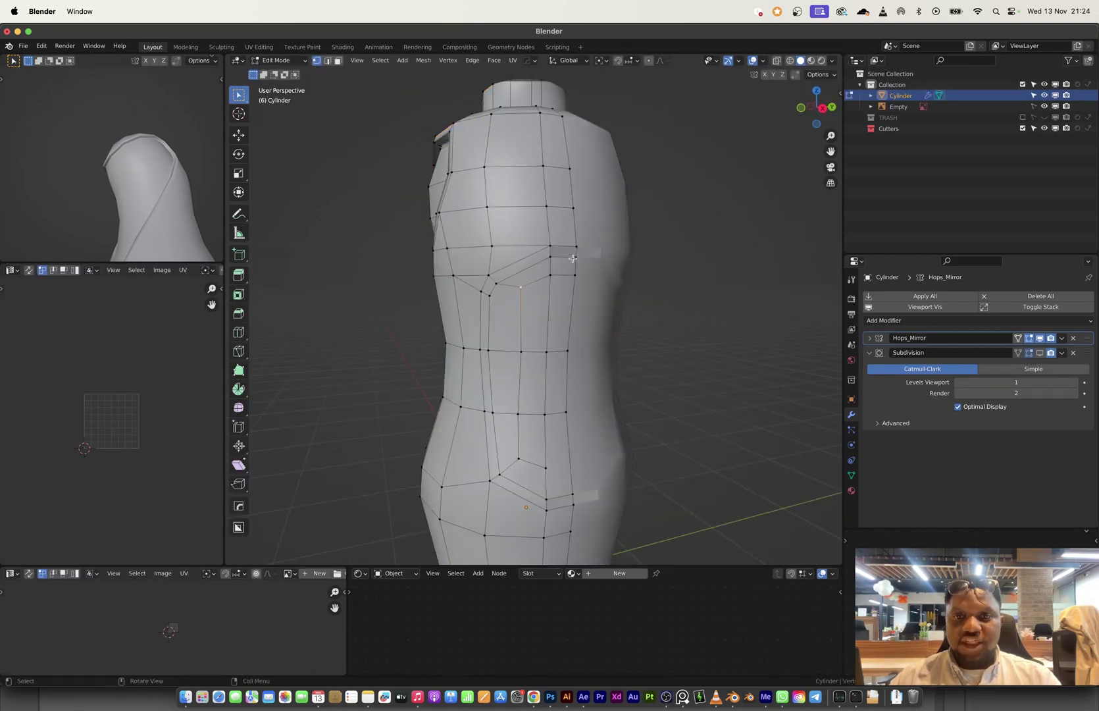
- Select the body's whole mesh, recalculate its normals, and return to object mode to check the shading
key(a)
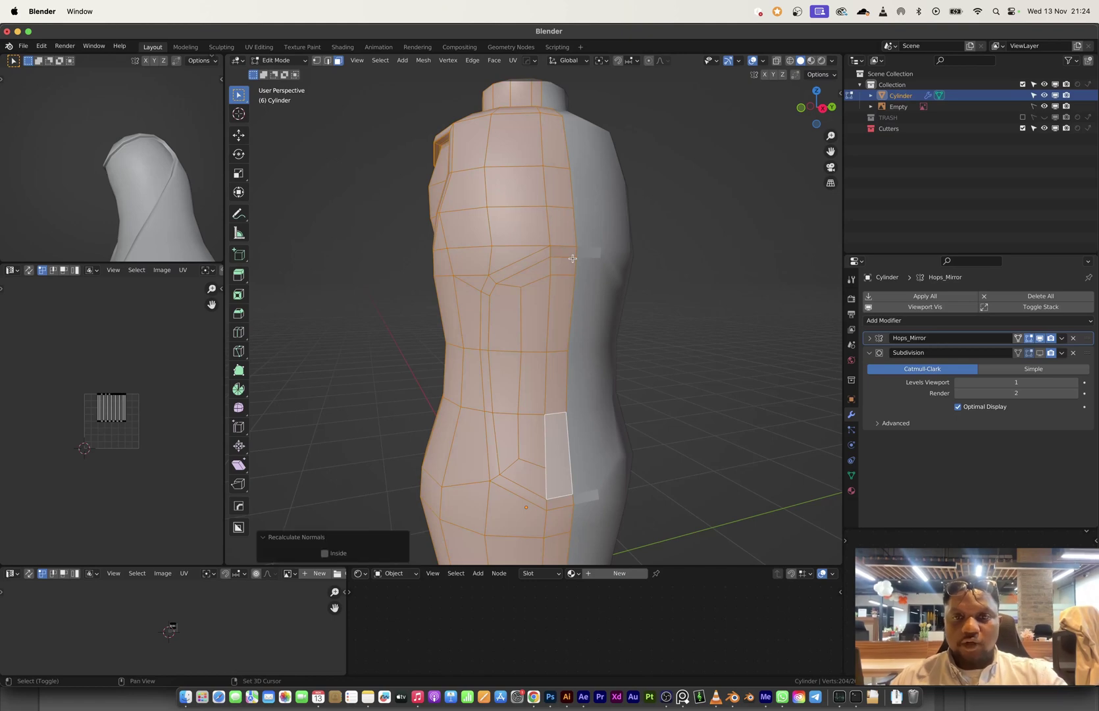
key(Tab)
scroll(552, 287, up, 3)
scroll(551, 289, down, 2)
middle_drag(540, 319, 593, 310)
- Add a Weighted Normal modifier to the body after the Subdivision modifier
click(882, 320)
click(889, 514)
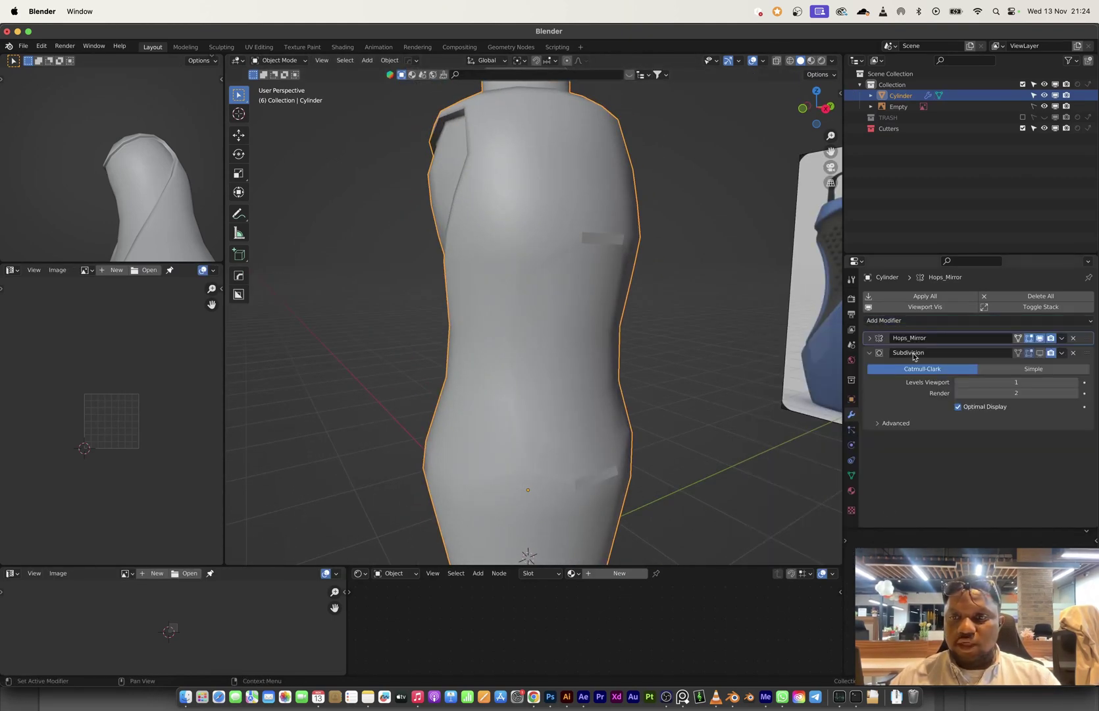
click(910, 321)
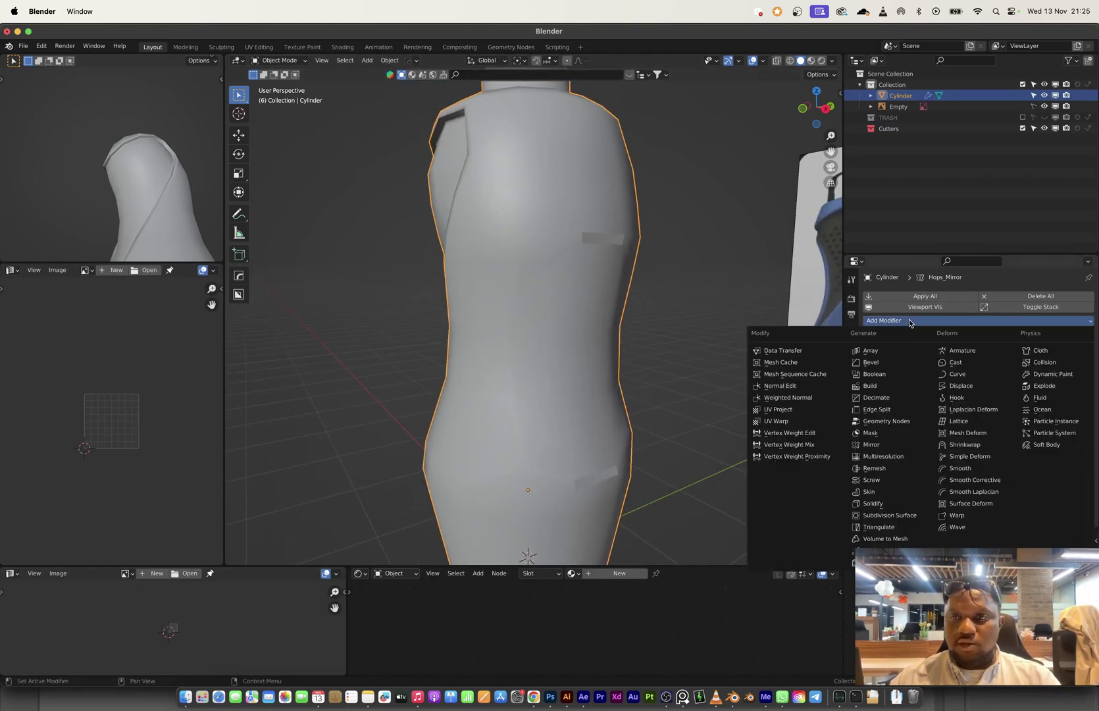
click(788, 397)
middle_drag(565, 304, 592, 316)
scroll(893, 429, down, 1)
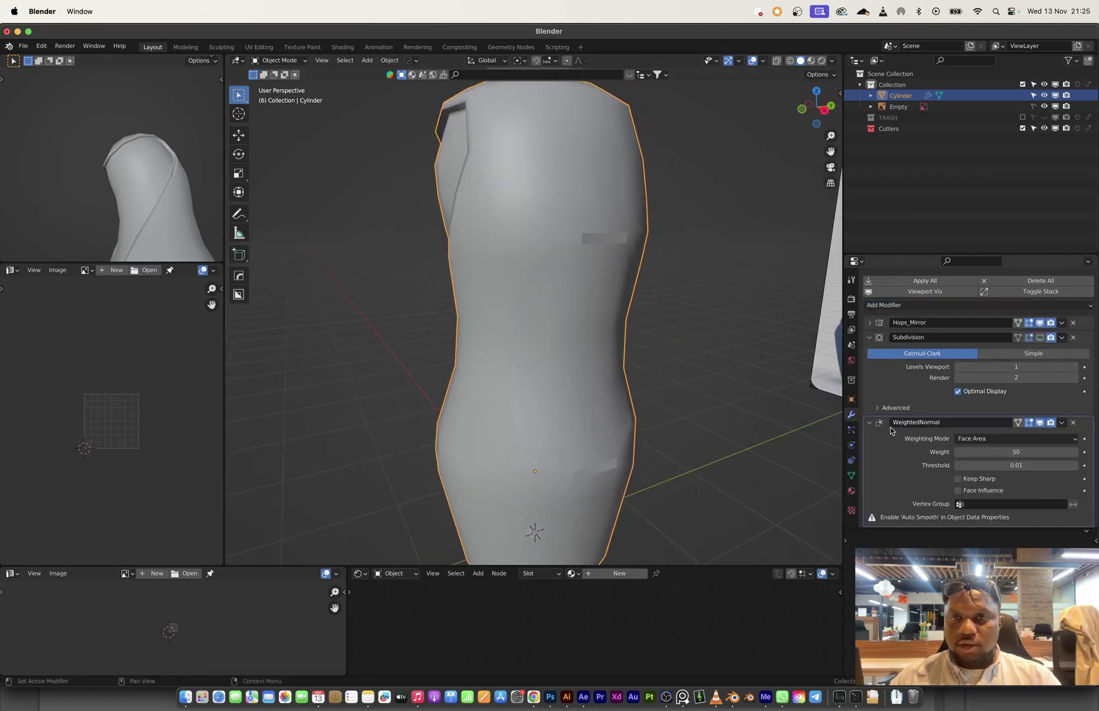
- Enable Auto Smooth in the body's mesh normals settings
click(851, 475)
scroll(892, 465, down, 2)
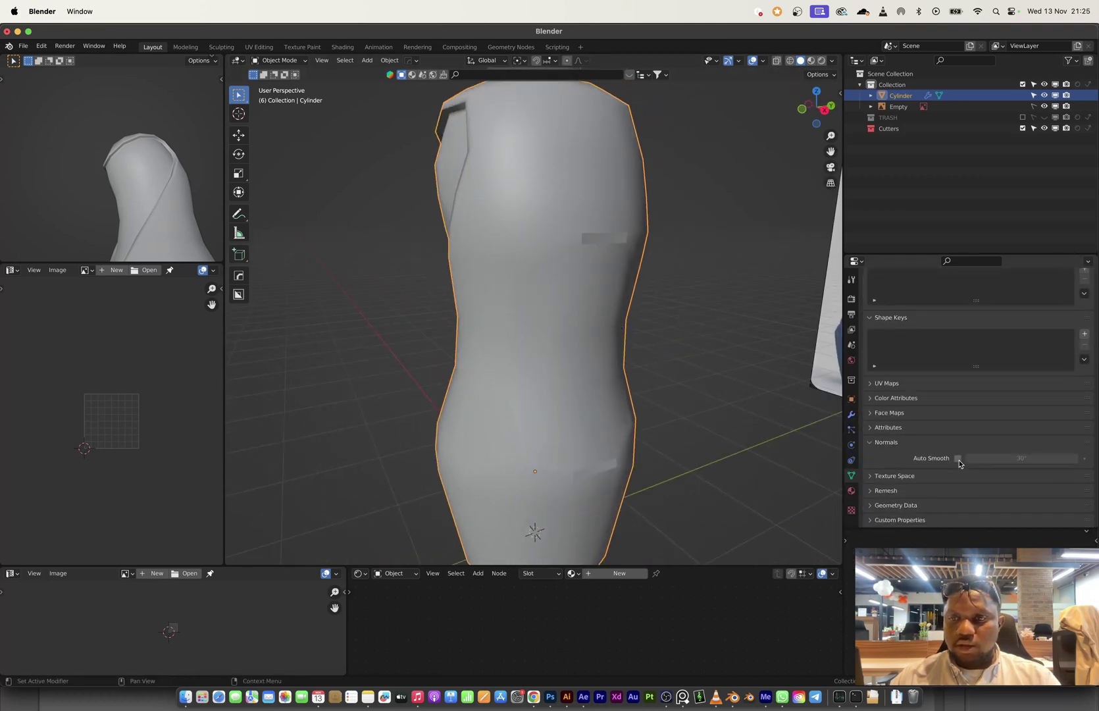
click(958, 458)
middle_drag(593, 342, 571, 296)
scroll(570, 300, up, 2)
- Knife-cut across the grip's lower face beside the mirror seam, continuing the grip's lower inner edge to the seam
key(Tab)
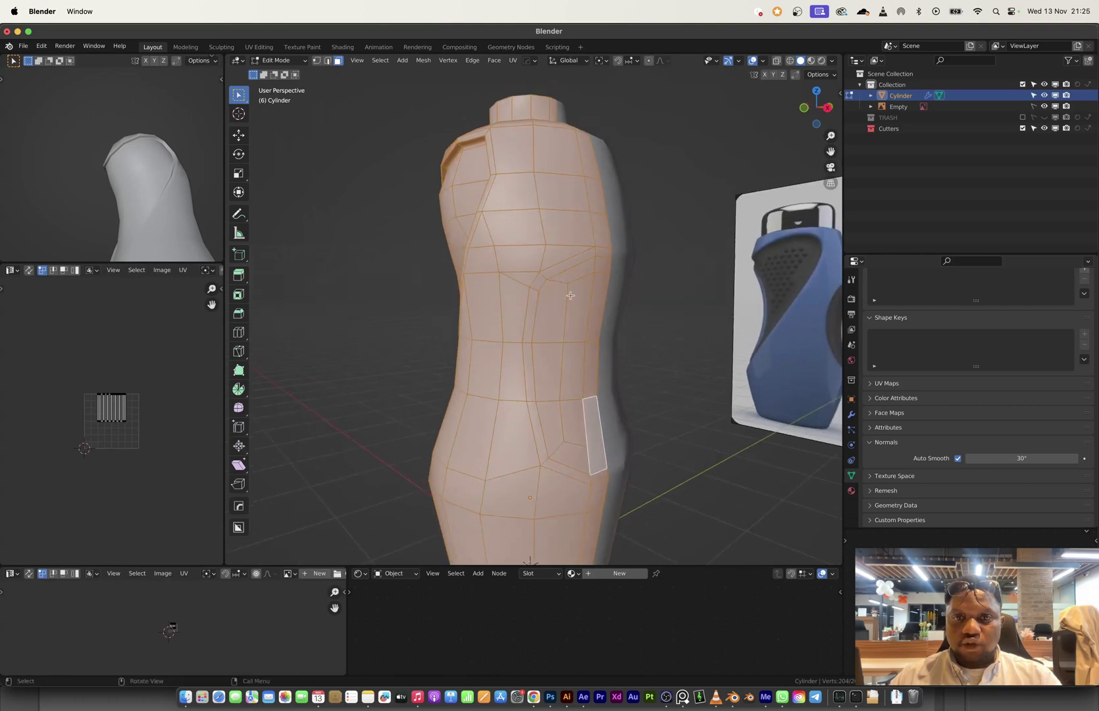
click(596, 468)
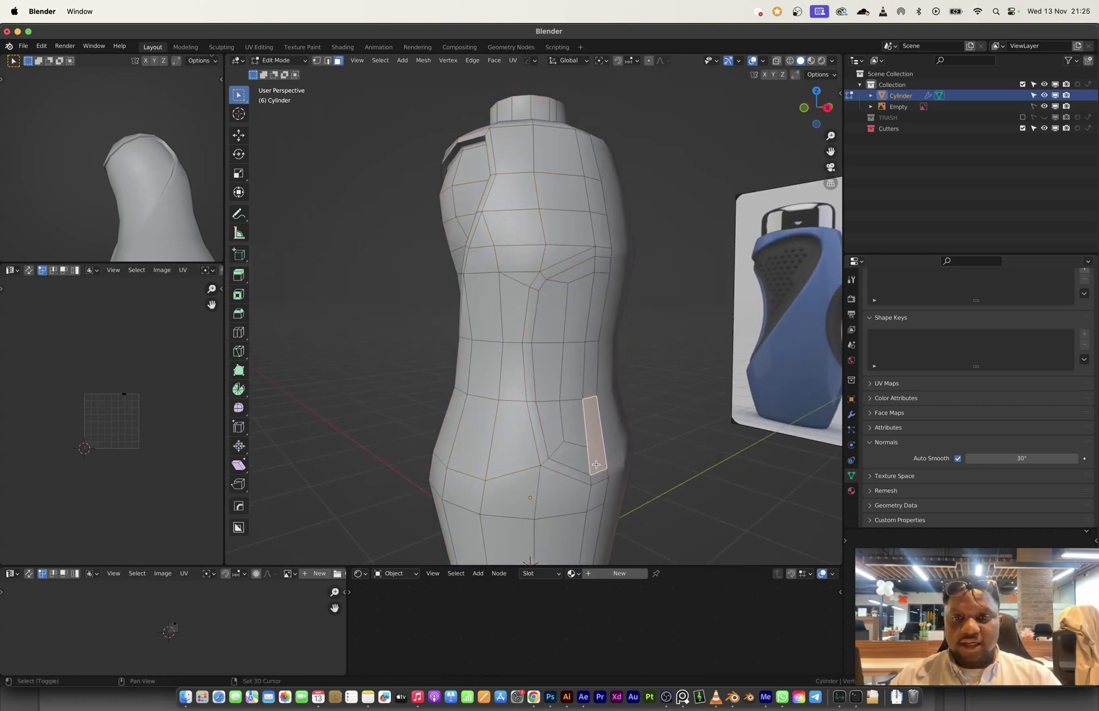
middle_drag(596, 468, 576, 455)
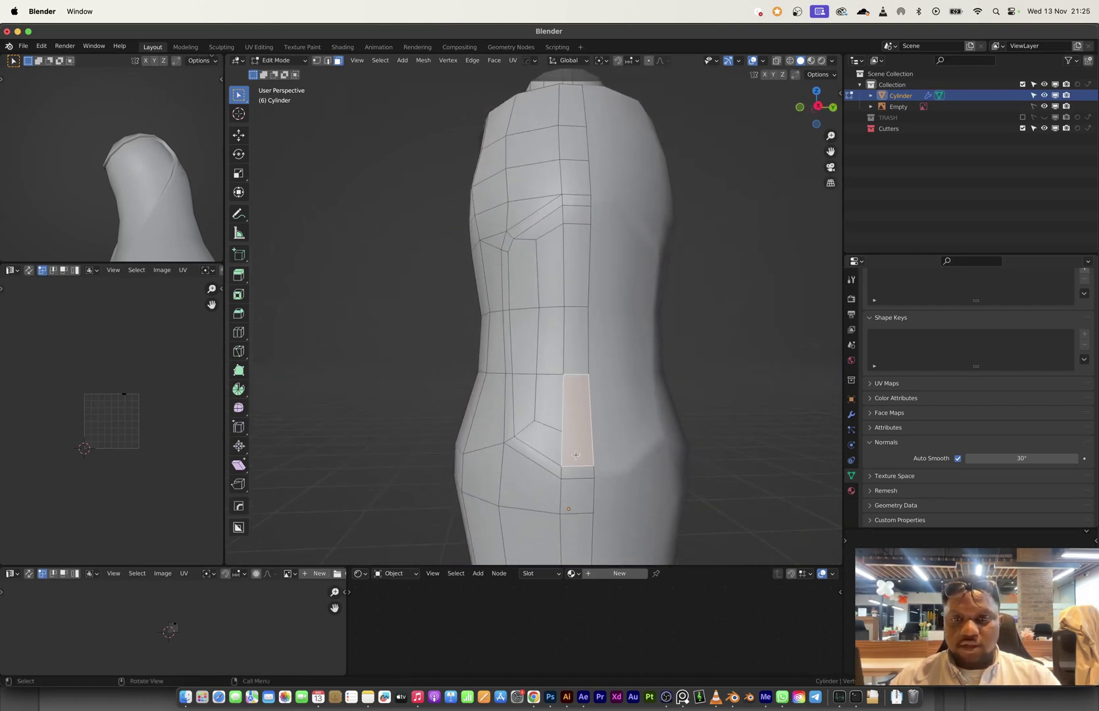
key(1)
key(k)
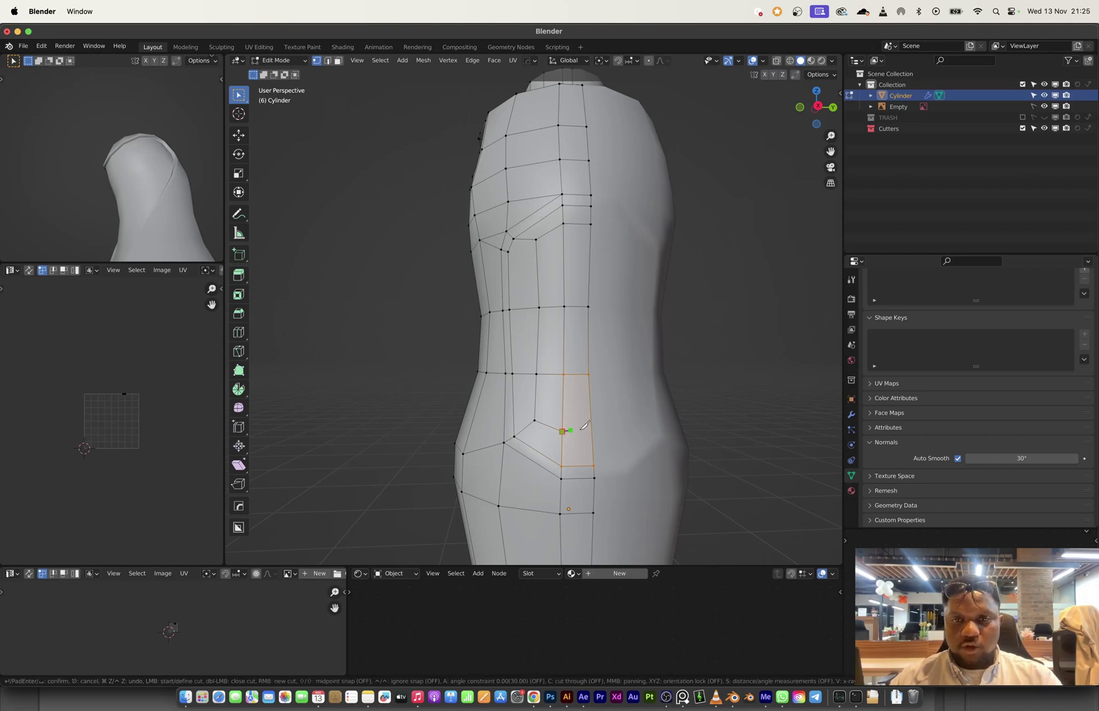
key(Escape)
- Select all faces inside the side grip's outline, from the lower seam face to the upper slanted face
key(3)
click(577, 436)
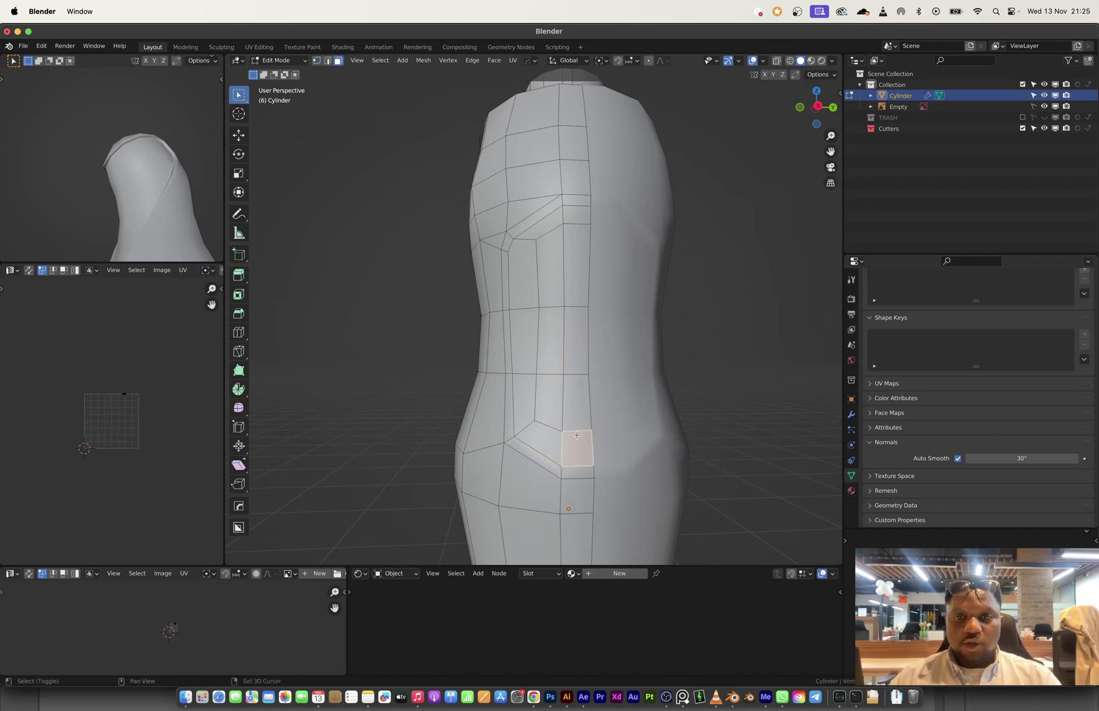
ctrl+shift+click(534, 230)
middle_drag(534, 321, 597, 343)
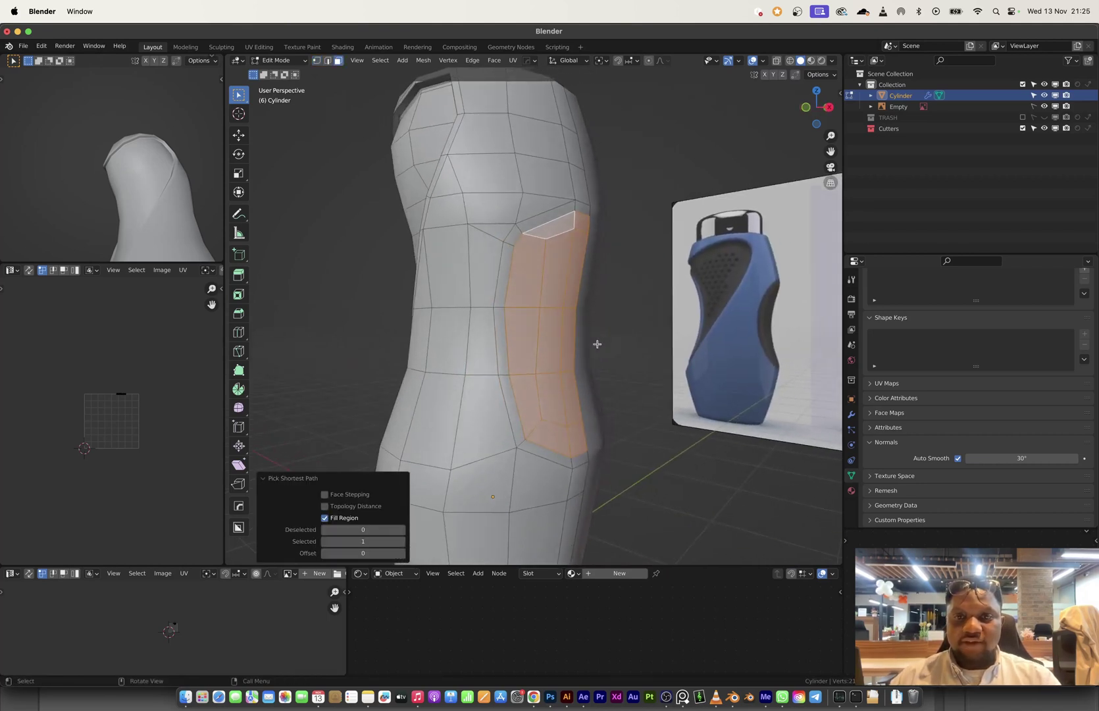
click(666, 698)
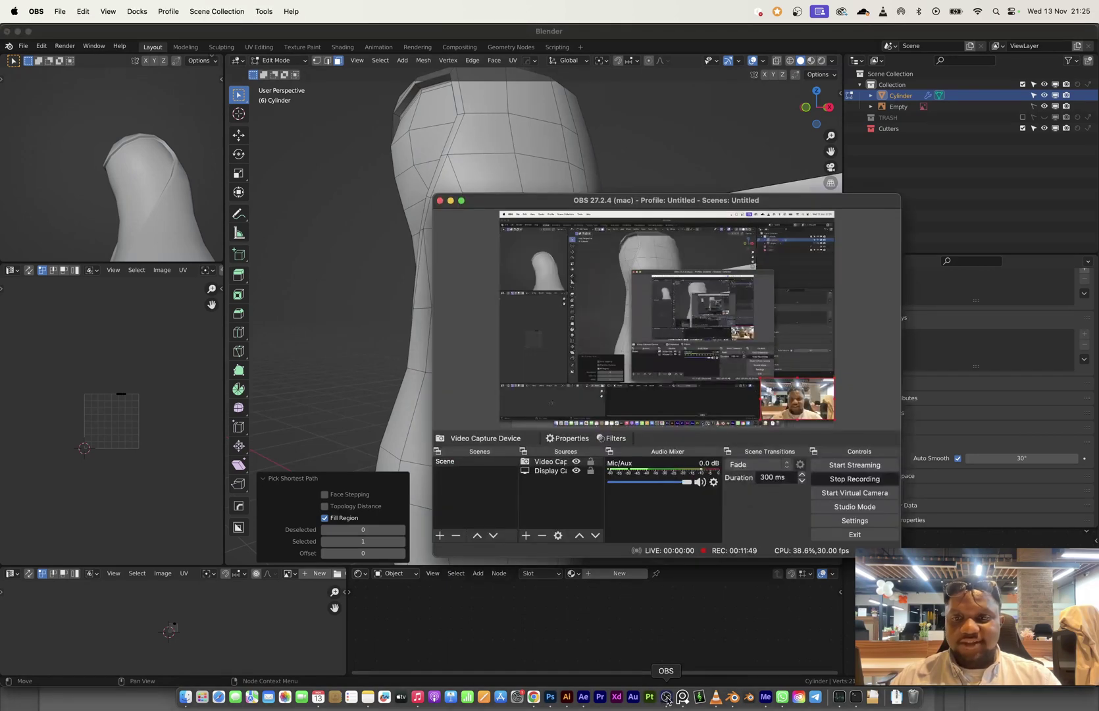
click(694, 27)
- Extrude the selected side grip faces inward along their normals with an offset of -0.0111 m
middle_drag(551, 265, 573, 291)
scroll(545, 235, up, 3)
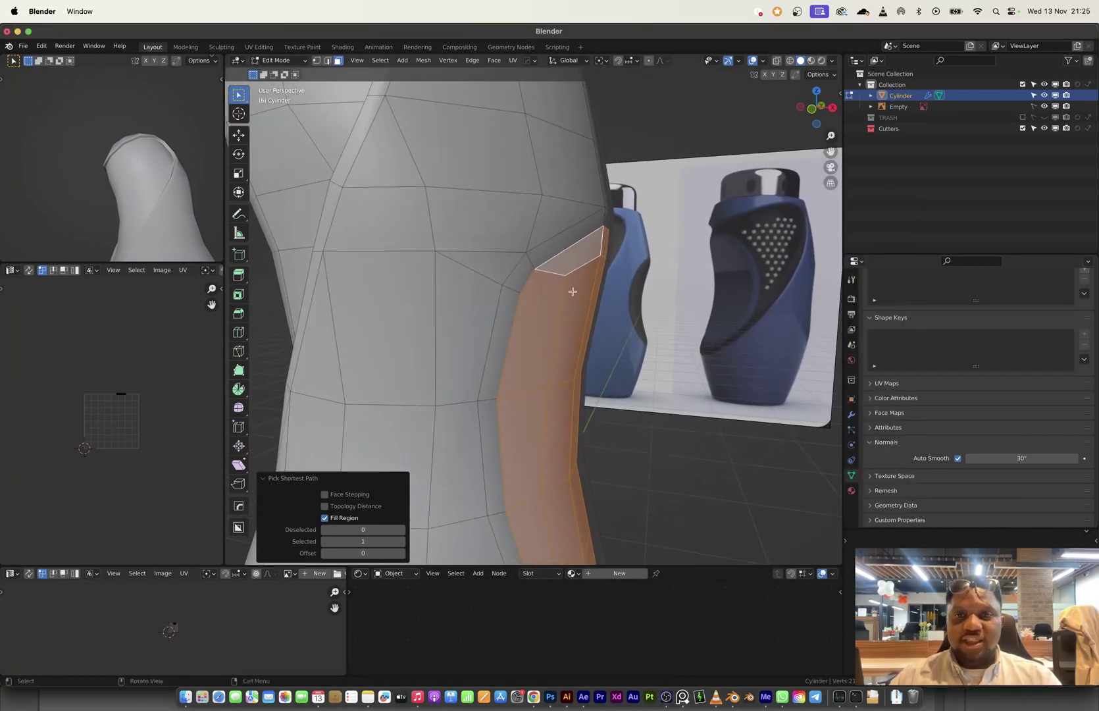
click(813, 109)
key(alt+z)
scroll(574, 274, up, 2)
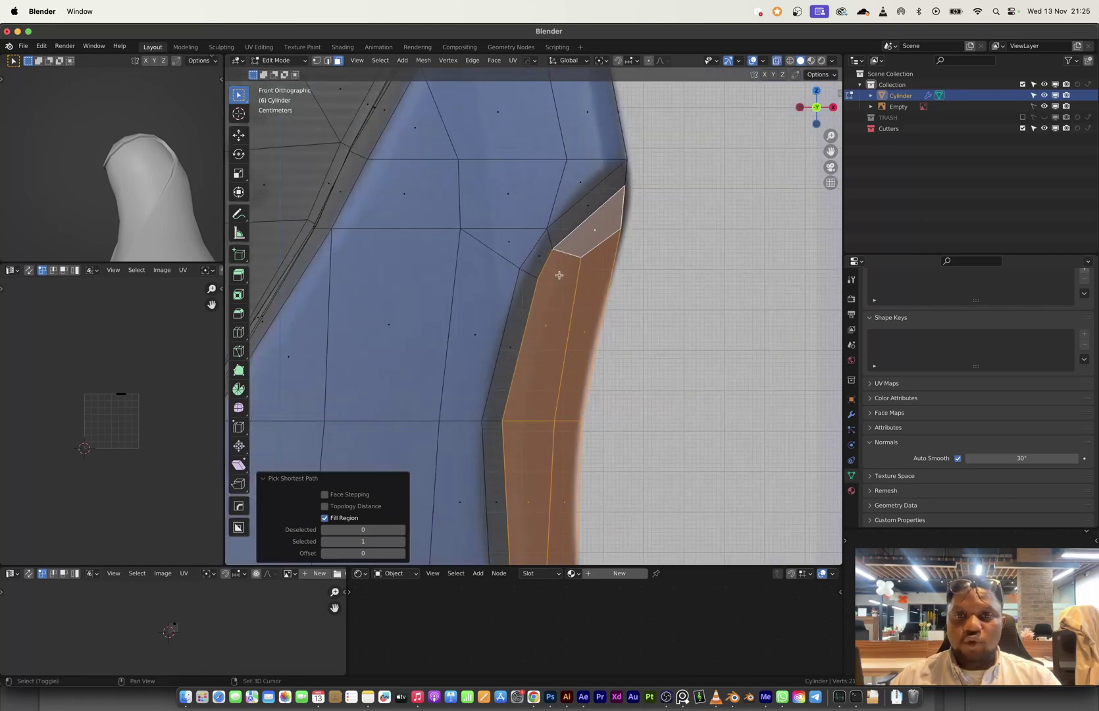
middle_drag(572, 230, 579, 255)
key(alt+z)
scroll(554, 315, up, 2)
key(alt+e)
scroll(567, 301, up, 3)
middle_drag(566, 302, 554, 401)
key(alt+e)
click(600, 406)
click(592, 448)
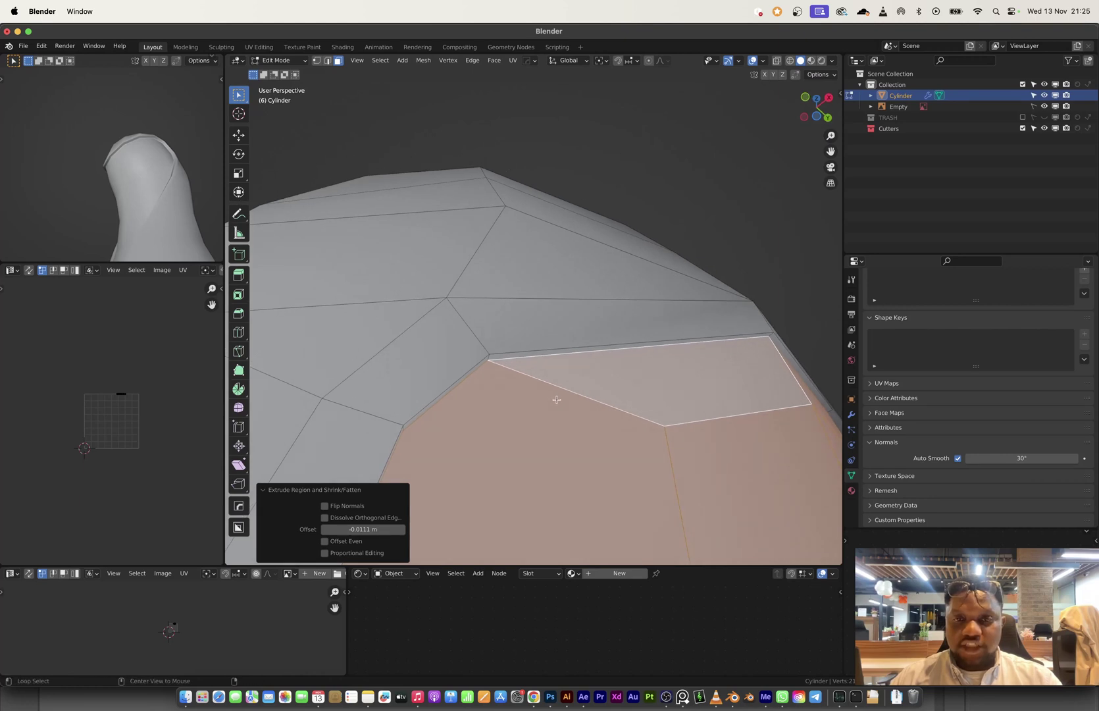
- Extrude the grip faces inward along their normals twice more, with offsets of -0.071 m and -0.0159 m
key(alt+e)
click(556, 400)
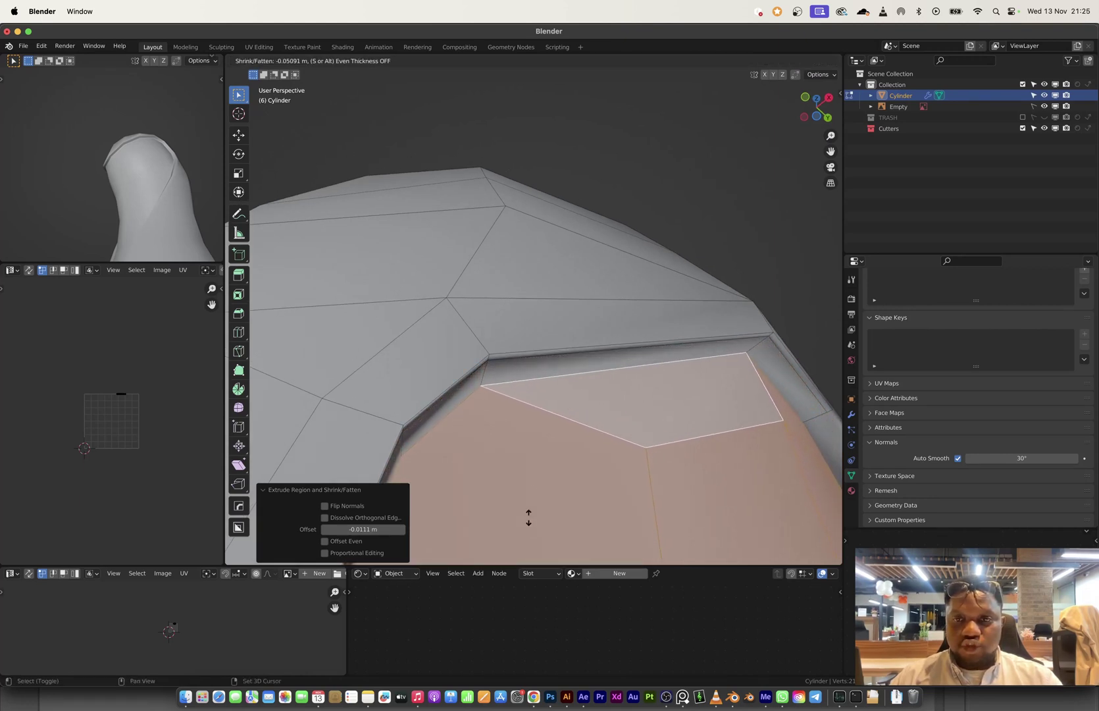
click(510, 553)
key(alt+e)
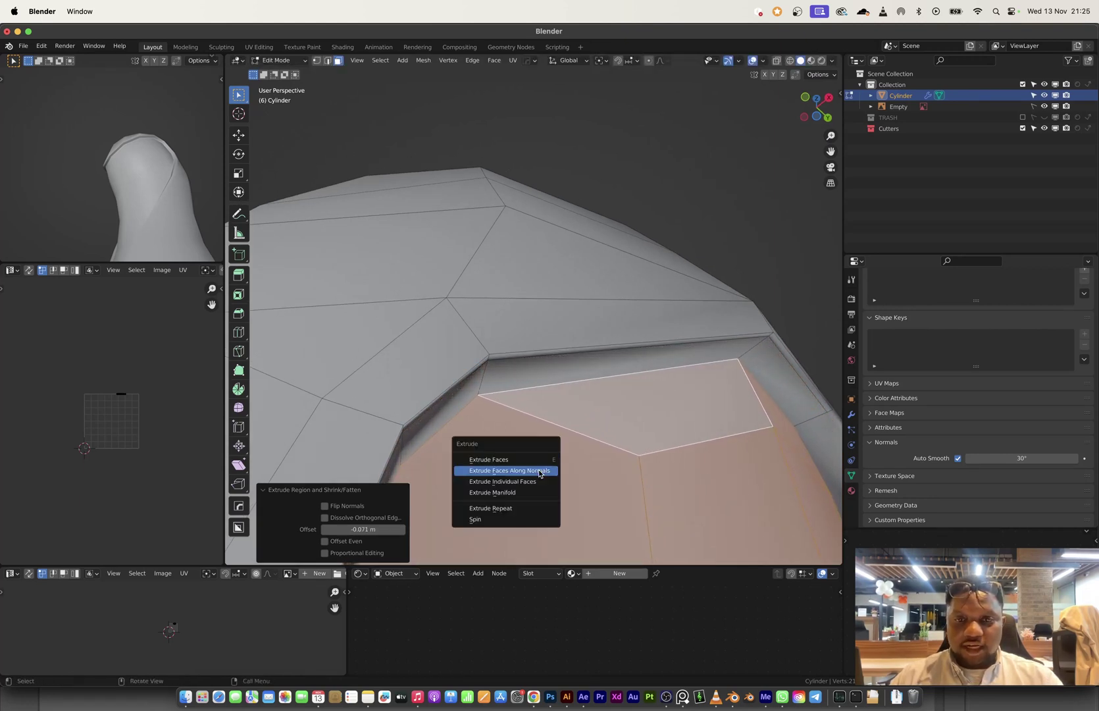
click(539, 473)
click(530, 500)
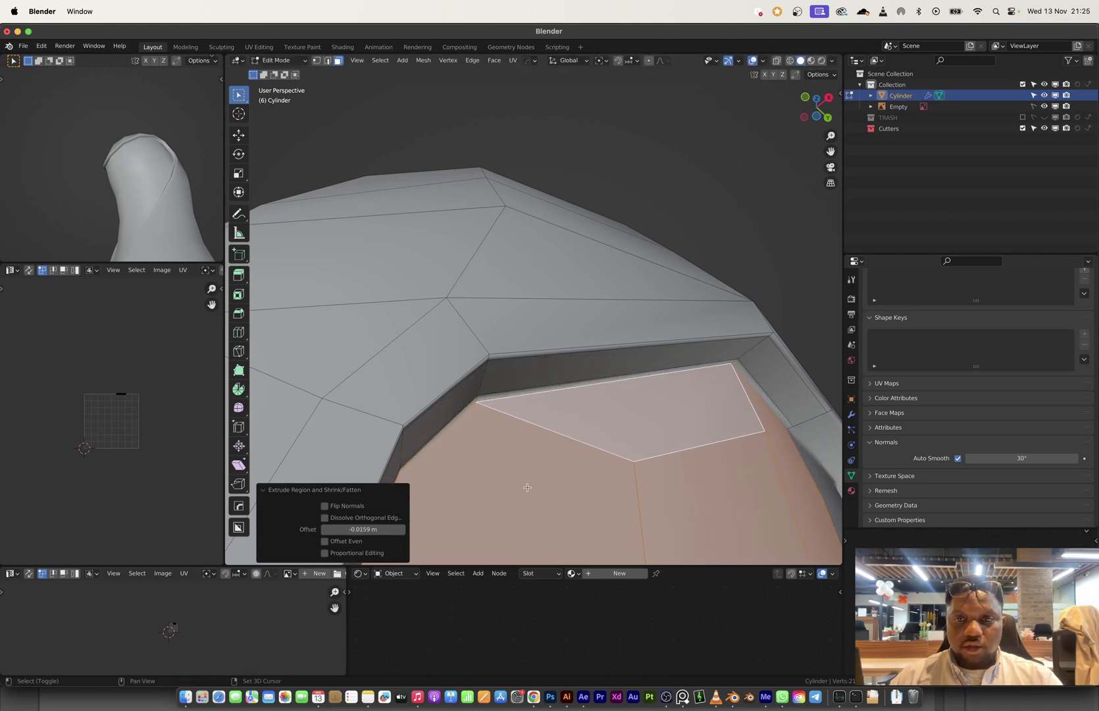
- Examine the recessed grip in object mode from the side and compare its outline with the front reference through X-ray
middle_drag(527, 488, 592, 333)
key(Tab)
scroll(572, 324, down, 4)
click(827, 107)
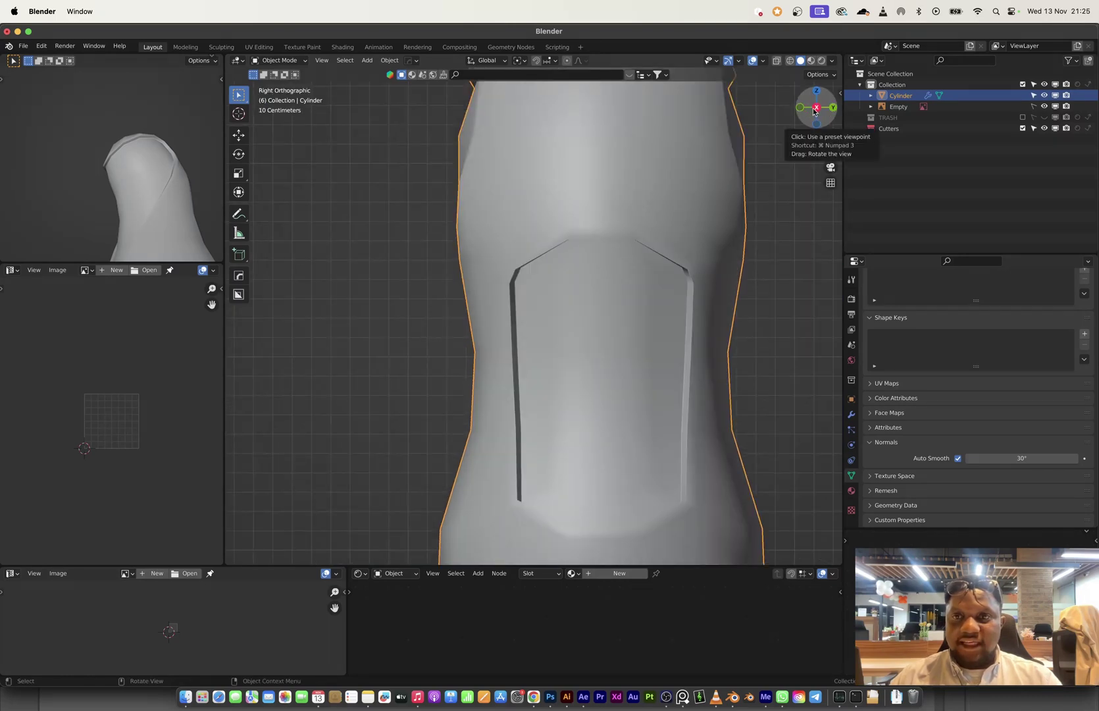
click(803, 108)
key(alt+z)
scroll(567, 328, up, 2)
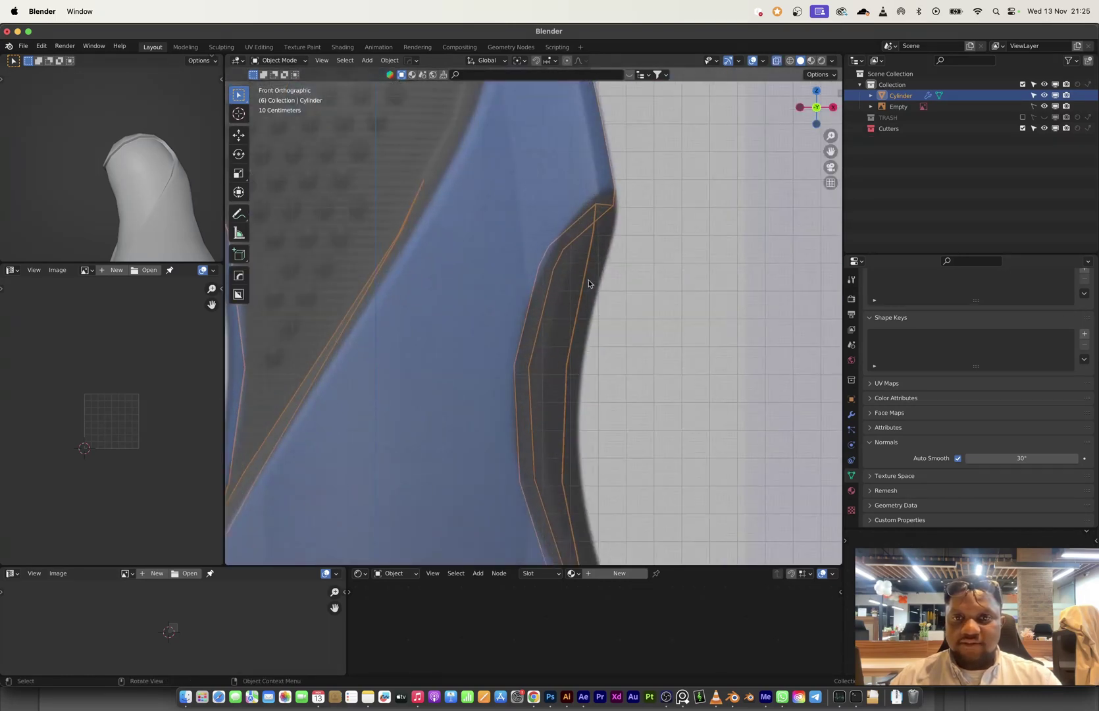
scroll(600, 265, down, 5)
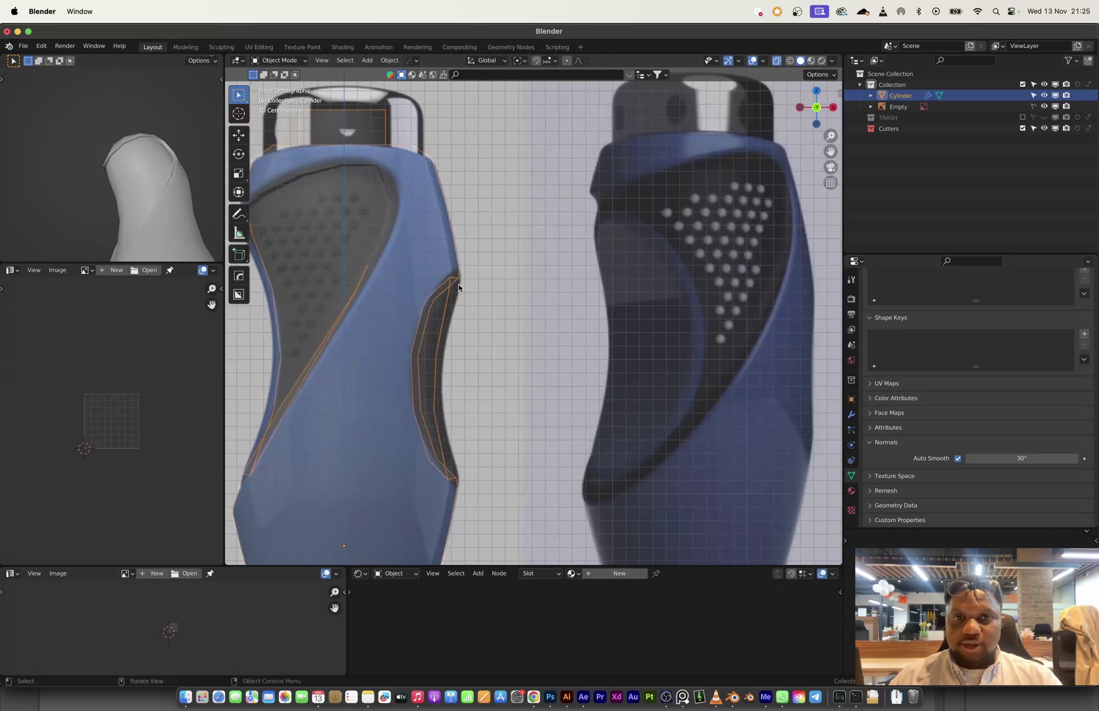
scroll(460, 299, down, 3)
scroll(476, 312, up, 5)
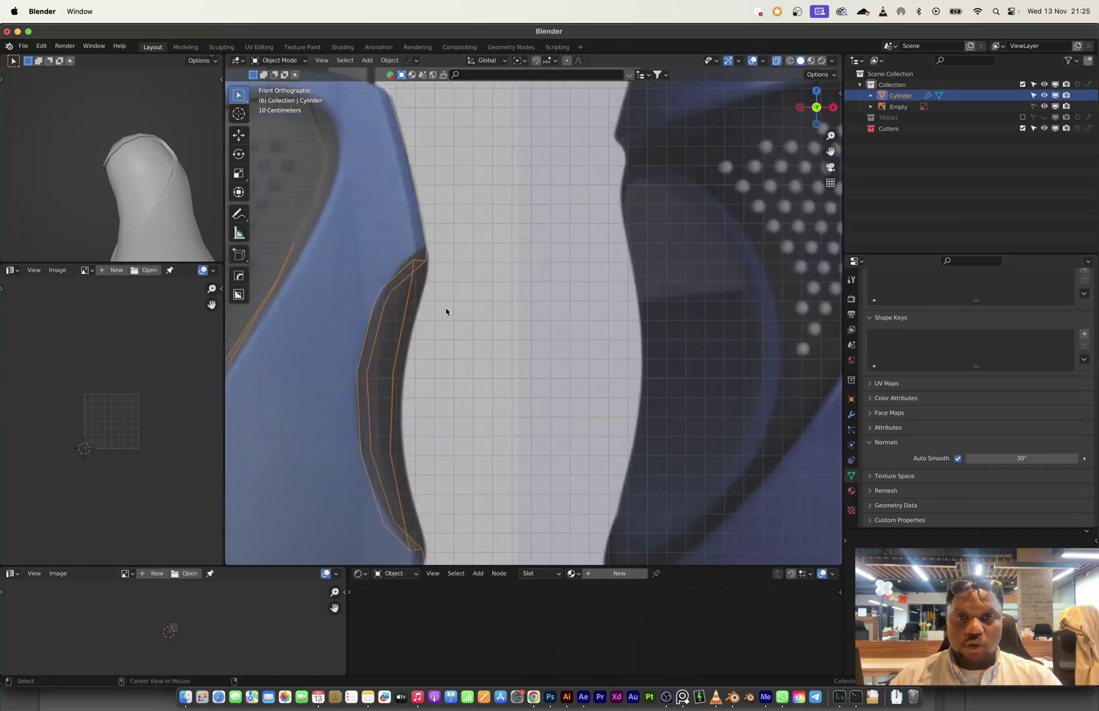
middle_drag(430, 306, 516, 340)
- Inset the recessed grip faces by 0.0431 m and extrude them outward along their normals by 0.128 m
key(Tab)
key(i)
click(595, 397)
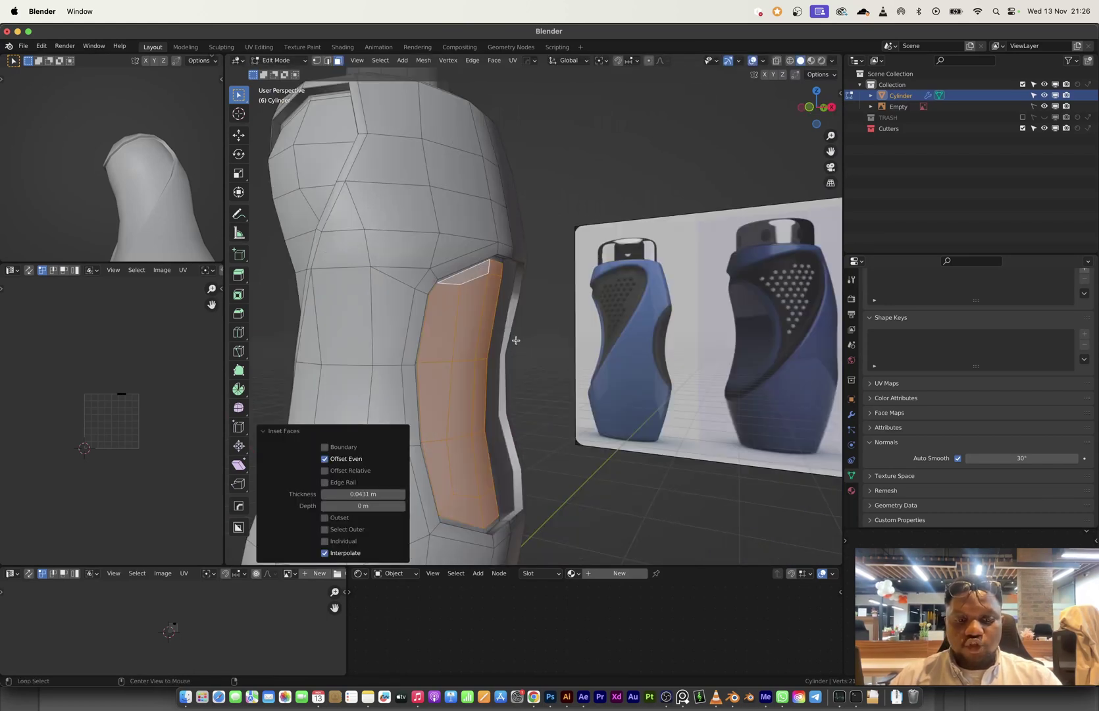
key(alt+e)
click(516, 340)
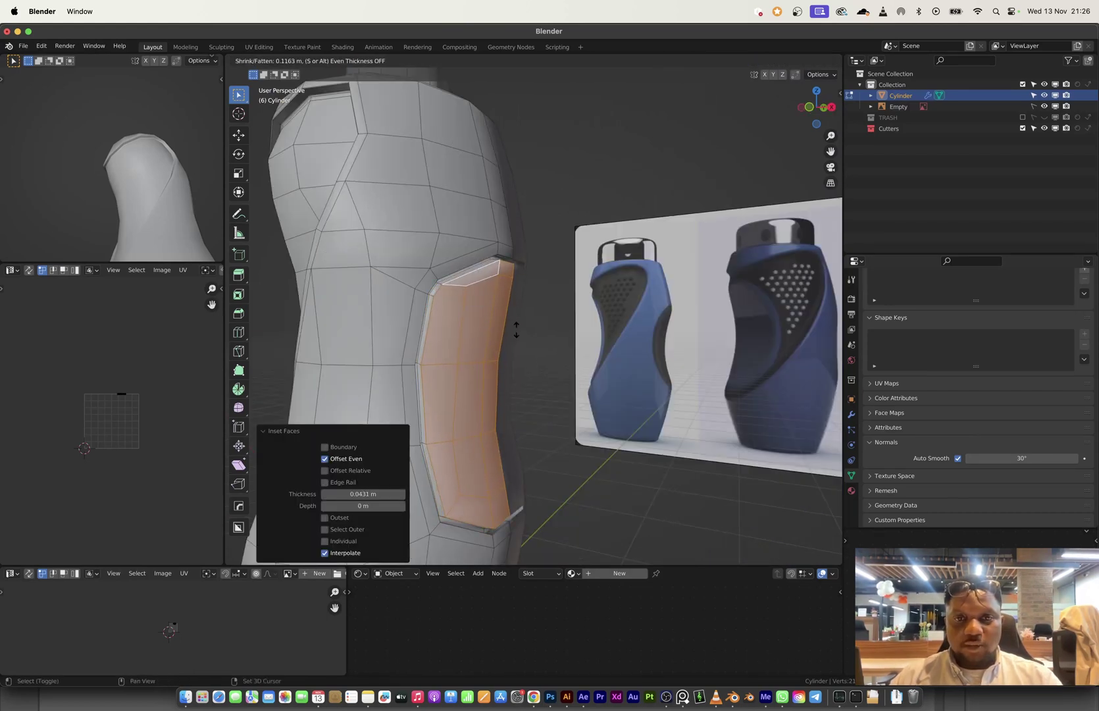
click(516, 332)
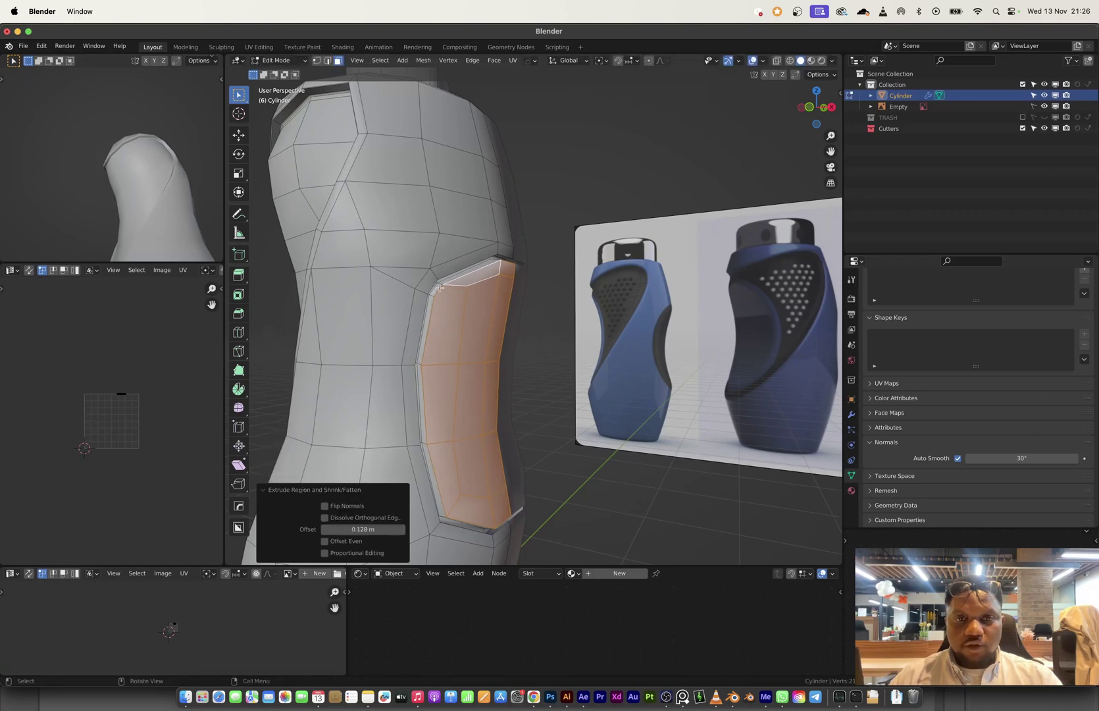
- Turn on the Subdivision modifier's viewport display for the body in object mode and view the smoothed grip
mouse_move(440, 288)
middle_down()
mouse_move(502, 294)
mouse_move(361, 302)
mouse_move(481, 305)
mouse_move(551, 349)
mouse_move(826, 373)
middle_up()
key(Tab)
scroll(557, 324, down, 3)
click(850, 413)
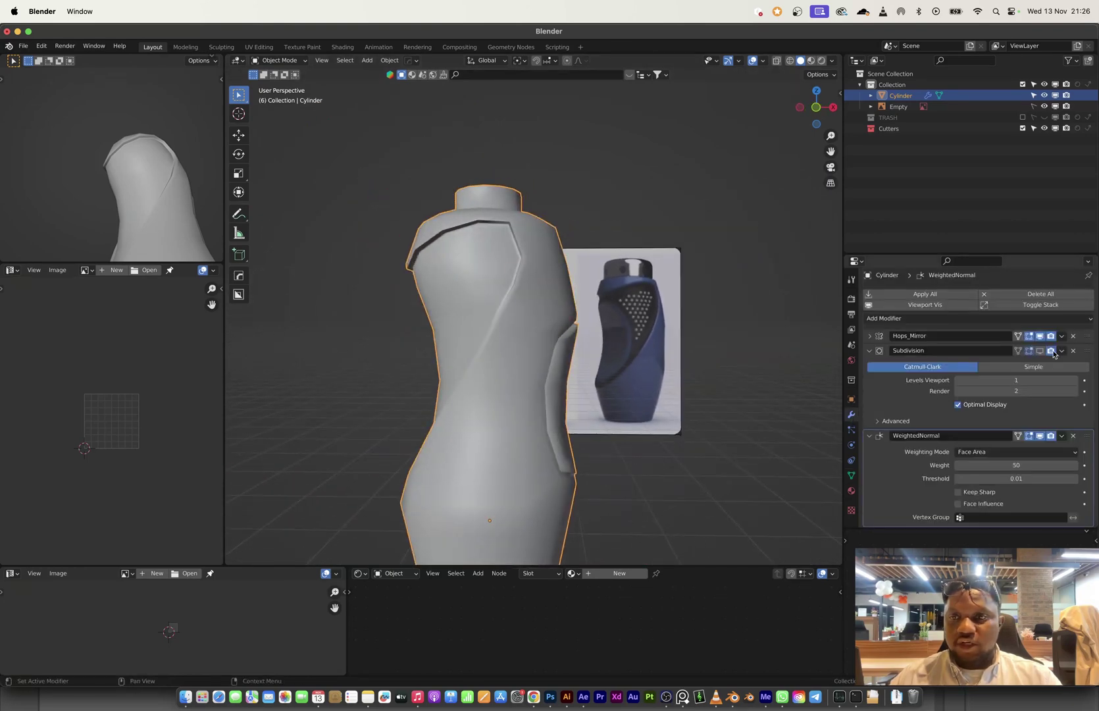
middle_drag(734, 365, 538, 270)
scroll(527, 297, up, 3)
- Bevel the raised grip panel's outer edge loop with a width of 0.0296 m and two segments
key(Tab)
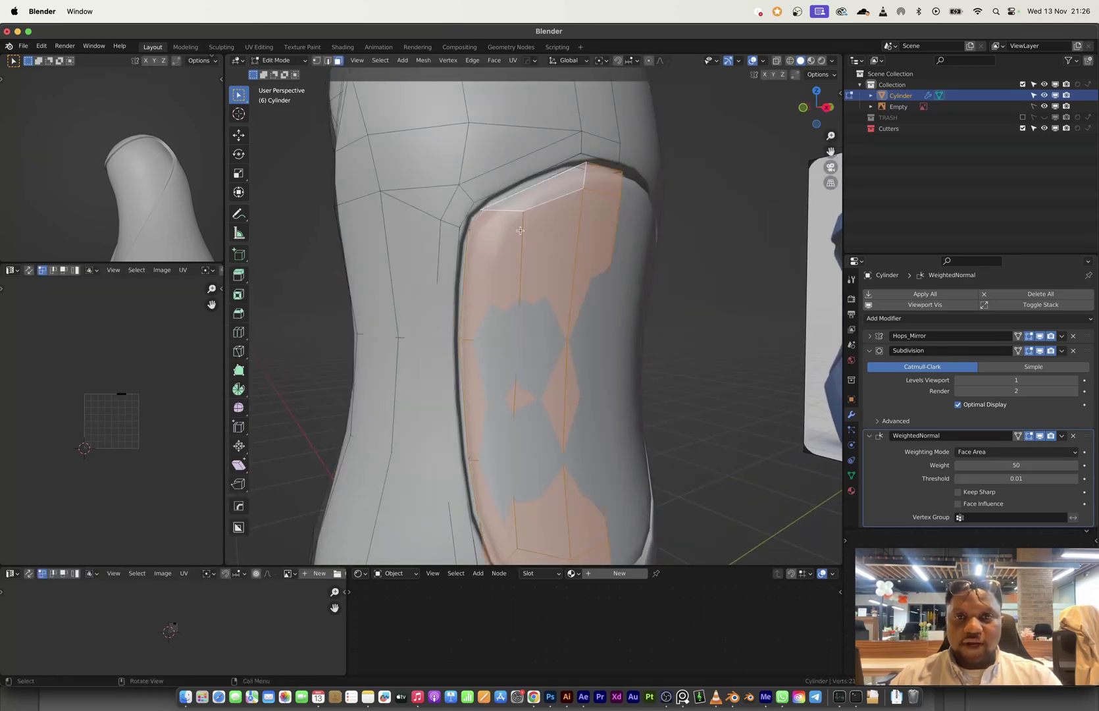
scroll(533, 232, up, 2)
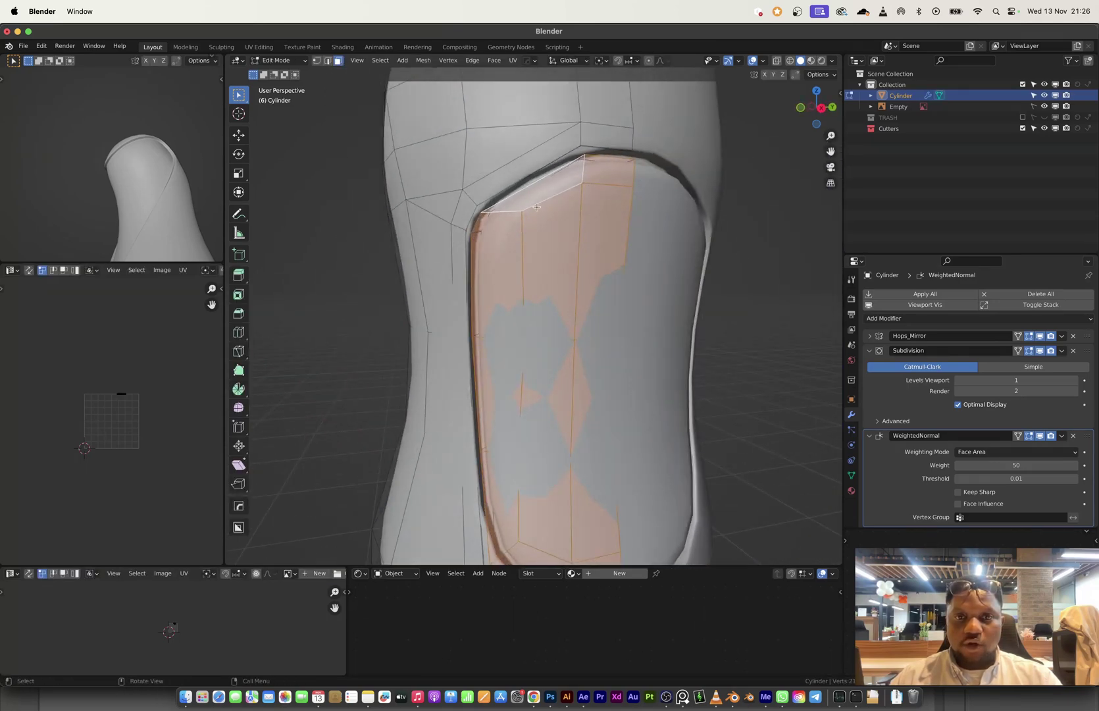
middle_drag(538, 207, 586, 124)
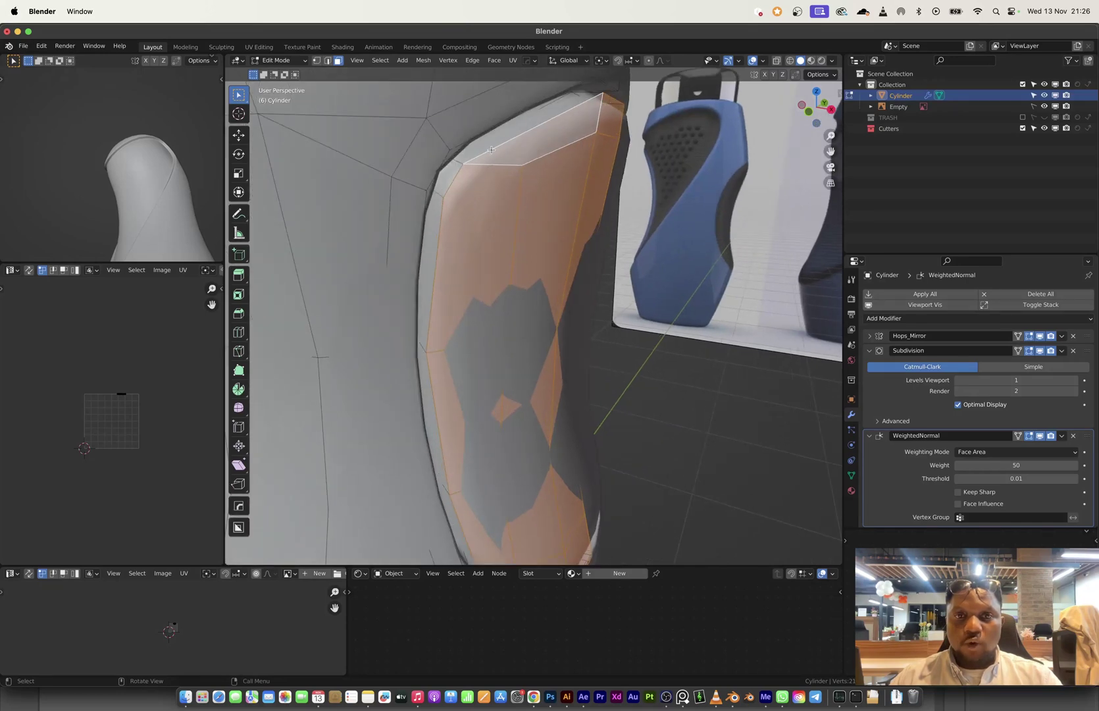
key(2)
alt+click(452, 186)
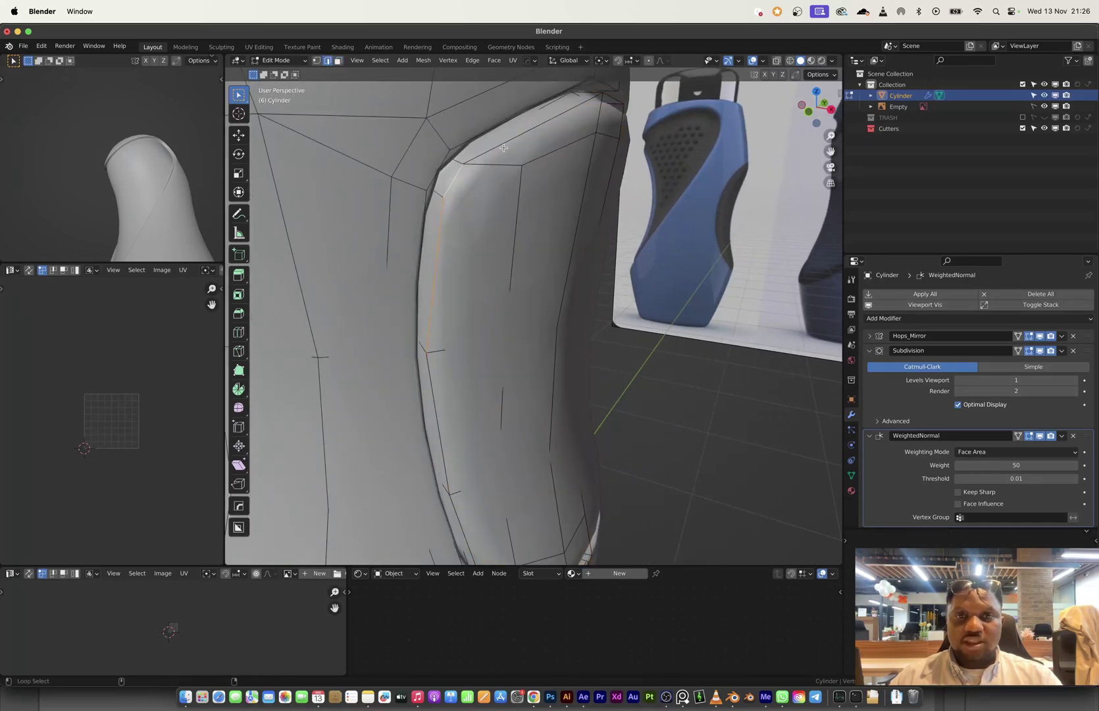
alt+shift+click(504, 147)
middle_drag(510, 189, 424, 220)
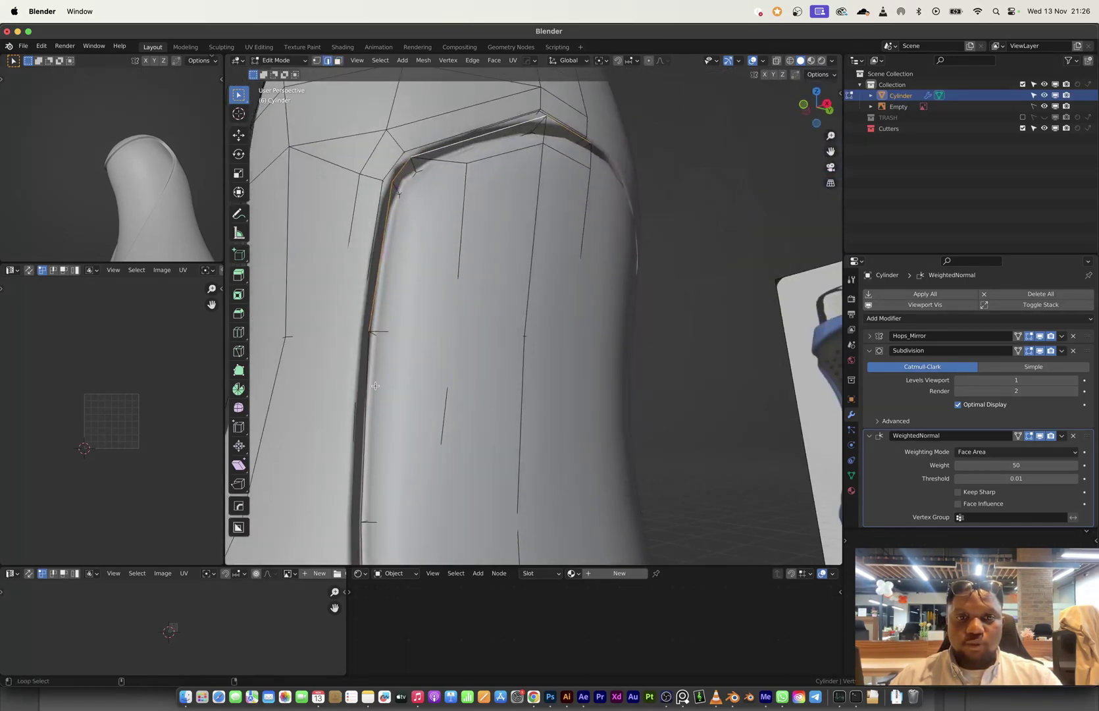
middle_drag(375, 385, 442, 213)
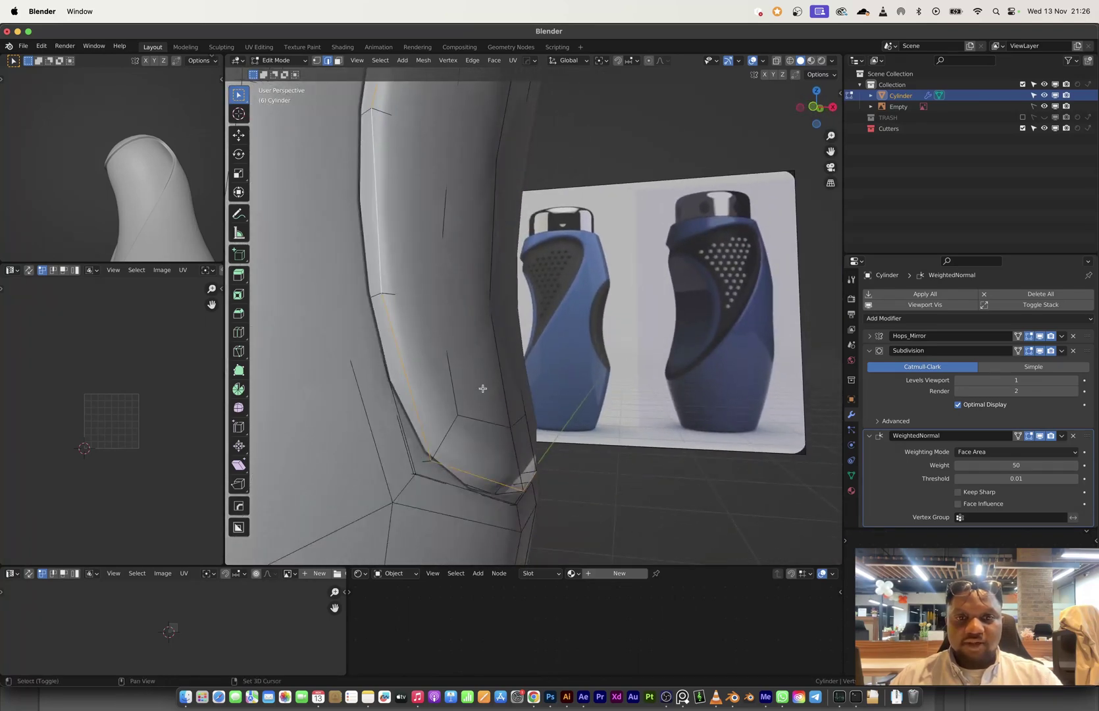
middle_drag(482, 388, 439, 378)
key(ctrl+b)
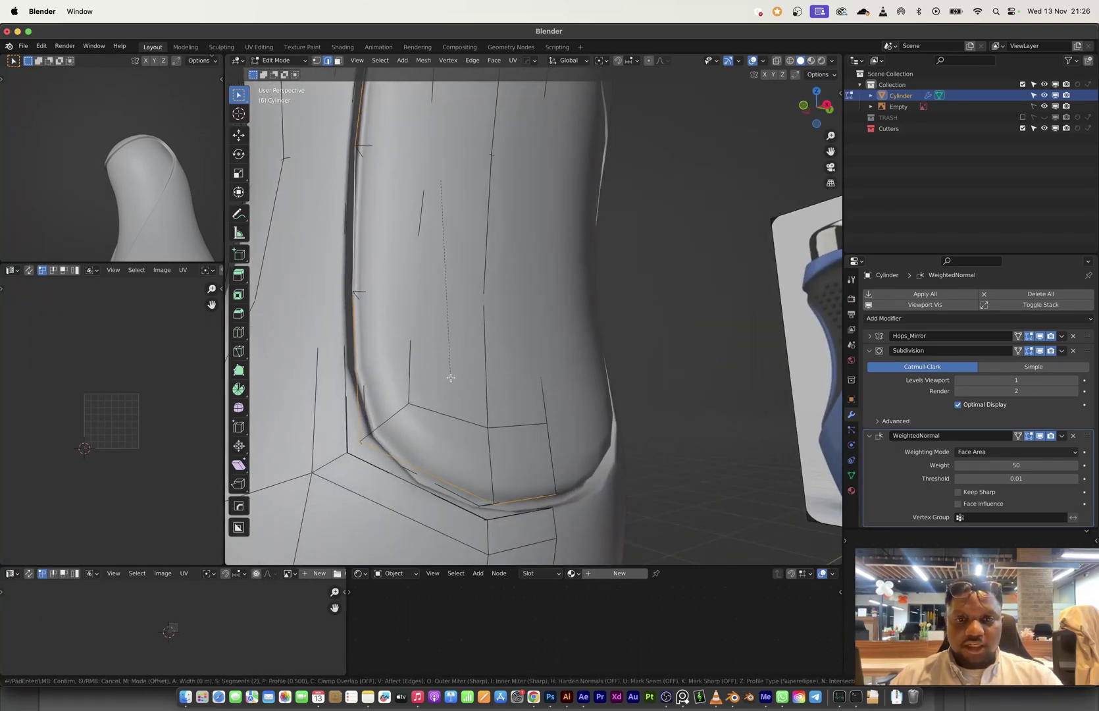
click(461, 417)
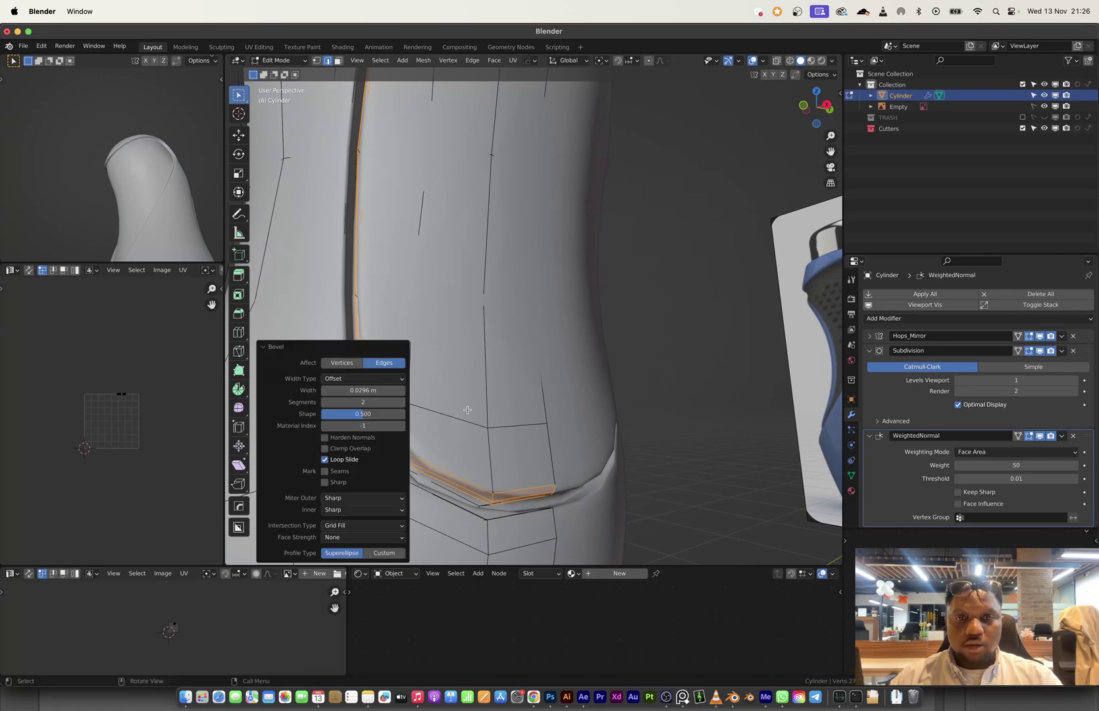
- Set the Subdivision modifier's viewport levels to 2 in object mode and view the smoothed body
key(Tab)
middle_drag(461, 418, 497, 296)
scroll(496, 339, down, 5)
click(1074, 380)
scroll(532, 355, up, 2)
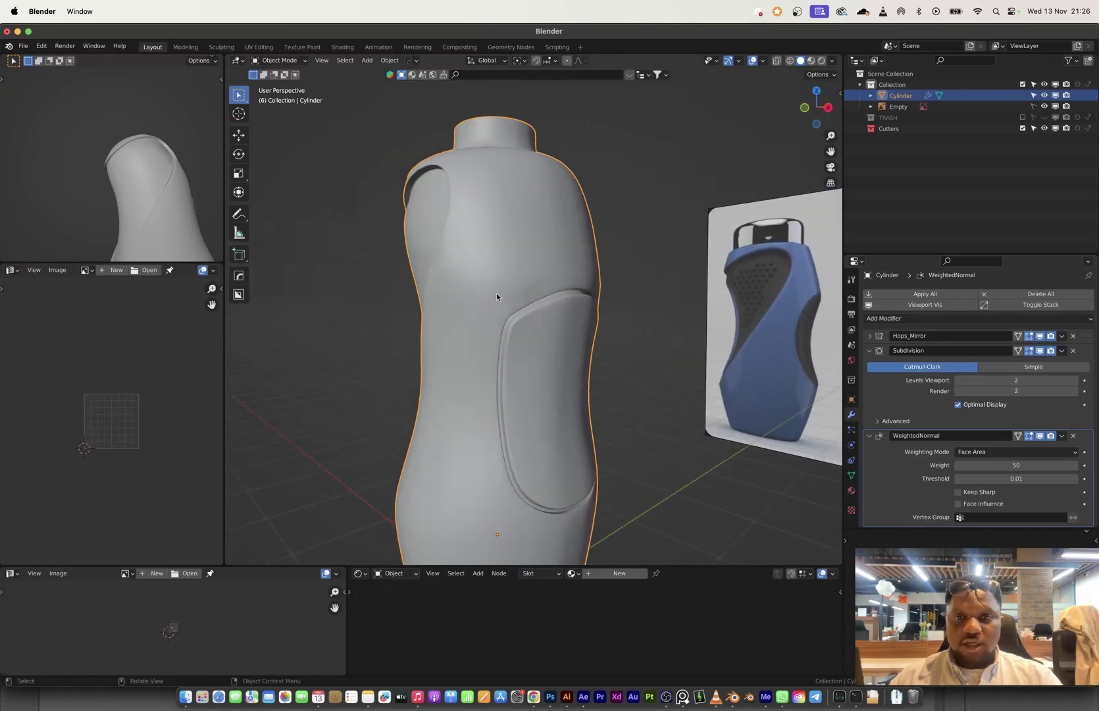
- Slide the vertices above the grip's upper corner sideways to straighten their vertical edge column on the body
scroll(510, 293, up, 2)
key(Tab)
scroll(517, 303, up, 4)
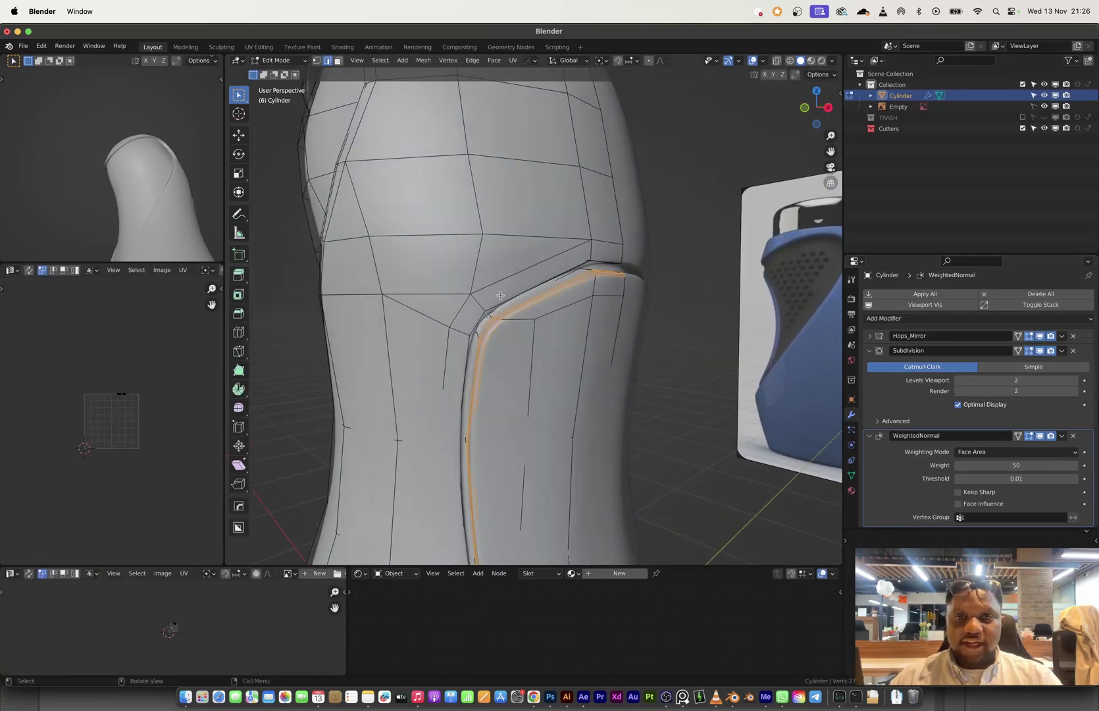
key(1)
click(521, 325)
key(shift+v)
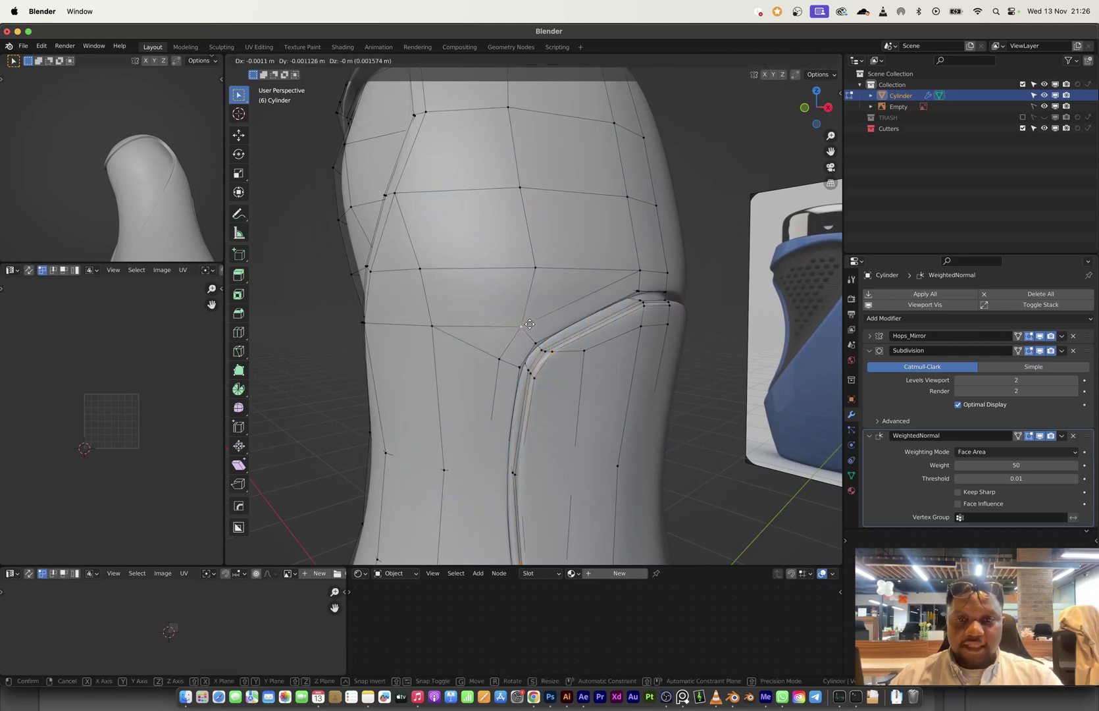
click(512, 320)
click(537, 269)
key(shift+v)
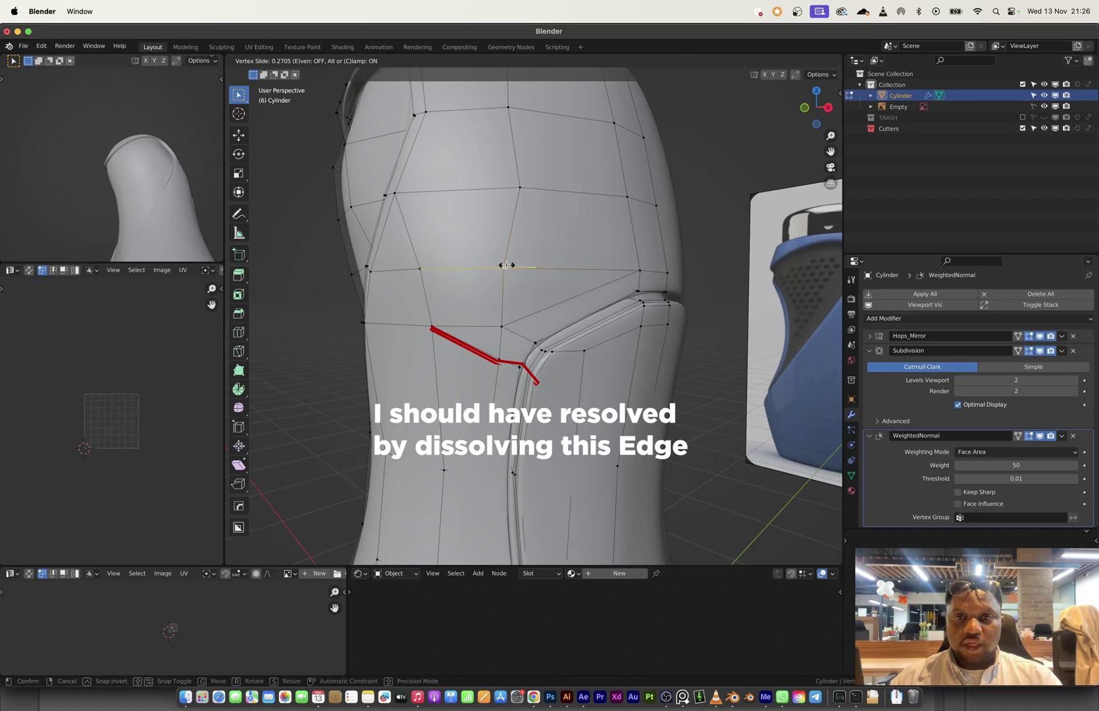
click(505, 266)
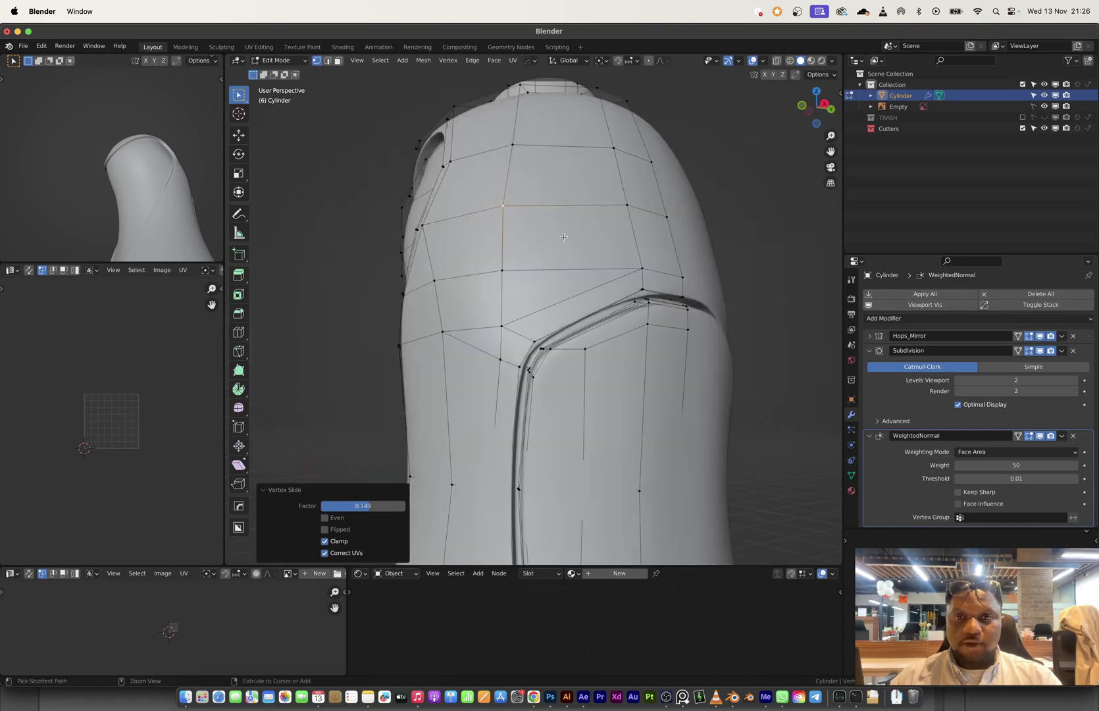
- Try adding a vertical edge loop through the upper body and check the smoothed shape
middle_drag(567, 211, 554, 449)
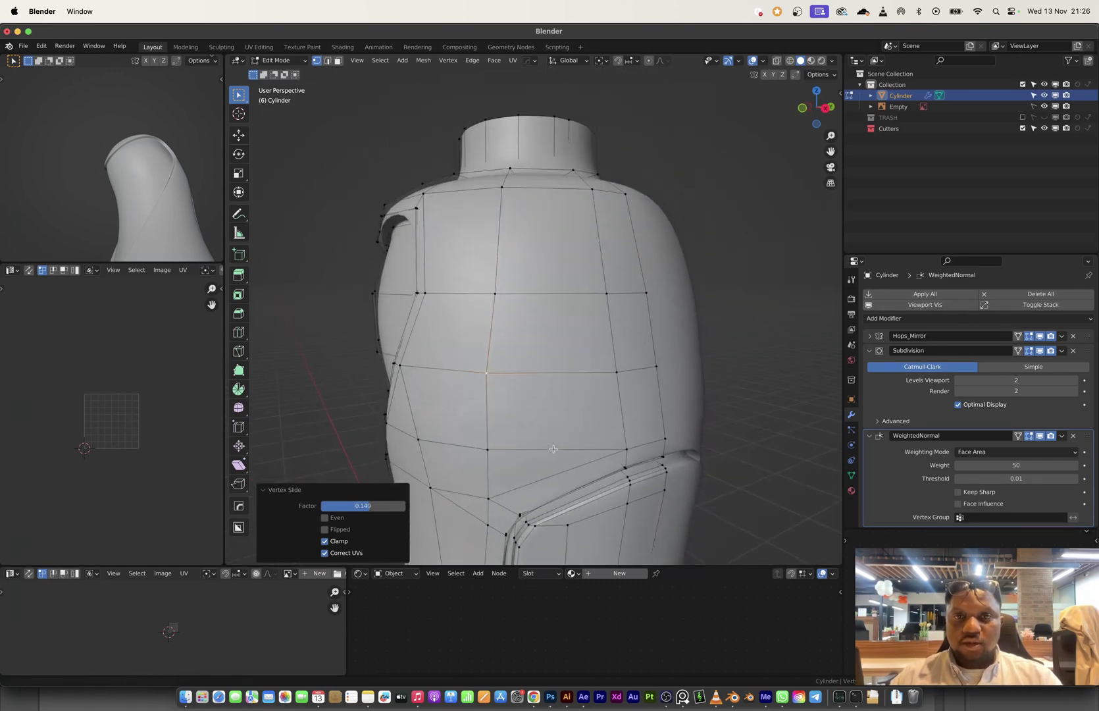
key(ctrl+r)
click(559, 369)
click(564, 365)
middle_drag(565, 365, 544, 379)
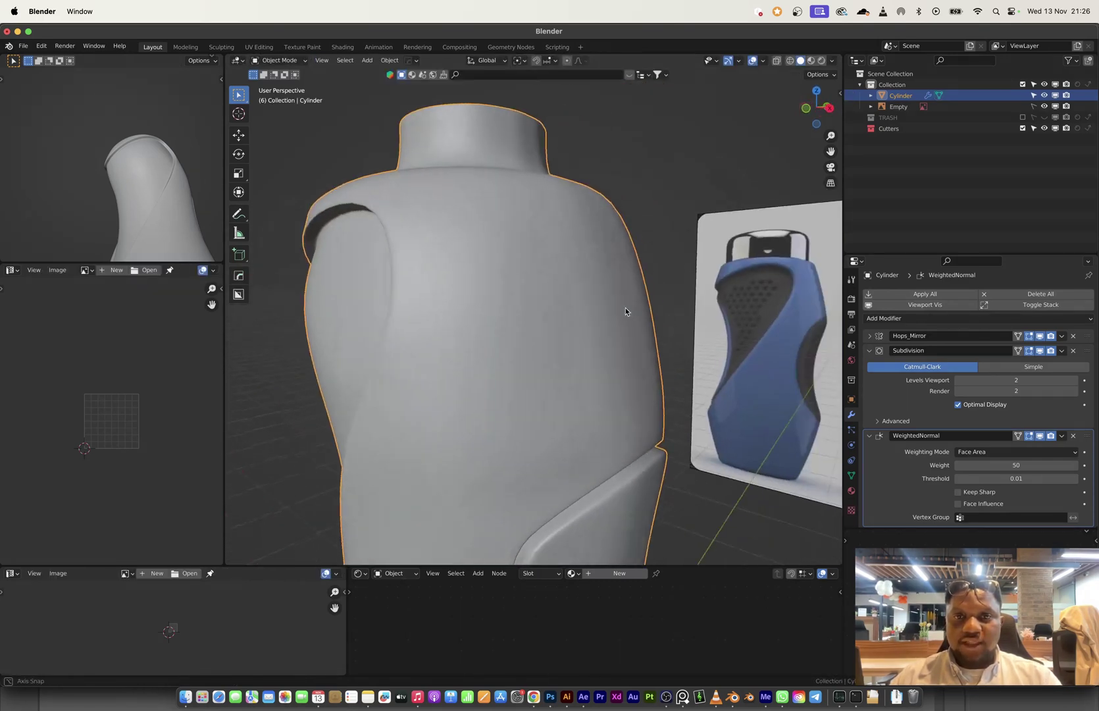
middle_drag(626, 308, 609, 220)
key(Tab)
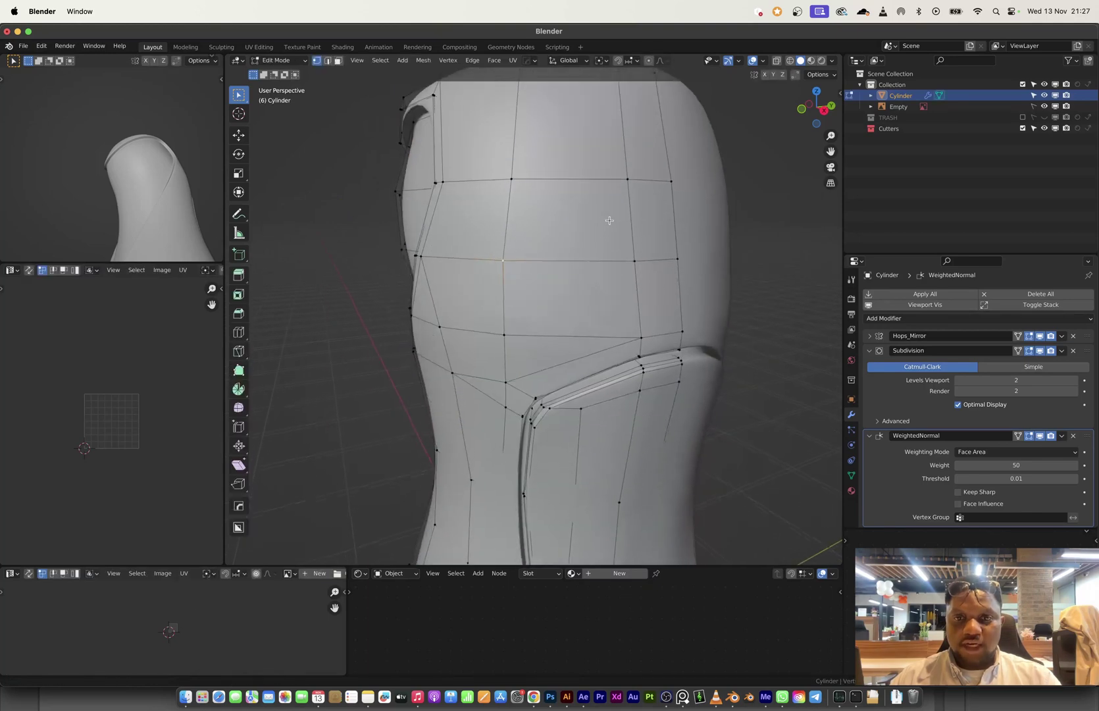
- Try adding a loop cut along the sloping upper edge of the grip panel
scroll(566, 371, up, 2)
shift+middle_drag(570, 375, 574, 263)
middle_drag(609, 318, 597, 294)
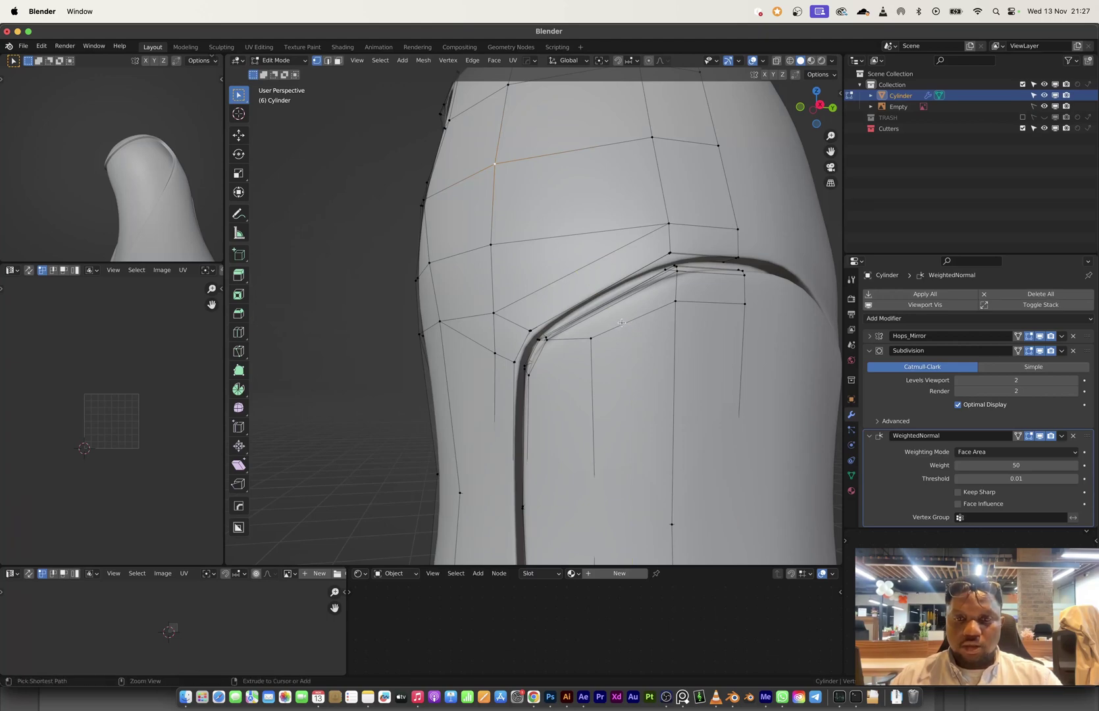
key(ctrl+r)
click(622, 323)
right_click(622, 322)
mouse_move(591, 291)
middle_down()
mouse_move(611, 310)
mouse_move(606, 292)
middle_up()
- Examine the smoothed body's shading around the grip panel and its upper edge in object mode
key(Tab)
scroll(612, 304, down, 3)
scroll(606, 292, down, 2)
middle_drag(599, 402, 579, 358)
key(Tab)
key(Tab)
middle_drag(601, 359, 572, 380)
scroll(552, 324, up, 3)
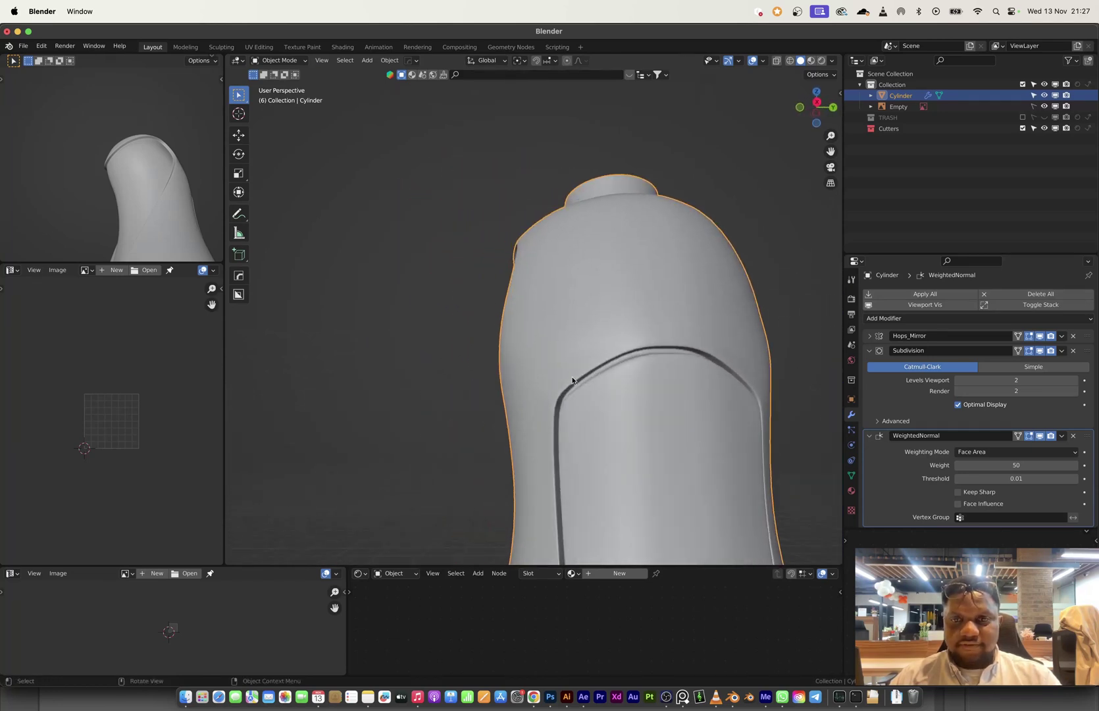
shift+middle_drag(657, 432, 631, 232)
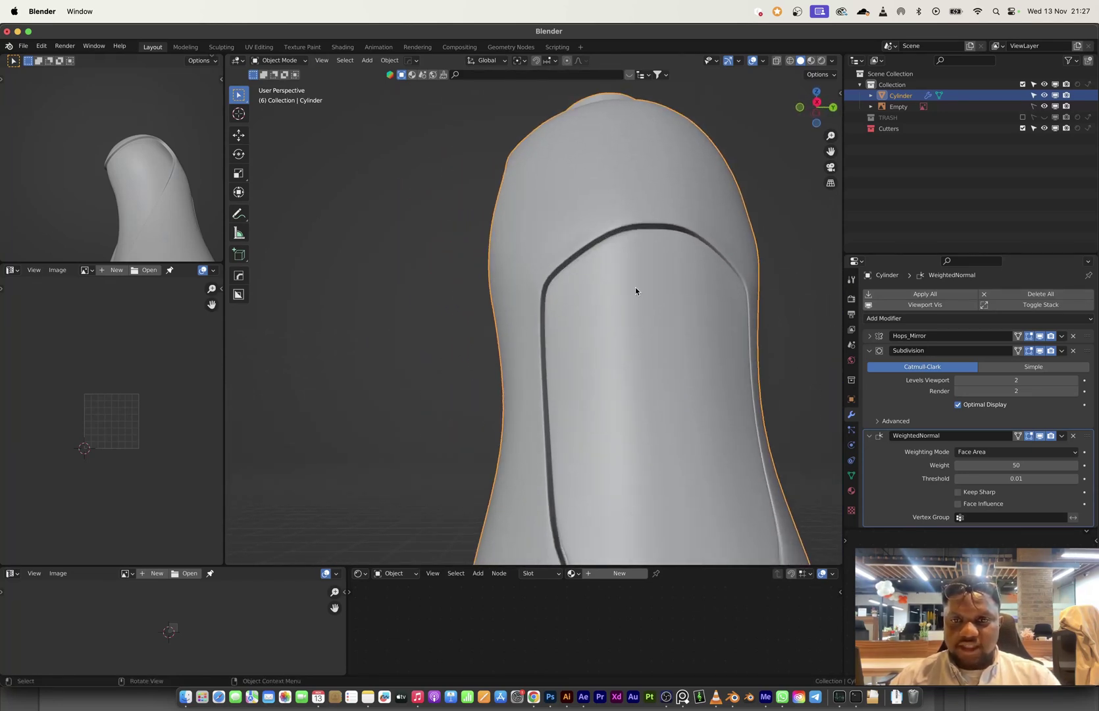
- Try dissolving the vertical edge loop running through the grip panel and undo it
key(Tab)
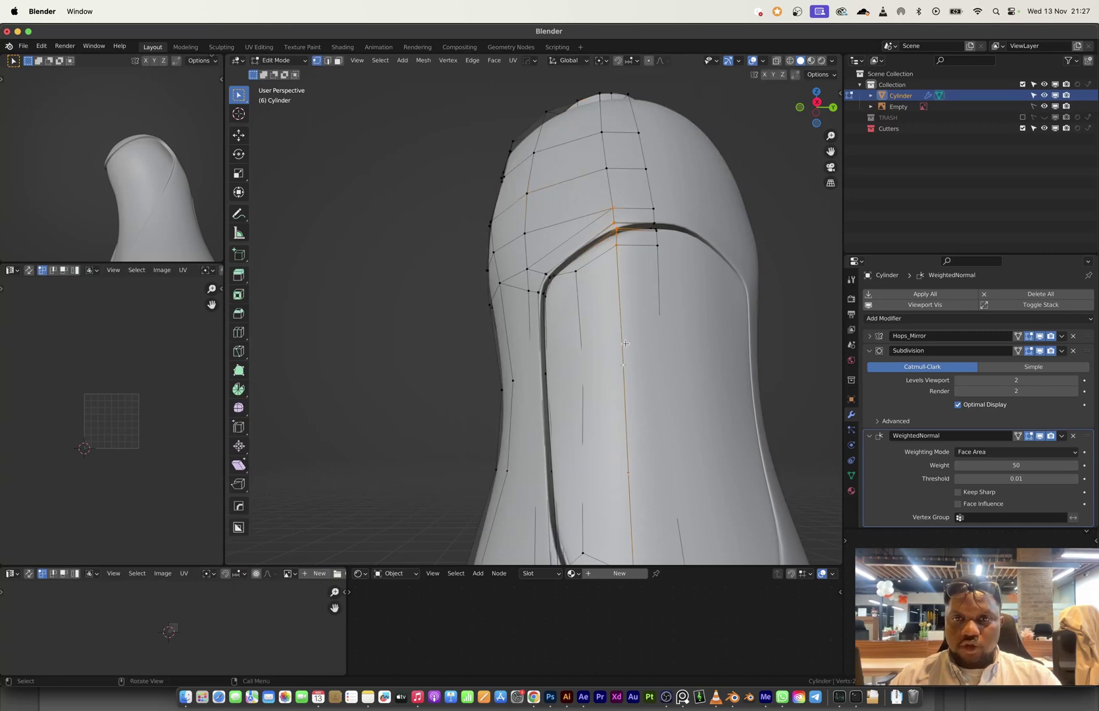
scroll(638, 368, down, 4)
shift+middle_drag(638, 372, 629, 237)
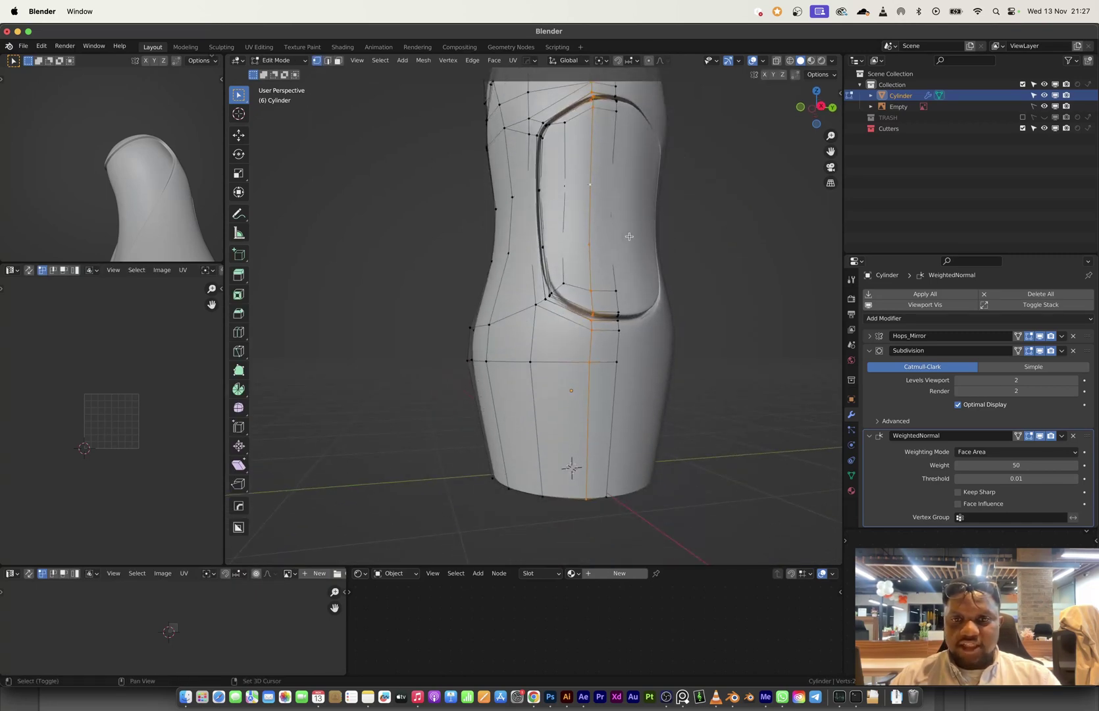
key(x)
click(602, 236)
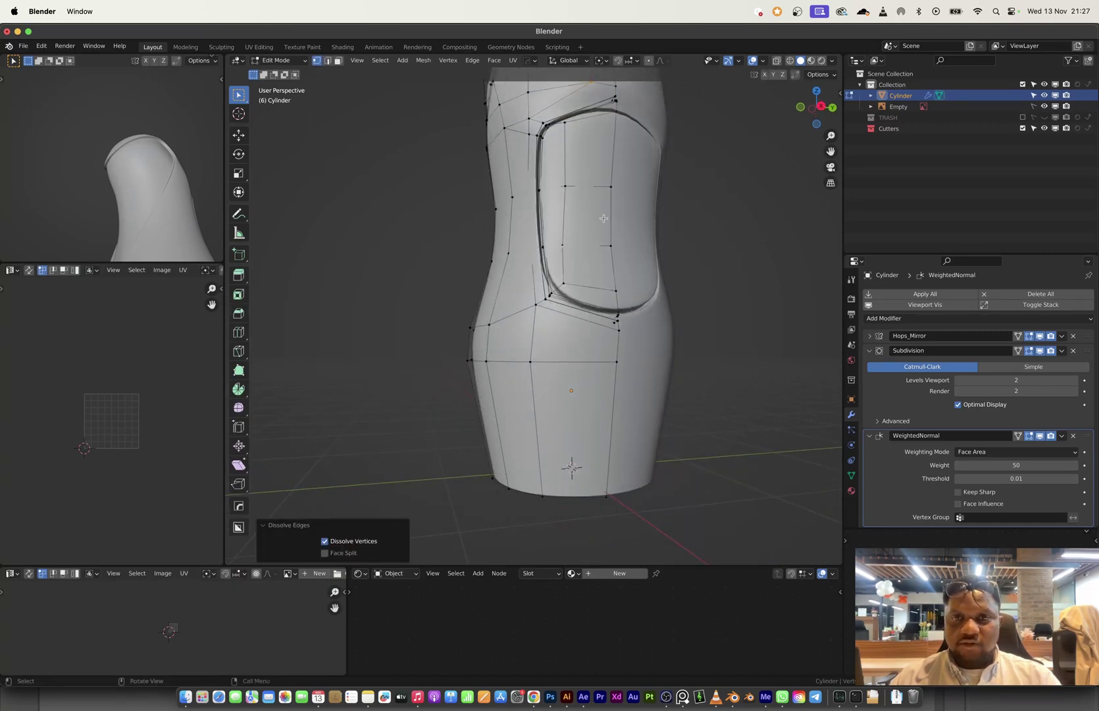
key(Tab)
middle_drag(588, 219, 591, 300)
key(ctrl+z)
key(ctrl+z)
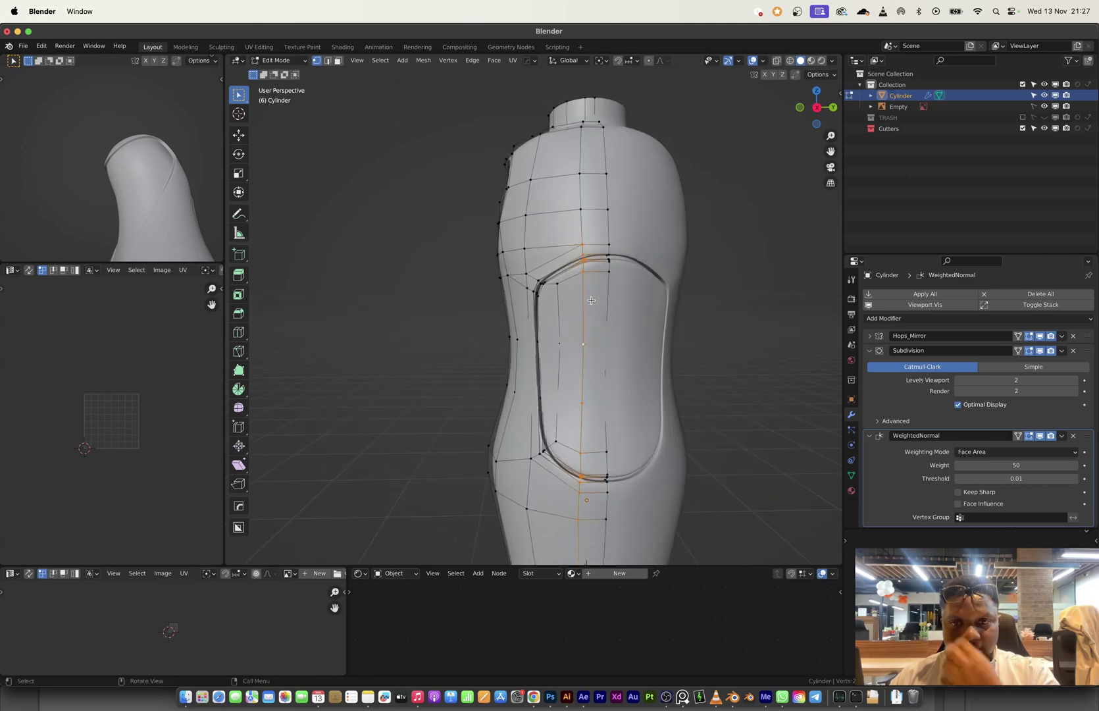
- Move the mid-height vertices on the grip panel's centre line about 0.016 m along X and view the smoothed body
scroll(602, 338, up, 2)
alt+scroll(624, 353, up, 1)
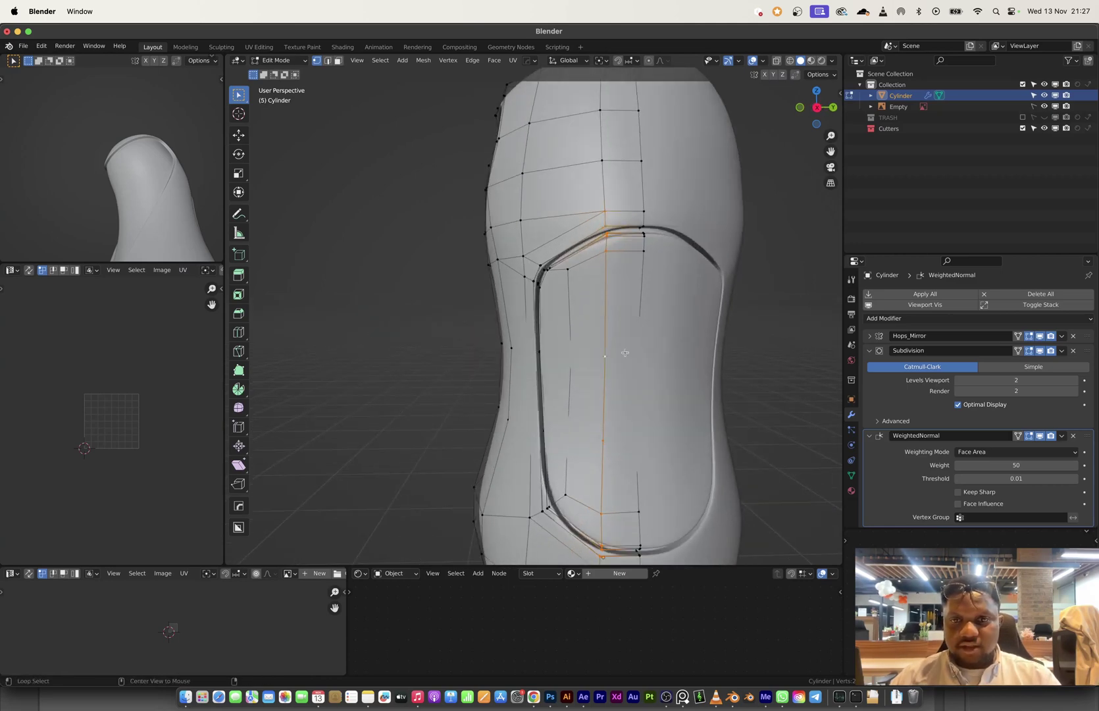
key(alt+z)
key(alt+a)
key(alt+z)
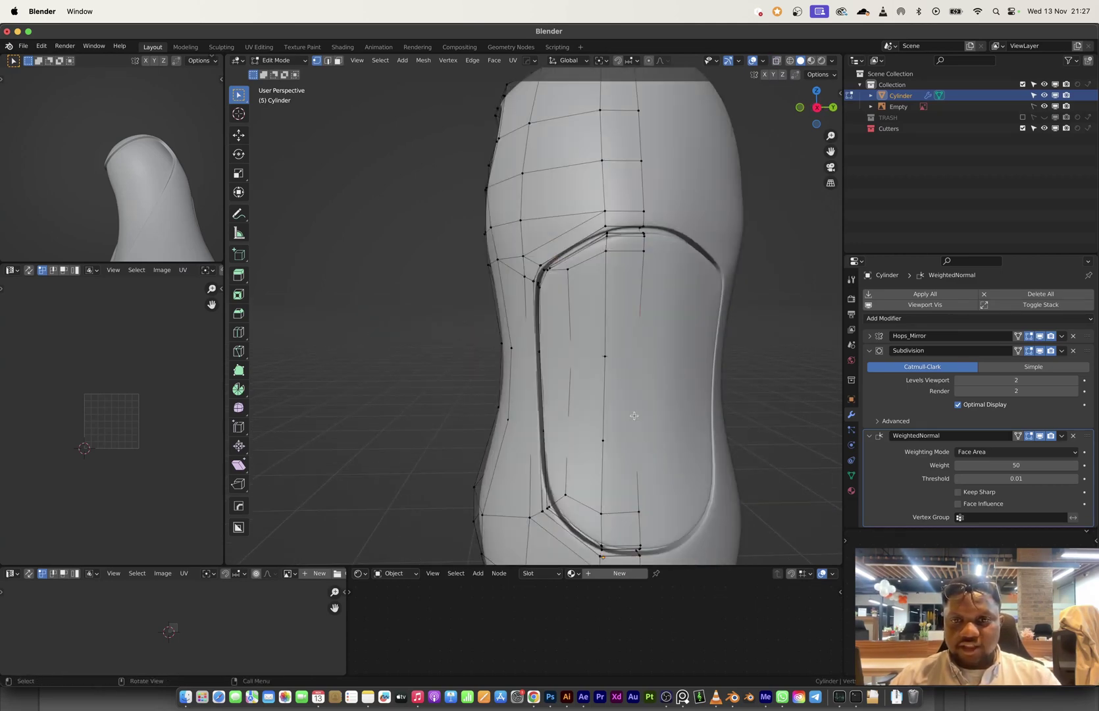
mouse_move(633, 417)
middle_down()
mouse_move(665, 435)
mouse_move(630, 394)
middle_up()
key(g)
key(y)
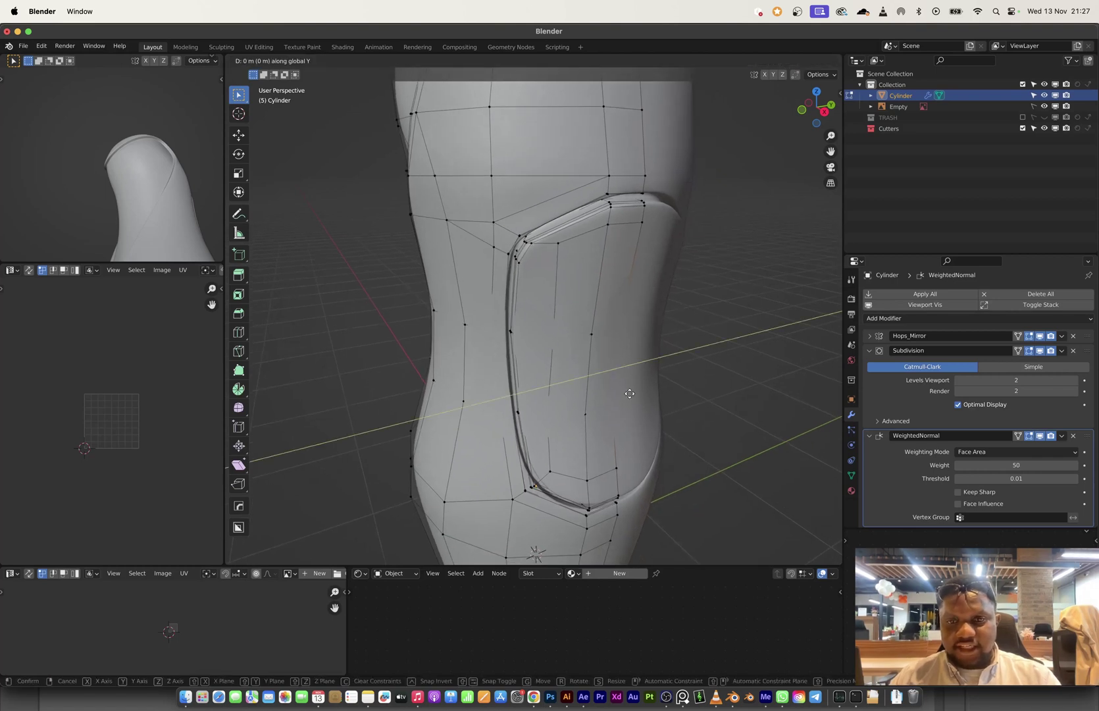
key(x)
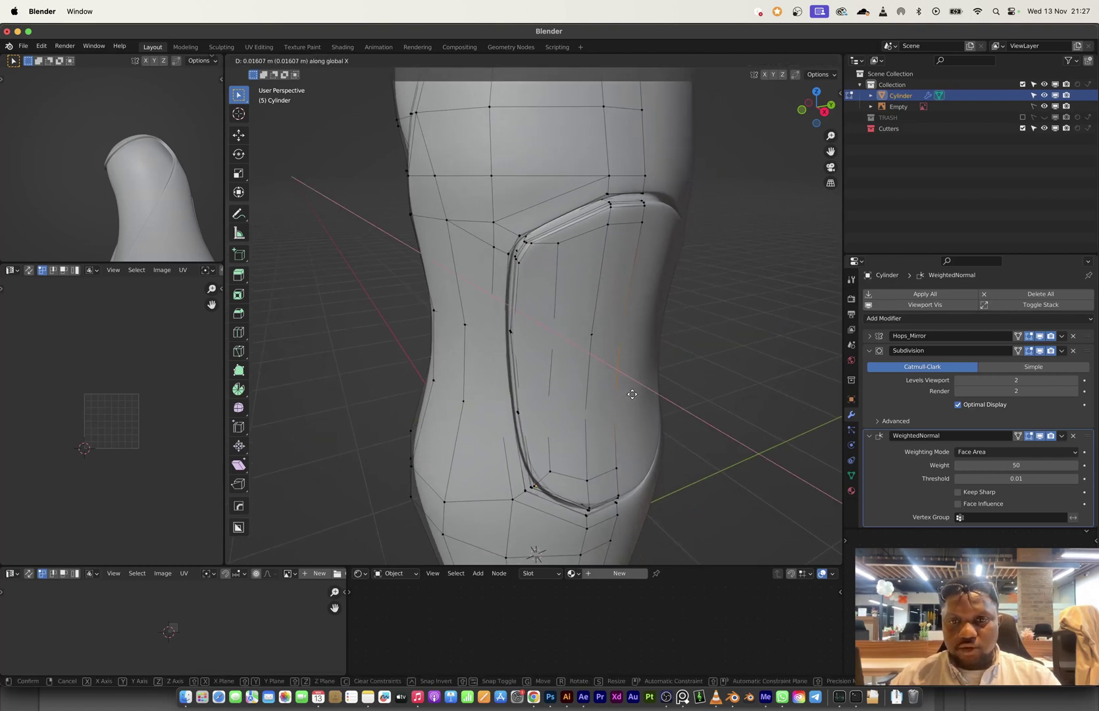
click(633, 394)
key(Tab)
middle_drag(633, 394, 543, 322)
scroll(620, 377, down, 3)
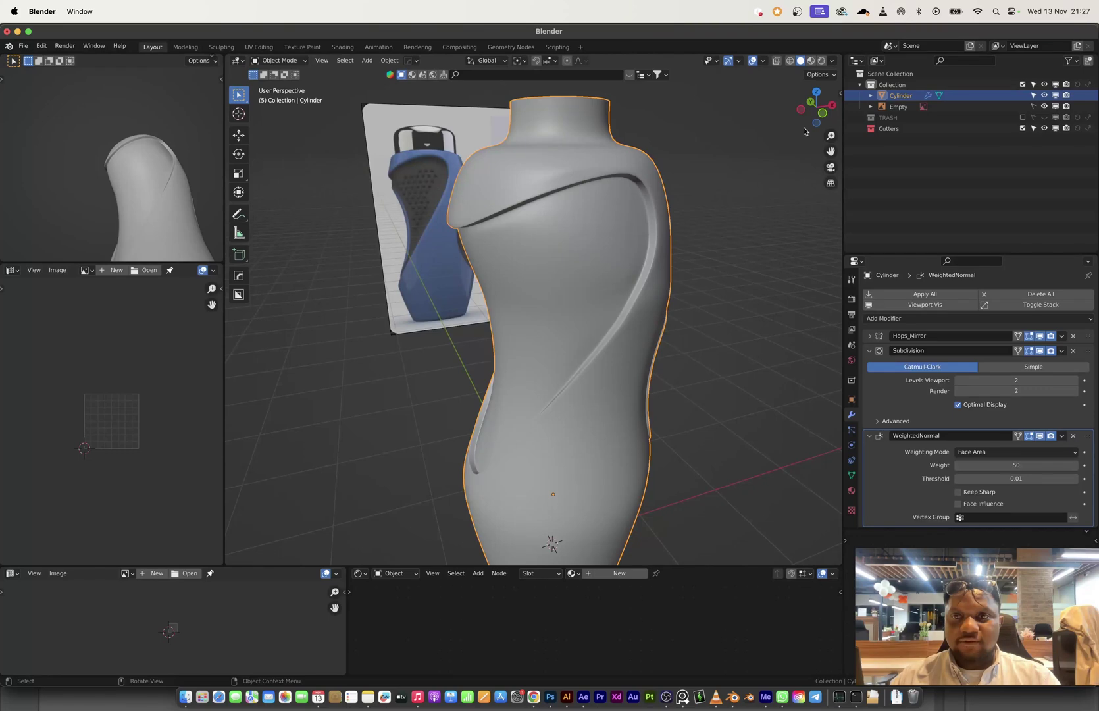
- Select the two columns of faces inside the V-shaped recess on the narrow side opposite the grip
click(821, 116)
scroll(678, 329, down, 4)
shift+middle_drag(689, 345, 575, 358)
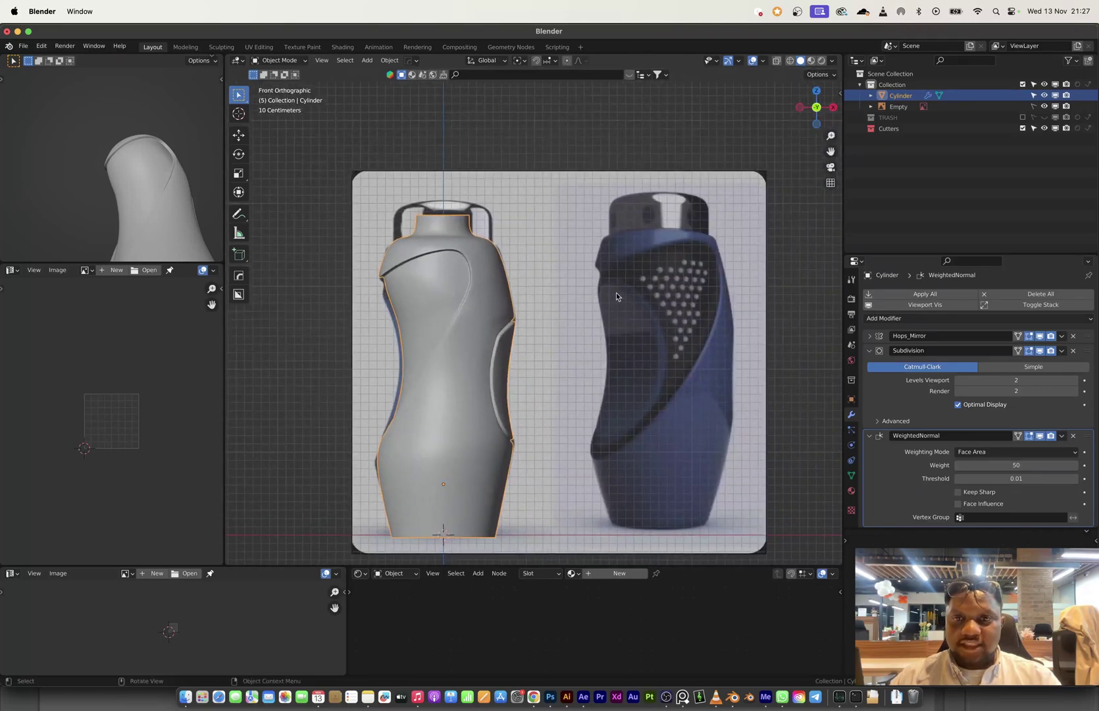
scroll(580, 334, up, 4)
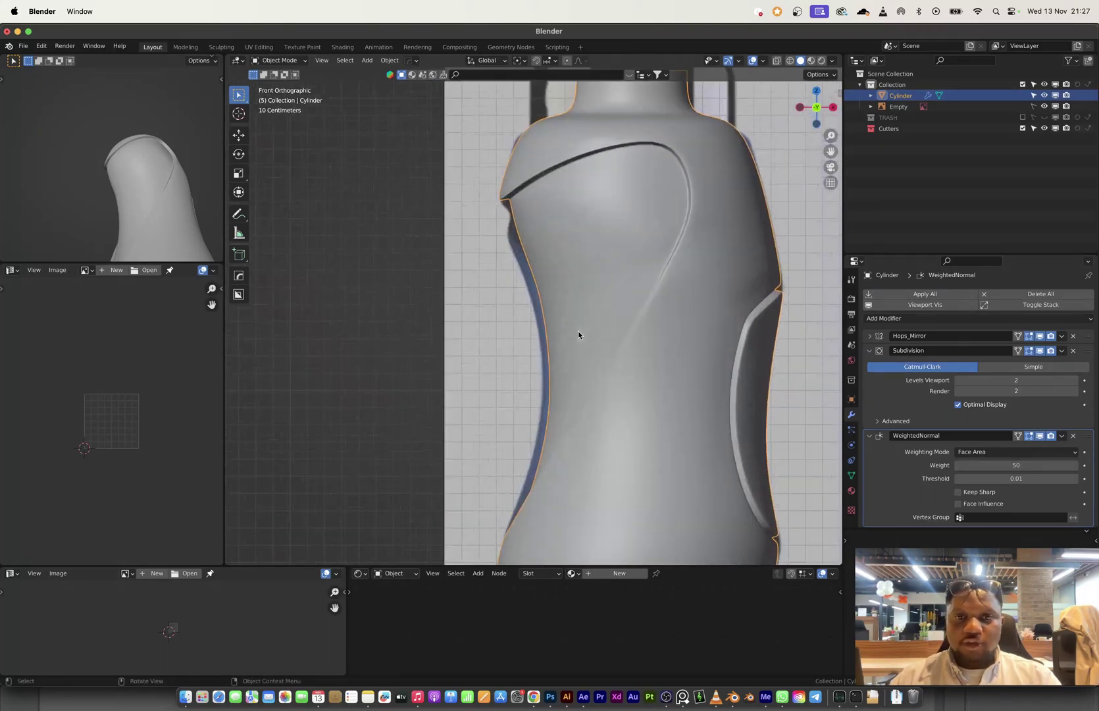
key(Tab)
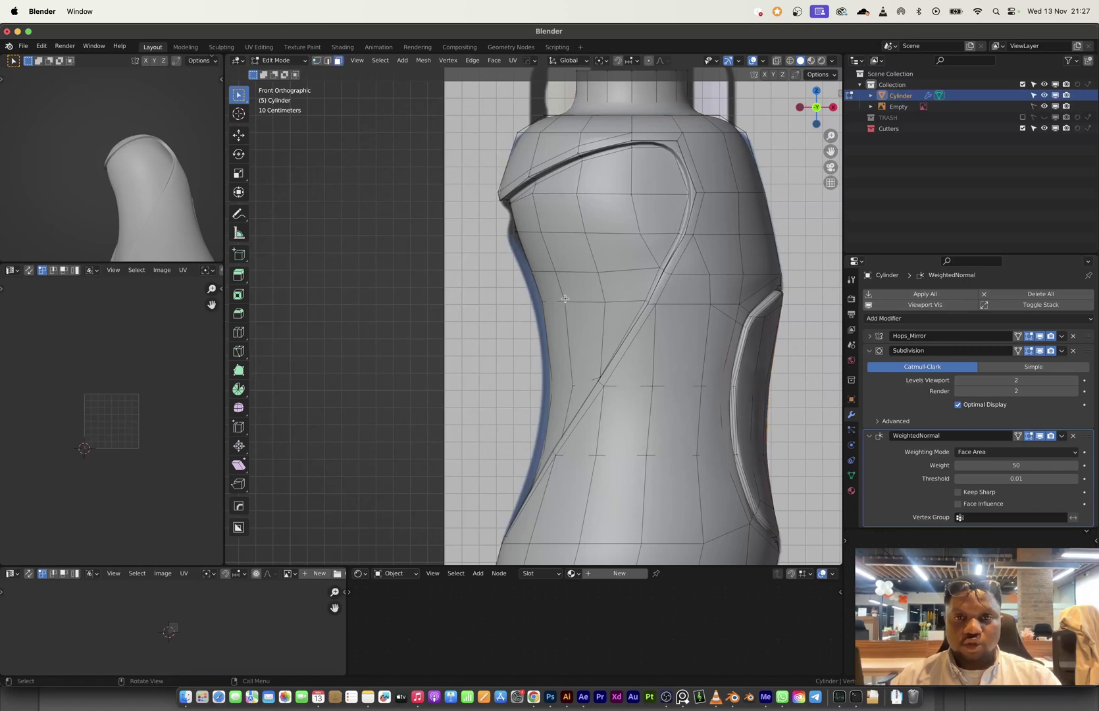
click(539, 259)
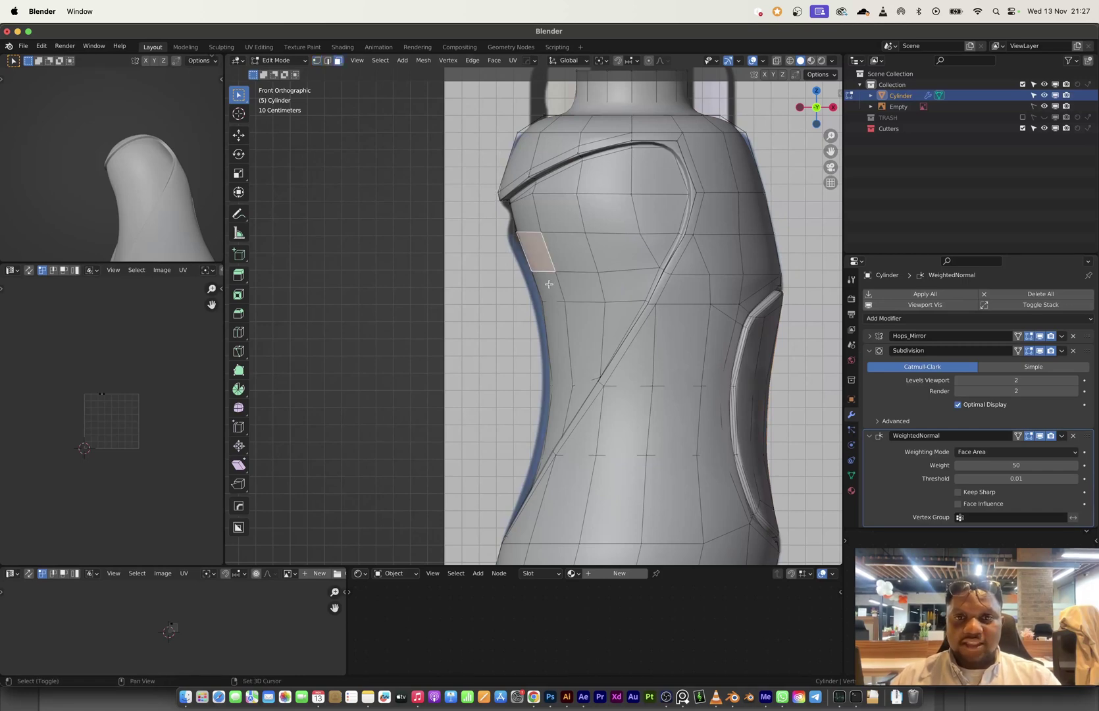
shift+click(550, 284)
shift+click(553, 330)
shift+click(557, 410)
middle_drag(581, 412, 565, 413)
shift+click(560, 418)
shift+click(544, 427)
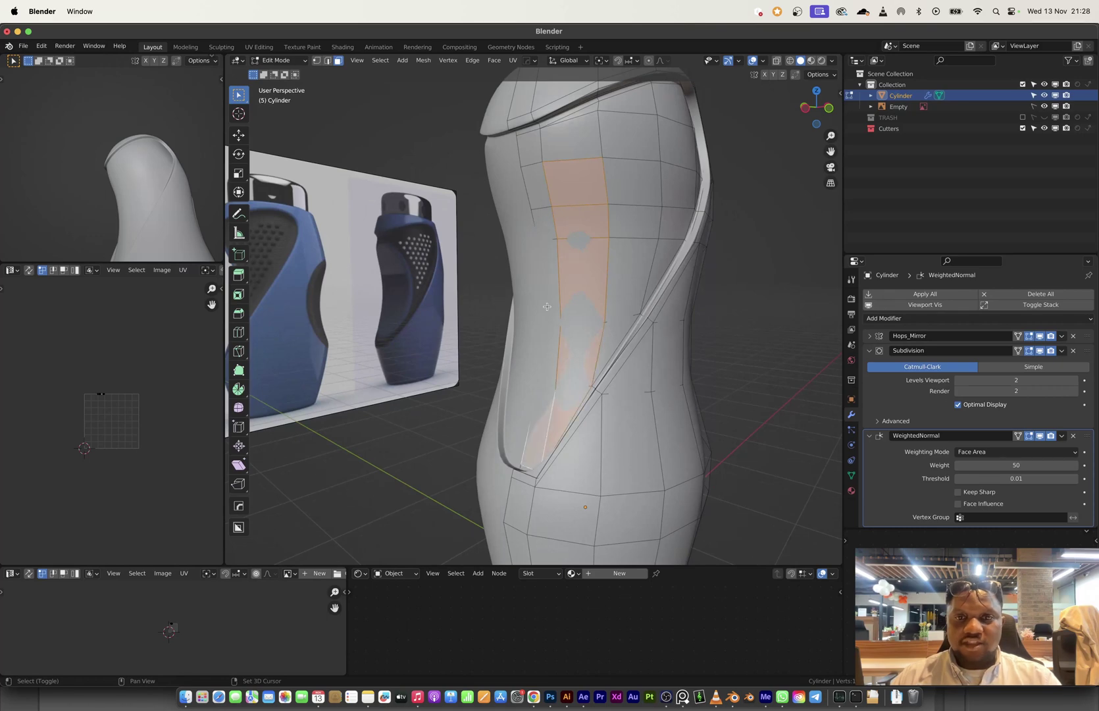
shift+click(547, 279)
shift+click(535, 182)
middle_drag(536, 181, 588, 371)
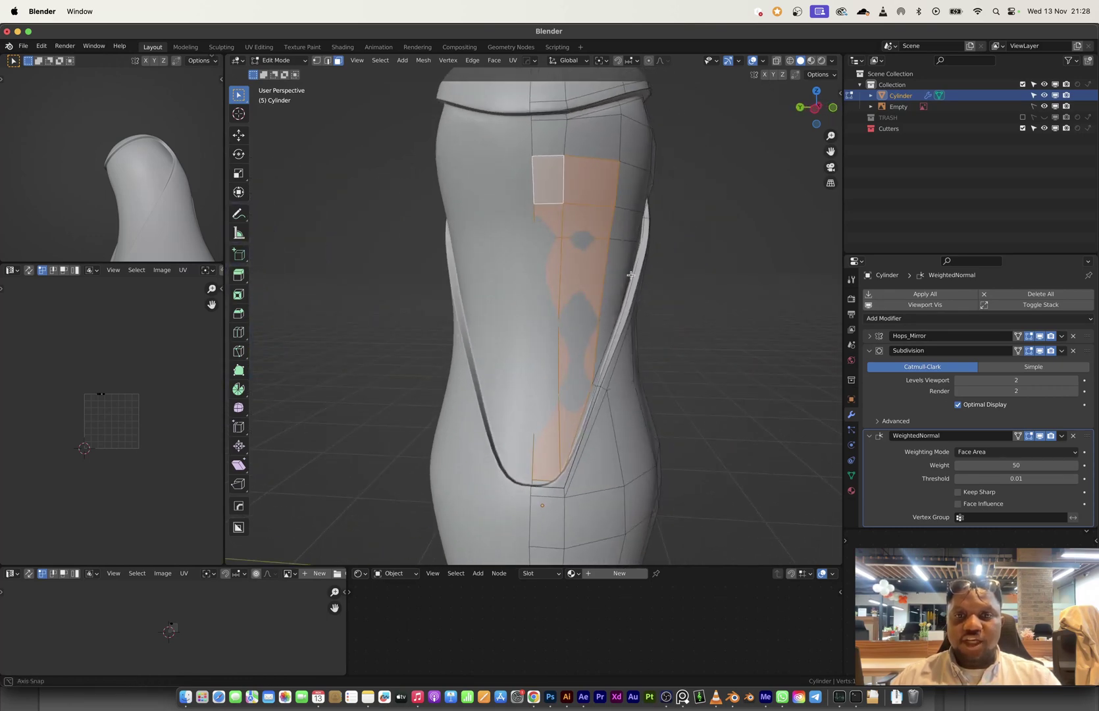
shift+middle_drag(586, 314, 586, 353)
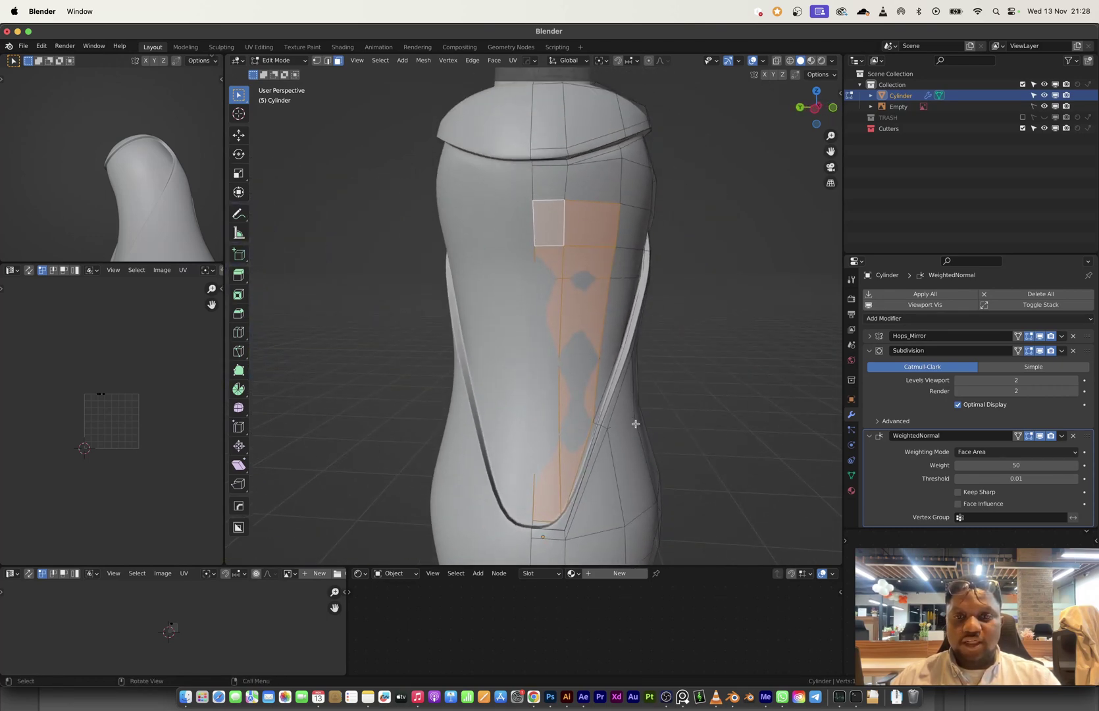
middle_drag(635, 424, 603, 441)
- Add the missed face to the selection and inset the recess faces by 0.03983 m
key(i)
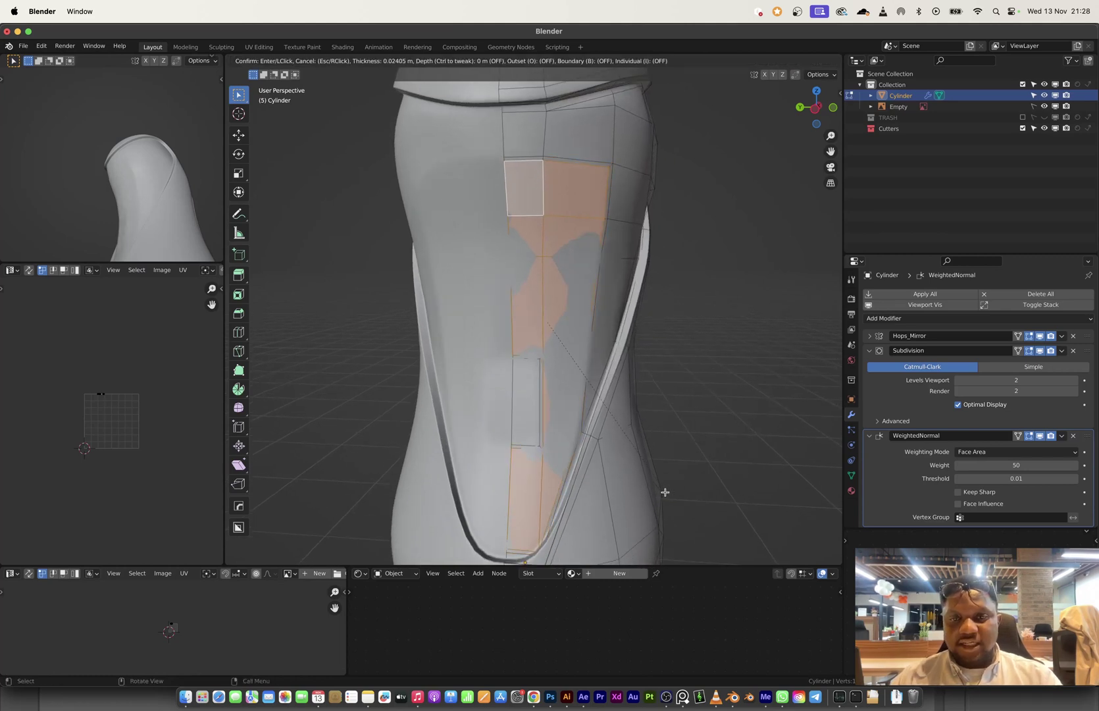
click(665, 493)
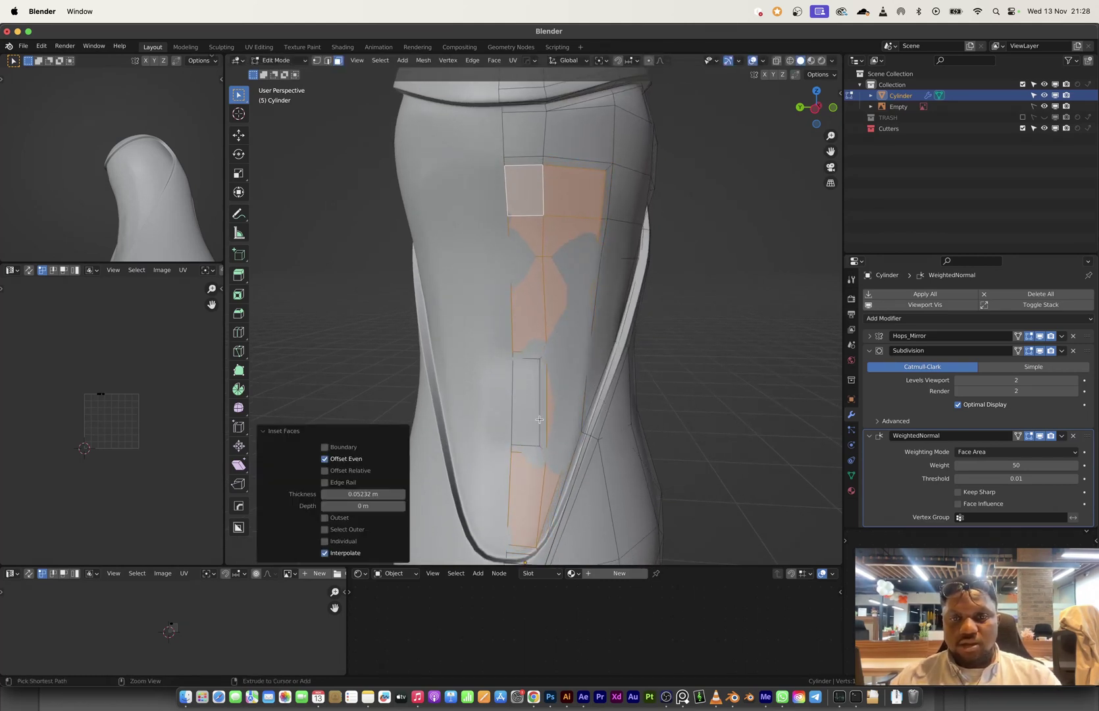
shift+click(544, 413)
key(i)
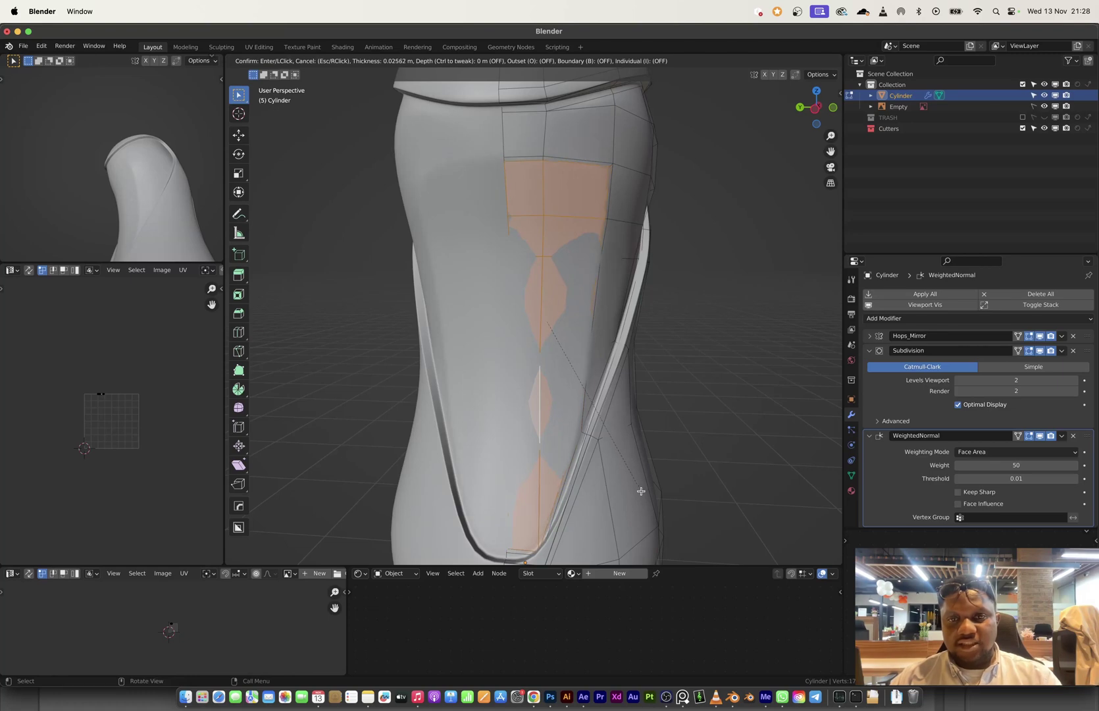
click(640, 491)
- Duplicate the inset faces in place, separate them into a new object, and select that object in object mode
middle_drag(634, 435, 609, 391)
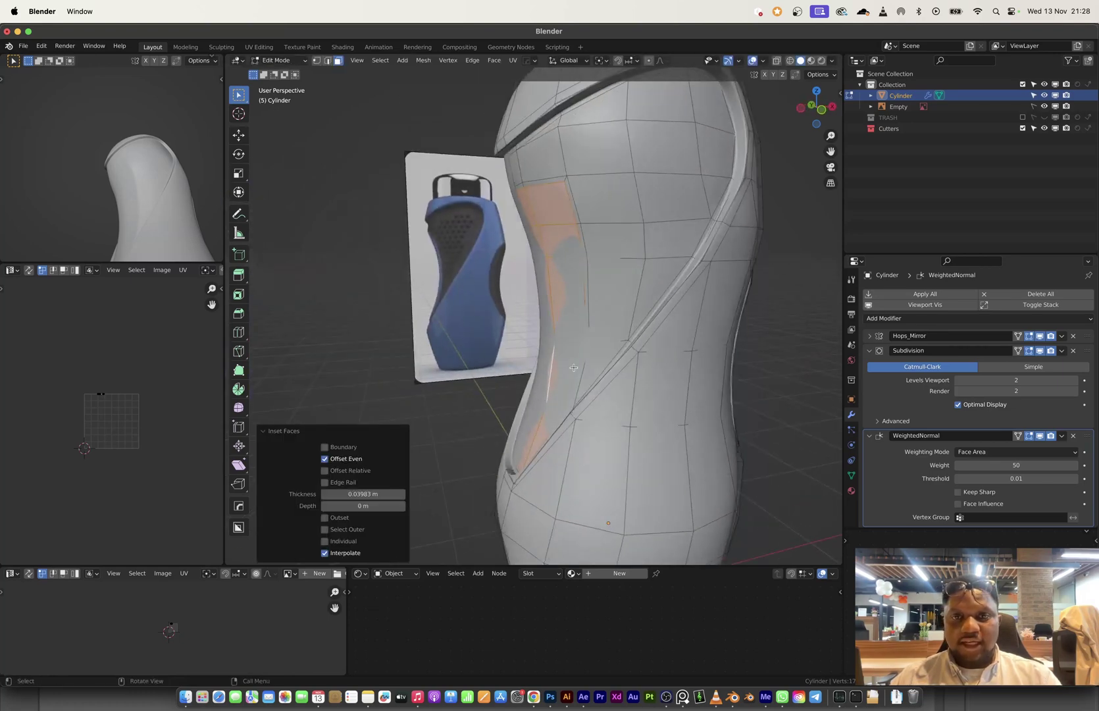
key(g)
click(534, 363)
key(p)
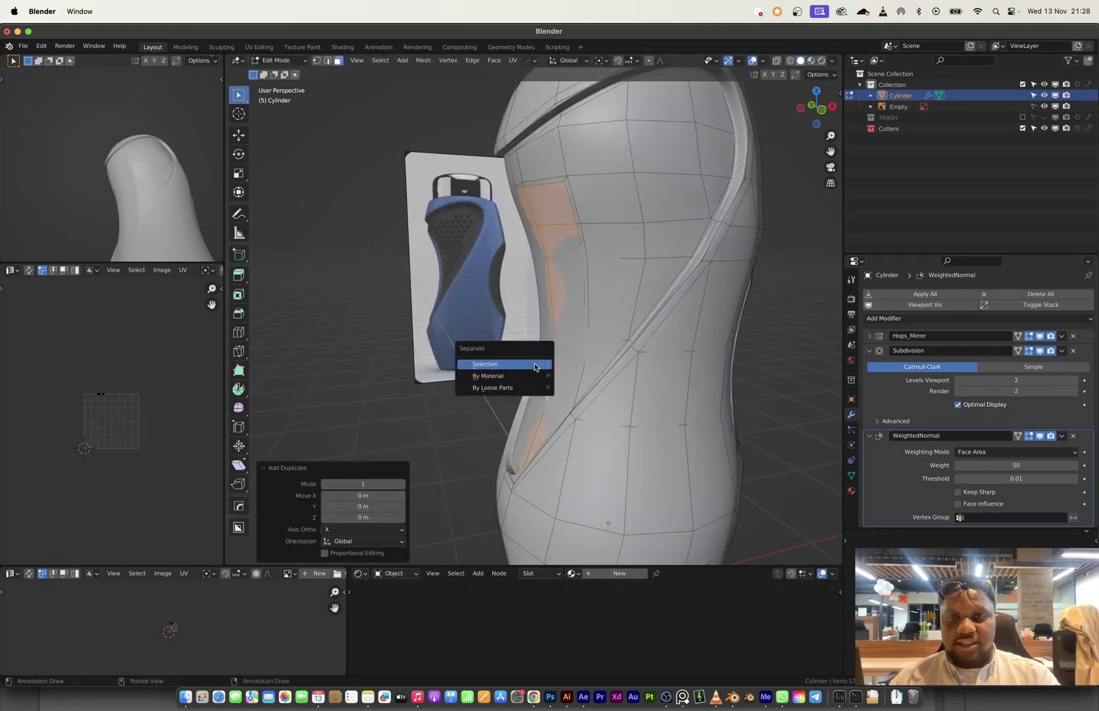
click(535, 366)
key(Tab)
click(559, 230)
middle_drag(559, 230, 642, 276)
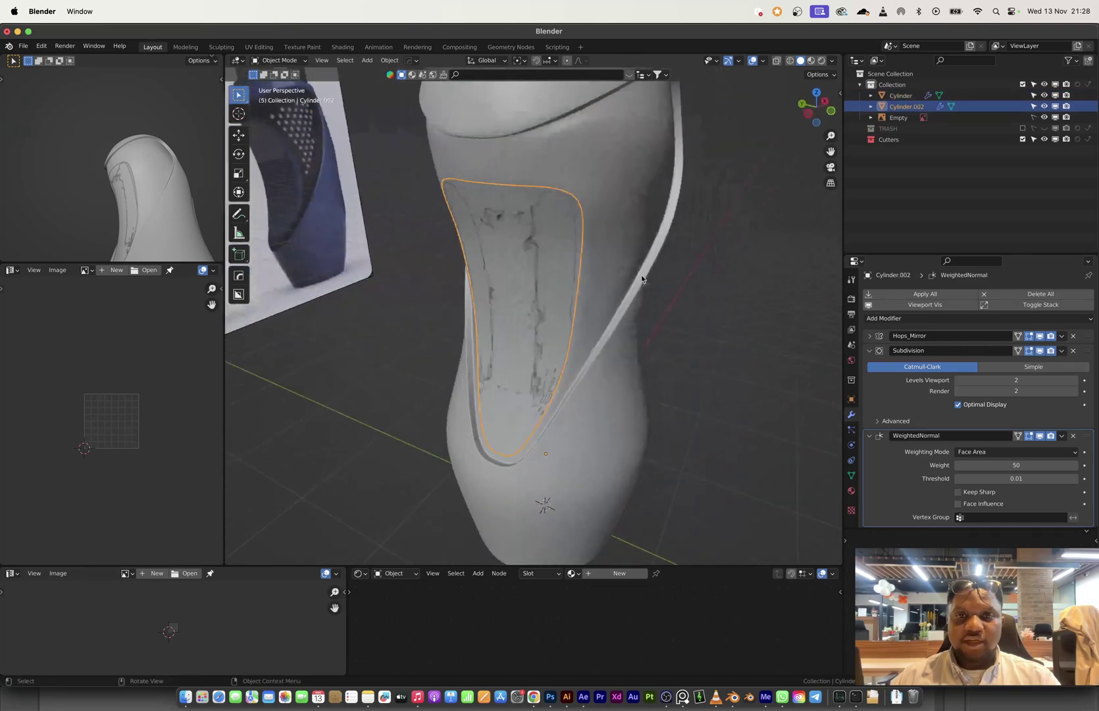
- Apply the Hops_Mirror modifier on the separated panel and open its mesh in edit mode
middle_drag(540, 258, 553, 315)
middle_drag(581, 359, 631, 336)
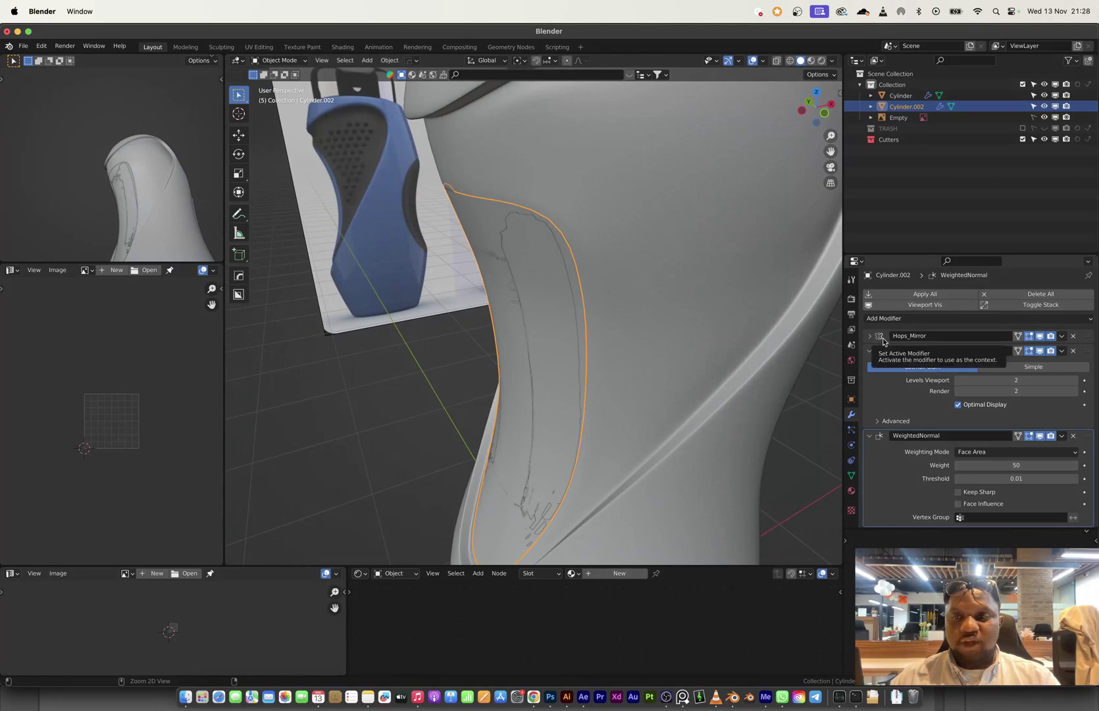
key(ctrl+a)
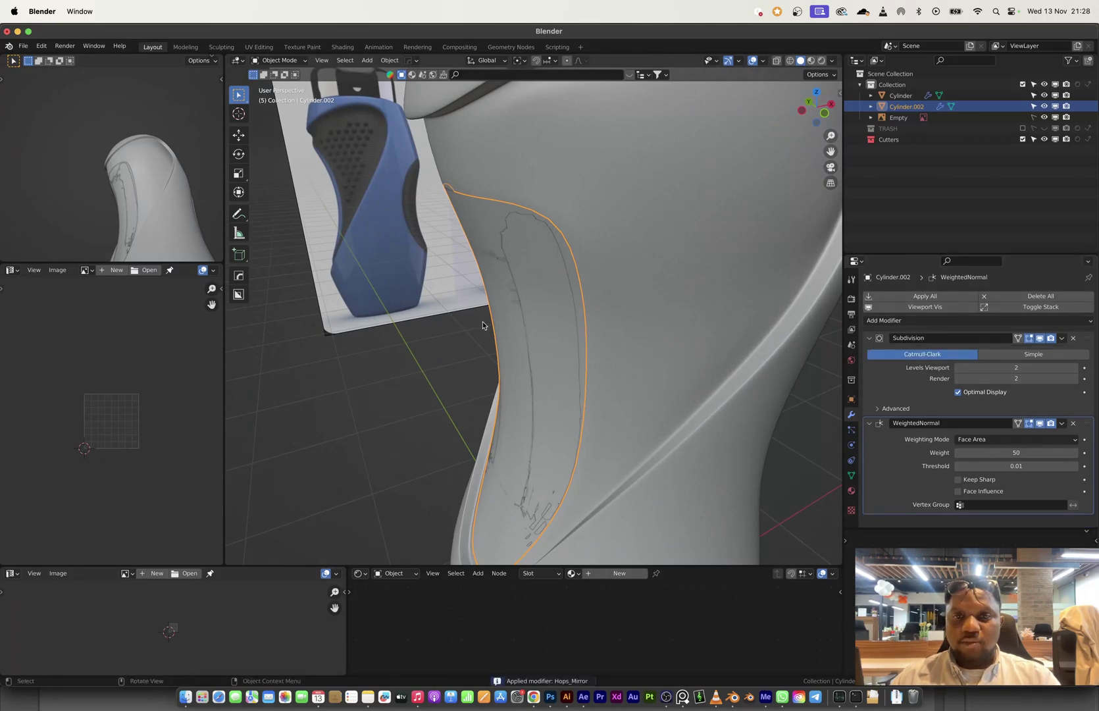
middle_drag(483, 325, 597, 329)
key(Tab)
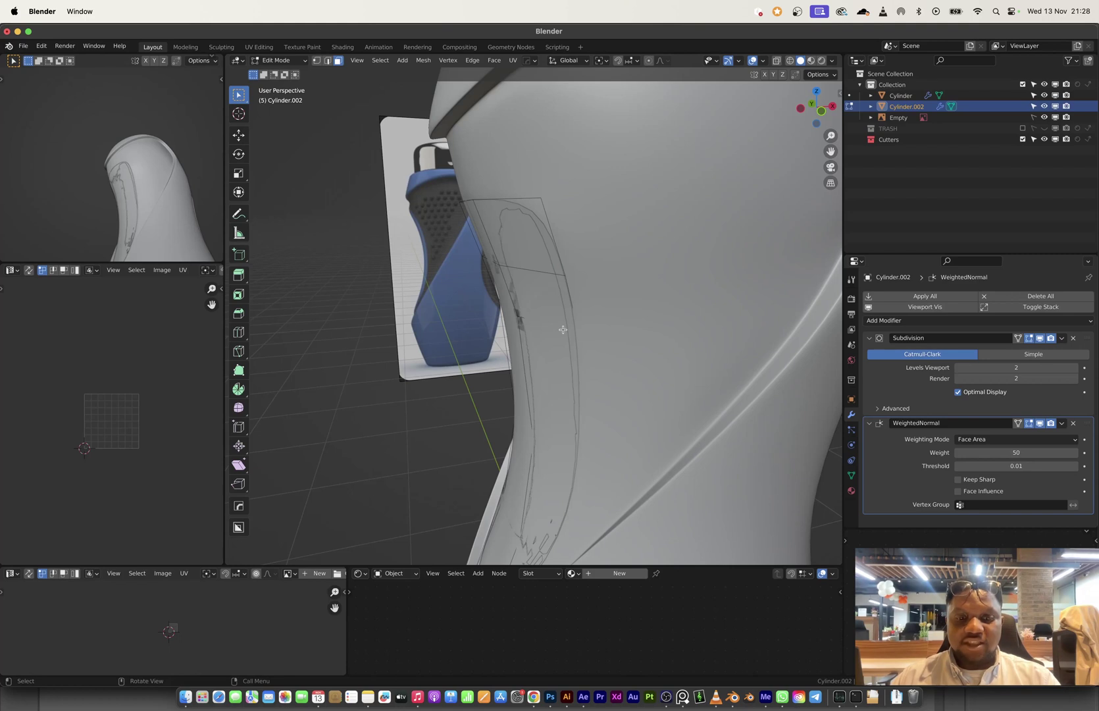
- Try to extrude all the separated panel's faces along their normals by 0.137 m and view it in object mode
key(a)
key(alt+e)
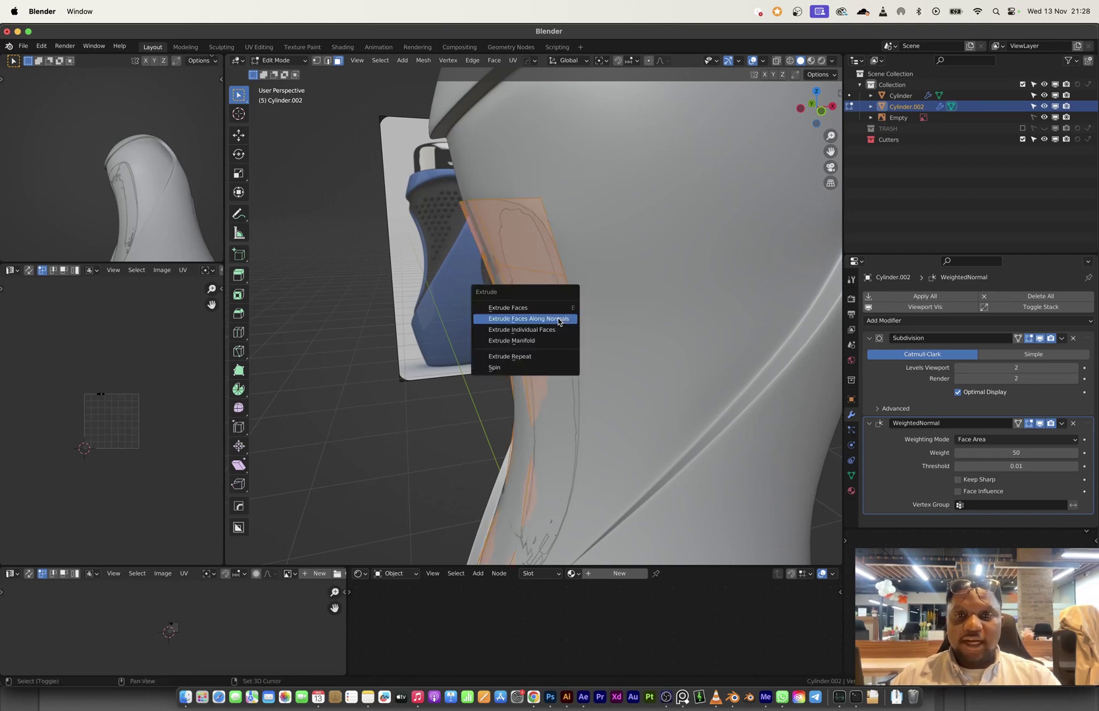
click(556, 317)
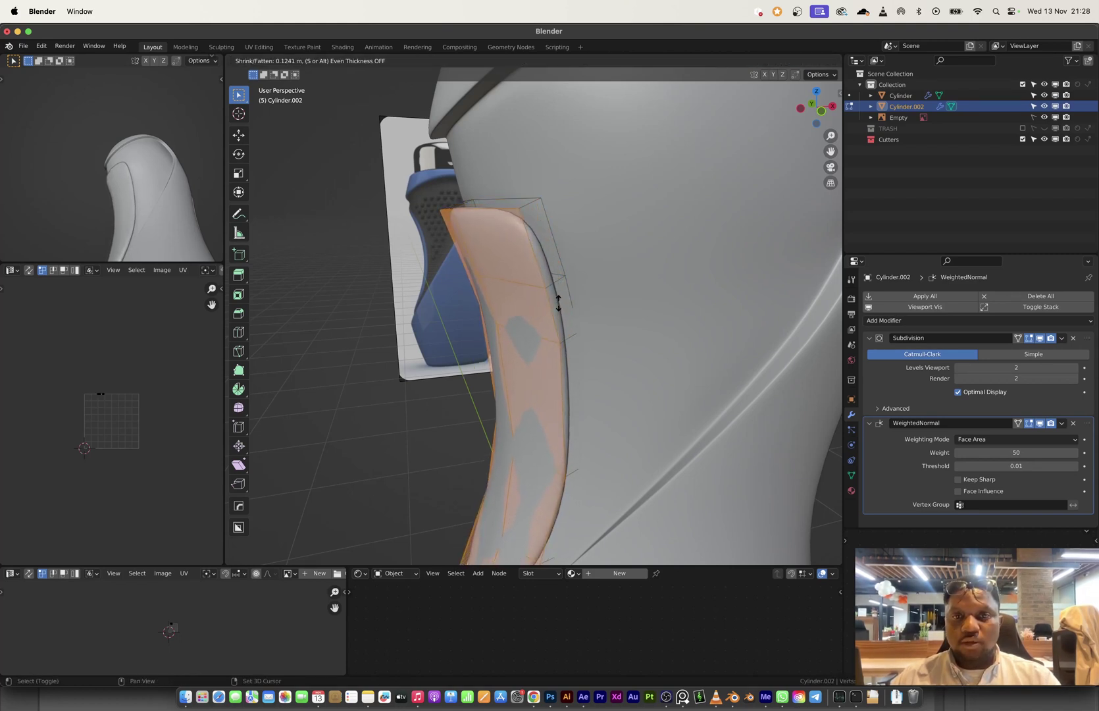
click(559, 306)
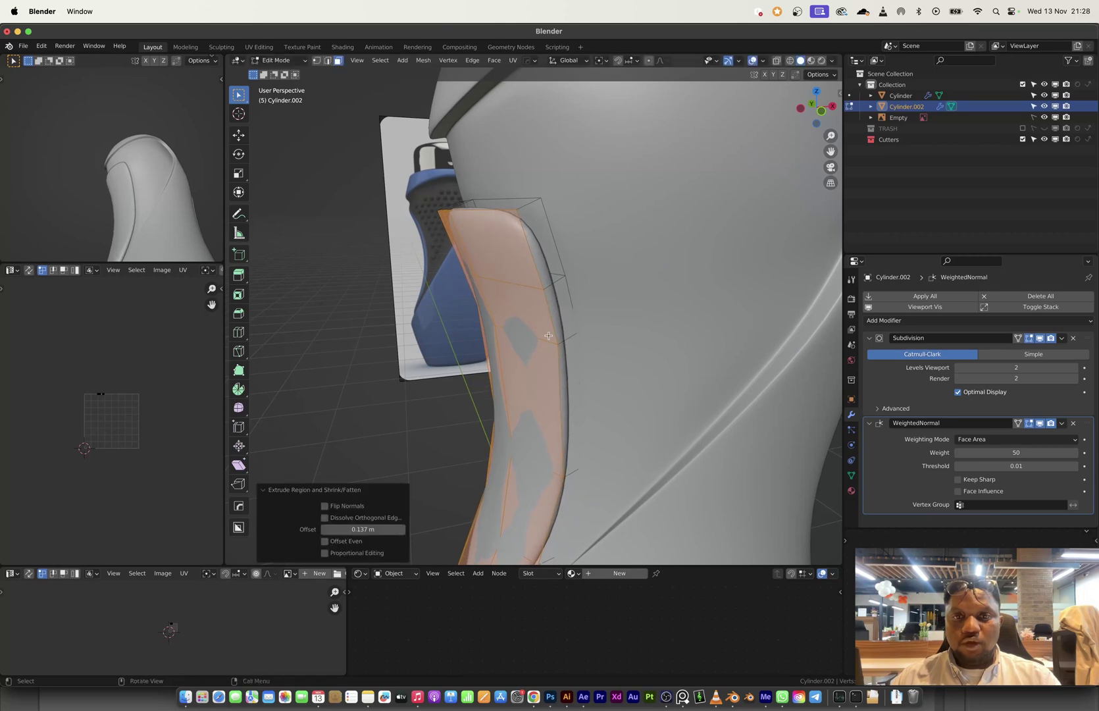
middle_drag(560, 310, 524, 297)
key(Tab)
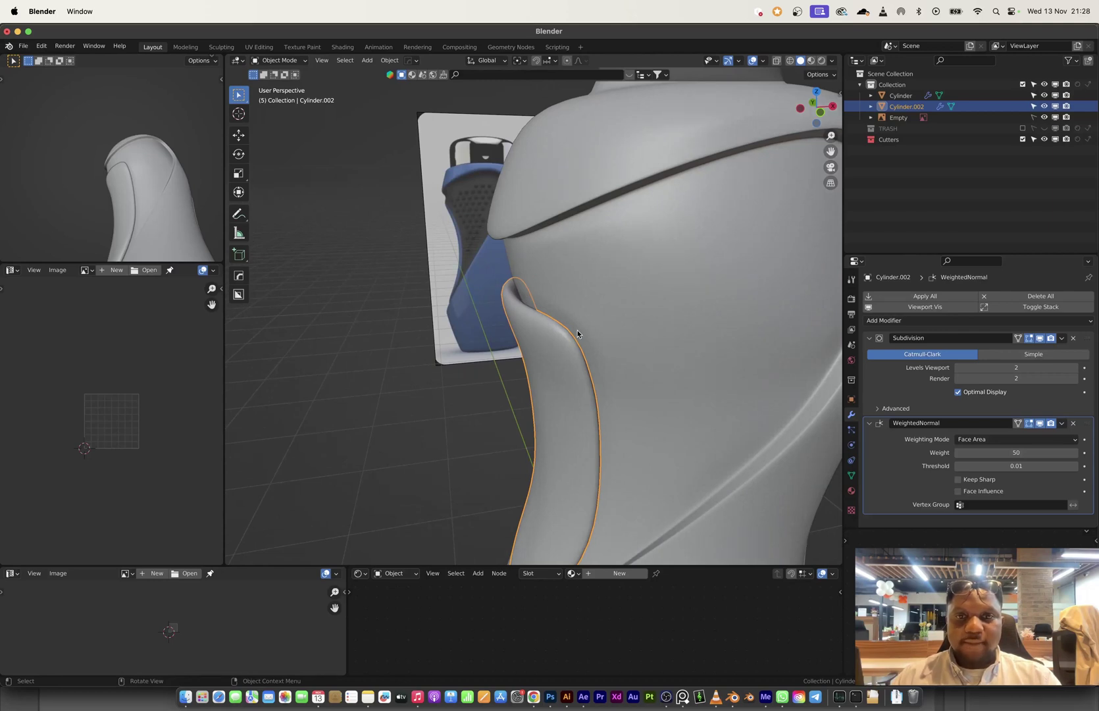
- Try to add a centred edge loop to the extruded panel
middle_drag(577, 335, 668, 388)
key(Tab)
key(ctrl+r)
click(598, 340)
right_click(594, 341)
key(Tab)
key(Tab)
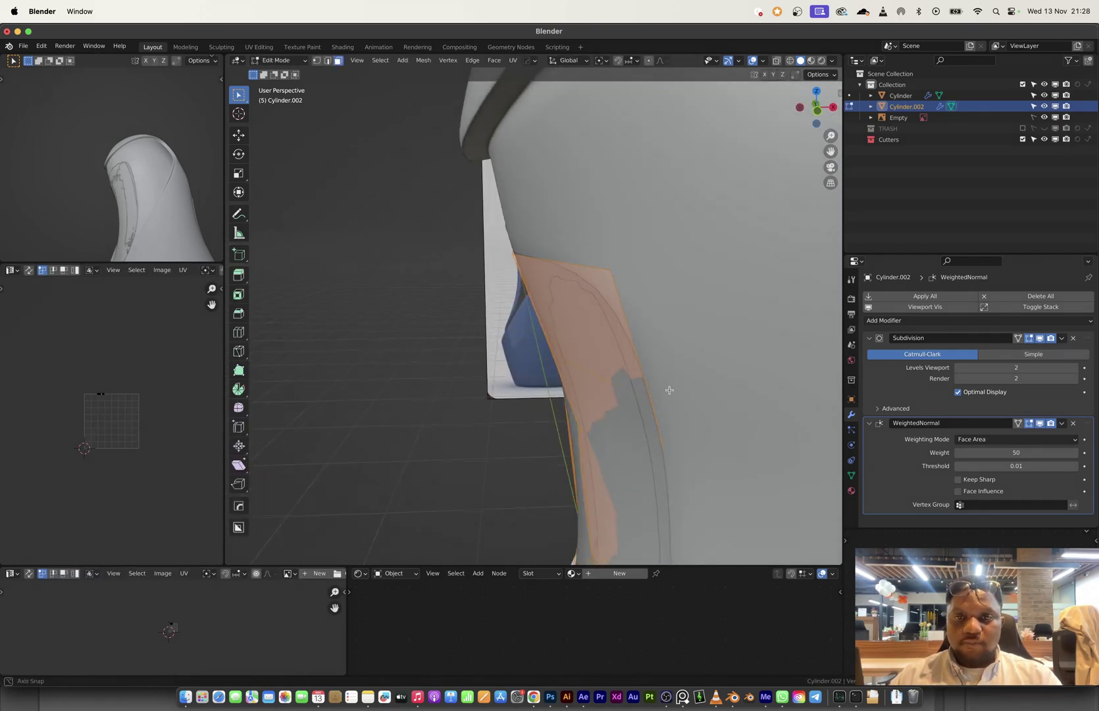
- Try to extrude the panel faces along their normals by a smaller amount, and undo it
key(alt+e)
click(671, 391)
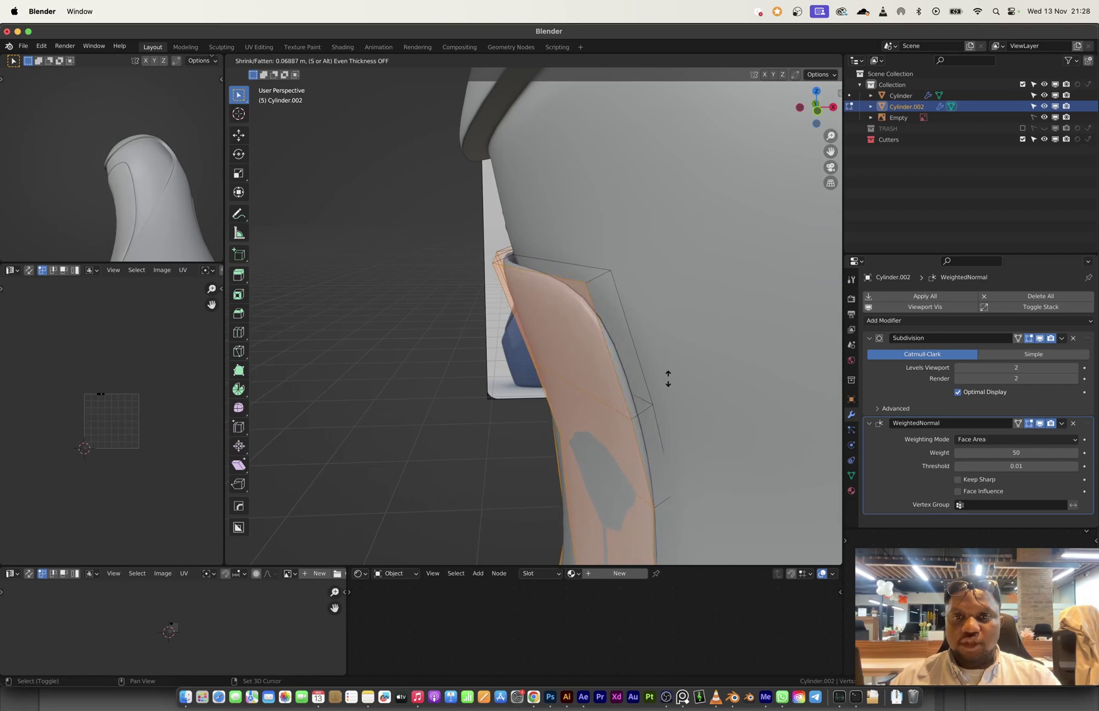
click(632, 352)
mouse_move(631, 352)
middle_down()
mouse_move(594, 380)
mouse_move(619, 360)
middle_up()
key(ctrl+z)
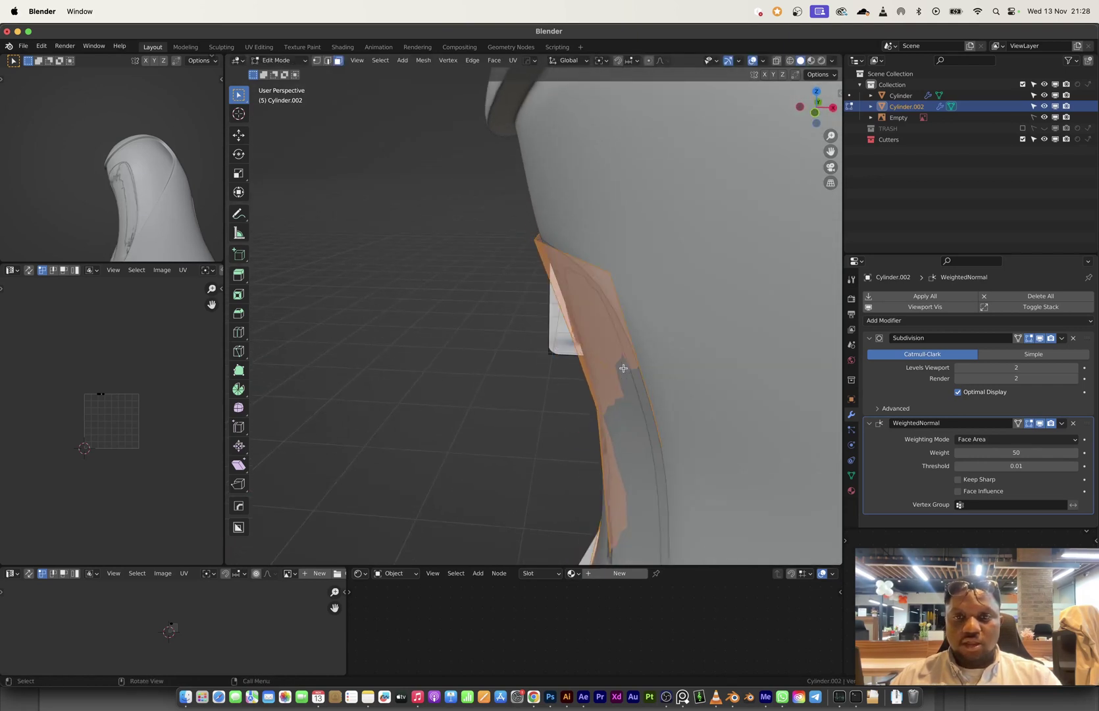
- Extrude the panel faces along their normals by 0.0758 m
key(alt+e)
click(623, 362)
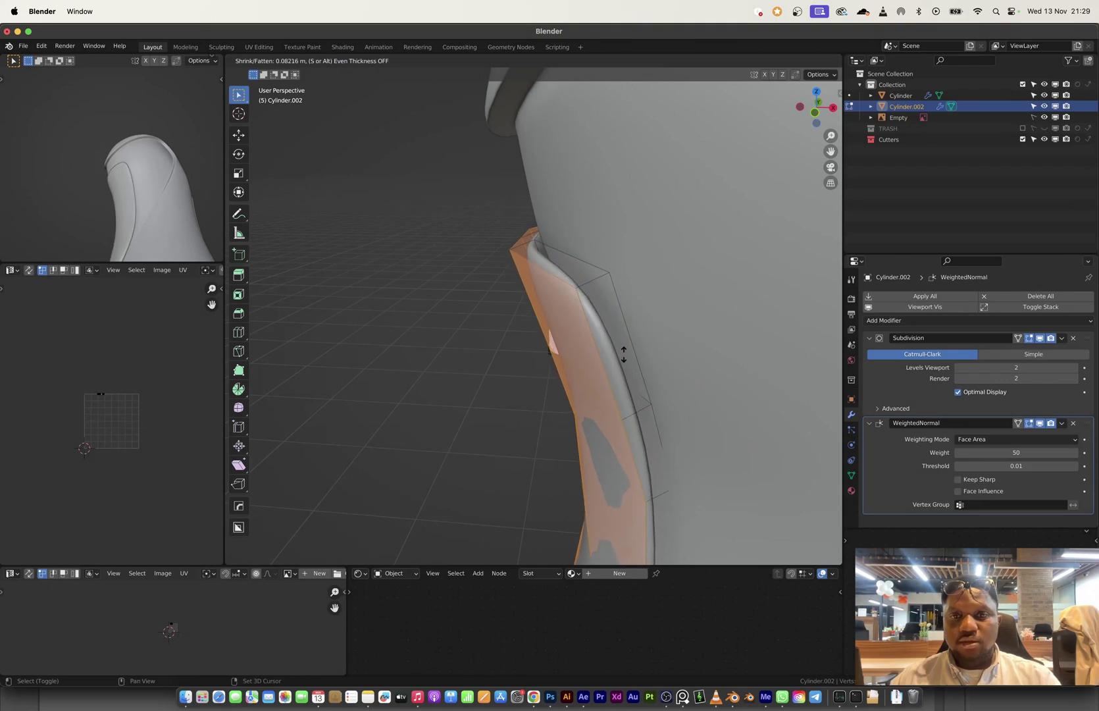
click(622, 352)
- Add a centred loop cut around the panel's side wall, bevel it toward both rims, and return to object mode
key(ctrl+r)
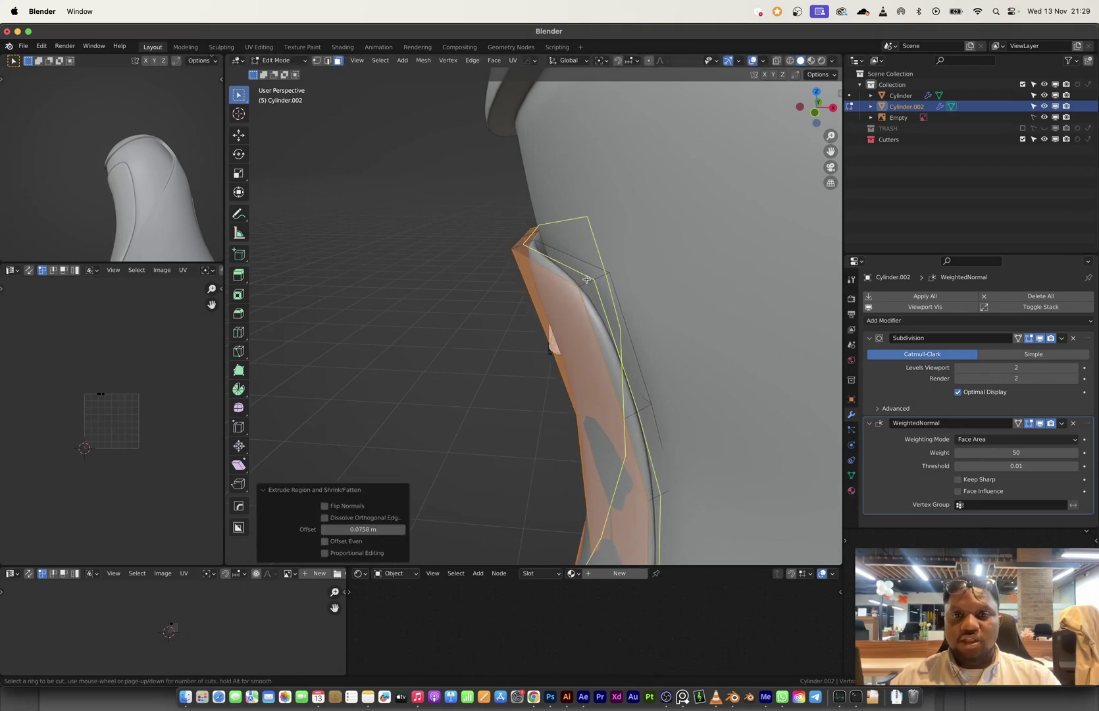
click(622, 323)
right_click(622, 321)
key(ctrl+b)
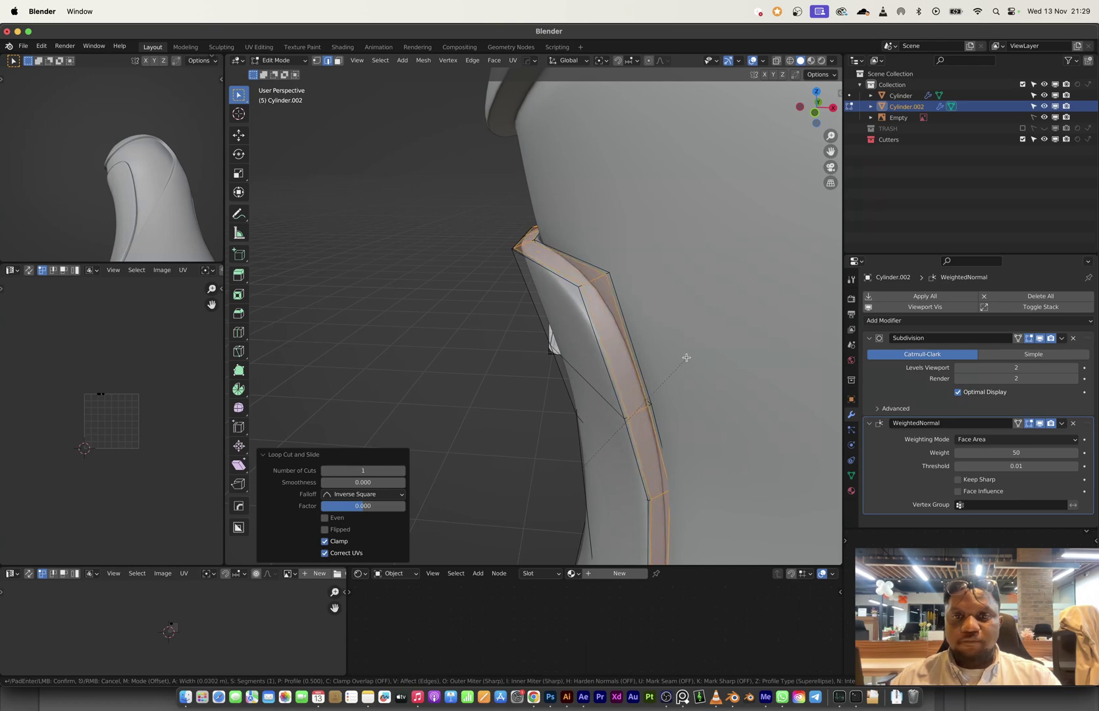
click(687, 358)
key(Tab)
- Open the bottle body's mesh and slide the vertex under the shoulder overhang down its edge by a factor of 0.466
middle_drag(565, 336, 596, 334)
scroll(622, 335, down, 3)
middle_drag(563, 132, 578, 236)
click(587, 216)
key(Tab)
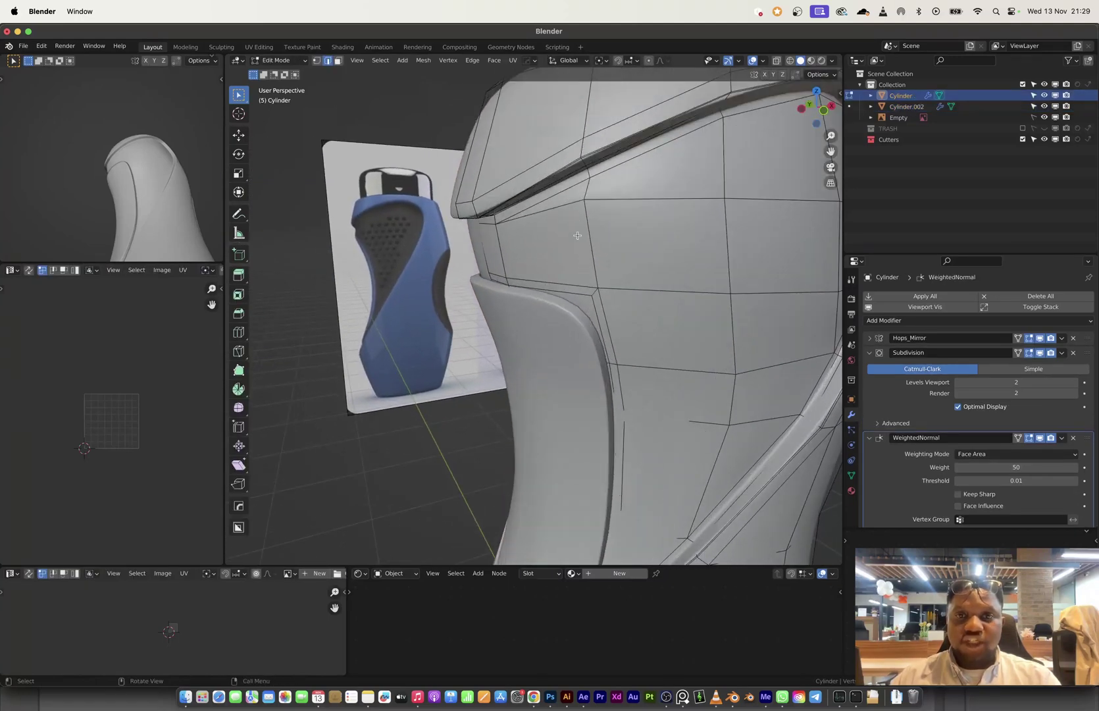
key(1)
key(g)
key(g)
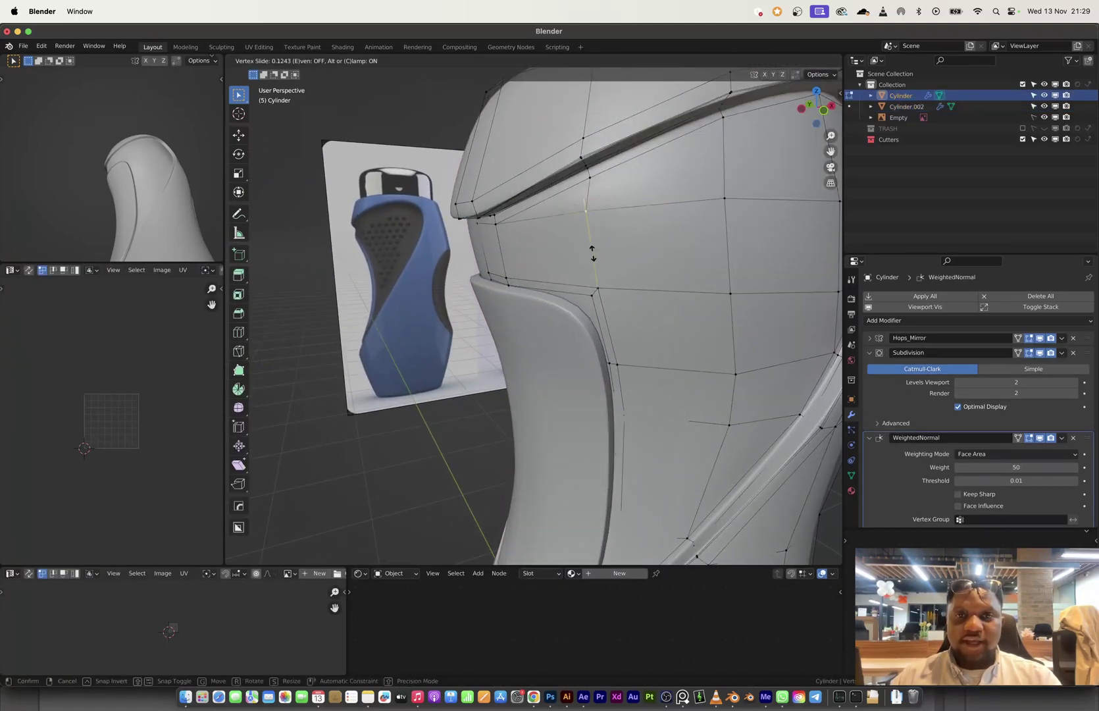
click(593, 280)
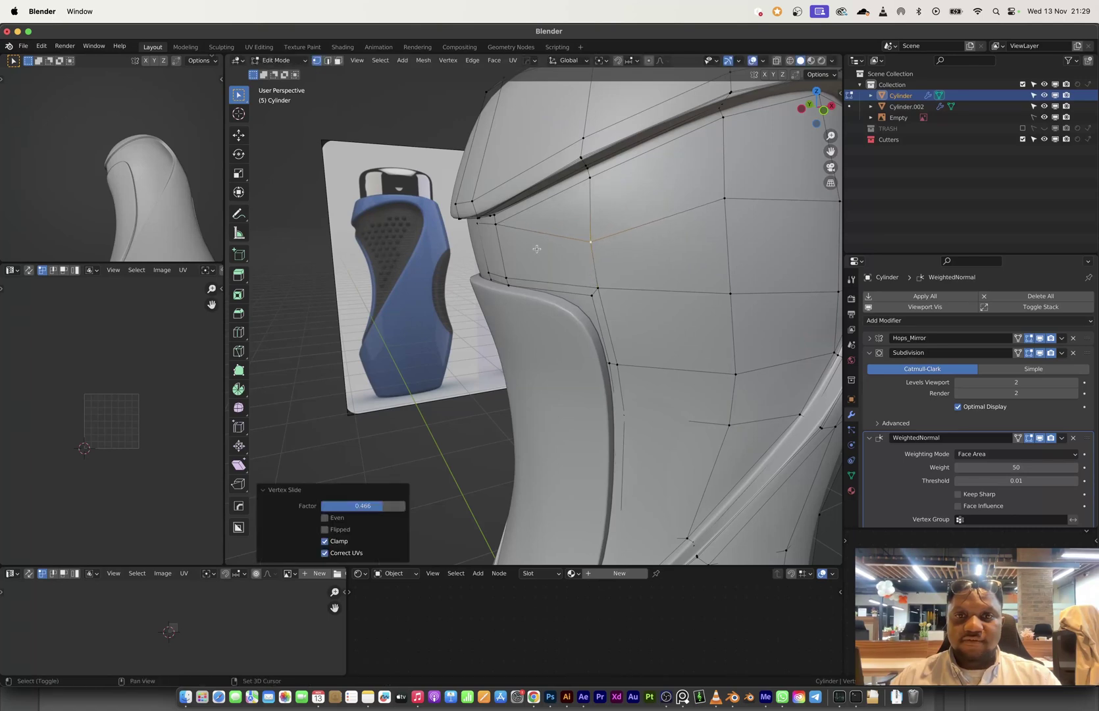
- Slide the neighbouring vertex above the panel downward along its edge and return to object mode
middle_drag(593, 279, 538, 220)
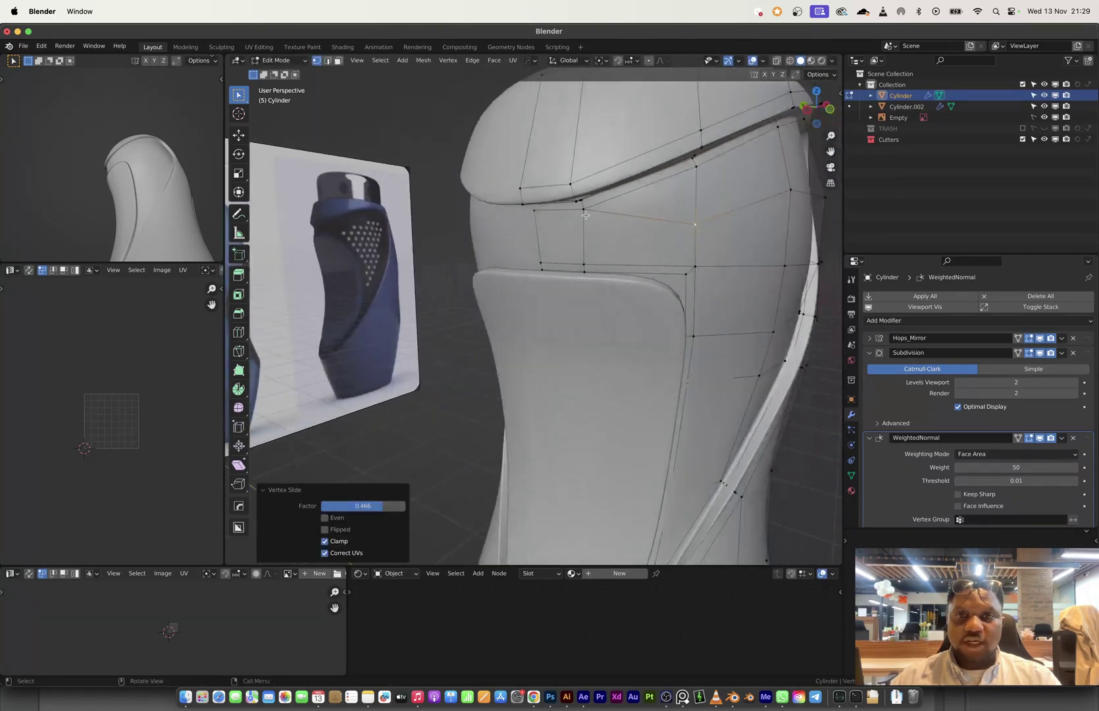
key(g)
key(g)
click(536, 235)
key(Tab)
scroll(667, 230, down, 2)
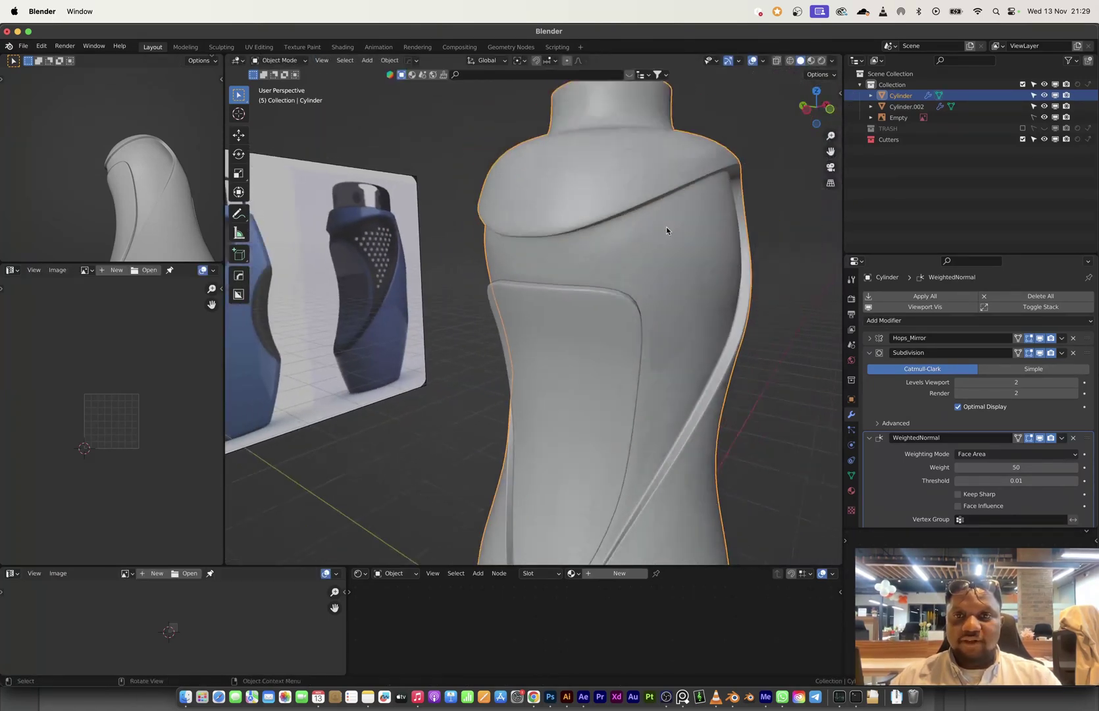
- Select an edge loop on the body's upper part, remove it, and inspect the shape in object mode
middle_drag(666, 230, 640, 270)
scroll(633, 240, up, 4)
key(Tab)
key(2)
alt+click(566, 262)
middle_drag(566, 267, 667, 285)
key(x)
click(524, 290)
key(Tab)
key(alt+z)
middle_drag(597, 290, 560, 360)
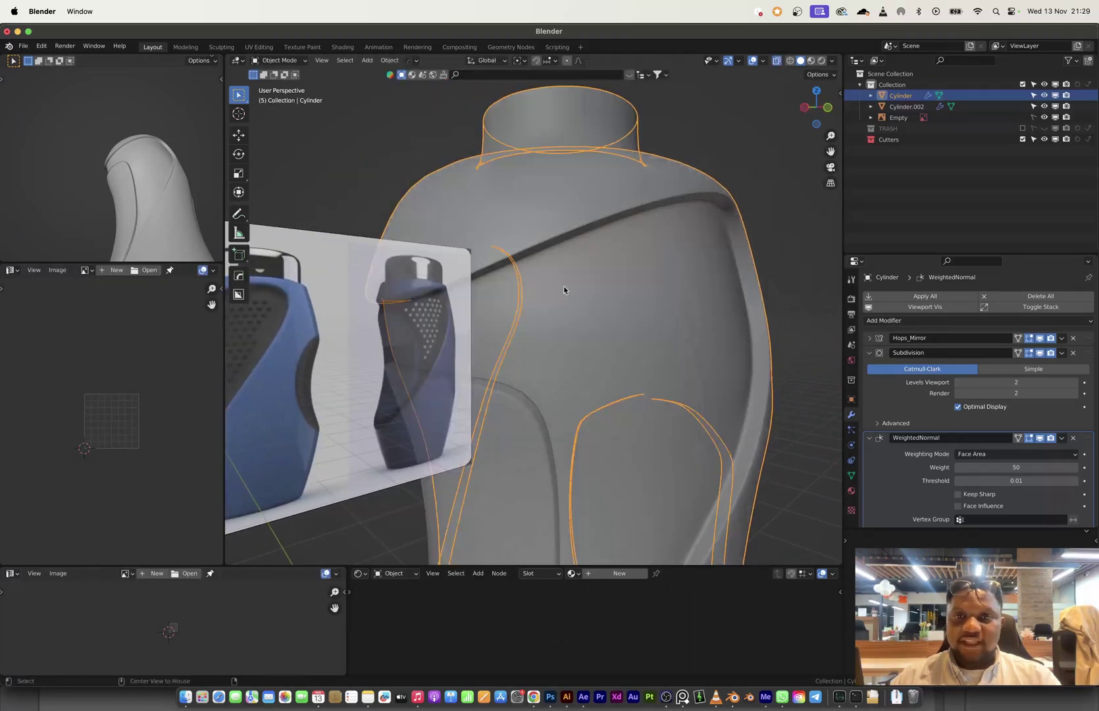
- Knife a new edge from the vertex beside the curved groove down to the horizontal edge two rows below
scroll(563, 288, down, 3)
scroll(579, 363, down, 3)
middle_drag(614, 305, 568, 225)
scroll(565, 233, up, 3)
key(Tab)
scroll(561, 266, up, 3)
key(k)
click(557, 175)
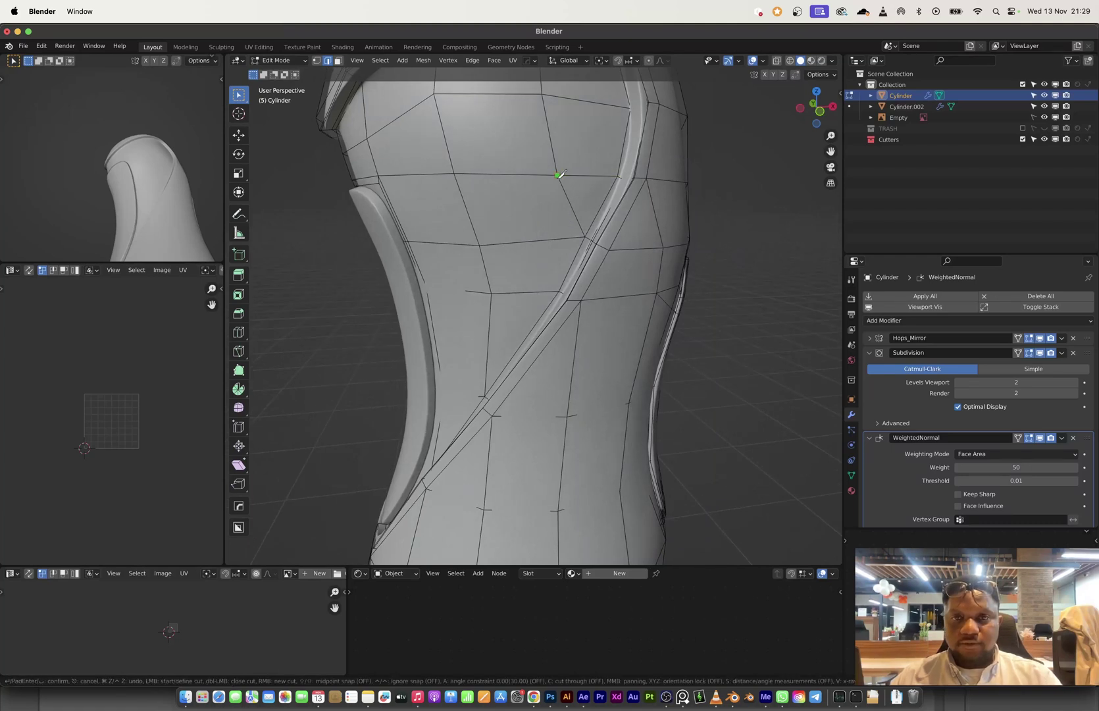
click(536, 285)
key(Return)
- Dissolve the old diagonal edge between the new cut and the groove, and check the body's shading
right_click(573, 214)
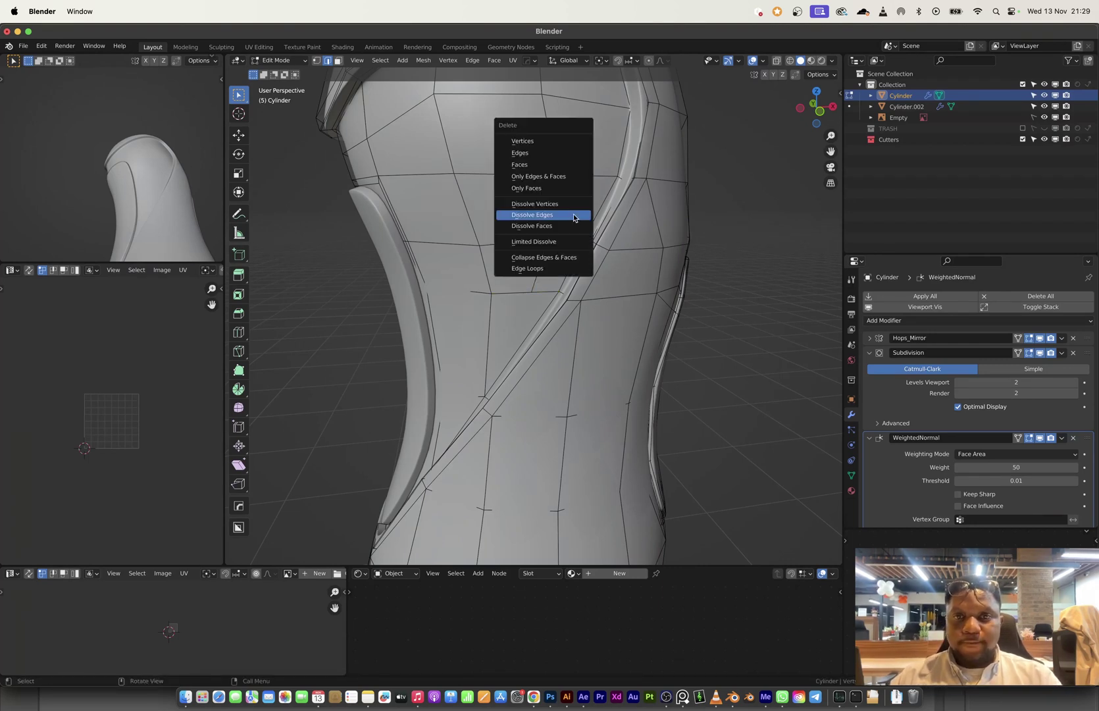
click(576, 217)
key(Tab)
middle_drag(583, 222, 565, 282)
scroll(565, 283, down, 2)
scroll(559, 286, up, 3)
key(Tab)
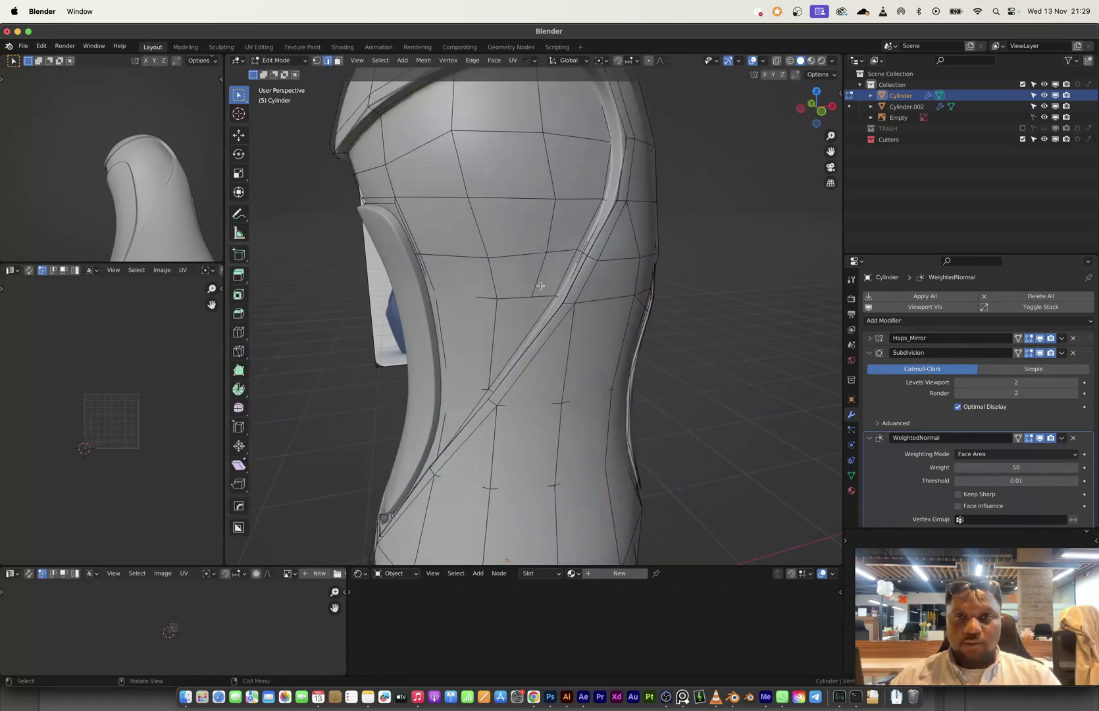
- Merge the new cut's lower vertex into the neighbouring groove vertex using At Last, and review the smoothed body
scroll(550, 276, up, 4)
key(1)
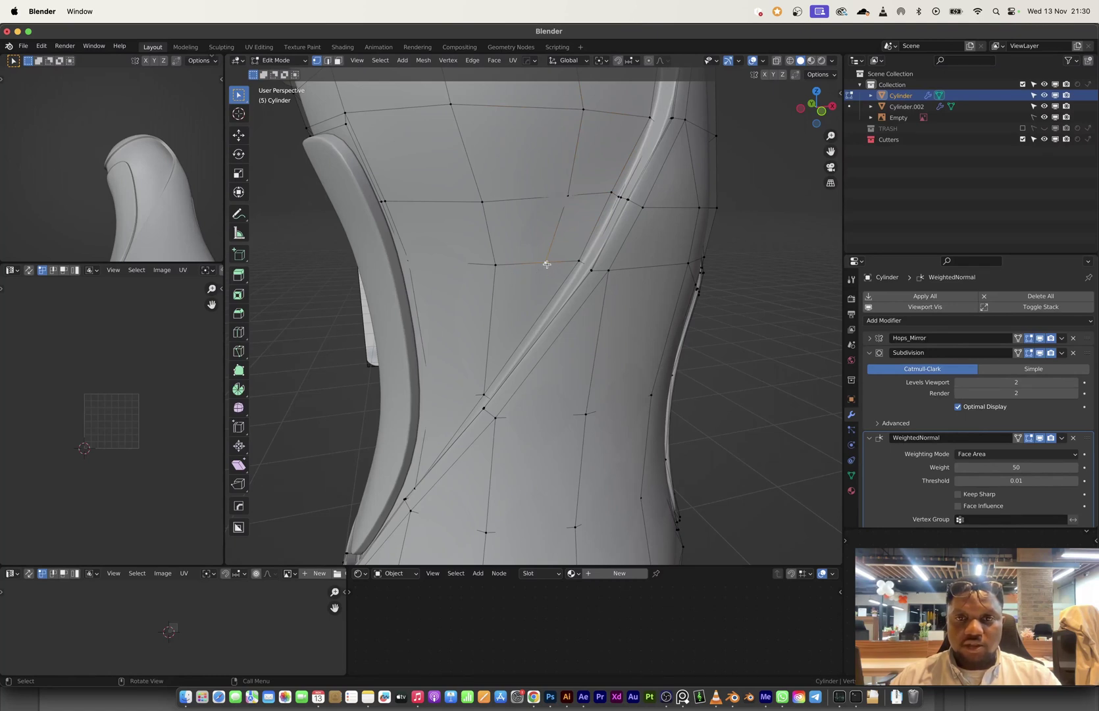
key(m)
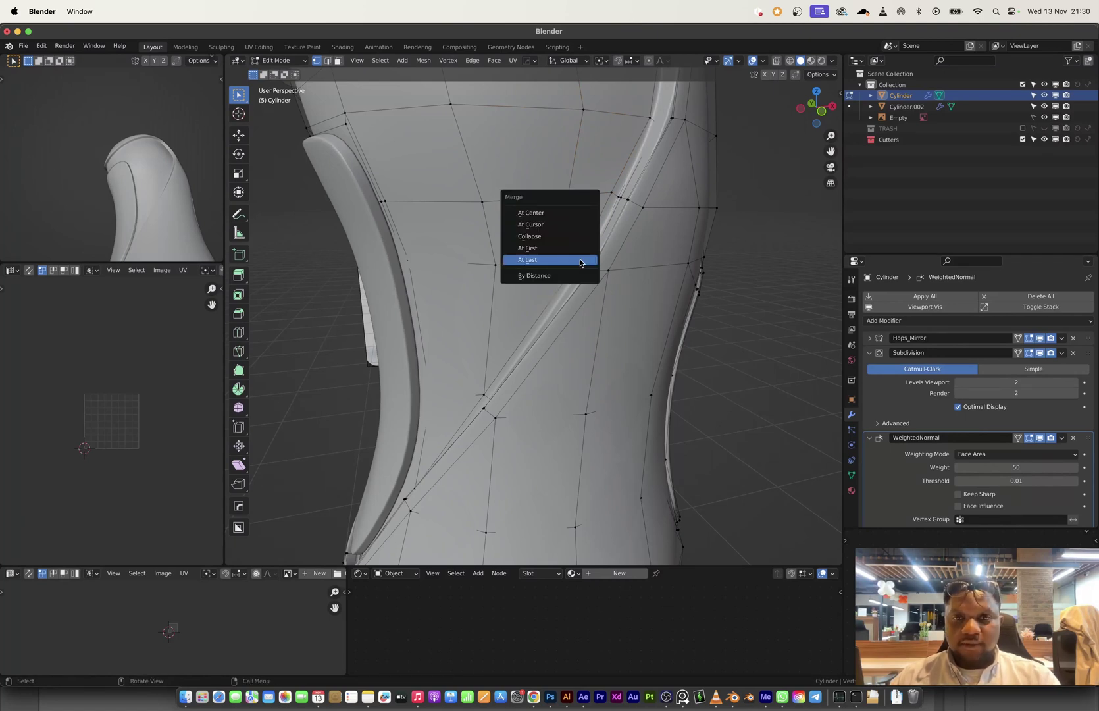
click(579, 260)
key(Tab)
middle_drag(605, 267, 630, 260)
scroll(592, 277, down, 5)
scroll(559, 290, up, 3)
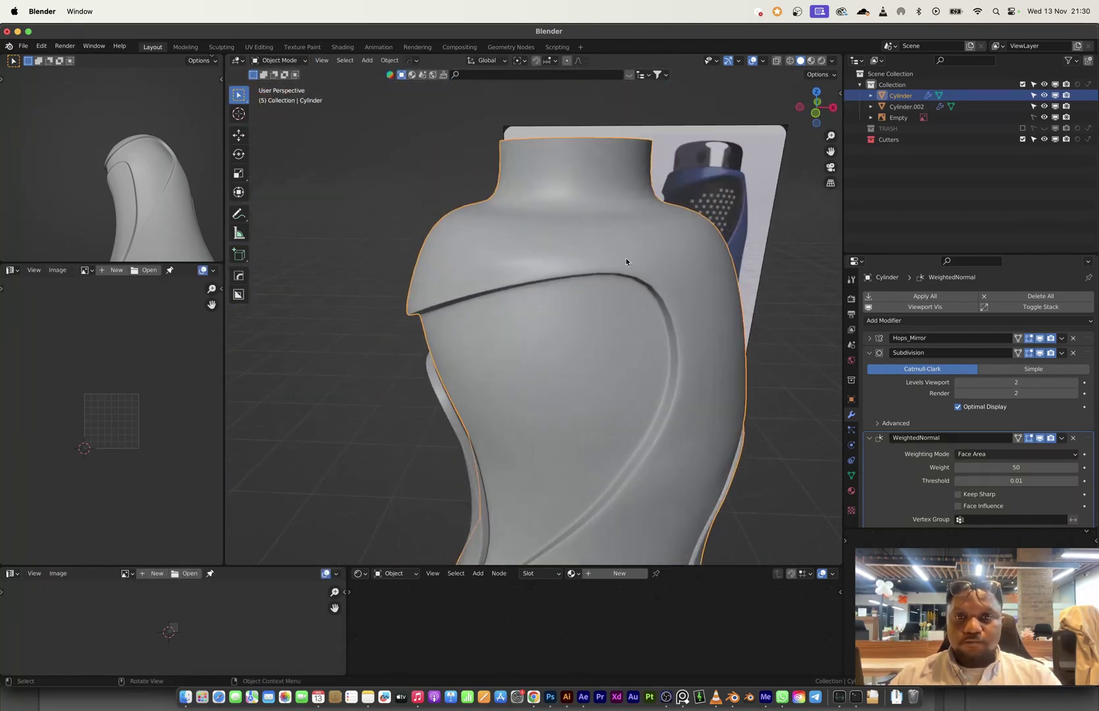
- Switch to the front view and open the bottle body's mesh in edit mode
click(815, 113)
key(Tab)
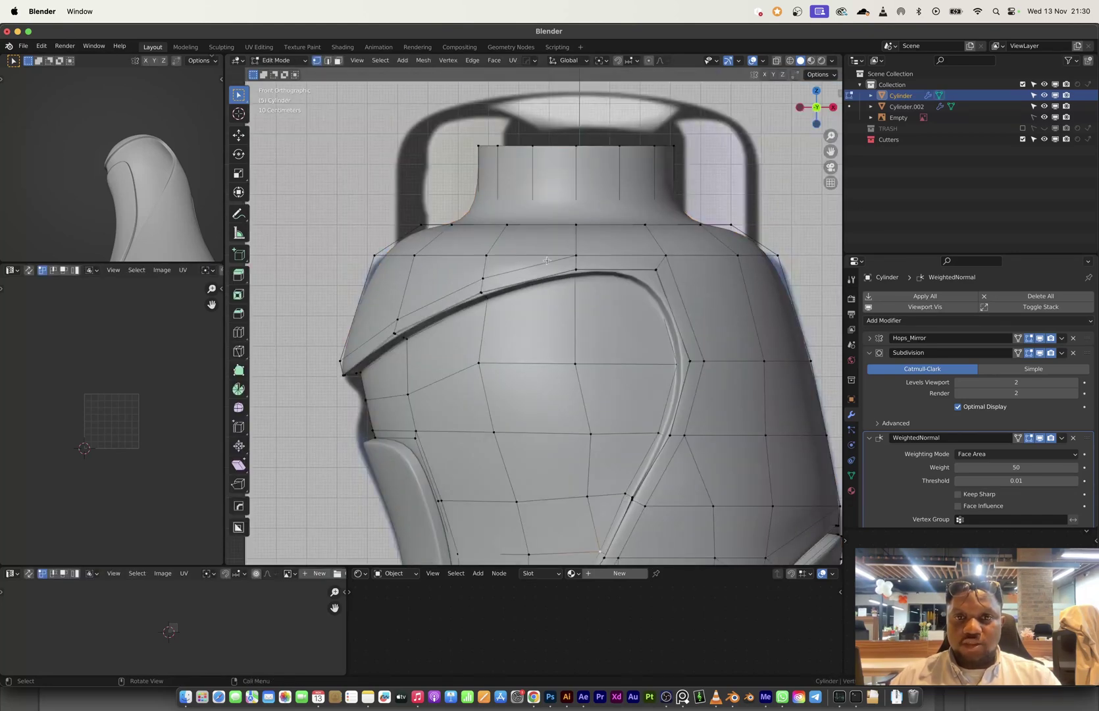
key(ctrl+r)
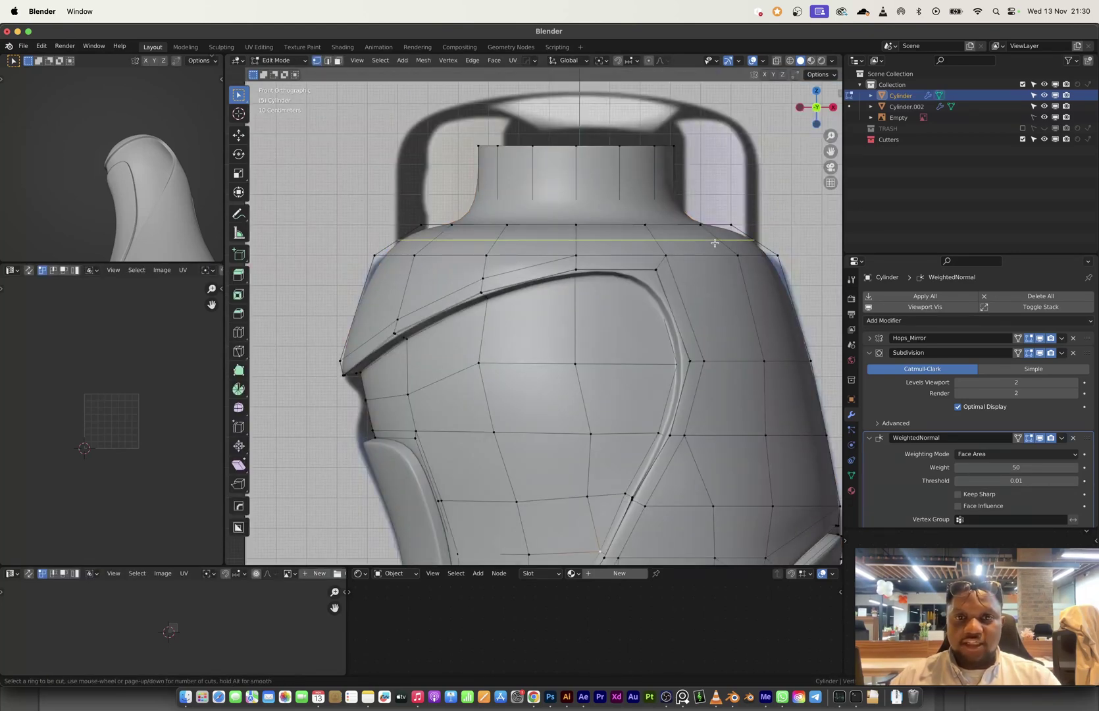
key(Escape)
key(ctrl+r)
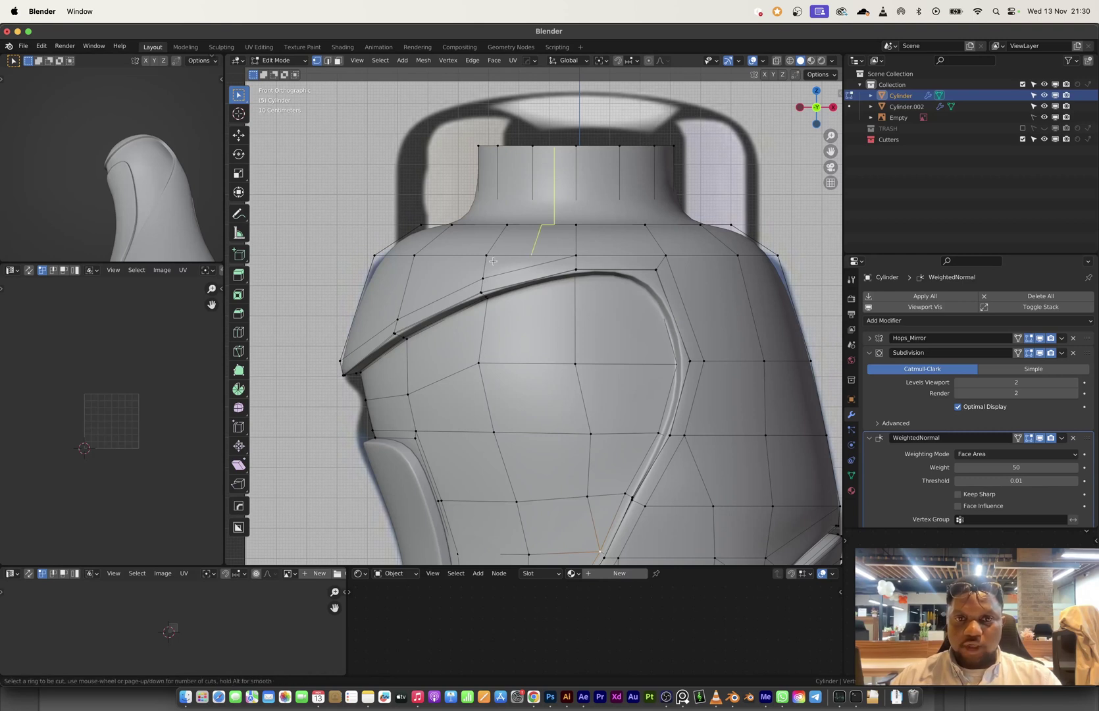
key(Escape)
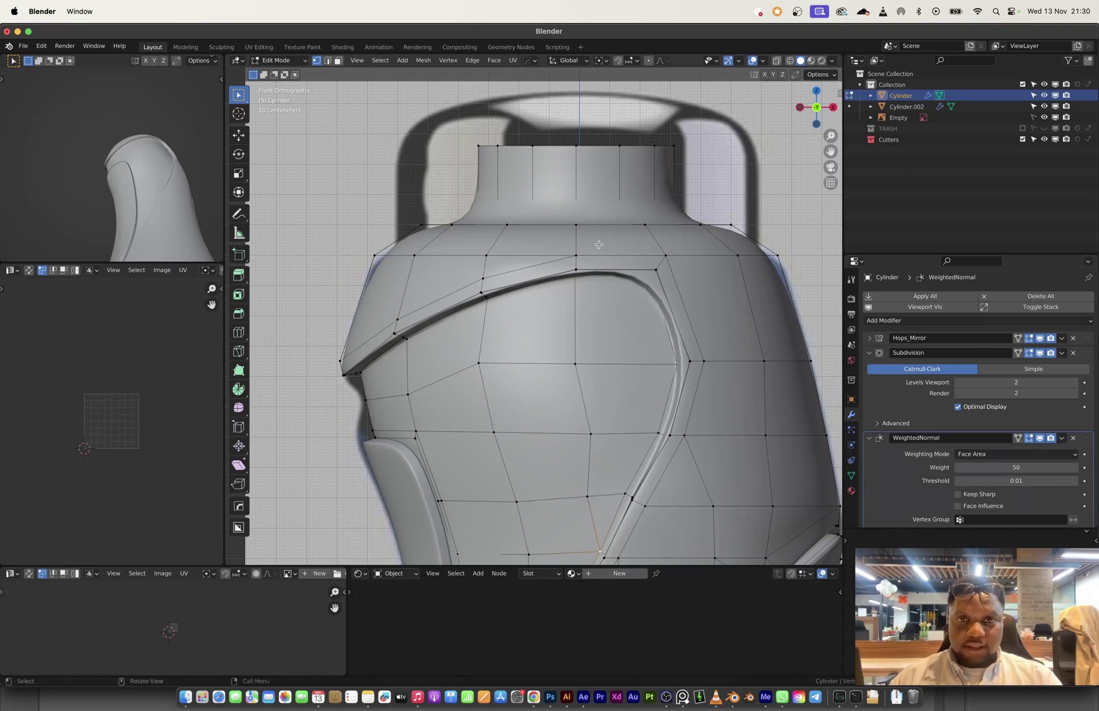
- Duplicate the edge loop at the base of the neck in place and separate it into a new object
shift+middle_drag(599, 244, 625, 246)
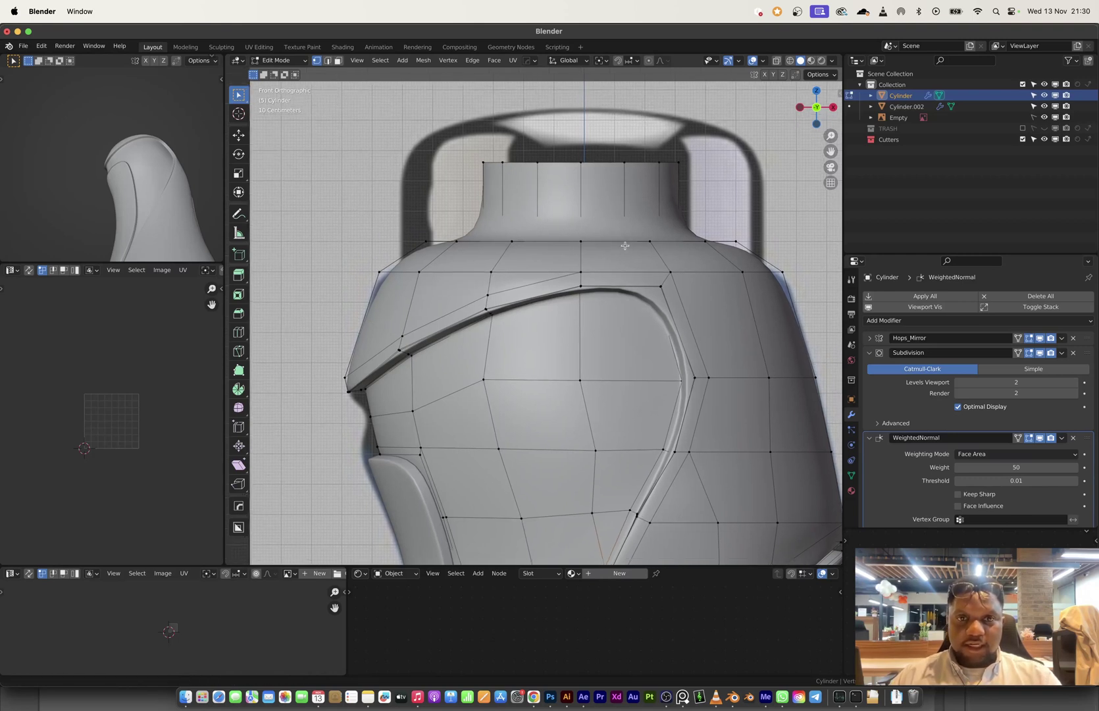
alt+click(481, 242)
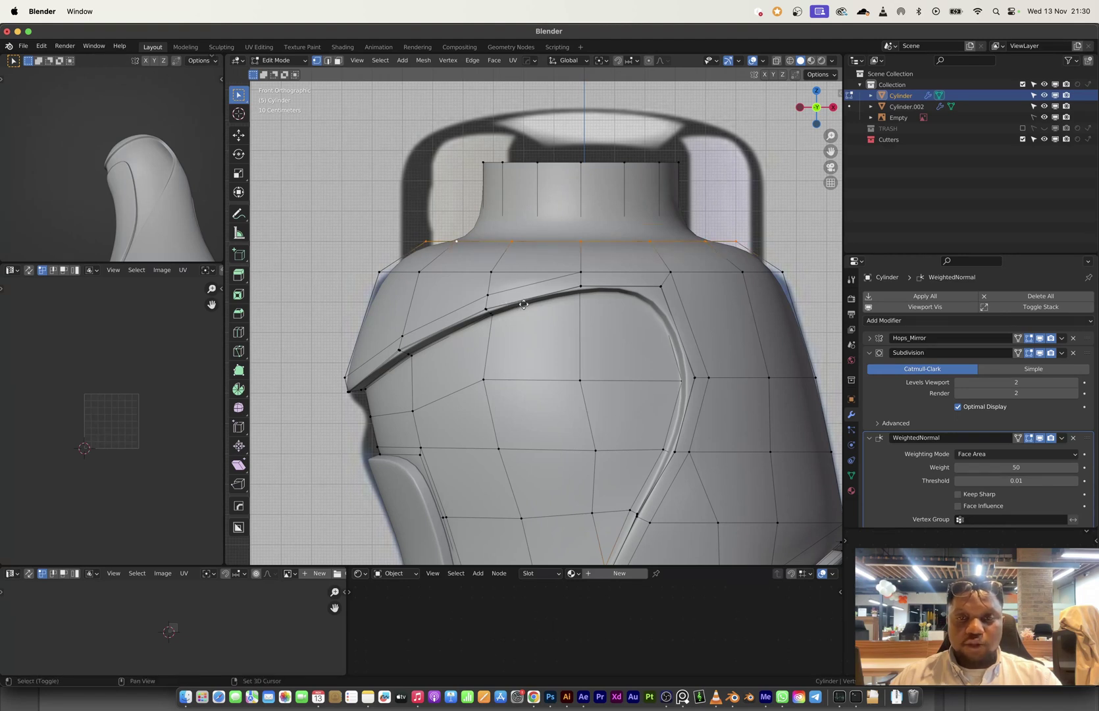
key(shift+d)
right_click(550, 266)
key(p)
click(550, 266)
key(Tab)
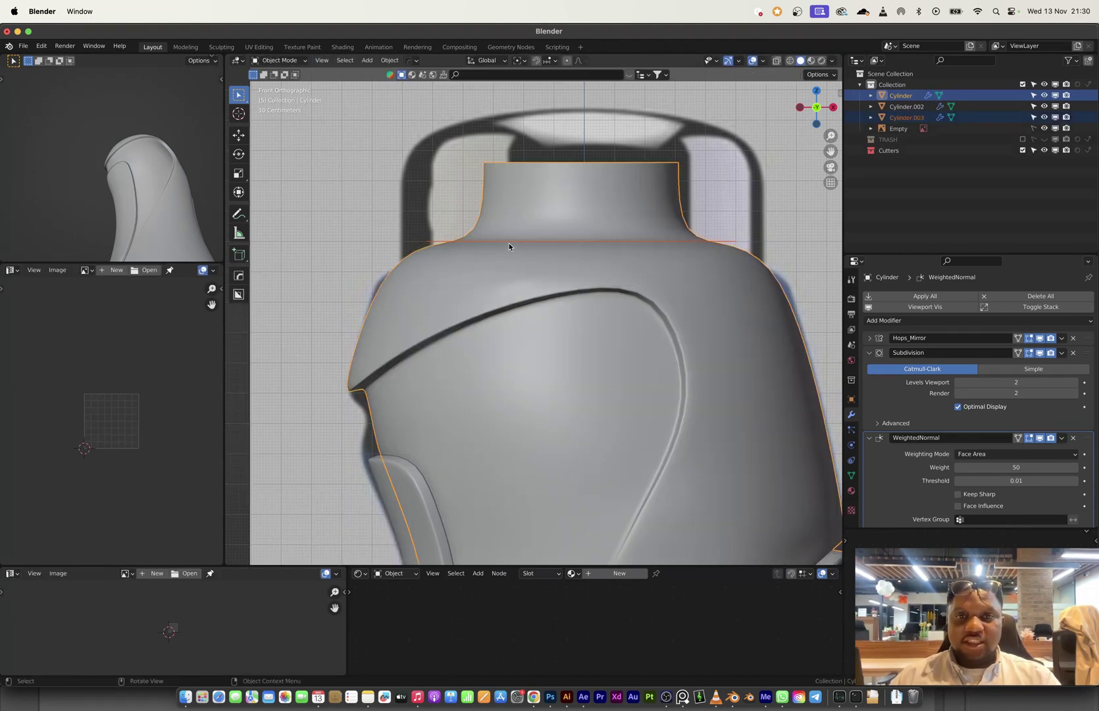
- Open the separated neck ring in edit mode and scale all its vertices up by 1.042
click(503, 242)
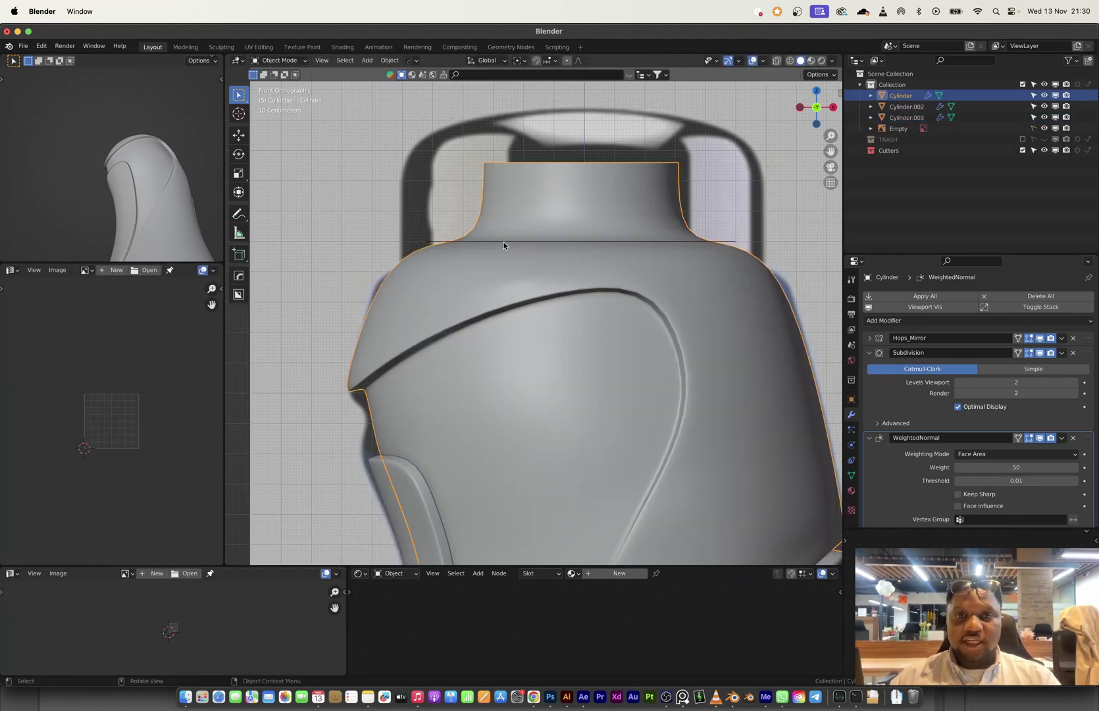
click(437, 241)
key(Tab)
key(a)
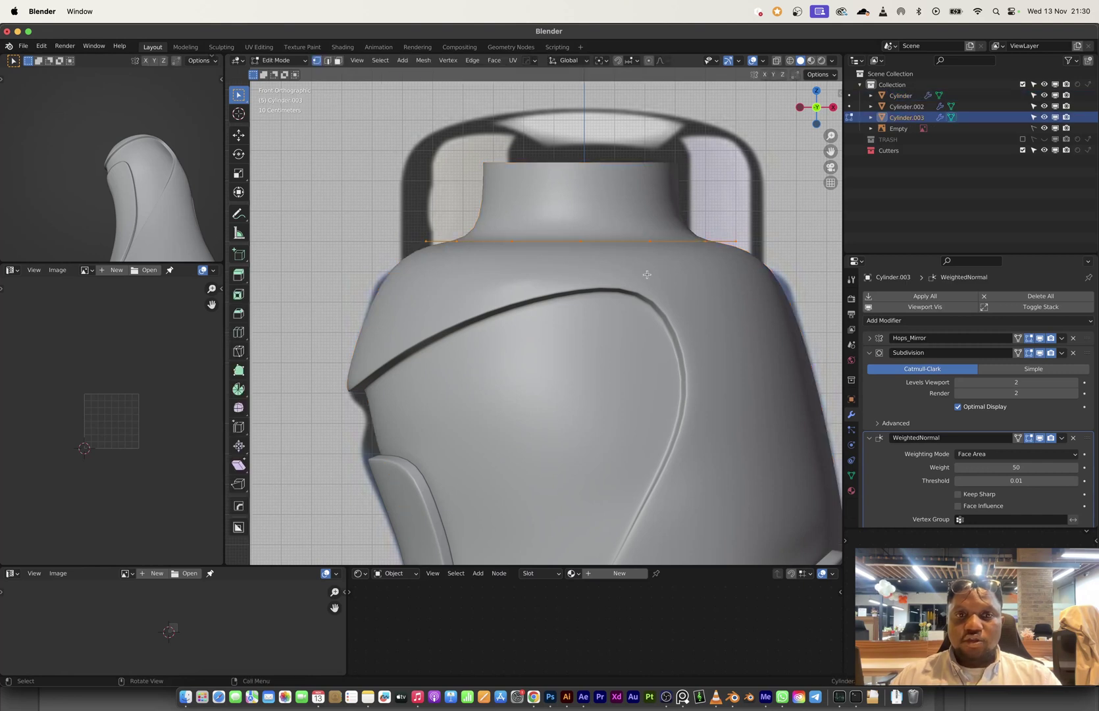
key(s)
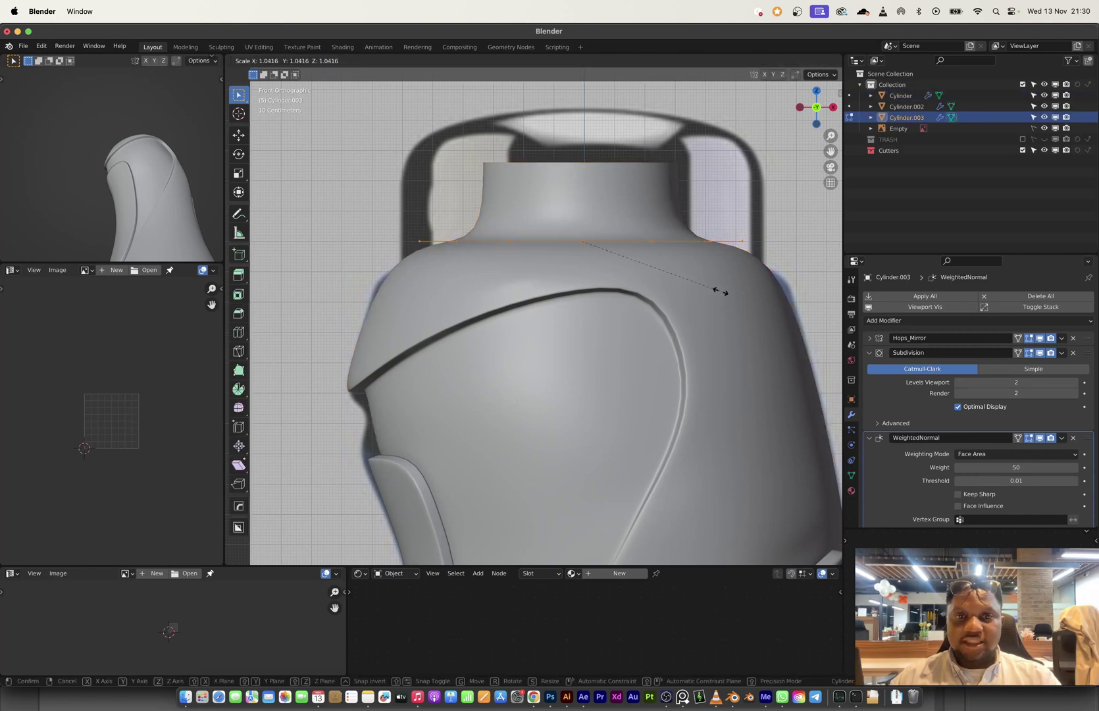
click(720, 291)
- Extrude the ring straight up along Z by 0.33686 m to form the cap's wall
key(e)
key(z)
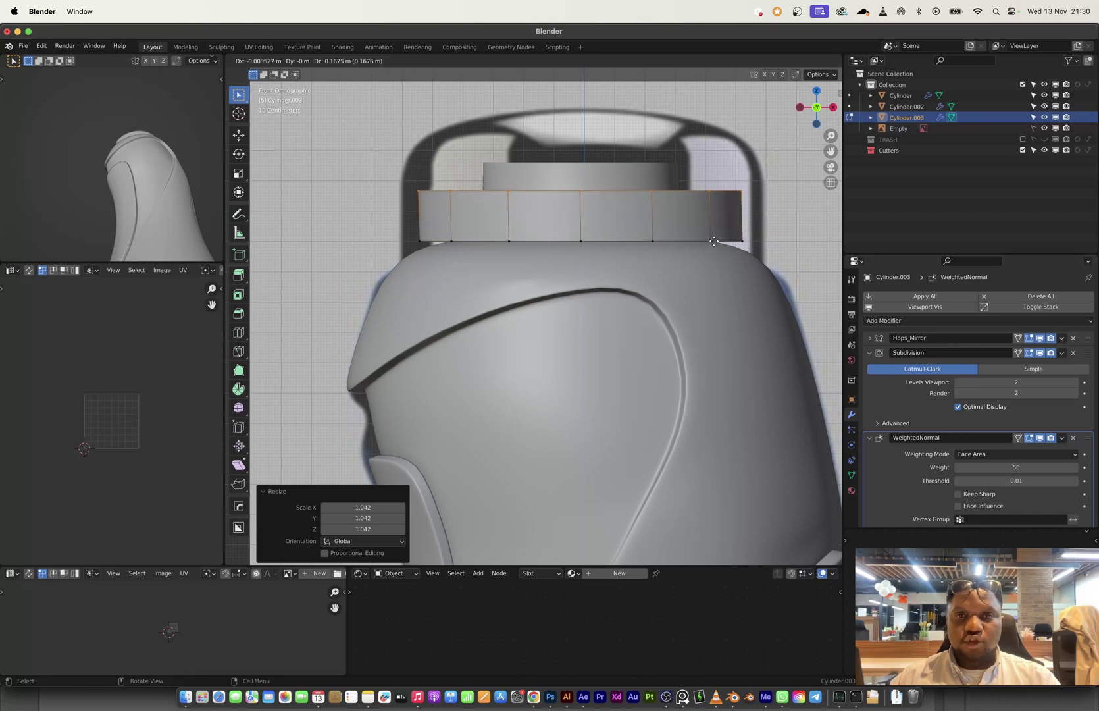
click(717, 191)
- Try to move the cap wall's upper edge loop, and undo the move
middle_drag(717, 191, 718, 279)
key(g)
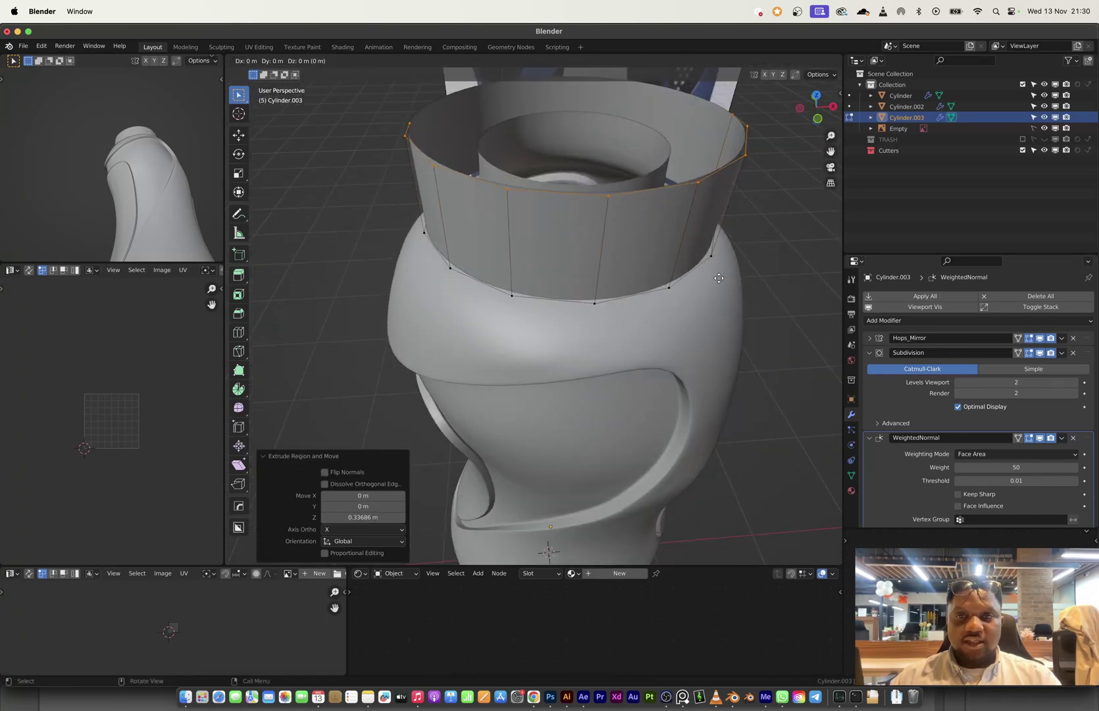
click(650, 226)
middle_drag(650, 226, 692, 250)
key(ctrl+z)
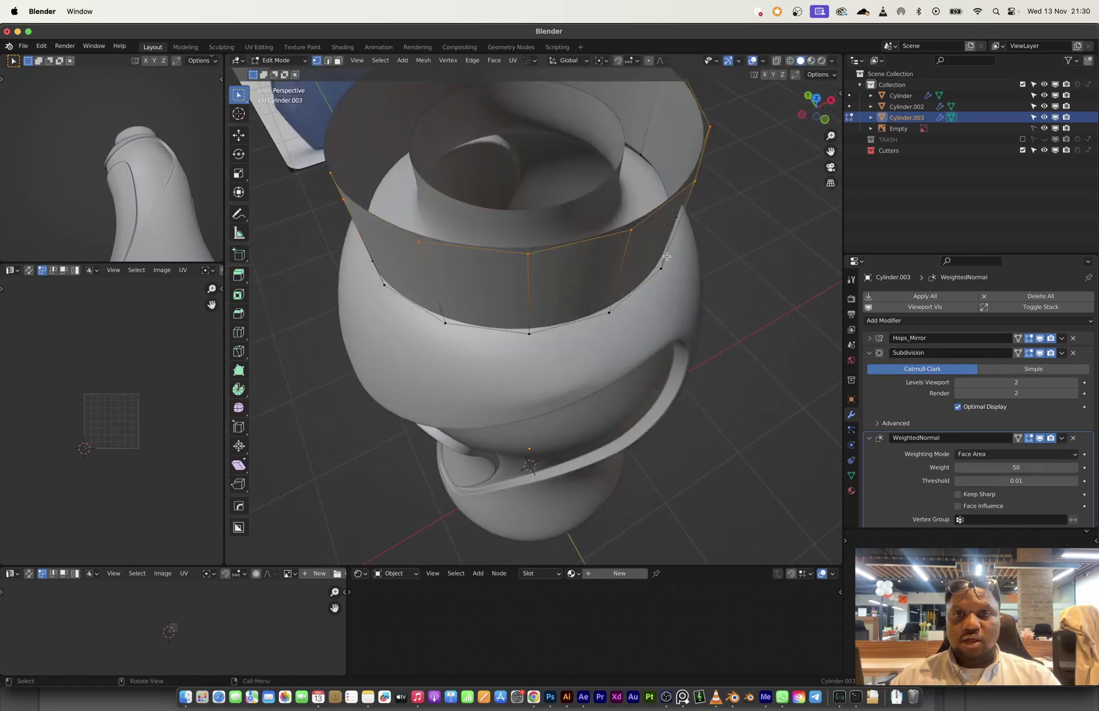
- Leave edit mode on the cap ring and apply its mirror modifier
scroll(684, 263, down, 3)
shift+middle_drag(667, 299, 611, 372)
key(Tab)
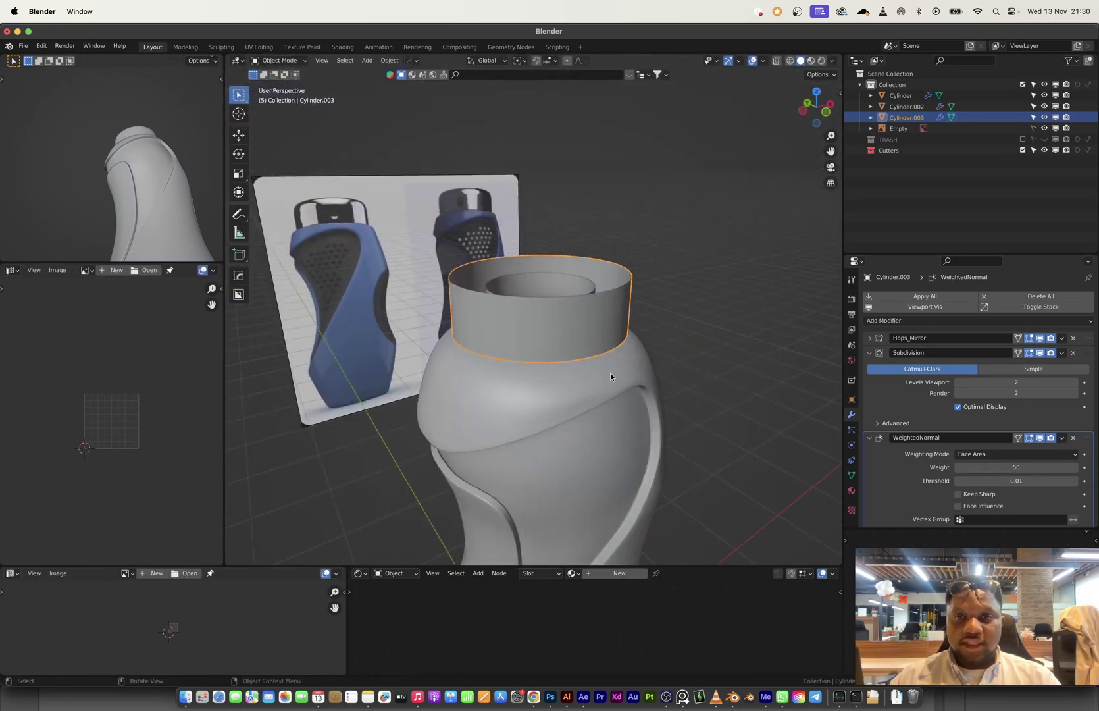
key(ctrl+a)
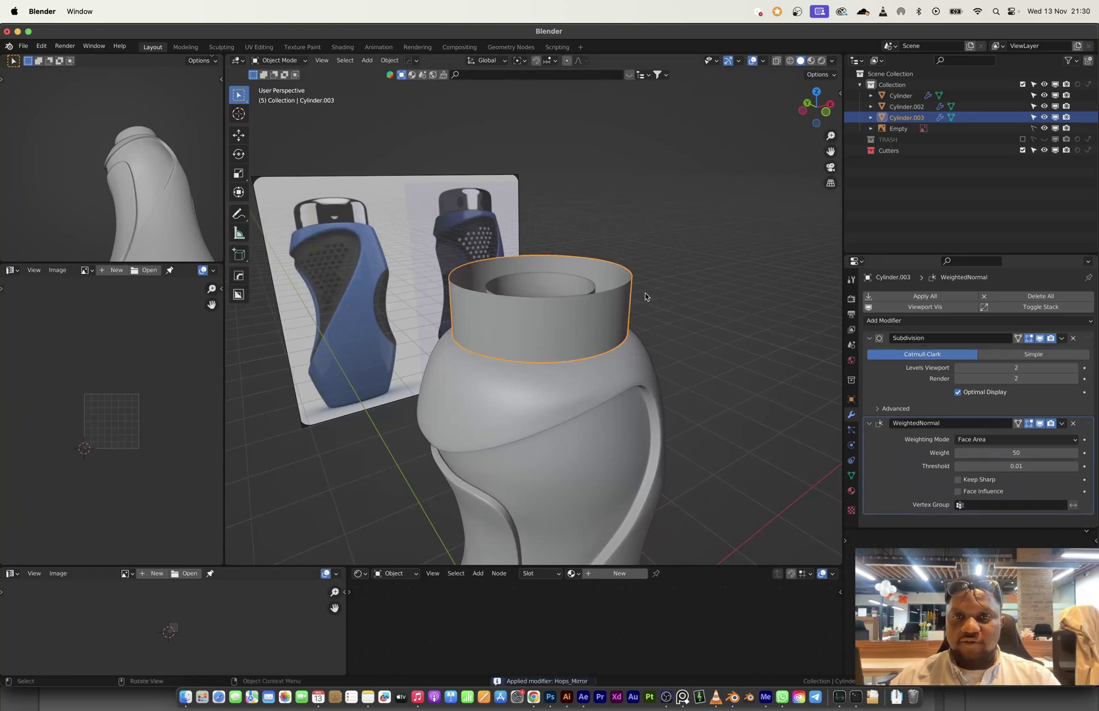
- Close the cap's top by extruding its upper edge loop inward twice, the first scaled to 0.583, and filling the remaining hole
middle_drag(645, 292, 685, 382)
key(Tab)
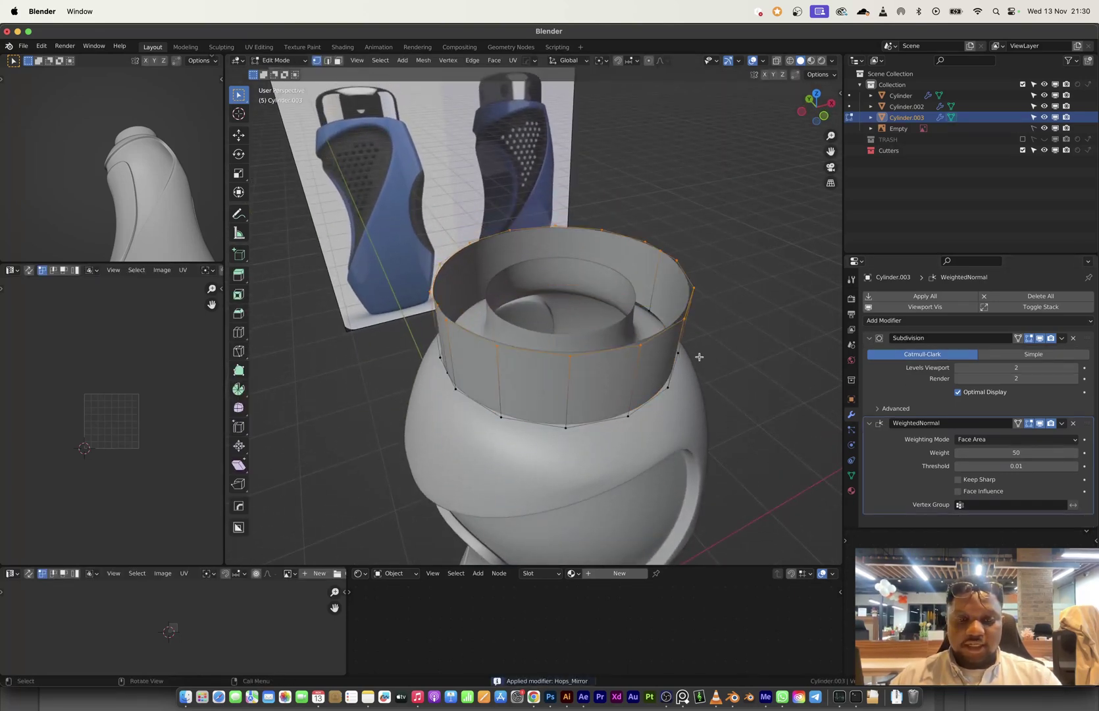
key(e)
key(s)
click(633, 329)
key(e)
key(s)
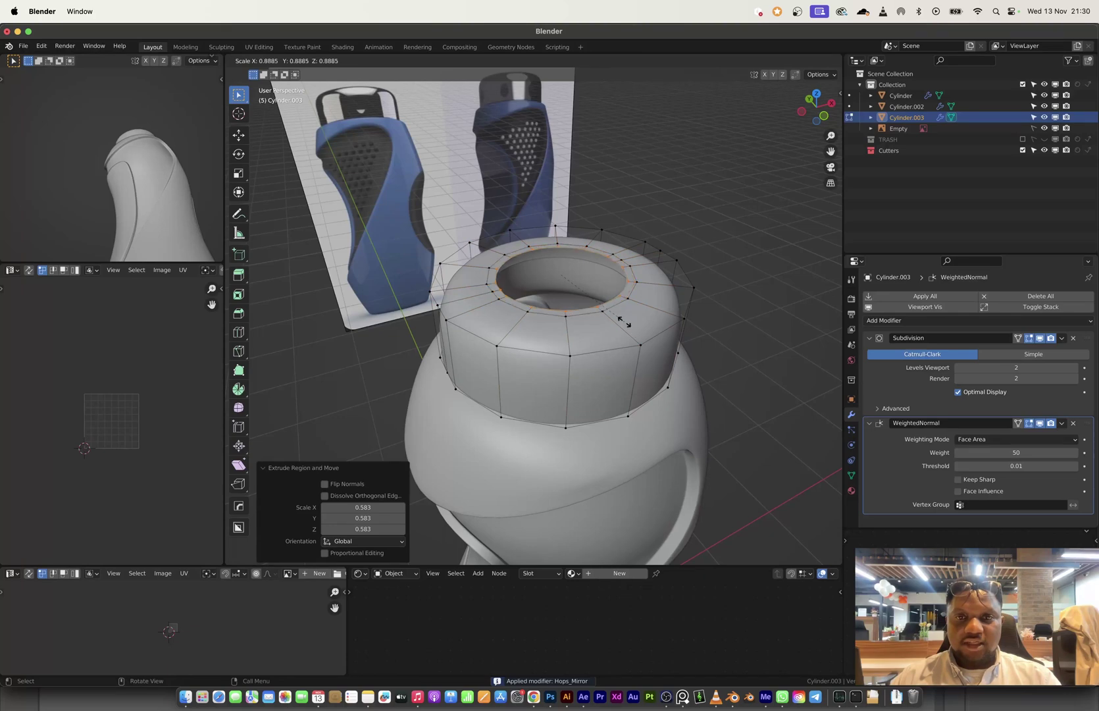
click(591, 299)
key(f)
key(Tab)
middle_drag(633, 352, 607, 289)
shift+middle_drag(607, 290, 579, 385)
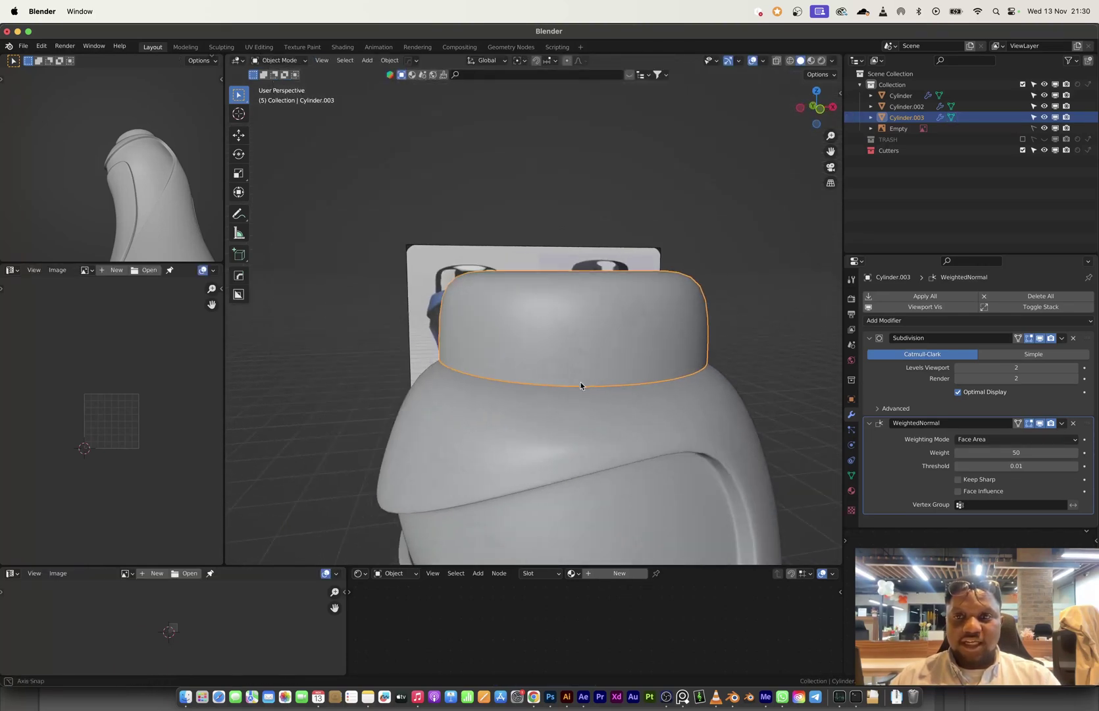
- Cut a new line of edges across the bottle body's shoulder, just below the cap, with the Knife tool
click(656, 410)
key(Tab)
middle_drag(656, 409, 619, 383)
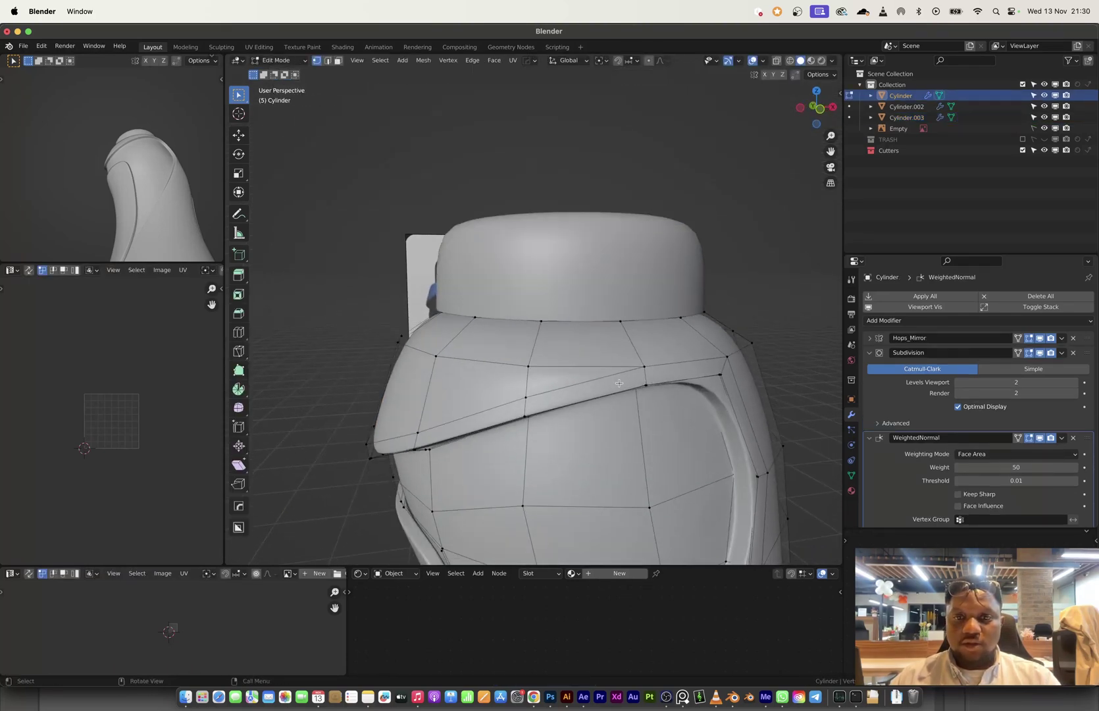
click(821, 111)
key(ctrl+r)
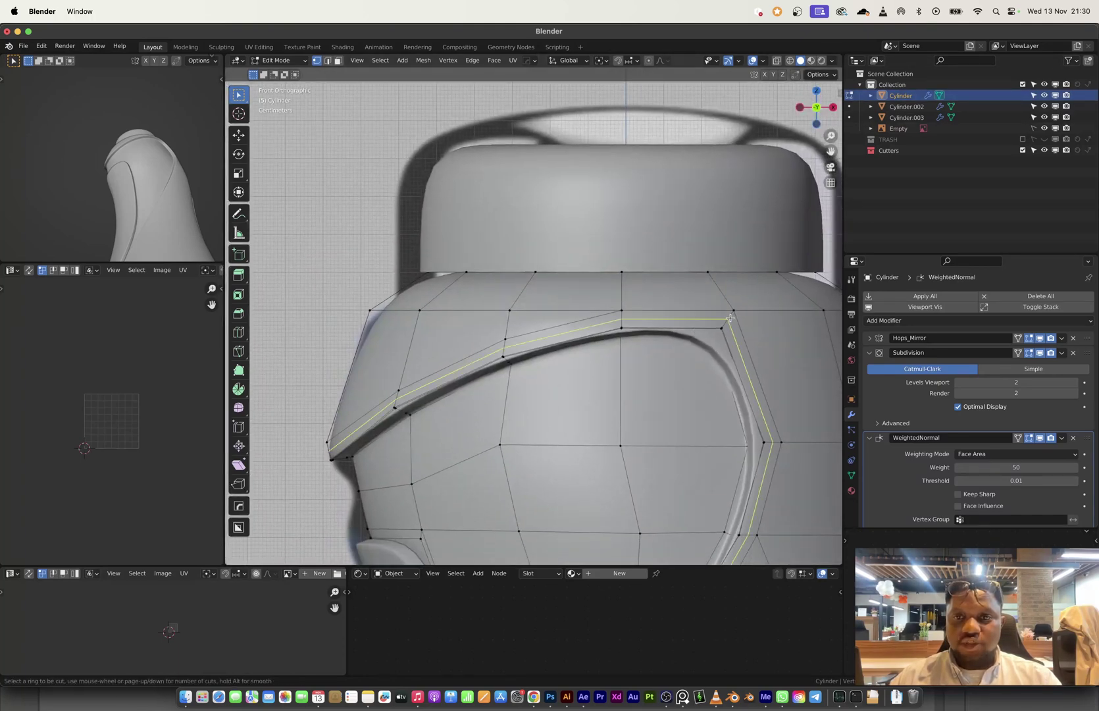
key(Escape)
key(k)
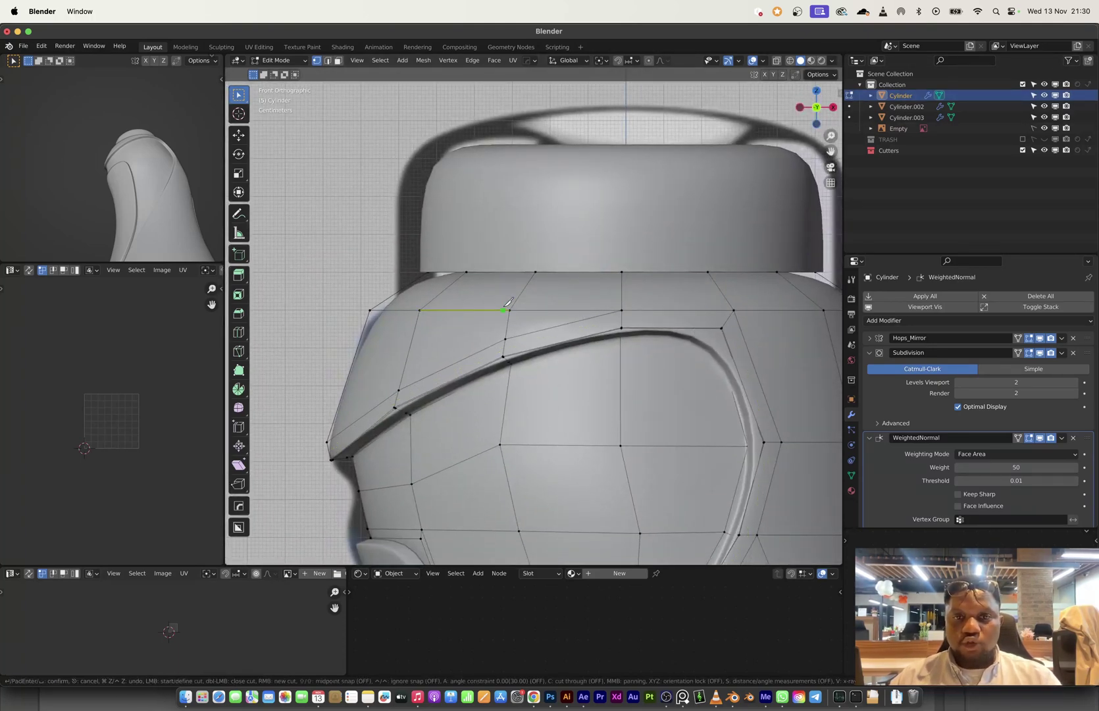
click(622, 301)
shift+middle_drag(632, 297, 505, 259)
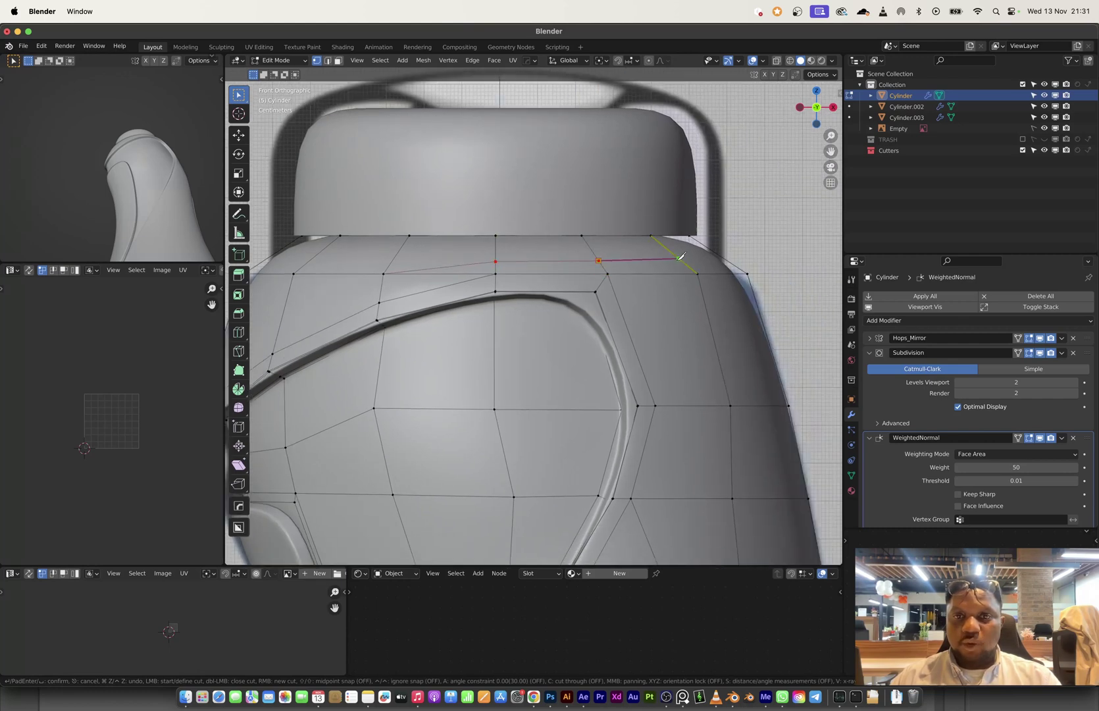
key(Return)
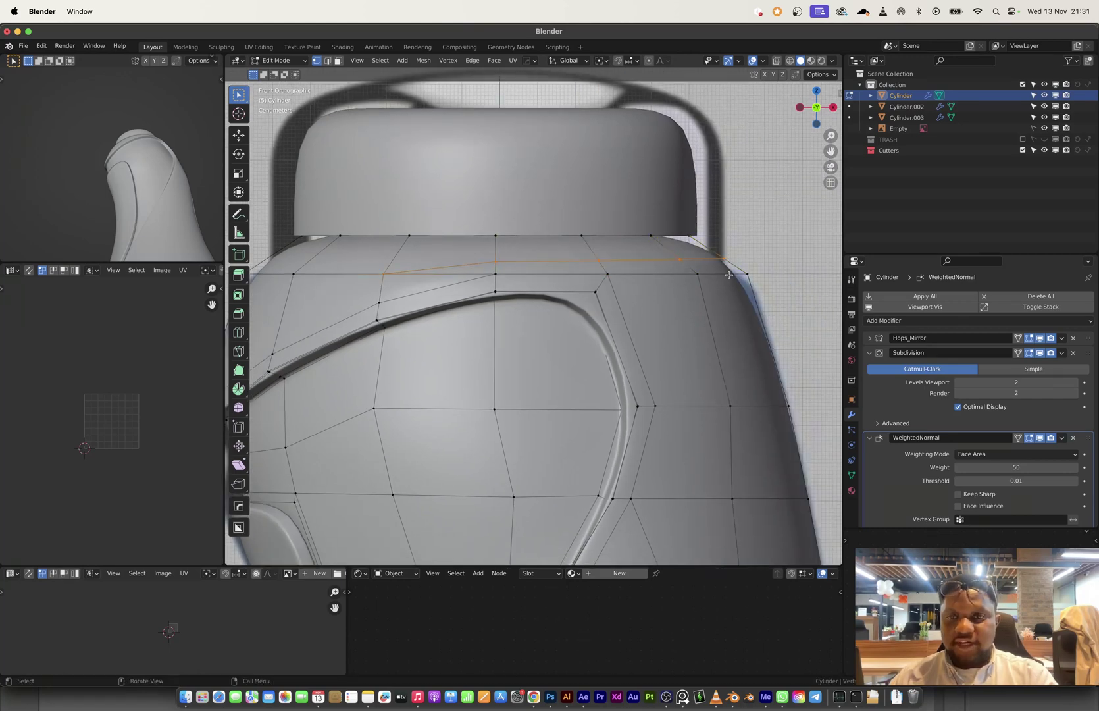
middle_drag(726, 255, 684, 297)
key(k)
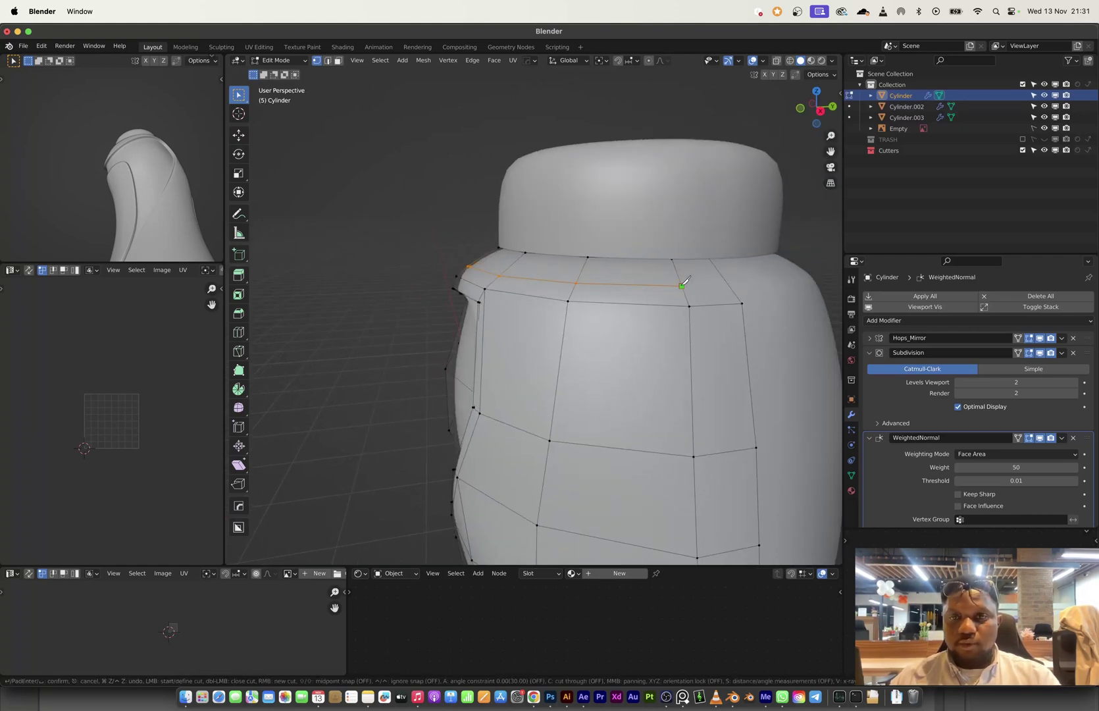
key(Escape)
- Remove the extra edge on the front of the shoulder, above the recess's upper lip
middle_drag(729, 280, 436, 266)
key(x)
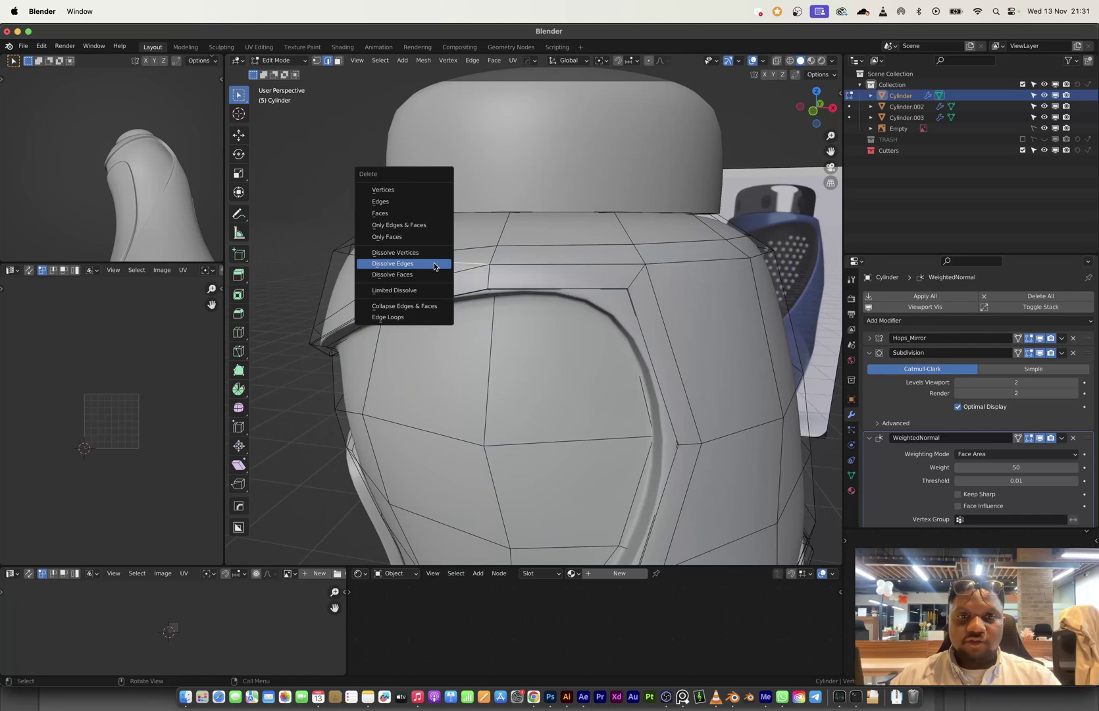
click(425, 224)
middle_drag(425, 224, 543, 288)
key(ctrl+r)
key(Escape)
key(Tab)
- Add a Solidify modifier to the cap and increase its thickness above 0.01 m
mouse_move(460, 295)
middle_down()
mouse_move(437, 285)
mouse_move(473, 291)
middle_up()
click(522, 196)
middle_drag(522, 195, 580, 257)
click(883, 337)
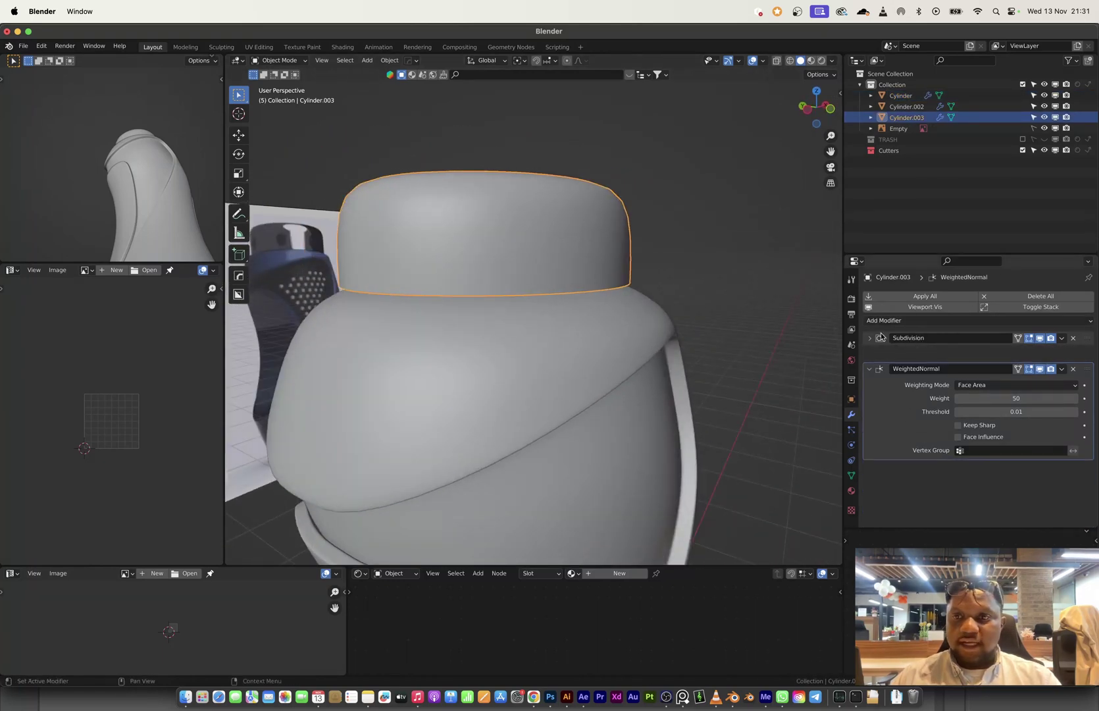
click(895, 321)
click(872, 503)
scroll(509, 284, up, 4)
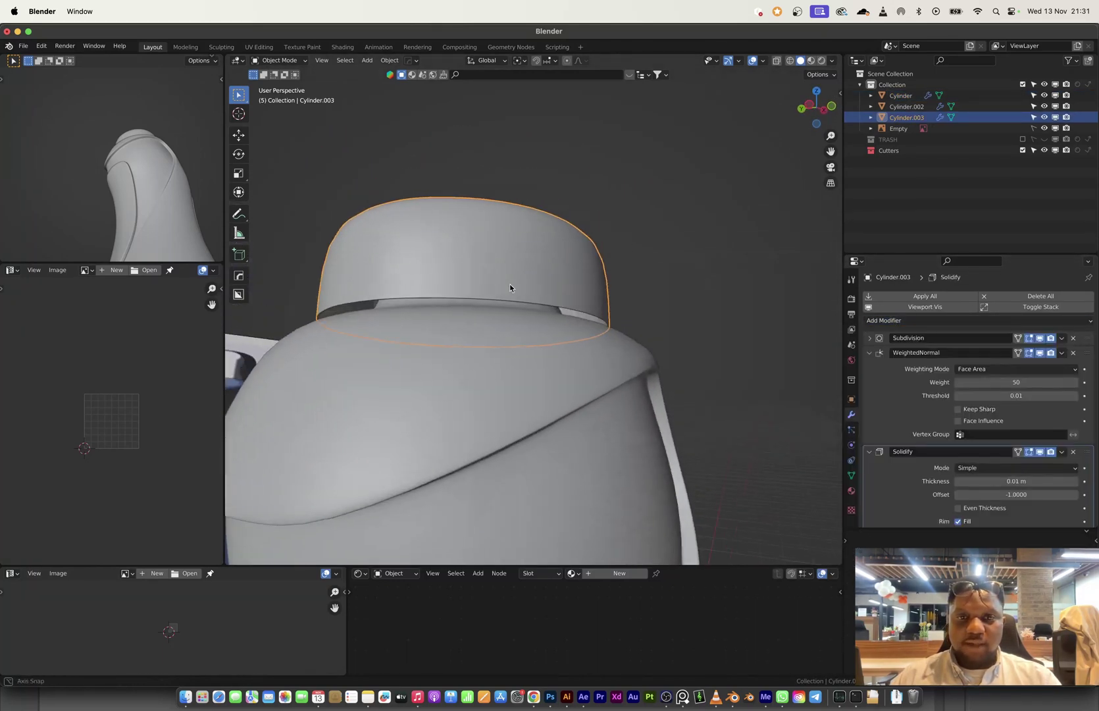
mouse_move(499, 285)
middle_down()
mouse_move(500, 247)
mouse_move(513, 284)
middle_up()
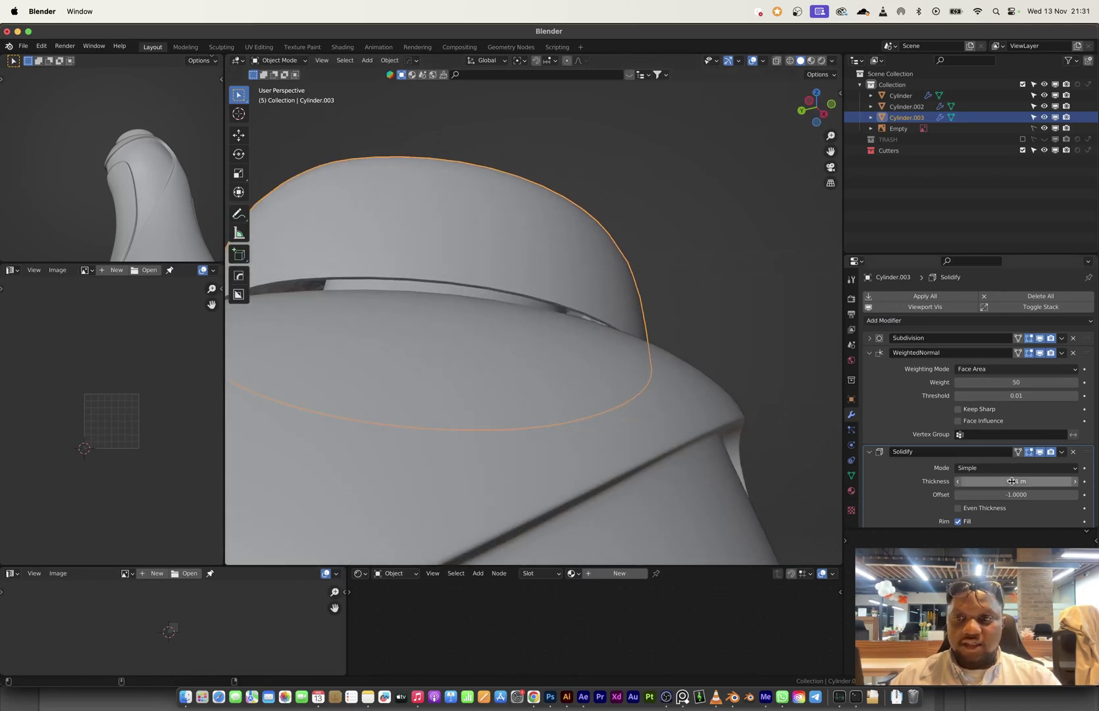
drag(1011, 482, 1028, 482)
scroll(575, 347, down, 1)
middle_drag(576, 348, 487, 314)
scroll(590, 388, down, 6)
- Give the bottle body a new material with its base color sampled from the reference's blue bottle, shown in material preview
click(563, 330)
scroll(611, 315, down, 3)
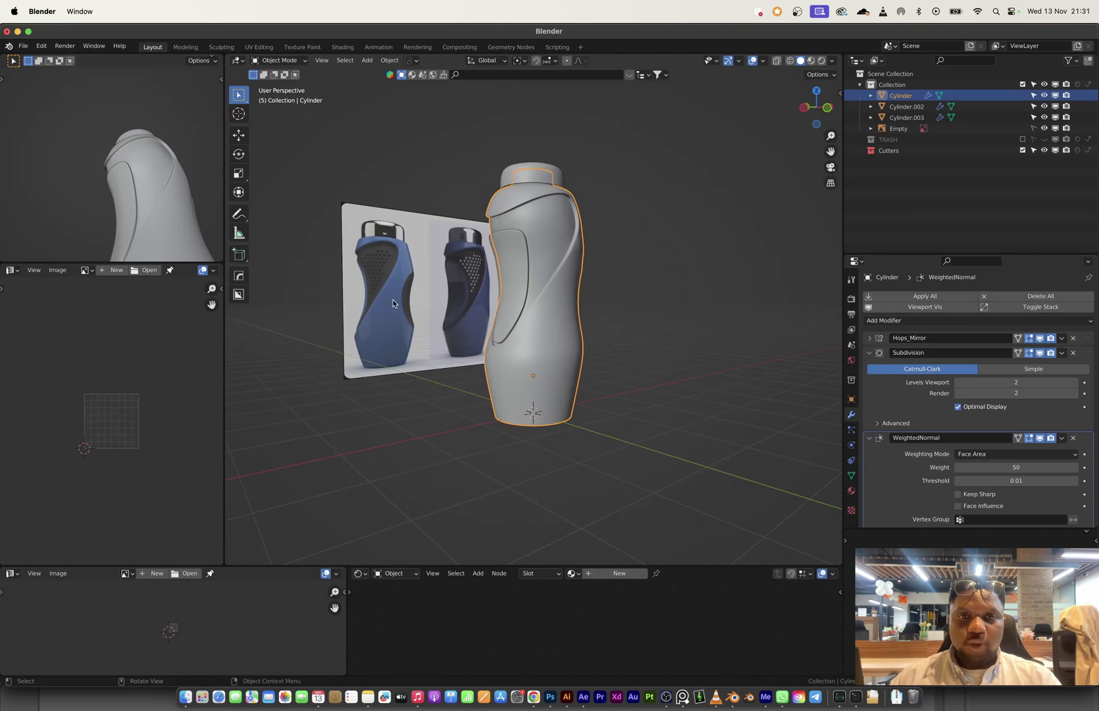
click(622, 573)
click(665, 602)
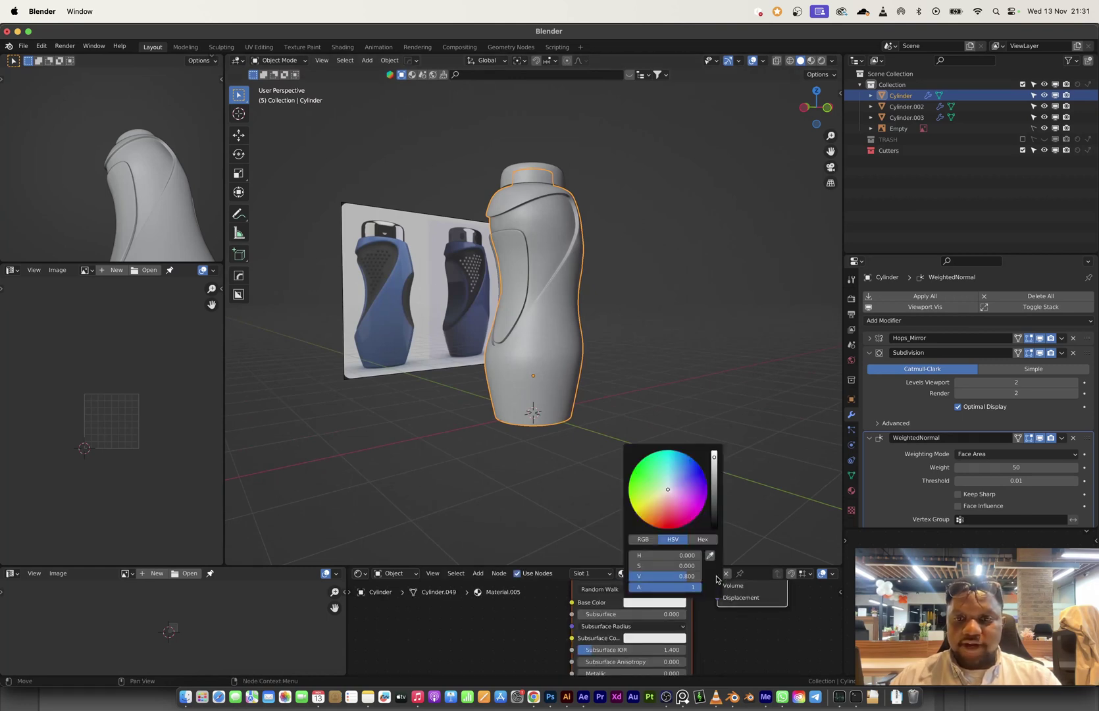
click(711, 557)
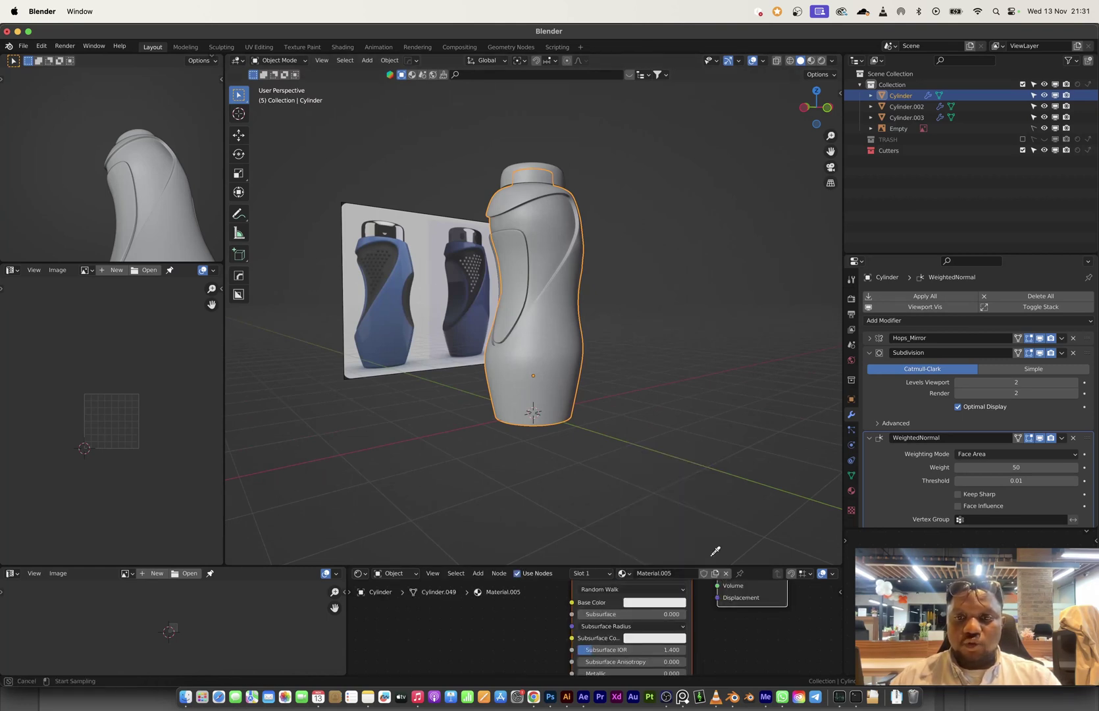
click(389, 307)
key(z)
click(546, 388)
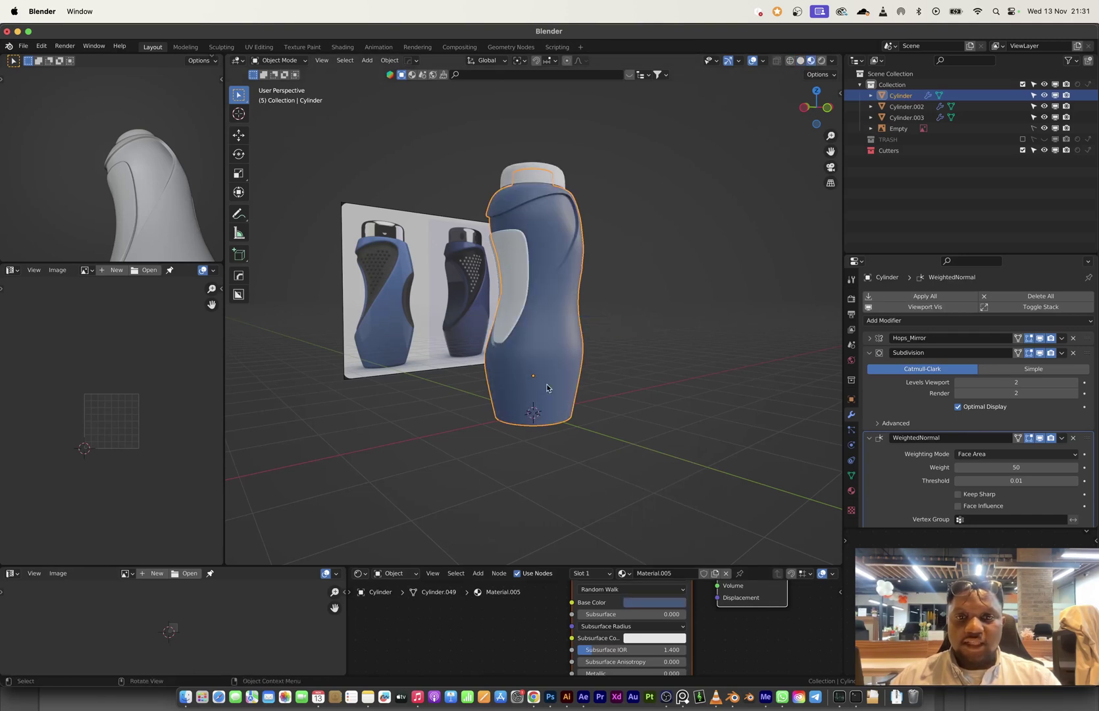
middle_drag(409, 333, 519, 296)
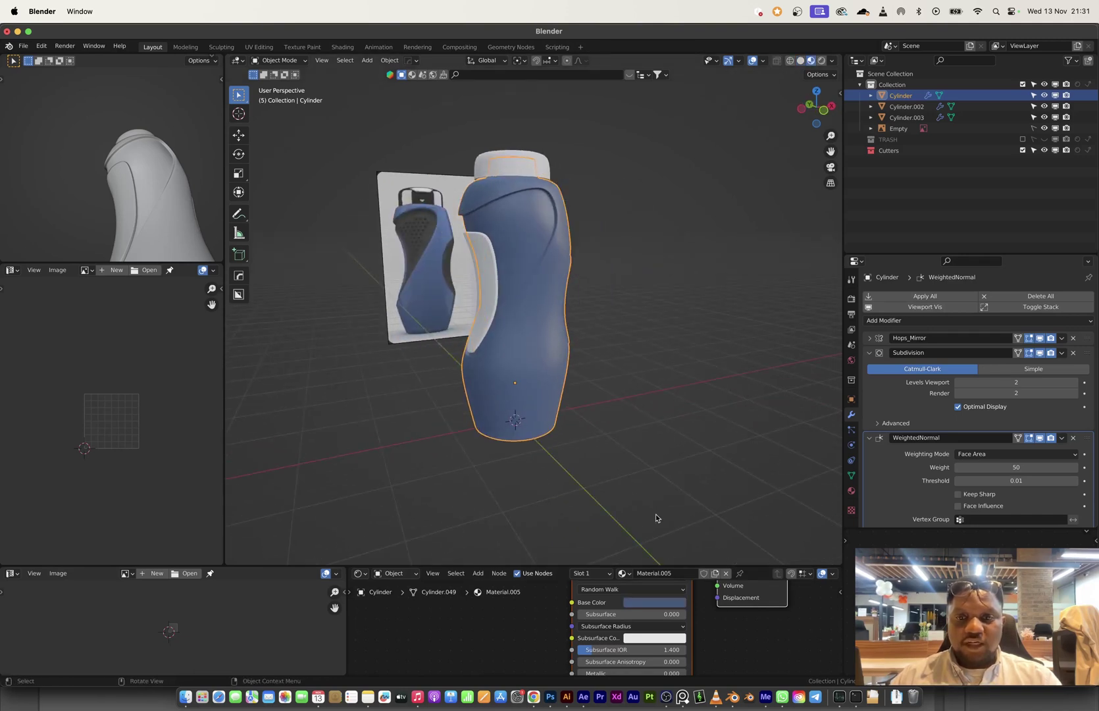
- Set the blue body material's roughness to 0.154 and its specular to 0.622
scroll(645, 613, down, 1)
drag(618, 565, 621, 477)
scroll(630, 581, up, 1)
middle_drag(618, 579, 619, 536)
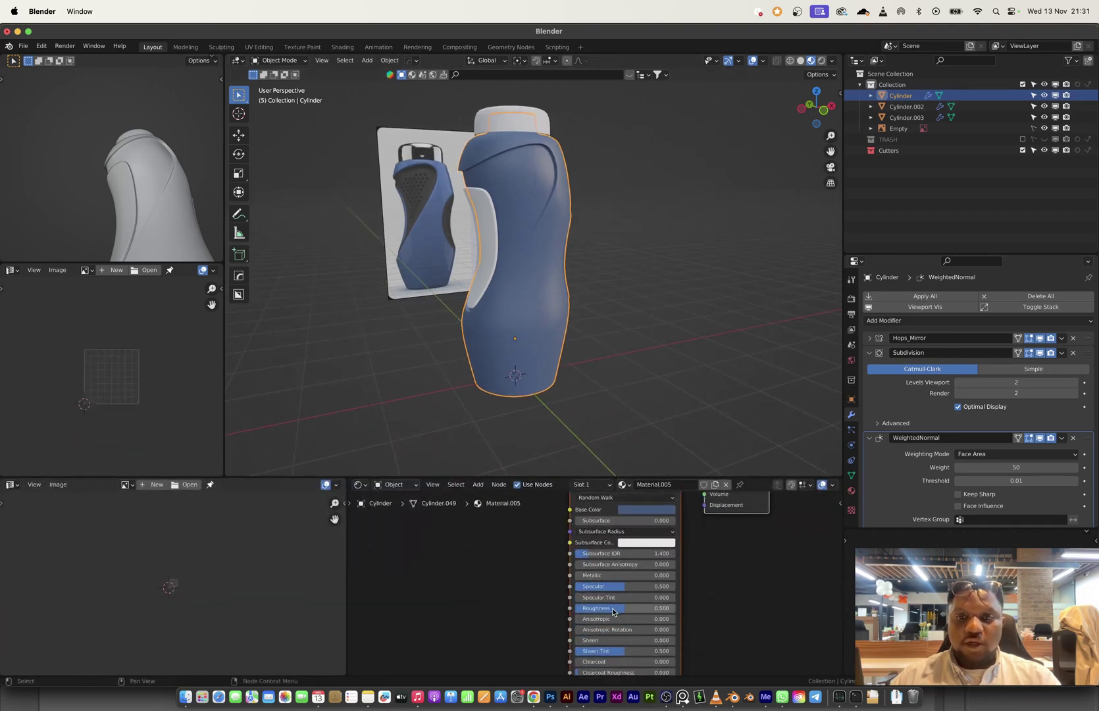
drag(615, 609, 586, 609)
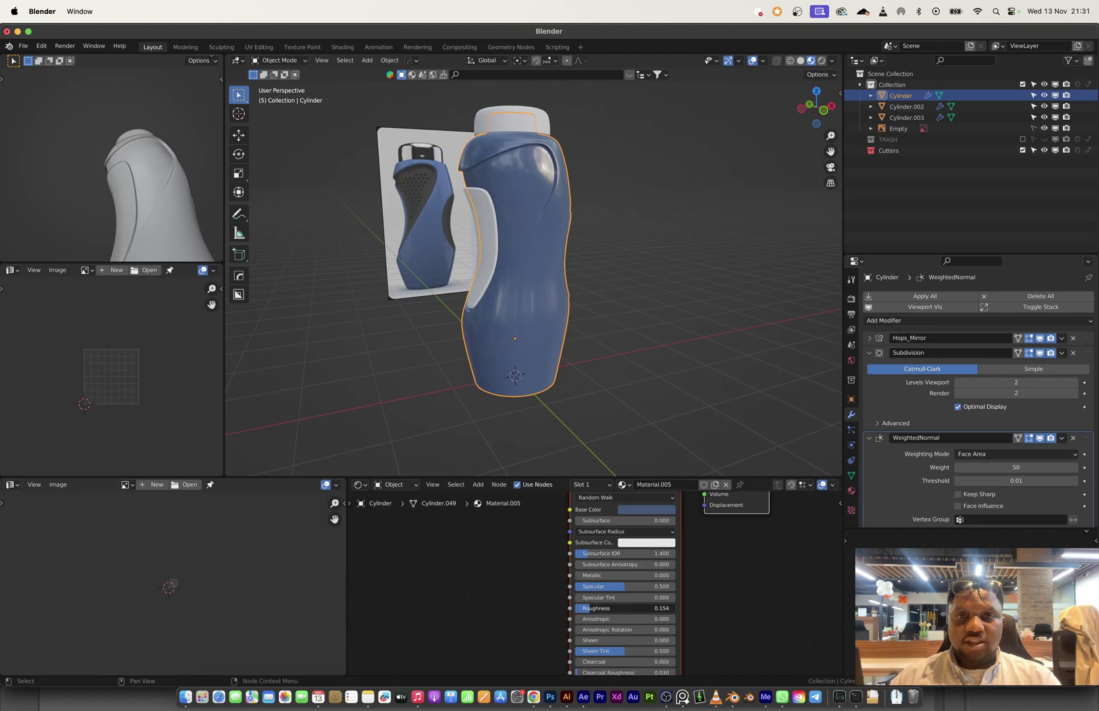
drag(608, 590, 607, 590)
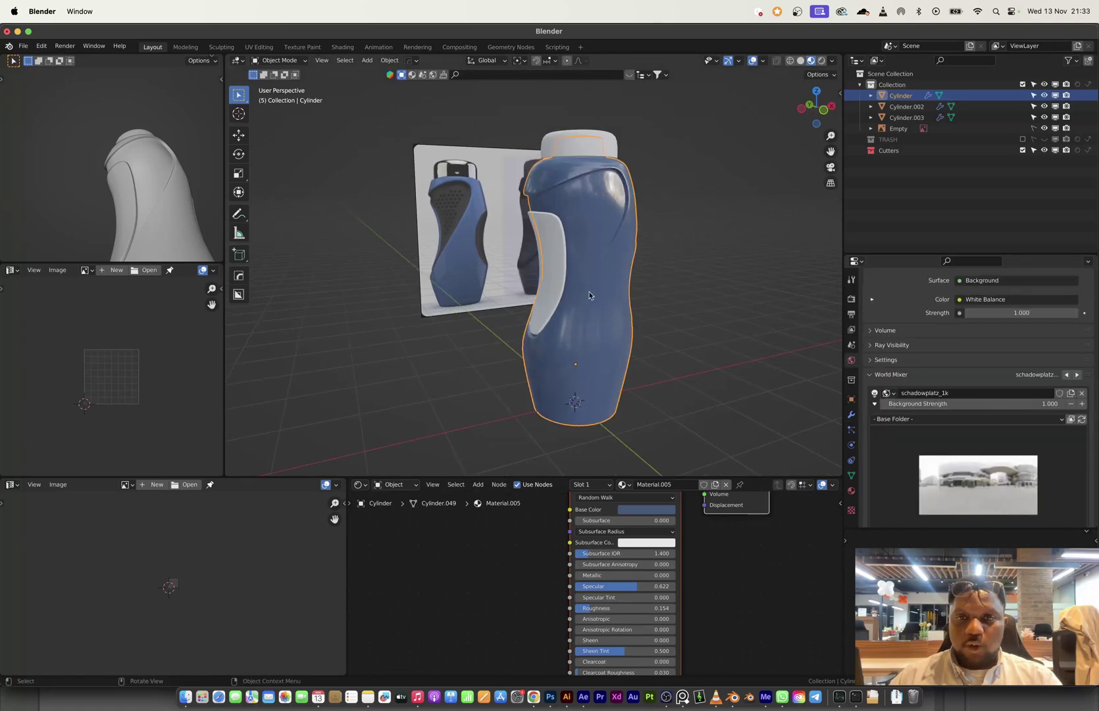
- Select the faces of the large recessed area on the bottle body in face mode, using filled shortest-path regions
key(Tab)
key(3)
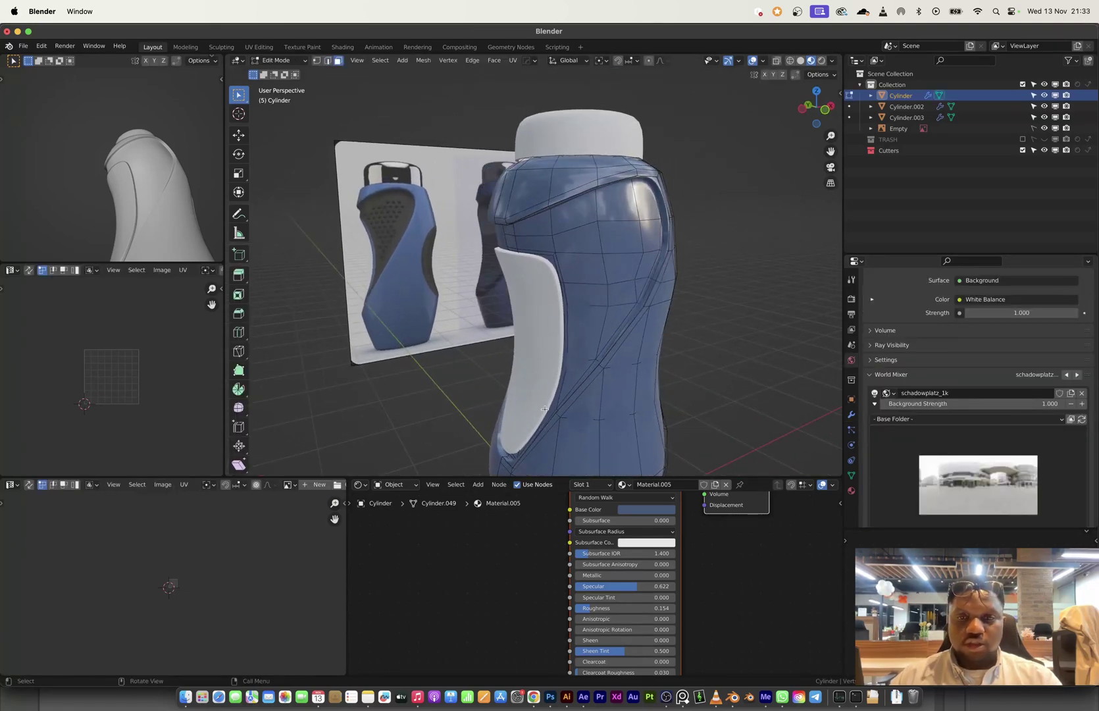
ctrl+shift+click(643, 196)
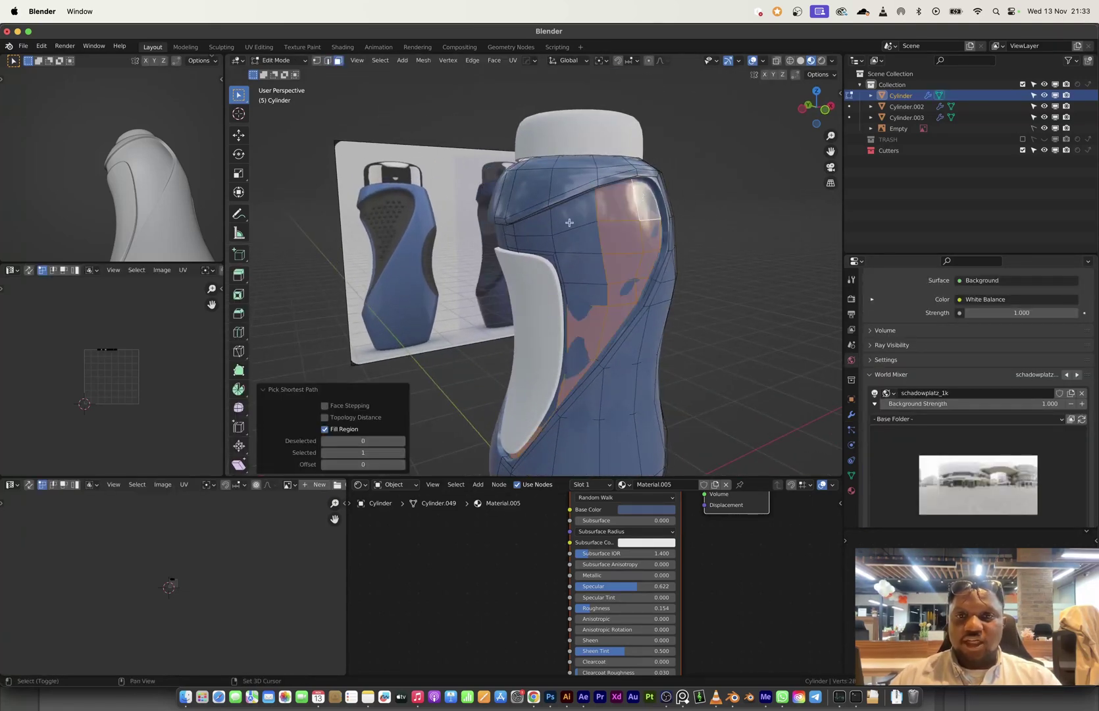
ctrl+shift+click(507, 235)
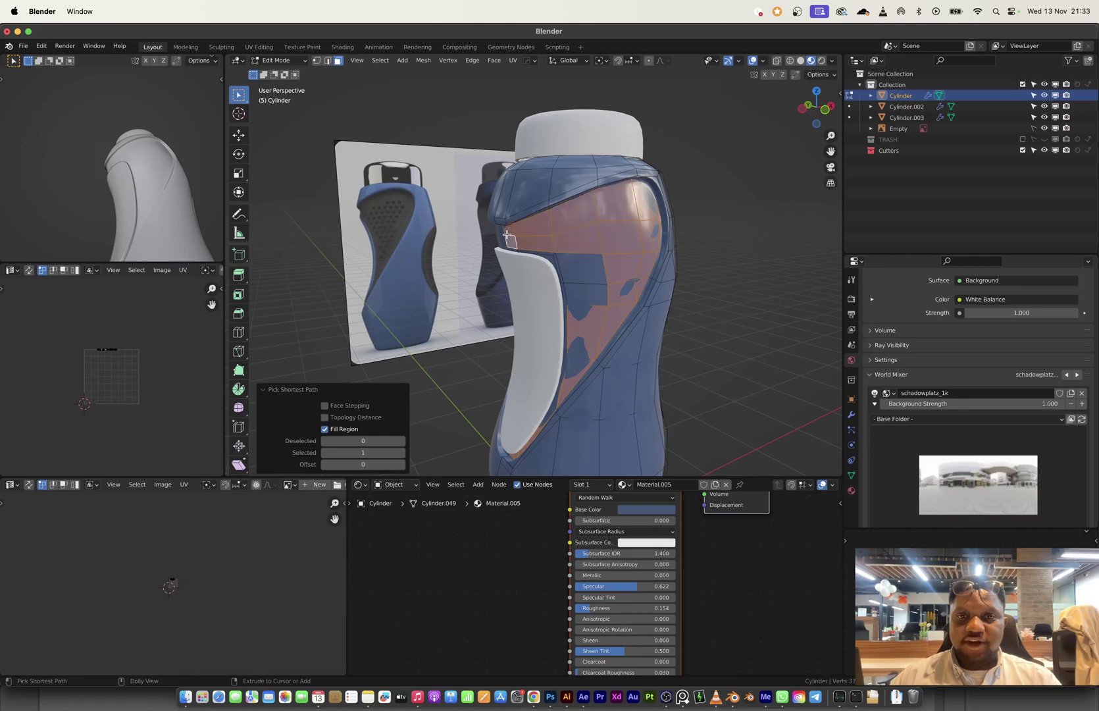
ctrl+shift+click(577, 270)
ctrl+shift+click(545, 268)
ctrl+shift+click(579, 292)
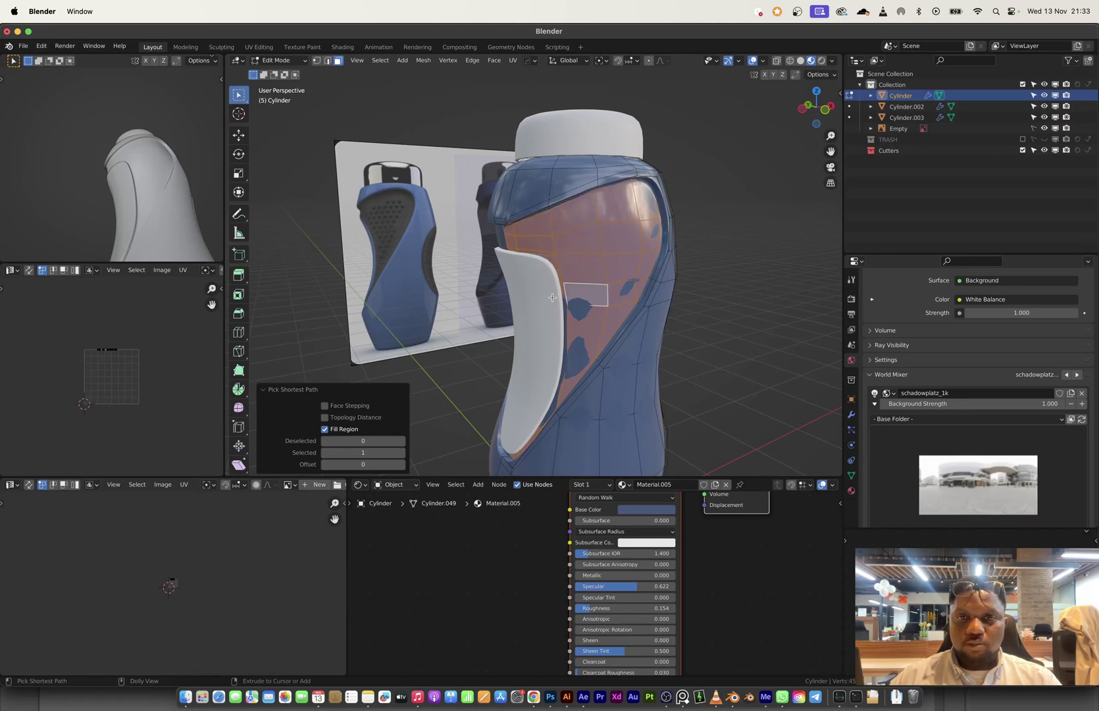
ctrl+shift+click(553, 298)
ctrl+shift+click(552, 305)
ctrl+click(563, 287)
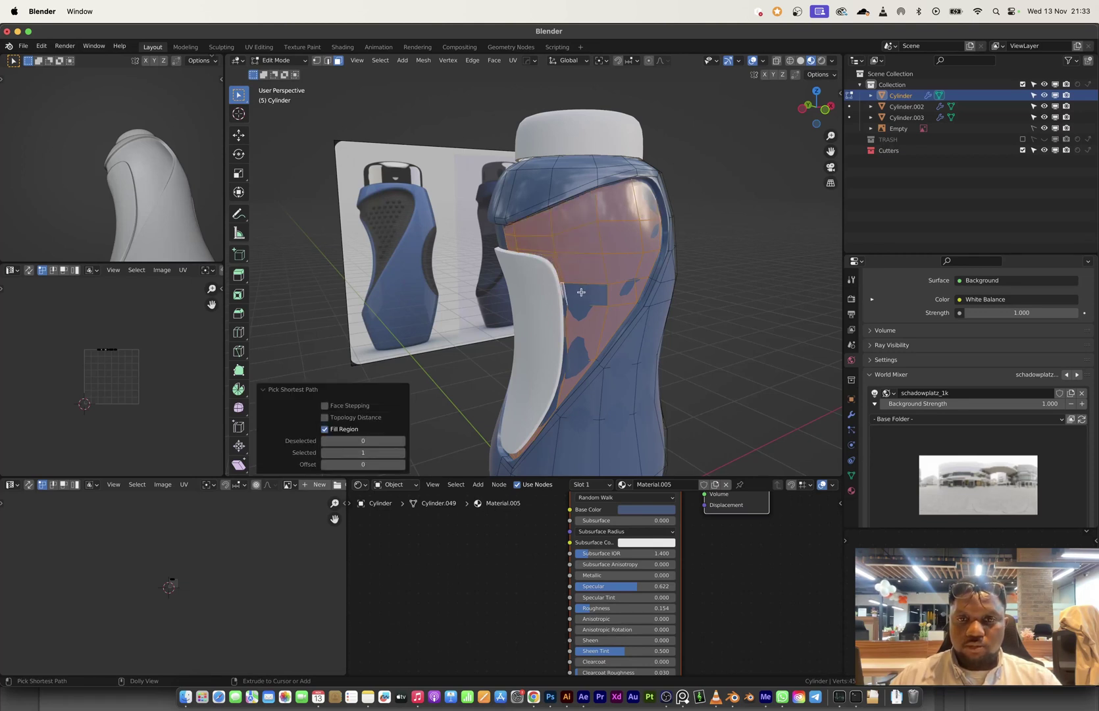
- Isolate the body in local view and add the missed column of faces along the mirror line to the recess selection
key(slash)
middle_drag(581, 292, 550, 236)
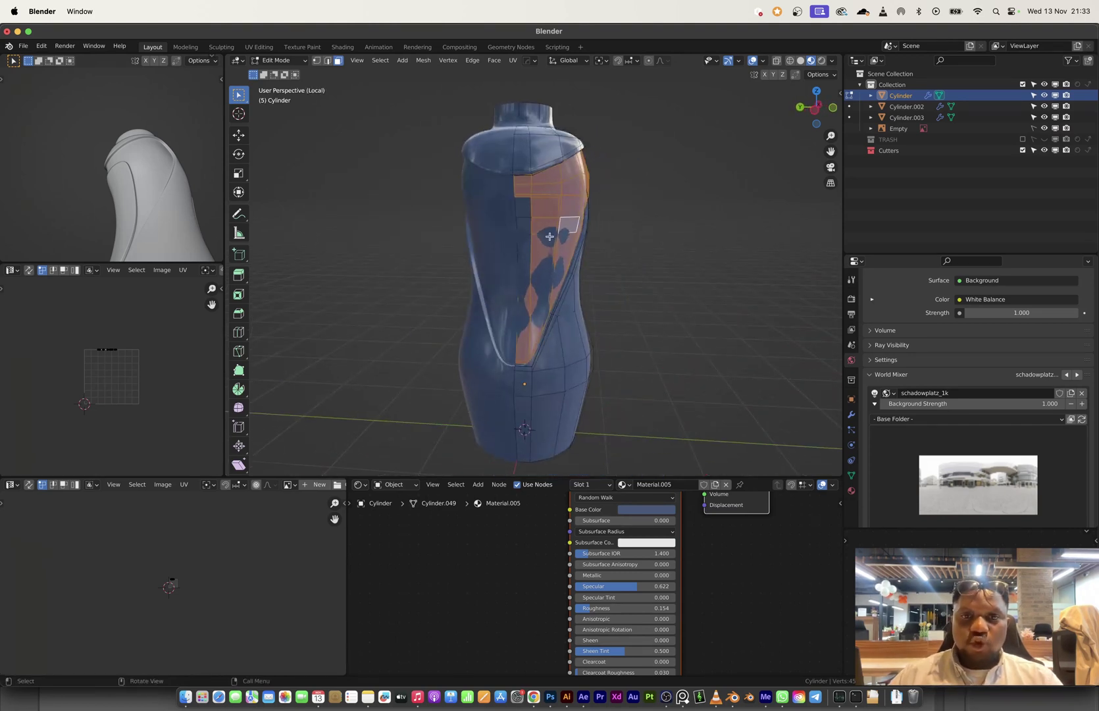
ctrl+click(524, 210)
ctrl+shift+click(523, 303)
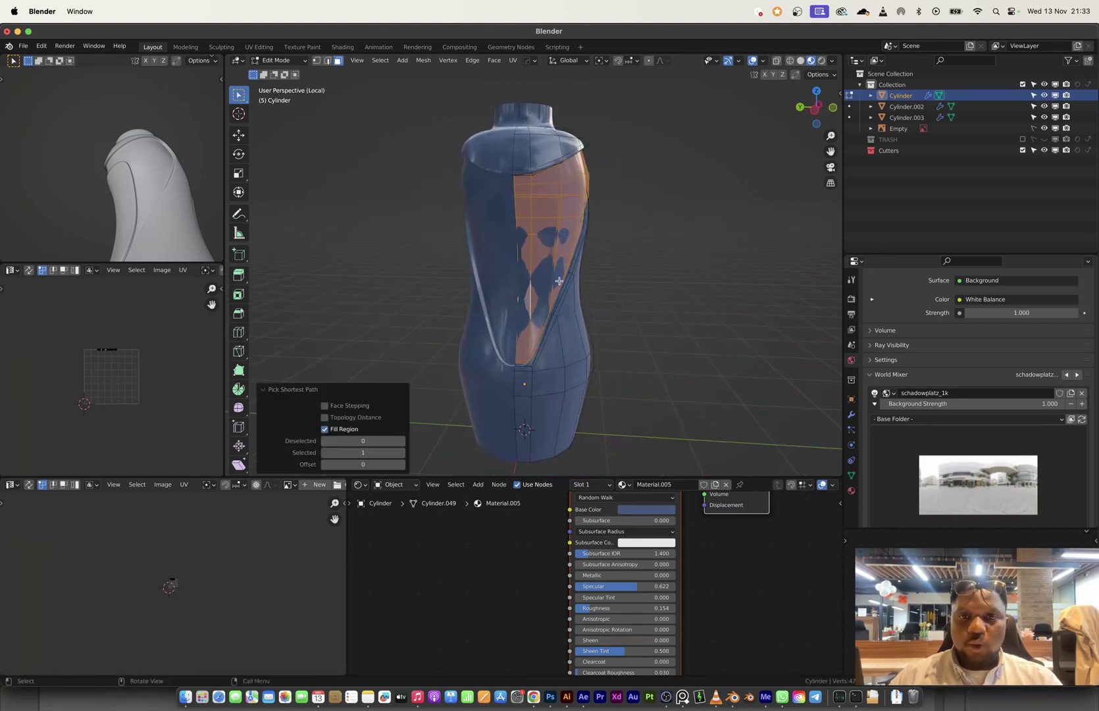
middle_drag(523, 302, 477, 355)
- Add a second material slot with a new material to the body and set its base color to black
click(852, 490)
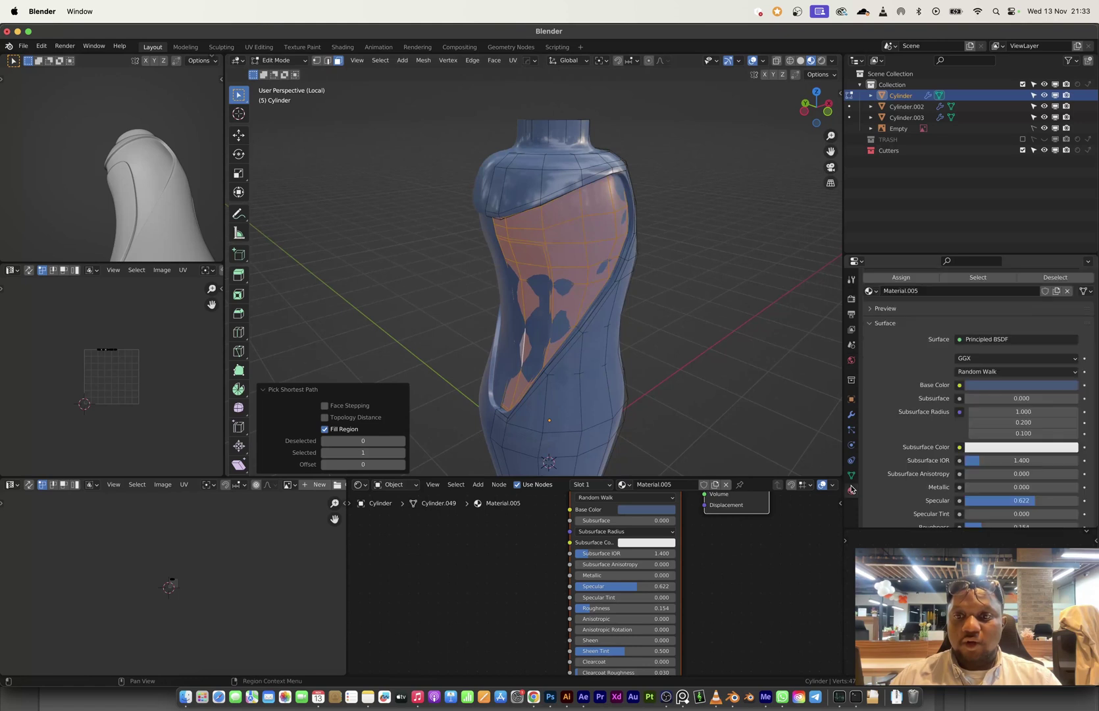
scroll(940, 323, up, 3)
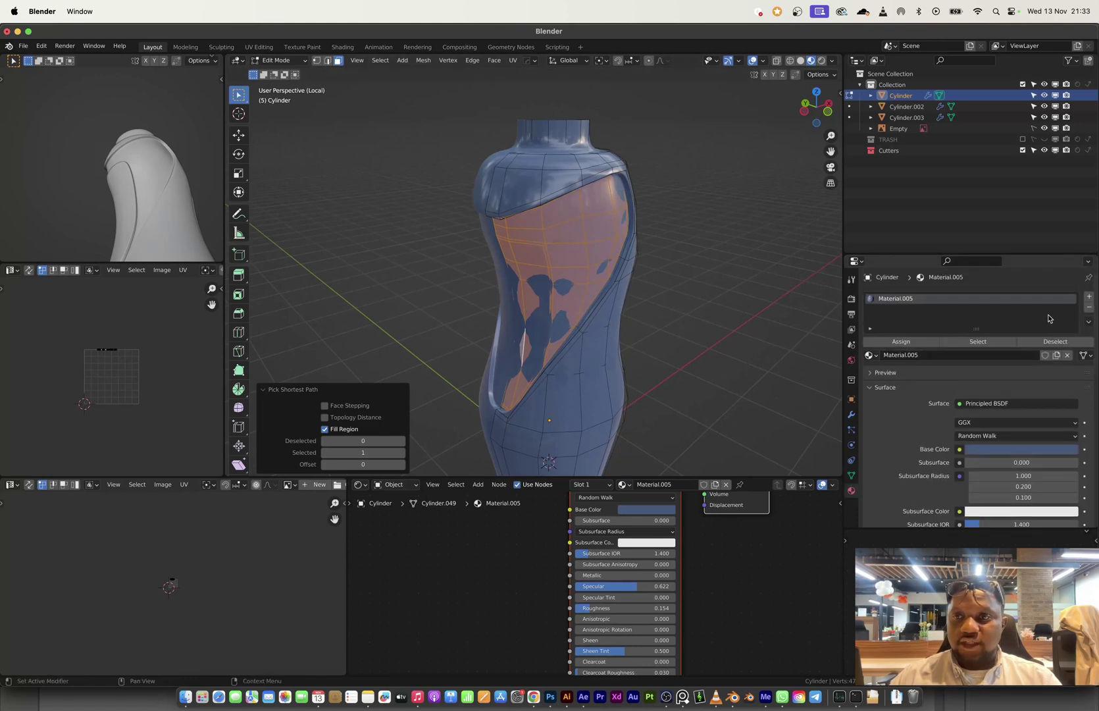
click(1090, 297)
click(889, 373)
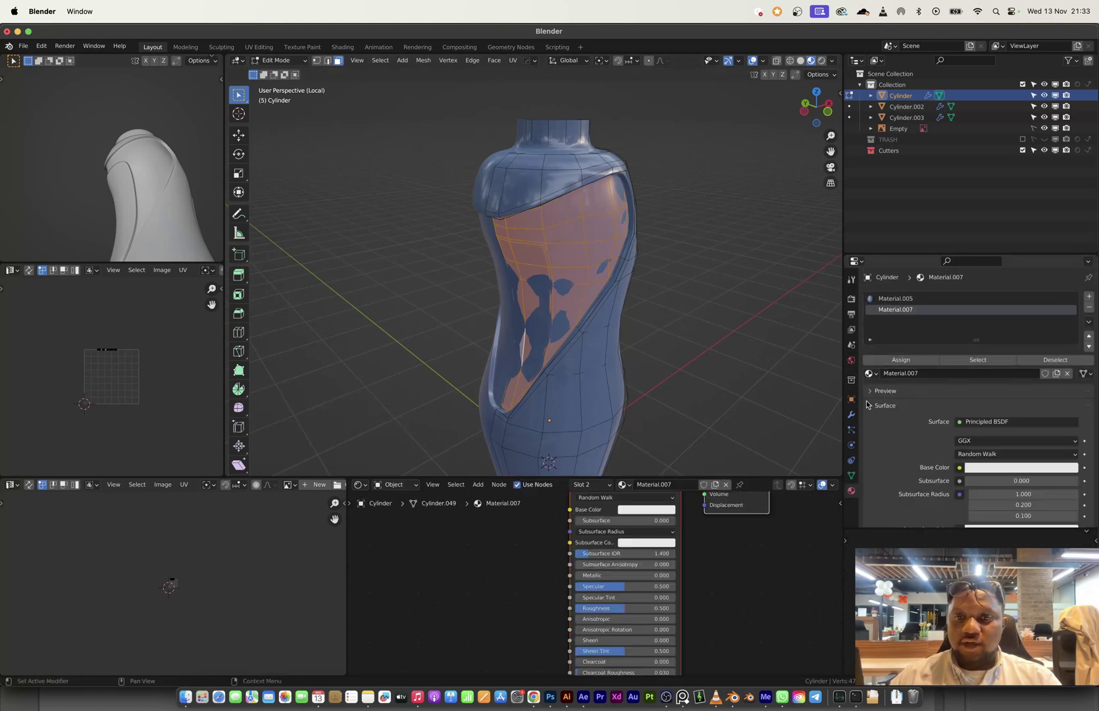
scroll(616, 566, up, 2)
click(644, 530)
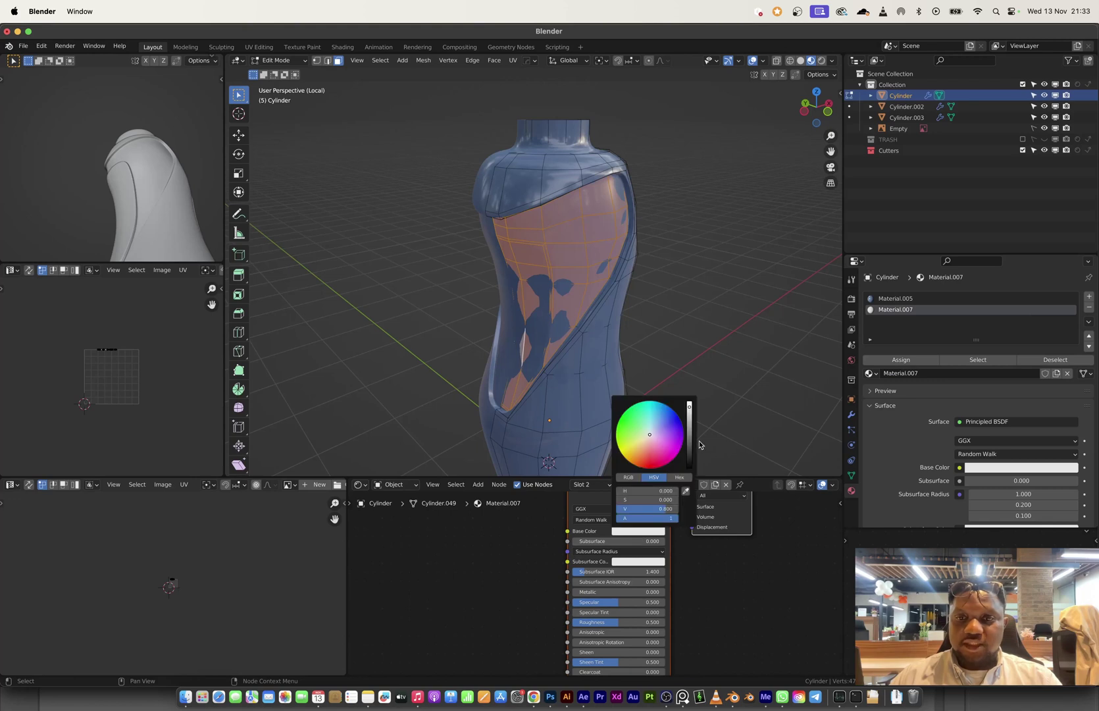
drag(689, 445, 689, 466)
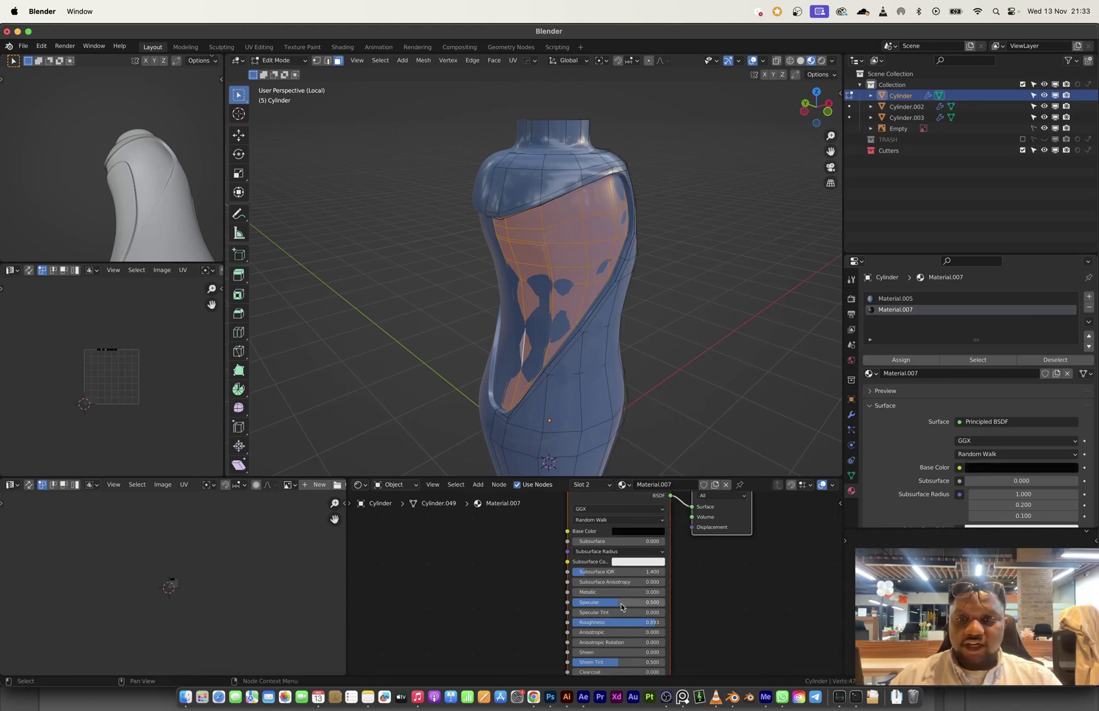
- Set the black material's specular to 0.415 and lighten its base color slightly to a near-black
drag(636, 601, 627, 602)
click(638, 531)
mouse_move(690, 464)
mouse_down()
mouse_move(689, 434)
mouse_move(689, 457)
mouse_up()
- Assign the black material to the selected faces of the large recess and leave edit mode
click(885, 360)
middle_drag(603, 299, 528, 256)
key(Tab)
scroll(630, 215, up, 2)
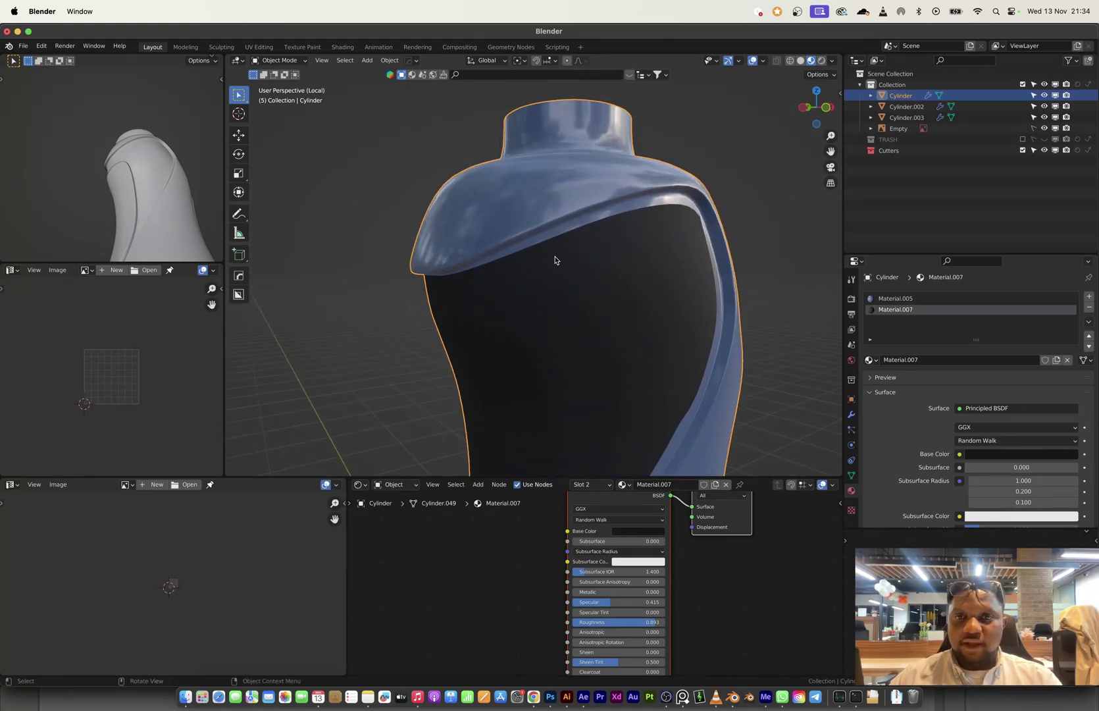
- Grow the recess face selection by one ring with Select More and assign the black material to it
key(Tab)
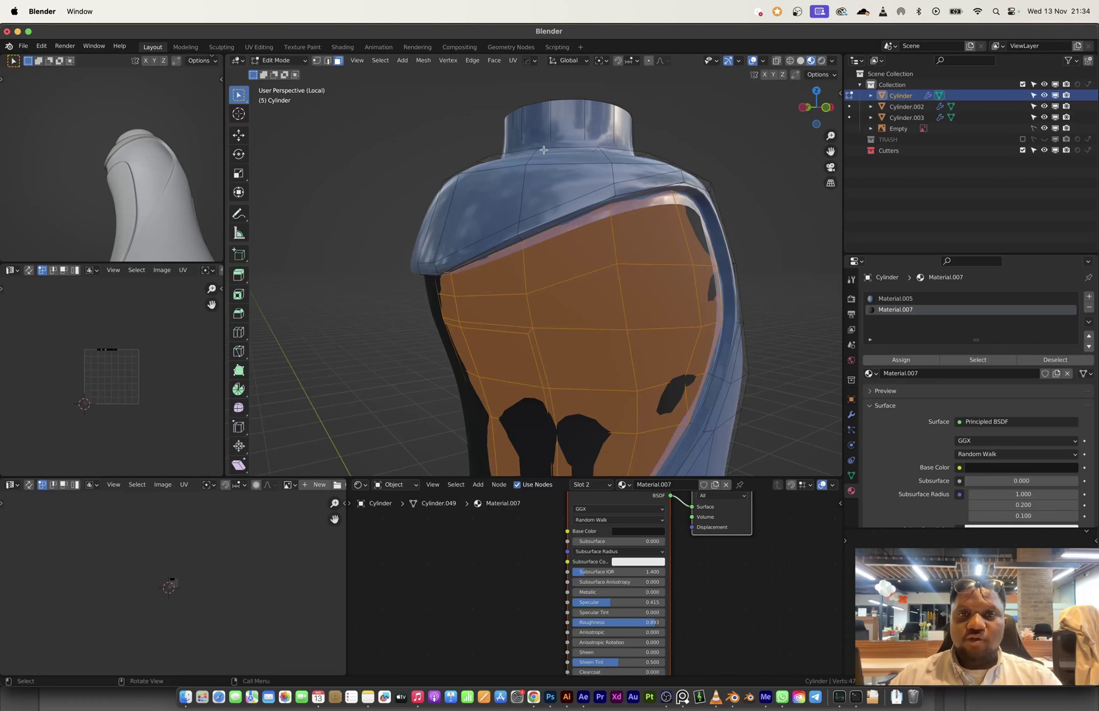
click(380, 60)
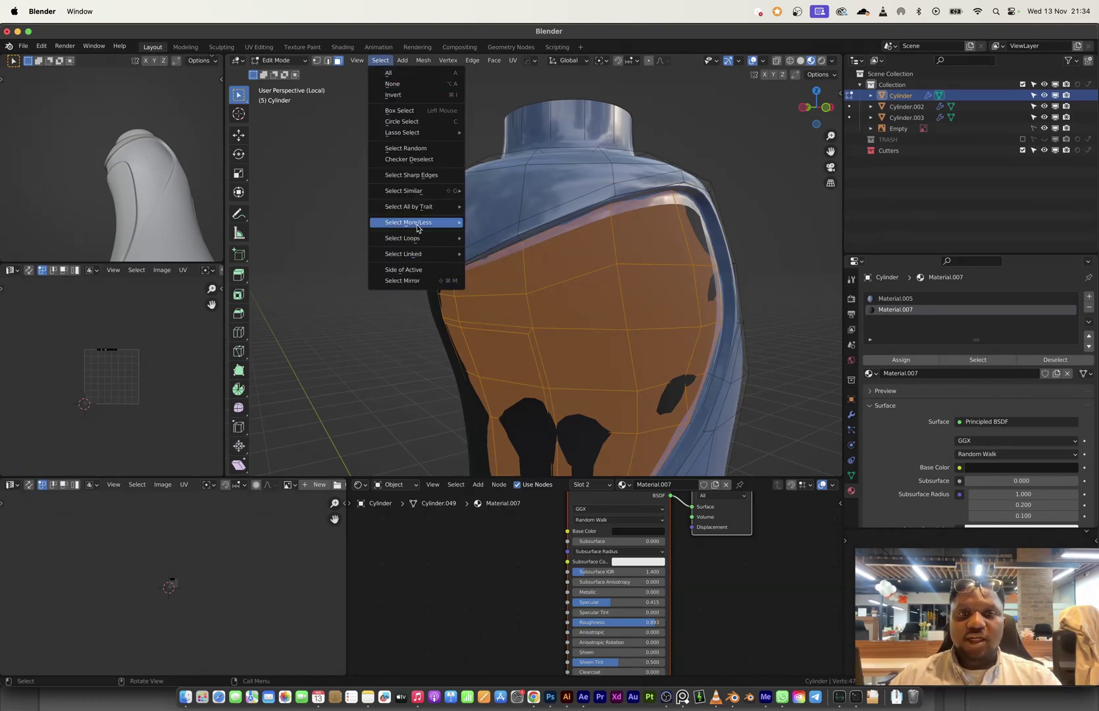
mouse_move(428, 222)
click(494, 227)
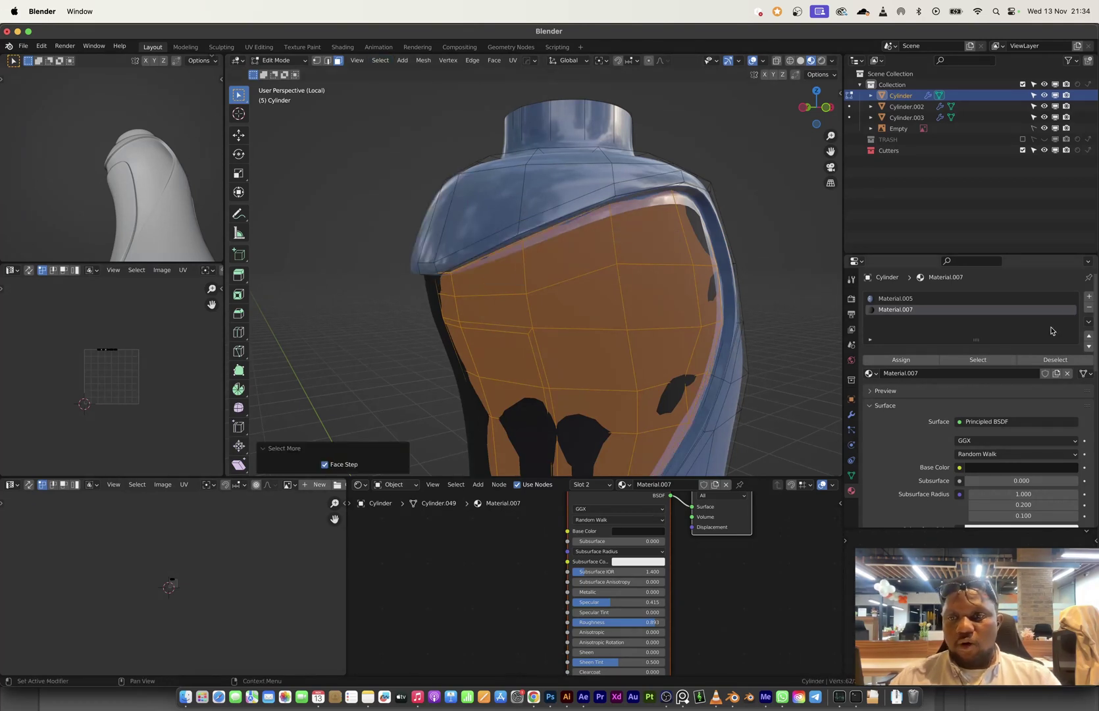
click(901, 360)
key(Tab)
- Select the faces inside the side recess of the body in edit mode, using a filled shortest-path region
middle_drag(650, 238, 542, 267)
key(Tab)
scroll(600, 249, up, 3)
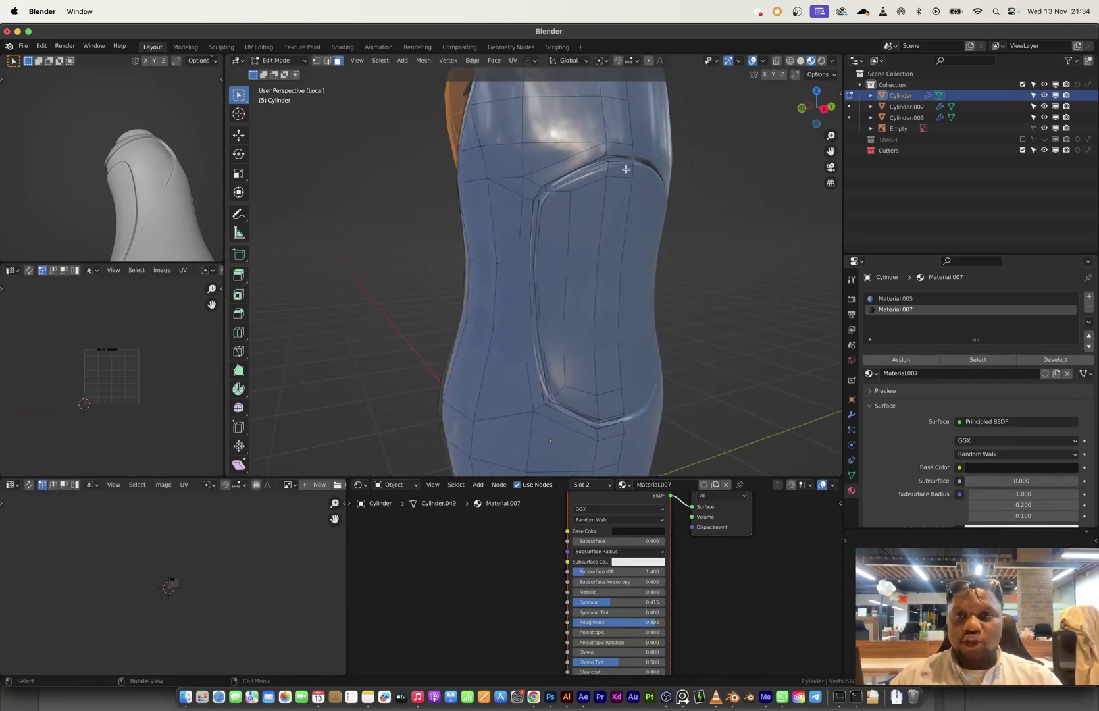
click(625, 170)
ctrl+shift+click(579, 404)
middle_drag(579, 404, 727, 200)
- Grow the side recess selection with repeated Select More and assign the black Material.007 to it
click(380, 60)
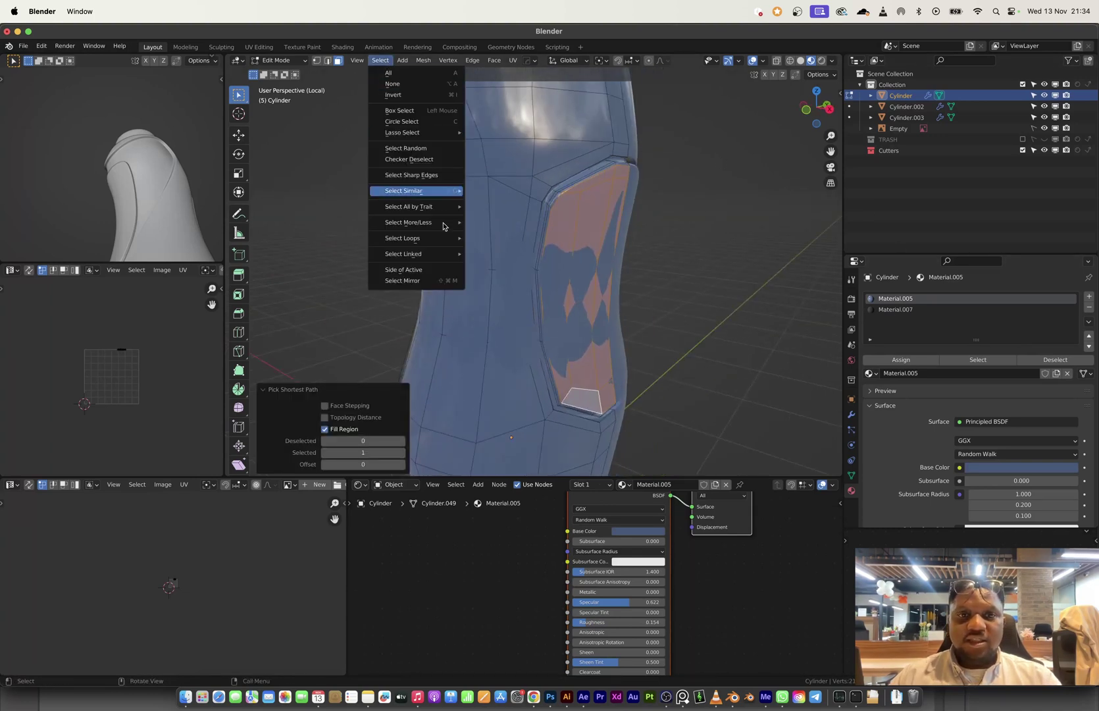
mouse_move(435, 229)
click(490, 229)
key(shift+r)
key(shift+r)
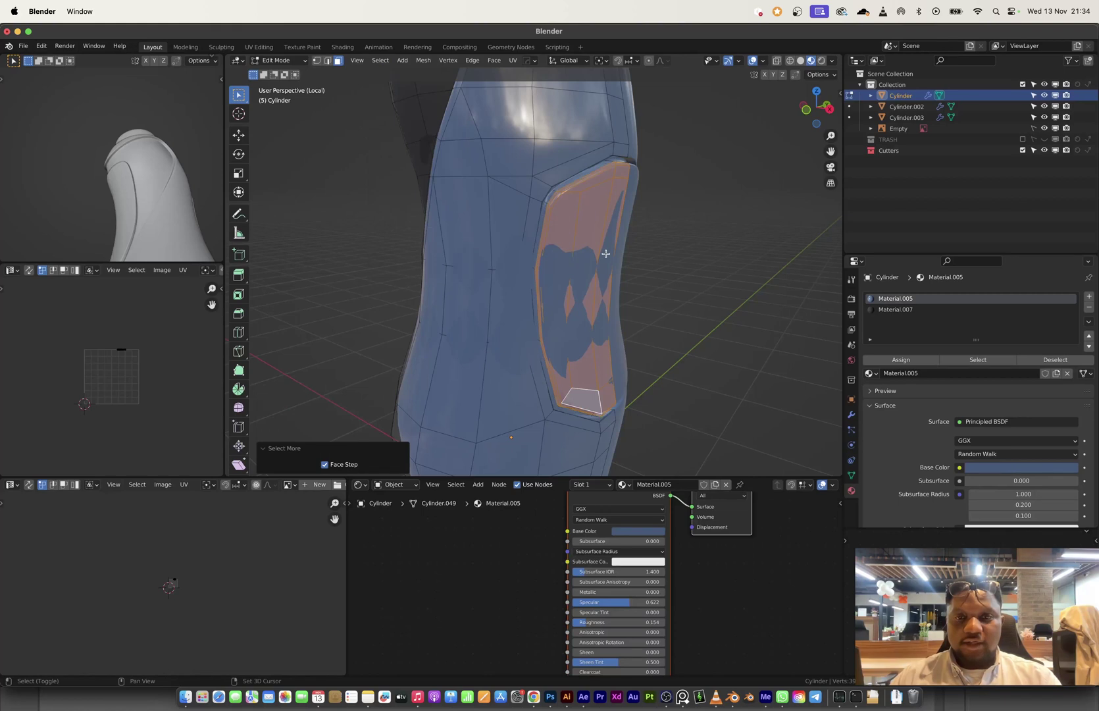
click(903, 309)
click(907, 360)
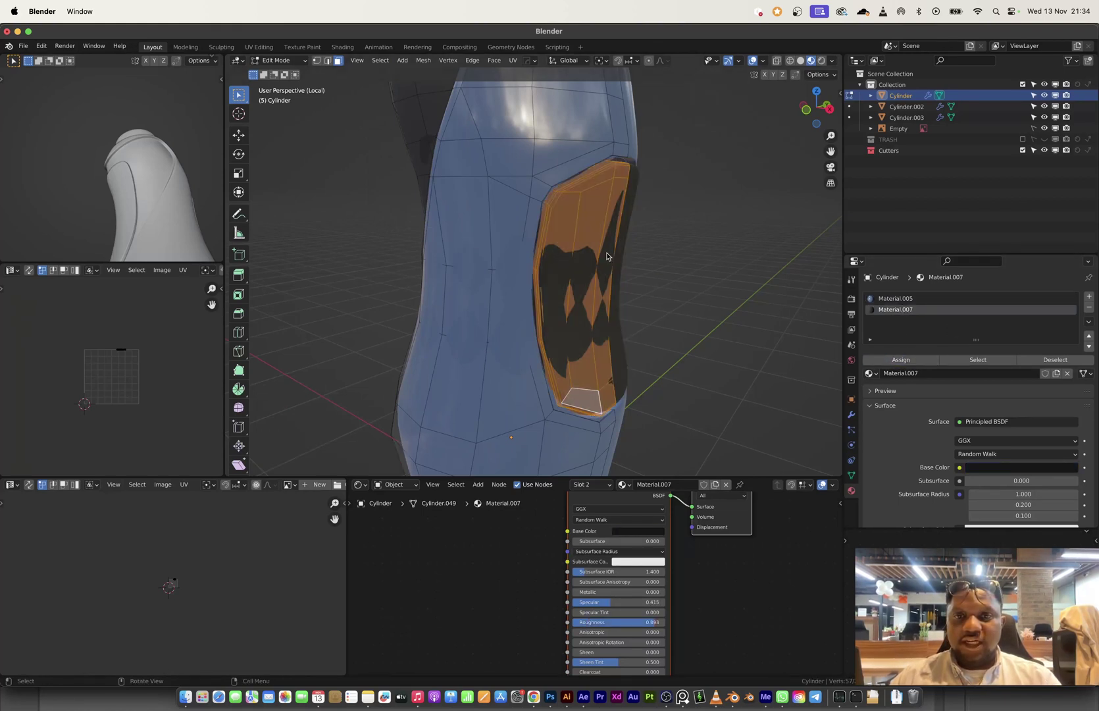
- Leave edit mode and local view, and link the body's materials to the white curved panel over the recess
key(Tab)
scroll(602, 256, down, 3)
shift+middle_drag(574, 212, 582, 238)
key(slash)
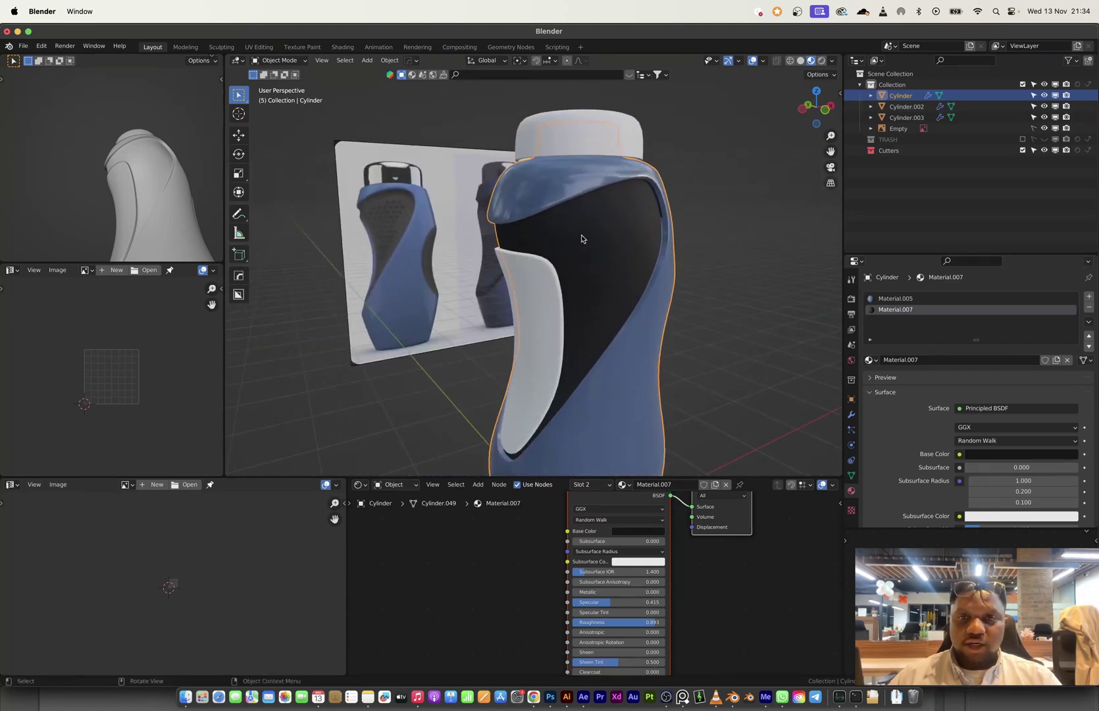
click(548, 290)
shift+click(626, 355)
key(ctrl+l)
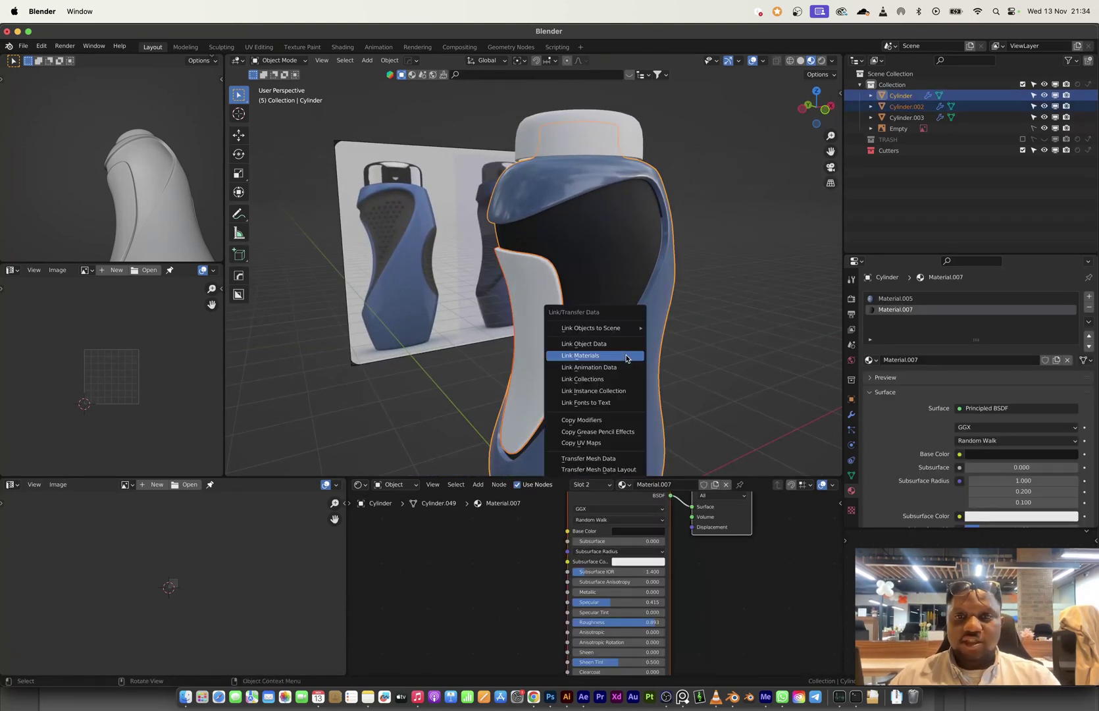
click(626, 358)
- Give the cap a new material and adjust its metallic and roughness for a shiny chrome finish
click(608, 283)
click(619, 486)
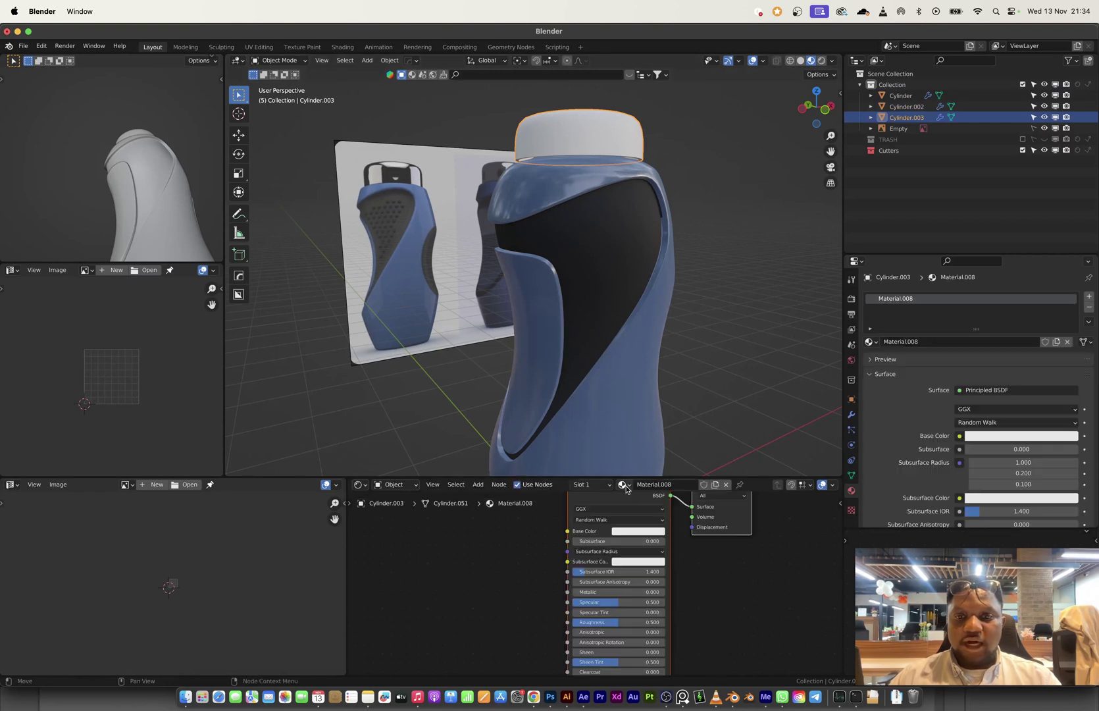
drag(619, 592, 638, 604)
scroll(658, 632, up, 1)
middle_drag(593, 237, 601, 277)
- Increase the saturation of the base color of the body's blue Material.005 for a deeper blue
click(601, 276)
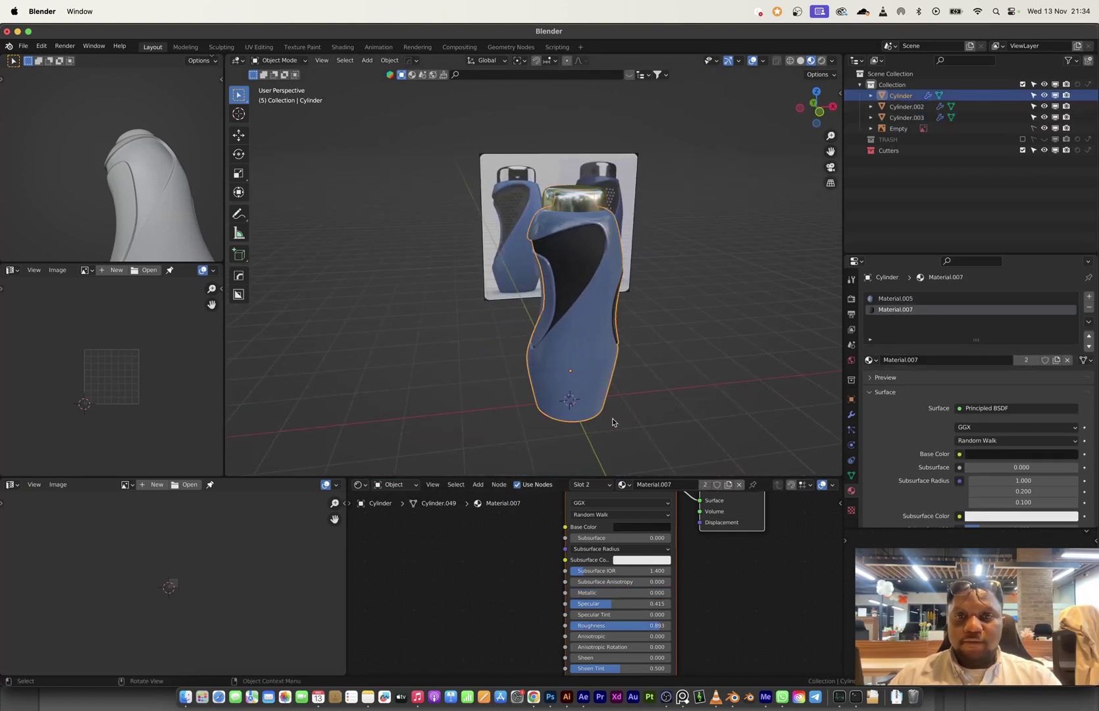
click(922, 298)
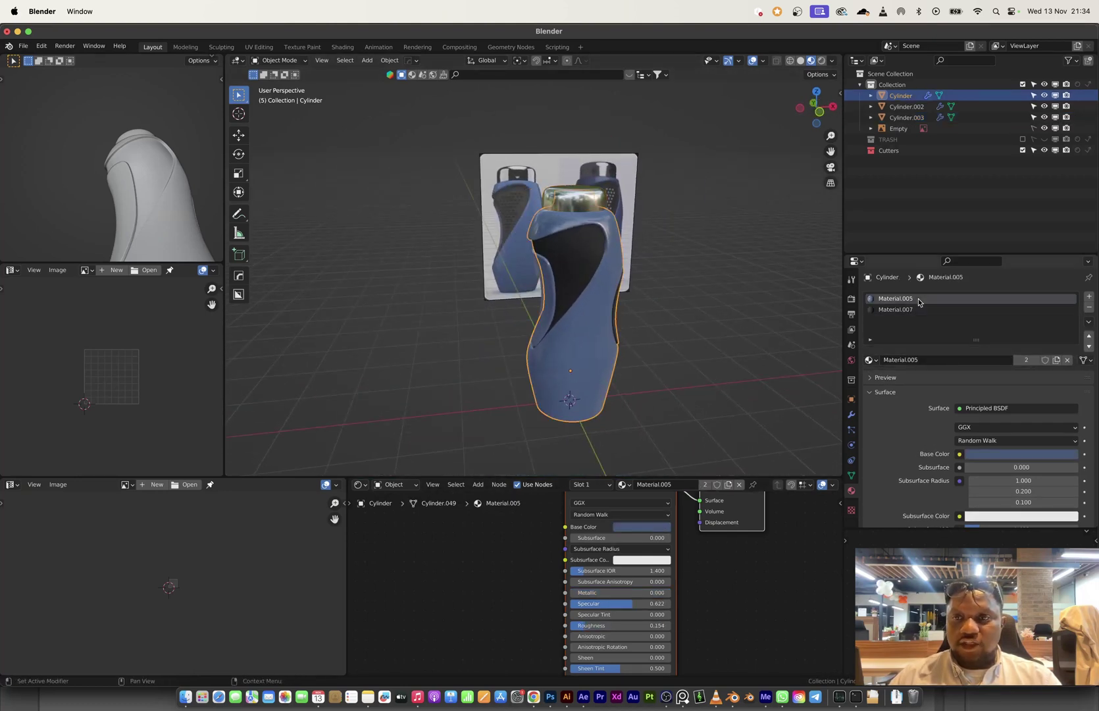
click(638, 527)
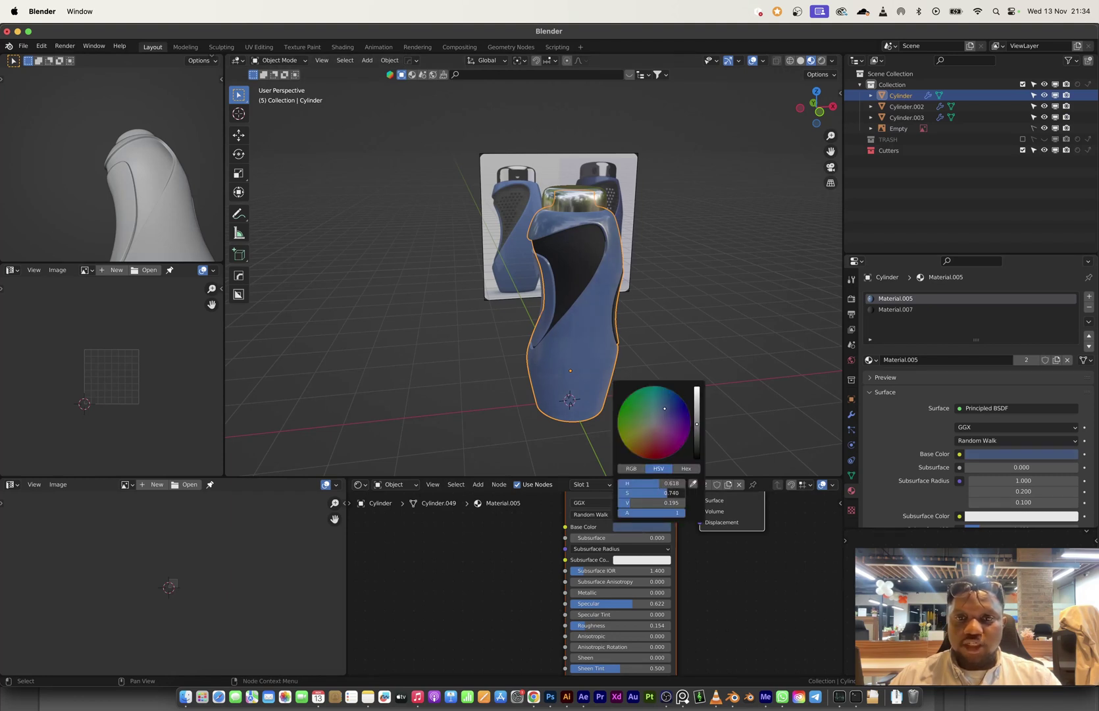
drag(675, 494, 680, 493)
middle_drag(673, 297, 637, 295)
scroll(614, 300, up, 3)
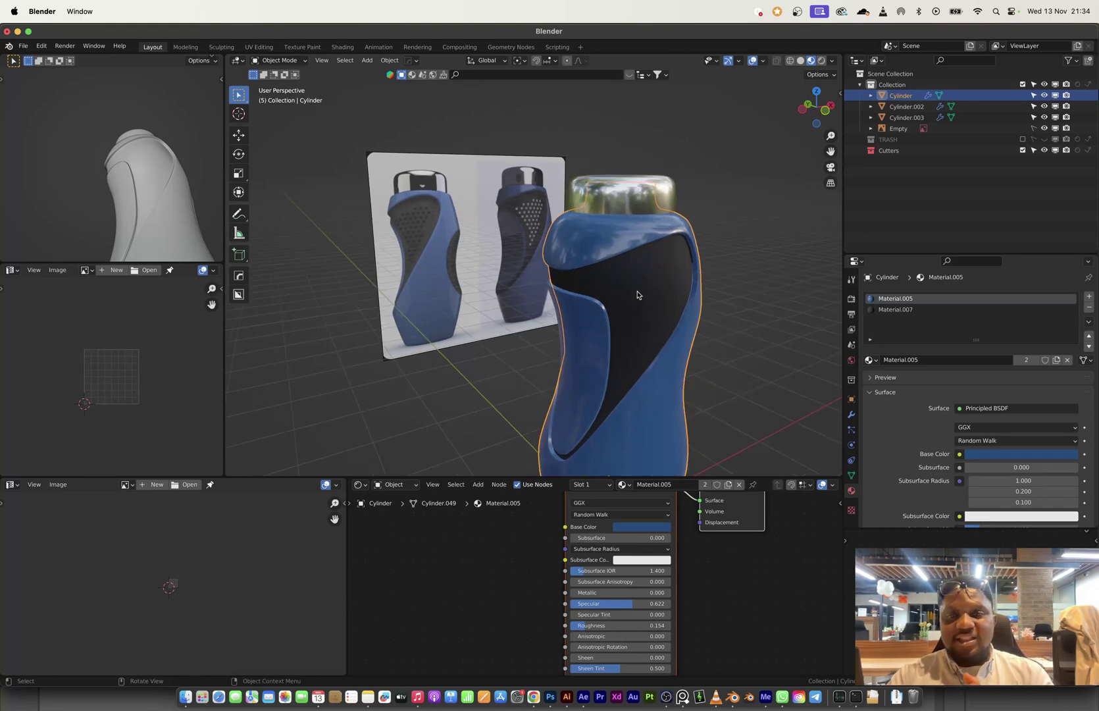